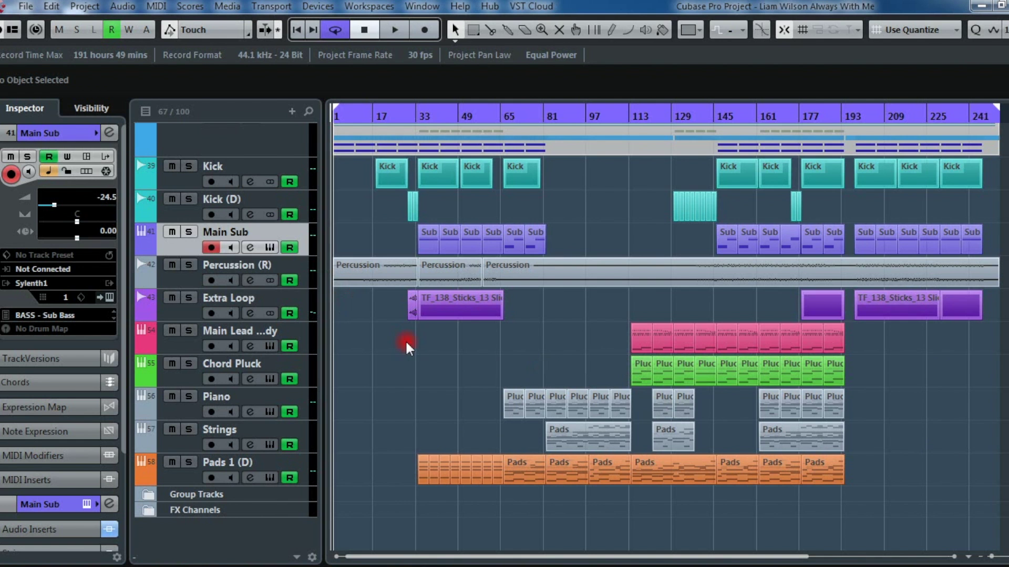
# Step: Expand the FX folder track and look over the tracks inside it
pyautogui.scroll(3, 415, 236)
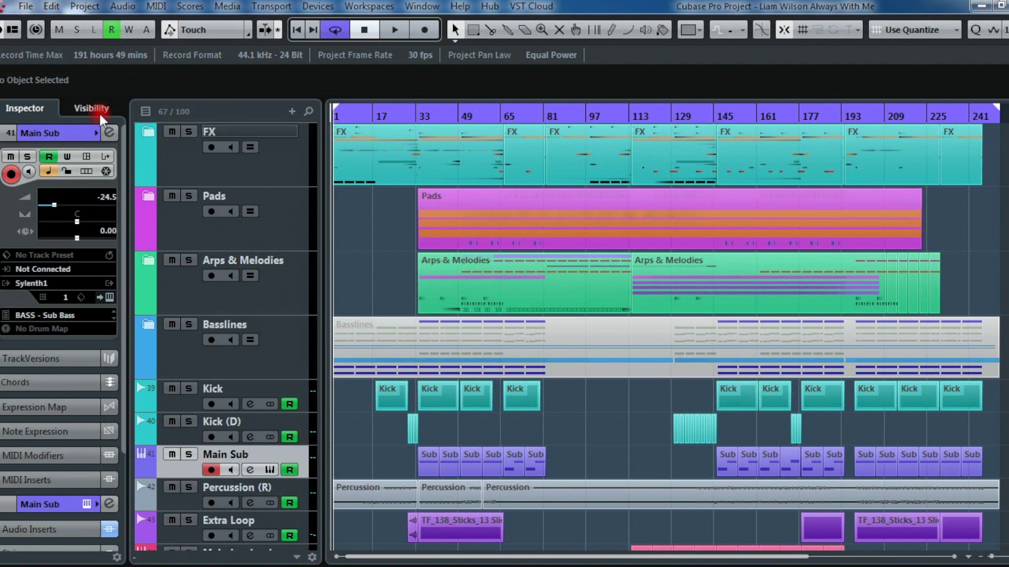
pyautogui.click(181, 161)
pyautogui.click(148, 138)
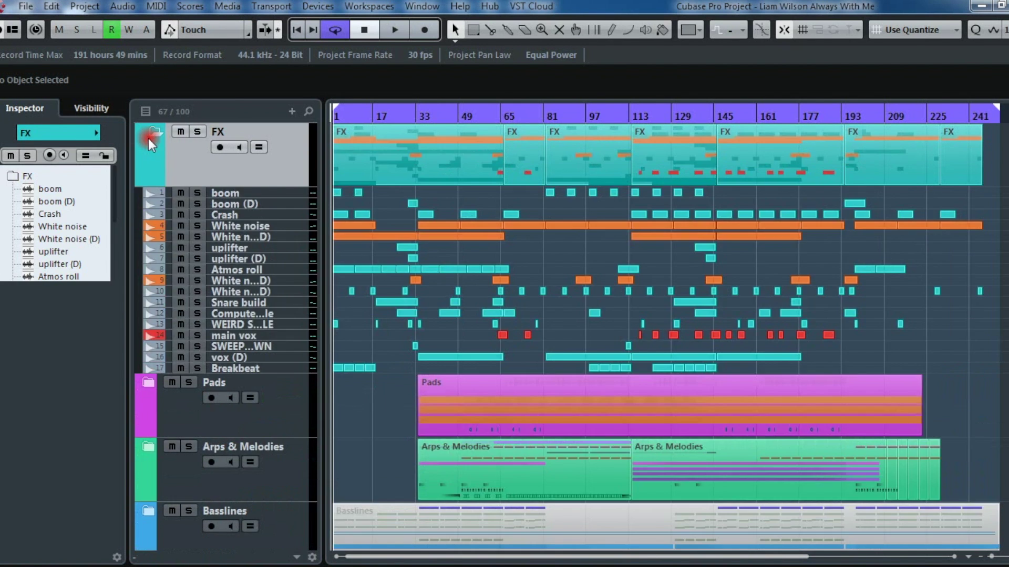
pyautogui.scroll(-6, 242, 189)
pyautogui.scroll(3, 154, 153)
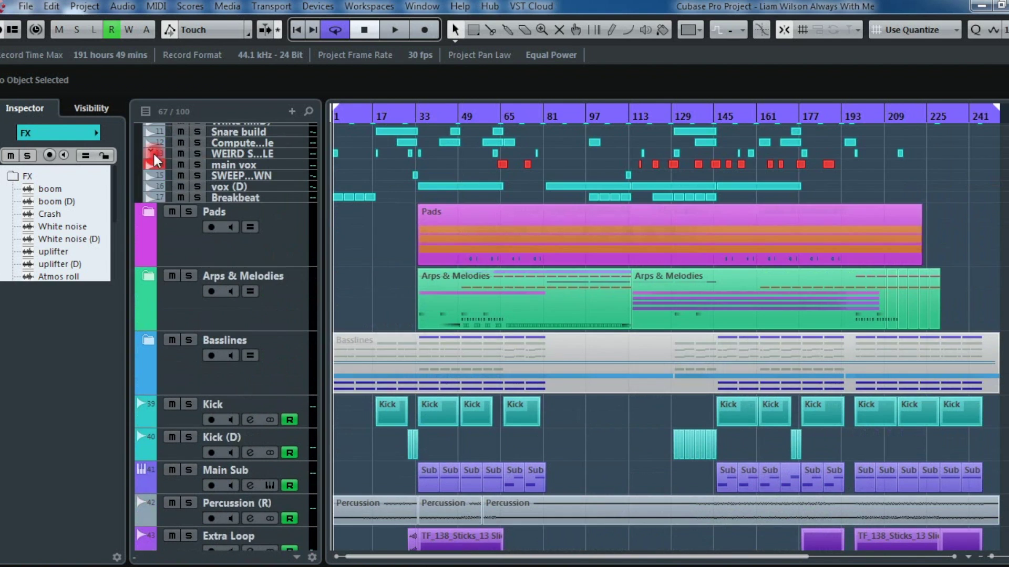
# Step: Expand the Pads, Arps & Melodies and Basslines folder tracks to view the tracks they contain
pyautogui.click(147, 221)
pyautogui.scroll(-3, 189, 297)
pyautogui.click(147, 272)
pyautogui.scroll(-3, 146, 276)
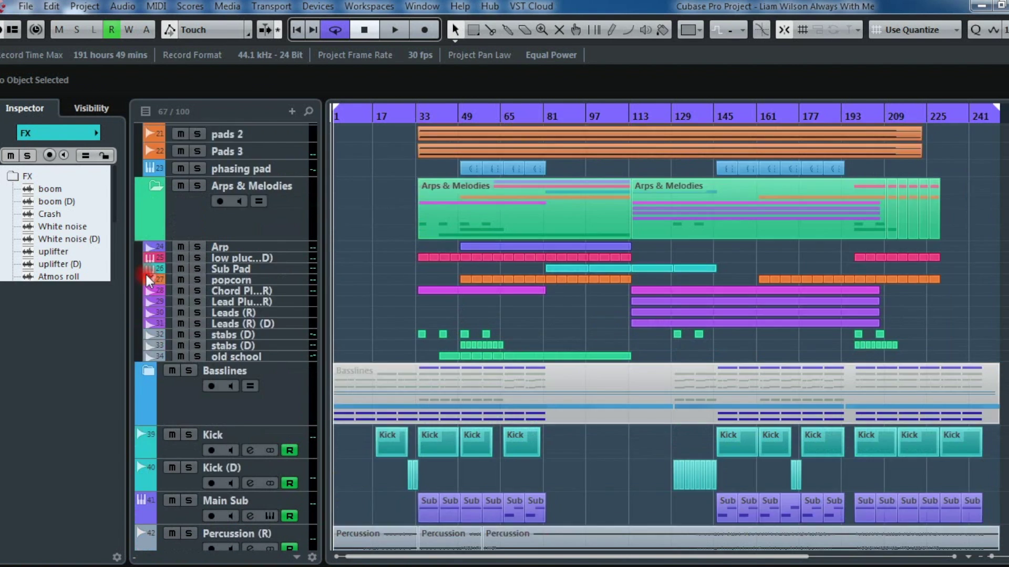
pyautogui.scroll(-5, 150, 288)
pyautogui.click(150, 289)
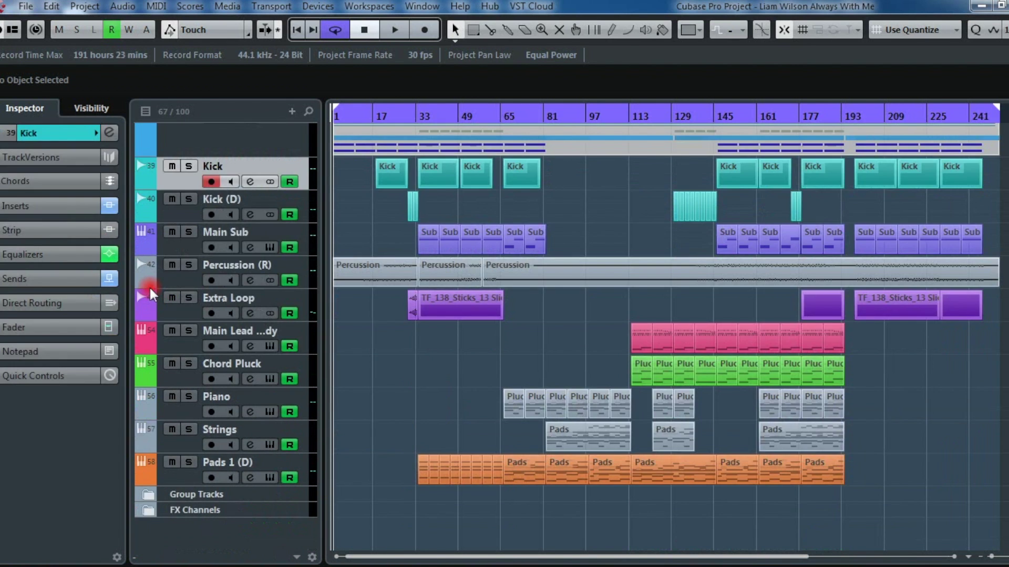
# Step: Collapse the Basslines, Arps & Melodies and Pads folder tracks, keeping the FX folder expanded
pyautogui.scroll(7, 149, 289)
pyautogui.click(148, 195)
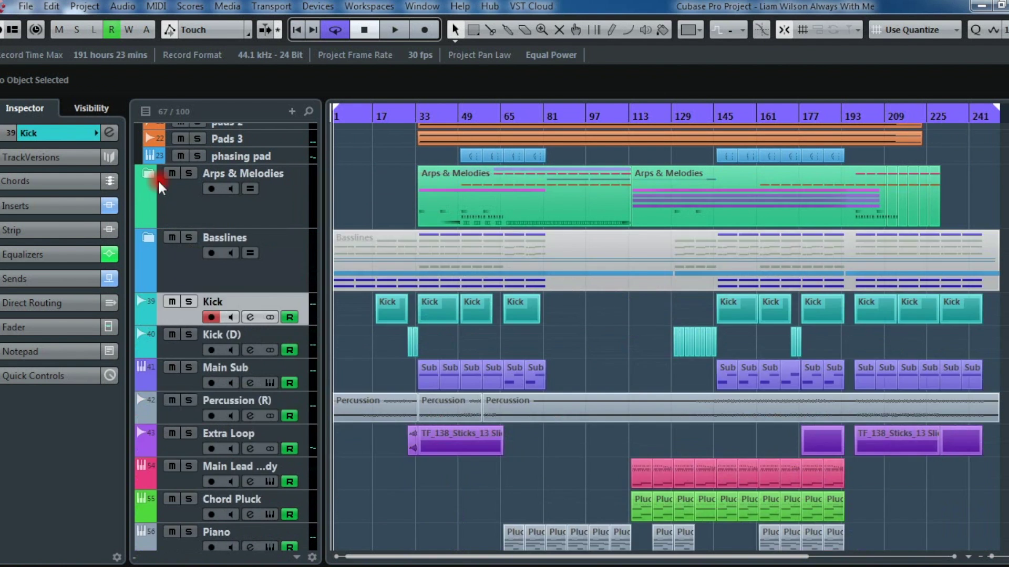
pyautogui.scroll(6, 157, 179)
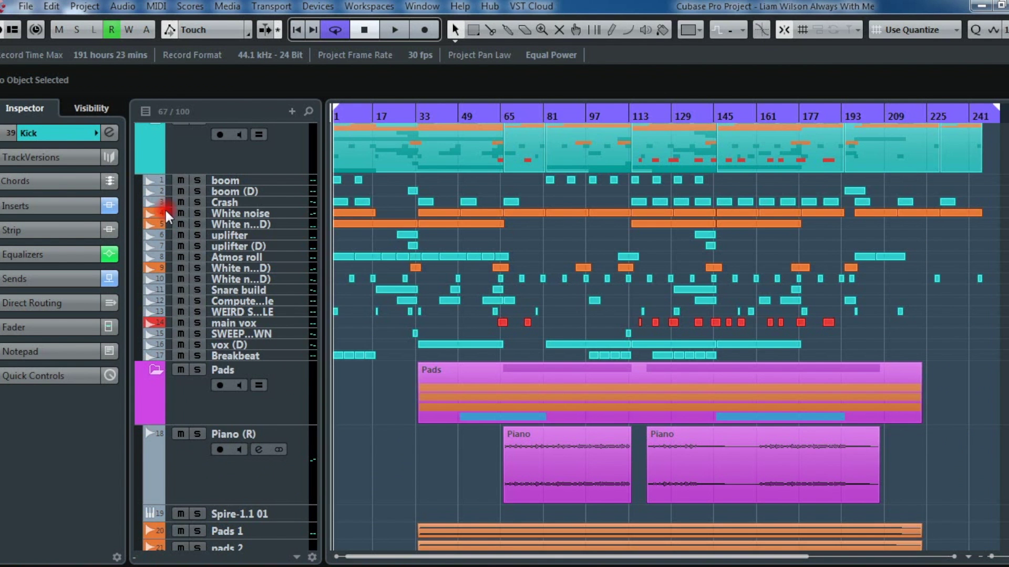
pyautogui.click(156, 371)
pyautogui.scroll(1, 435, 452)
pyautogui.scroll(-8, 435, 452)
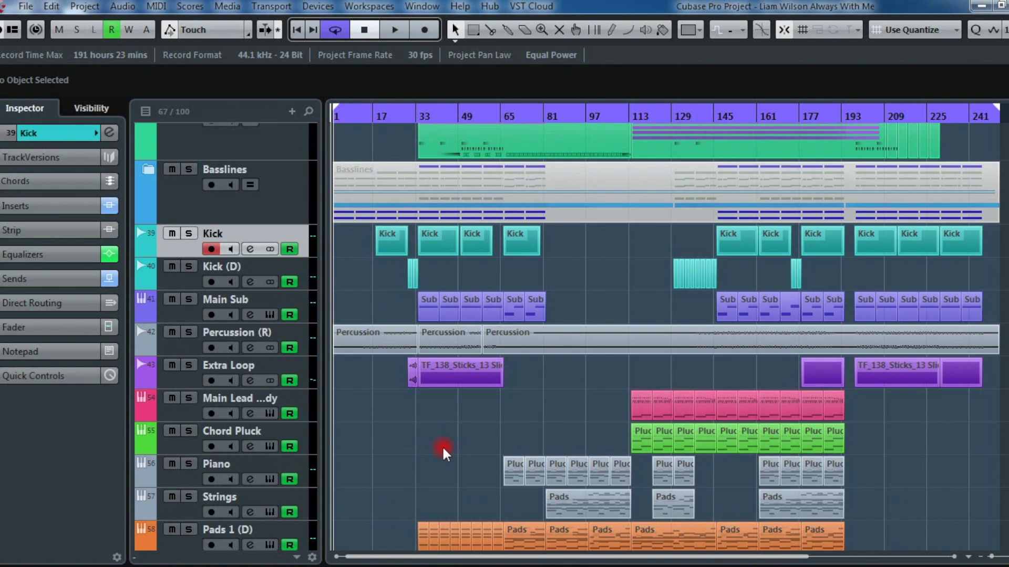
# Step: Select the tracks from Pads through FX Channels and shrink their rows to a minimal height
pyautogui.scroll(2, 443, 450)
pyautogui.hotkey('shift', 'g')
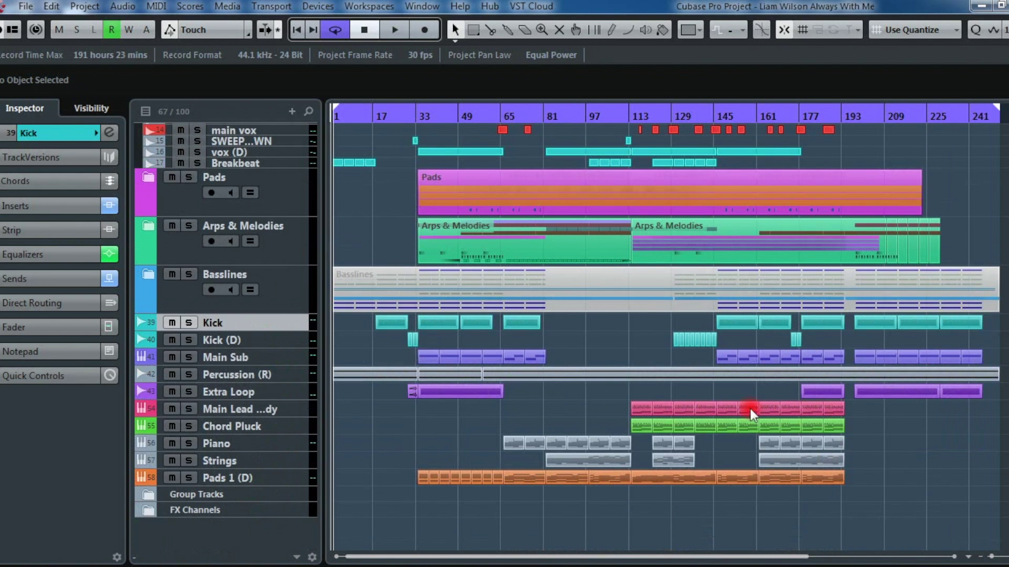
pyautogui.click(183, 206)
pyautogui.keyDown('shift'); pyautogui.click(219, 508); pyautogui.keyUp('shift')
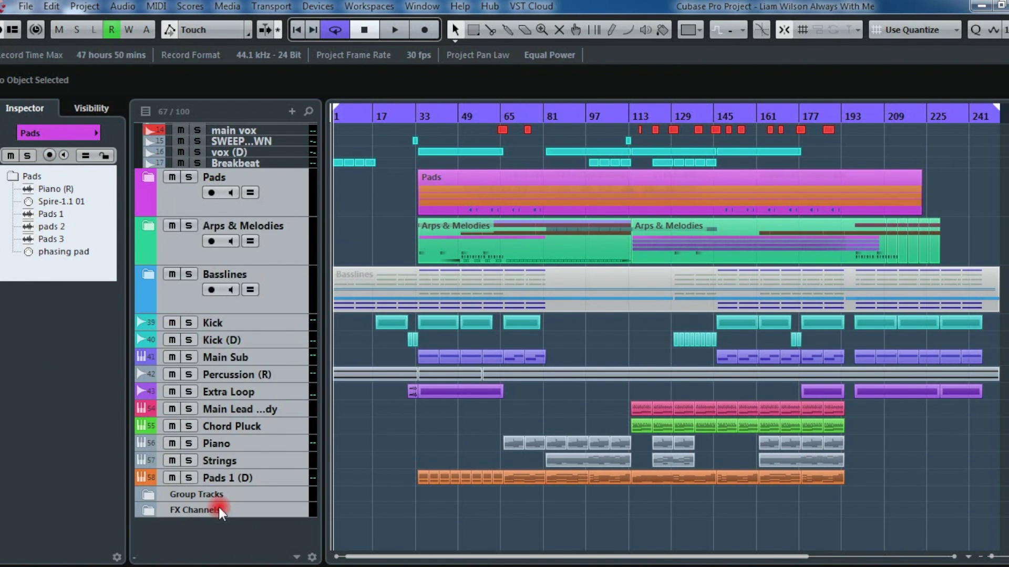
pyautogui.moveTo(216, 310); pyautogui.dragTo(220, 270)
pyautogui.click(412, 452)
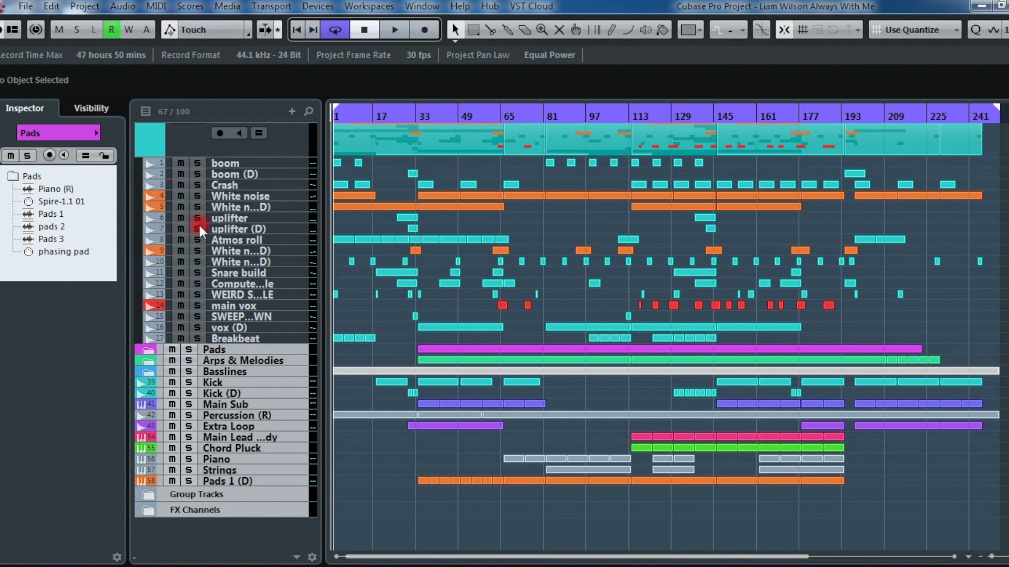
# Step: Solo all the tracks inside the FX folder, from boom through Breakbeat
pyautogui.click(225, 164)
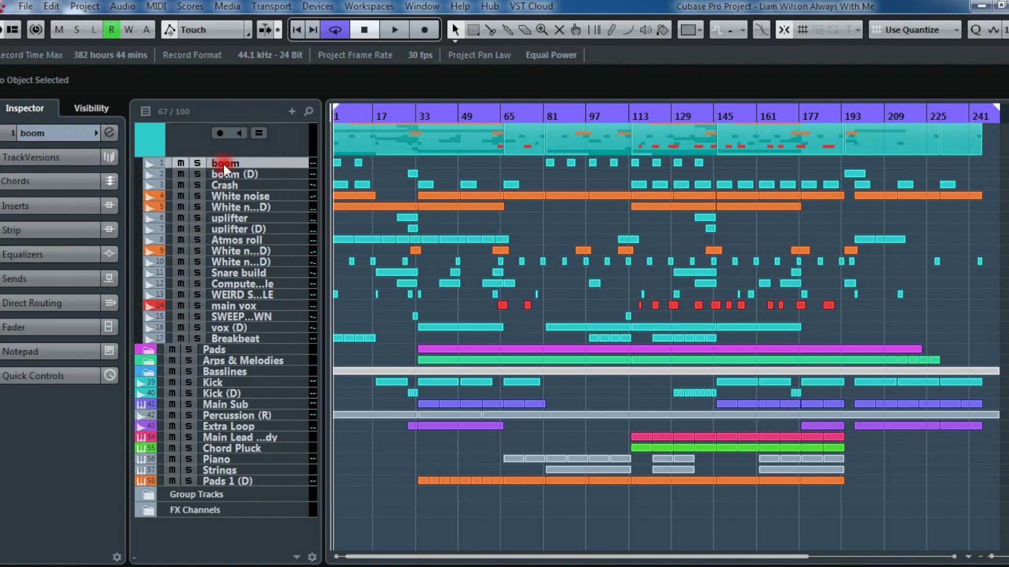
pyautogui.keyDown('shift'); pyautogui.click(228, 340); pyautogui.keyUp('shift')
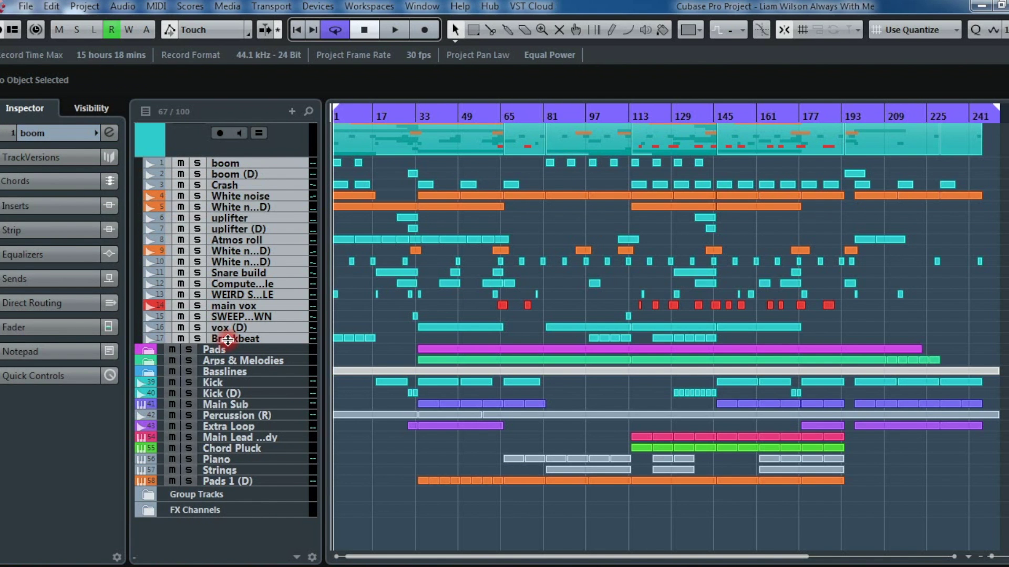
pyautogui.click(198, 339)
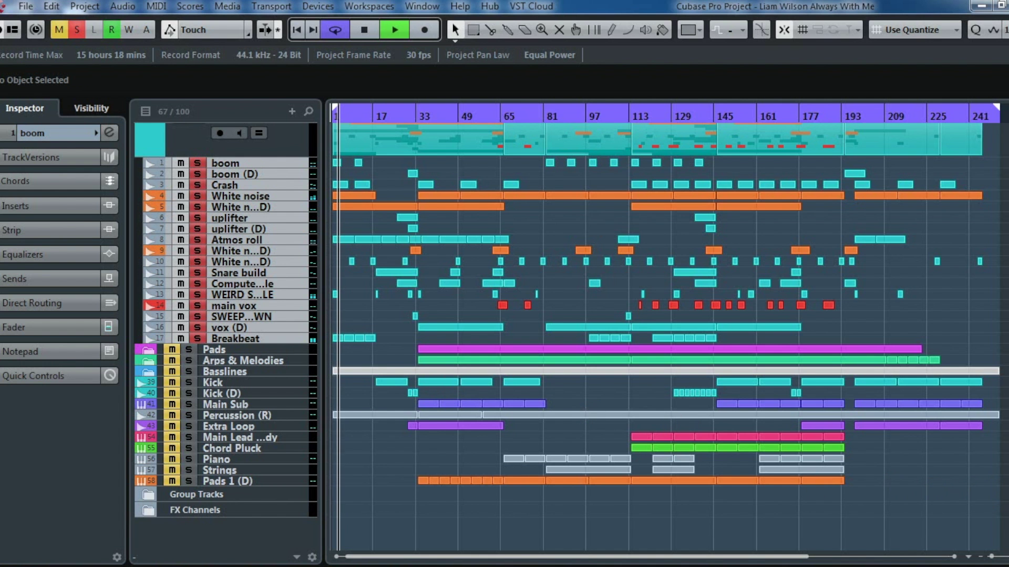
# Step: Examine the soloed FX tracks during playback with taller rows and the timeline magnified around the intro, and stop playback
pyautogui.hotkey('shift', 'h')
pyautogui.hotkey('shift', 'h')
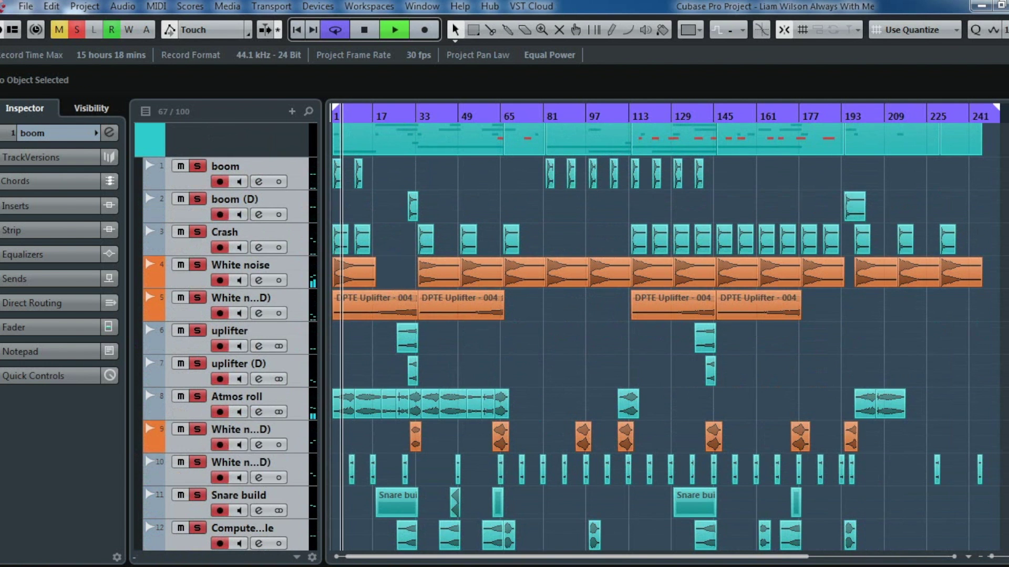
pyautogui.scroll(-6, 531, 326)
pyautogui.scroll(2, 530, 323)
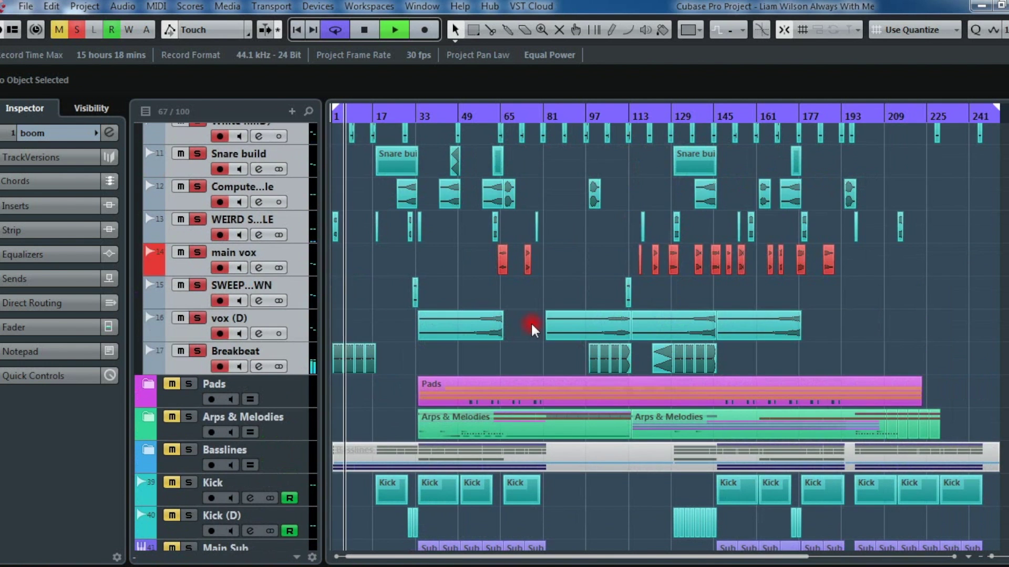
pyautogui.scroll(5, 531, 323)
pyautogui.press('h')
pyautogui.press('h')
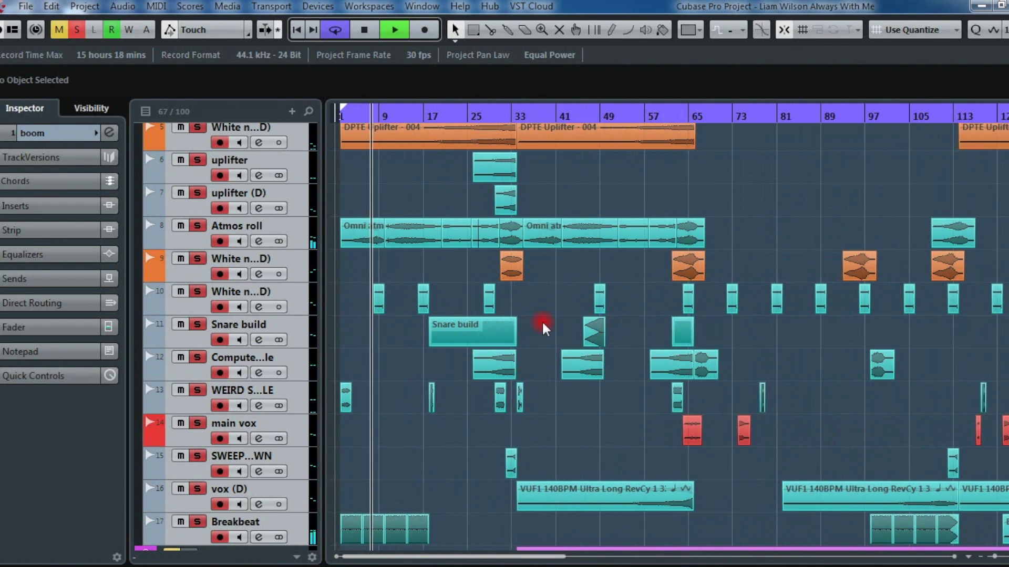
pyautogui.press('h')
pyautogui.scroll(-3, 464, 340)
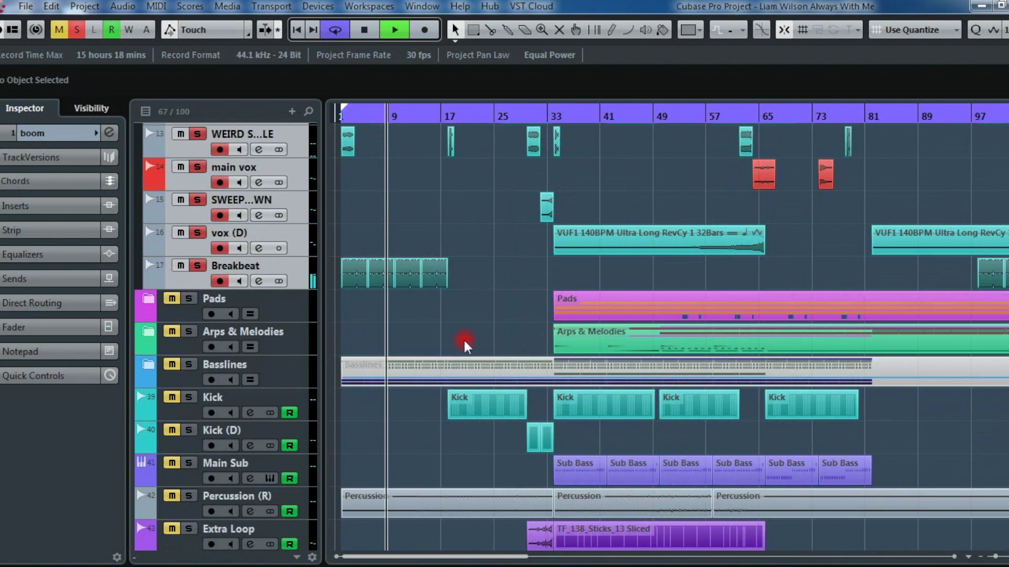
pyautogui.scroll(4, 478, 329)
pyautogui.press('space')
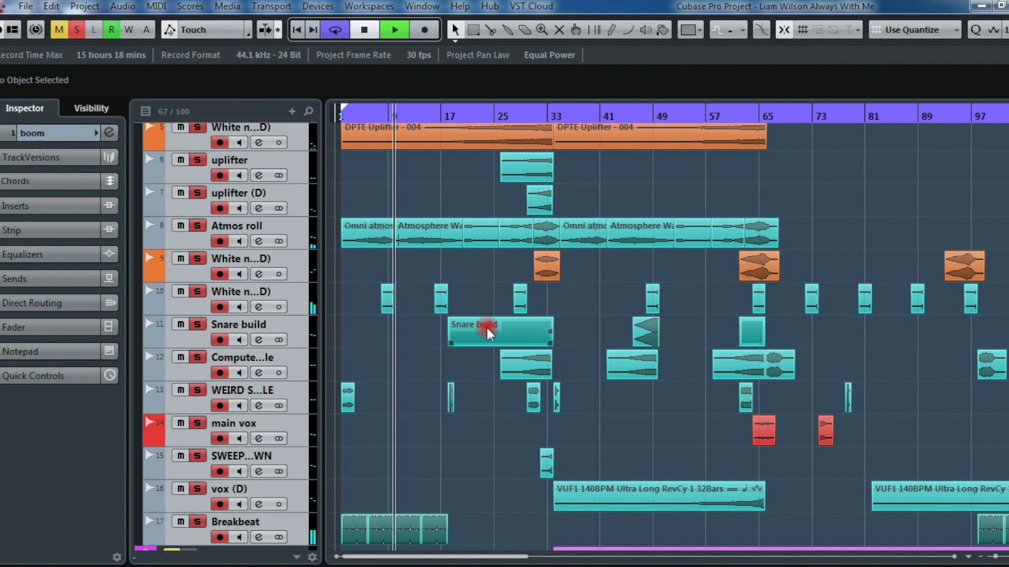
# Step: Select the Atmos roll track, clear all solos and solo only Atmos roll
pyautogui.scroll(4, 465, 283)
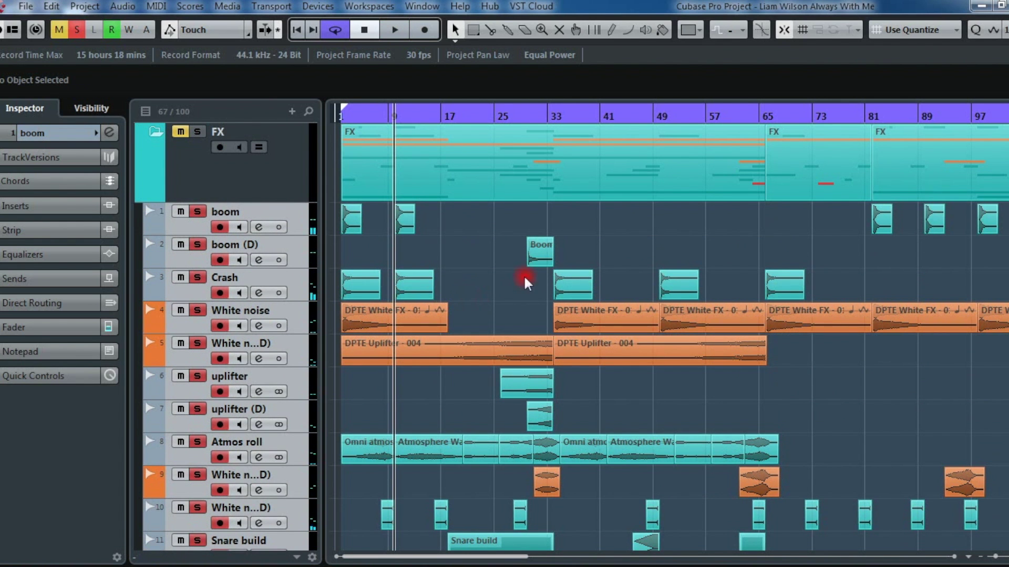
pyautogui.click(449, 361)
pyautogui.click(297, 440)
pyautogui.click(204, 457)
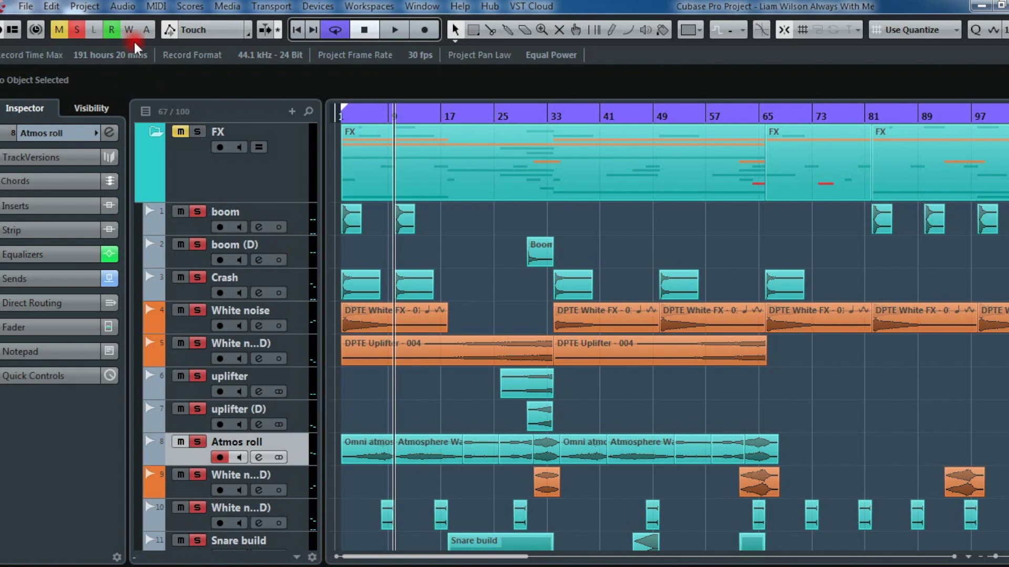
pyautogui.click(71, 31)
pyautogui.click(199, 443)
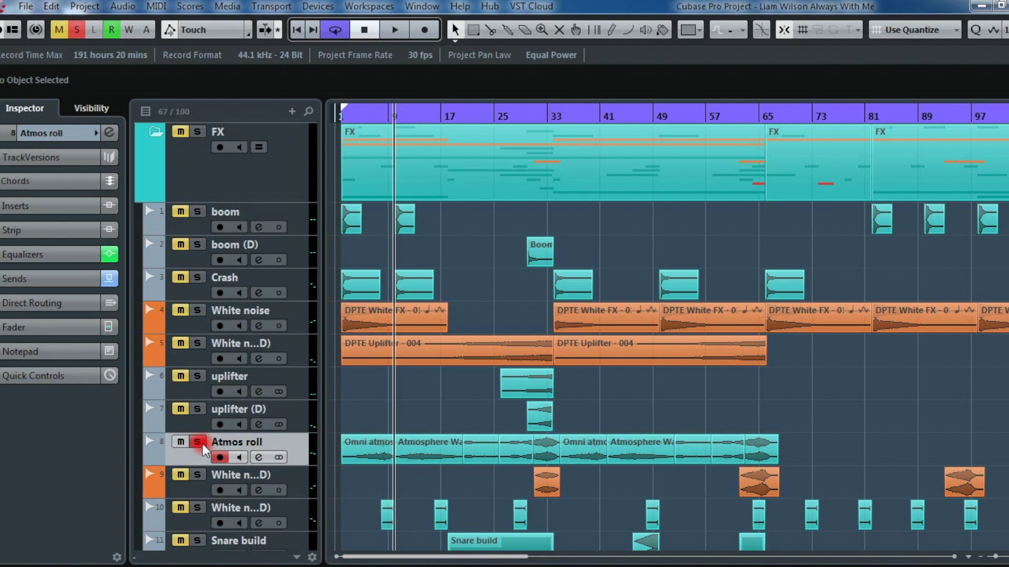
# Step: Select the opening clips on the Atmos roll track and audition them from the beginning
pyautogui.click(390, 459)
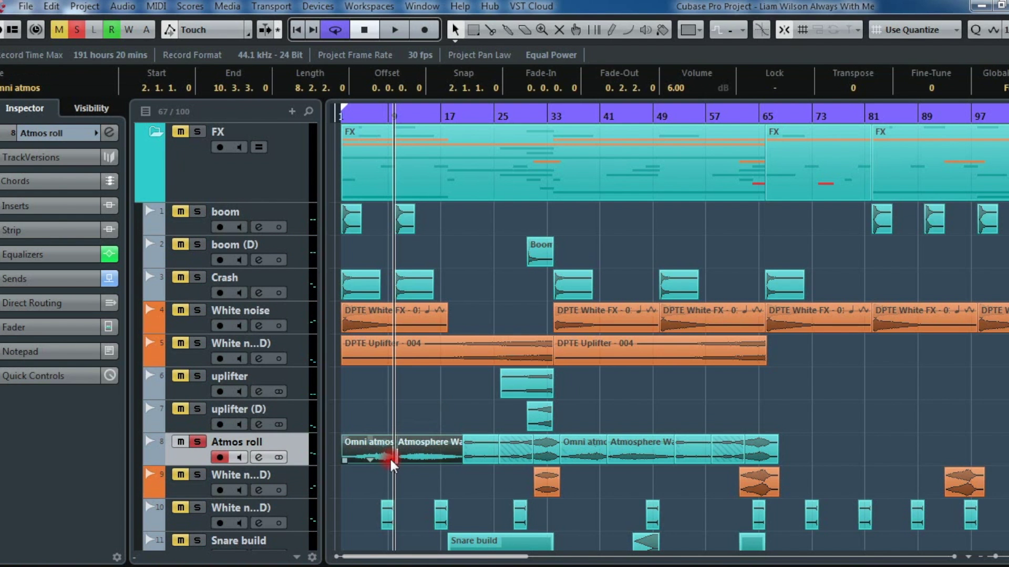
pyautogui.press('KP_1')
pyautogui.press('space')
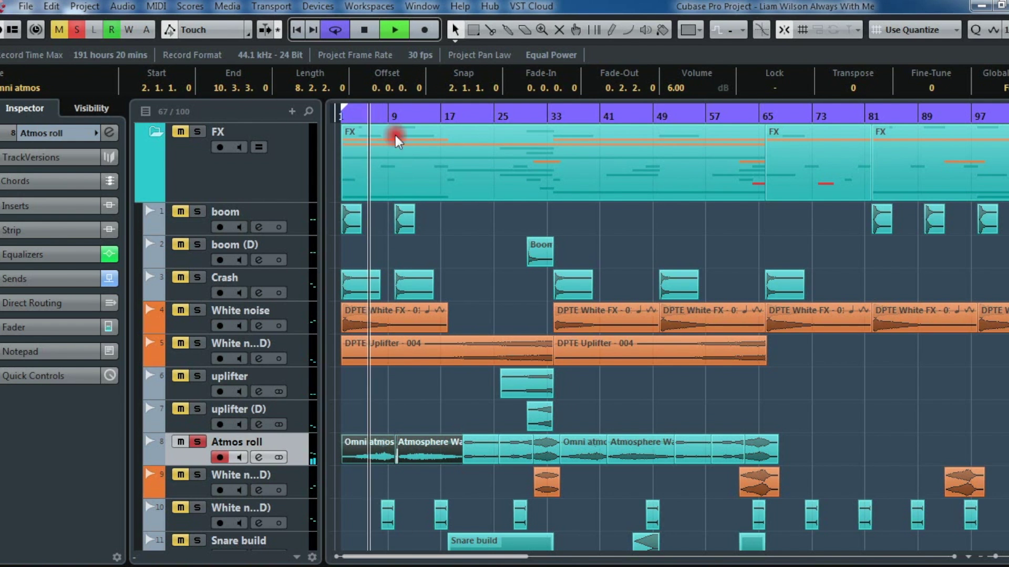
# Step: Examine the Atmos roll channel's equalizer and Side Verb send in its channel settings, and close them
pyautogui.click(259, 458)
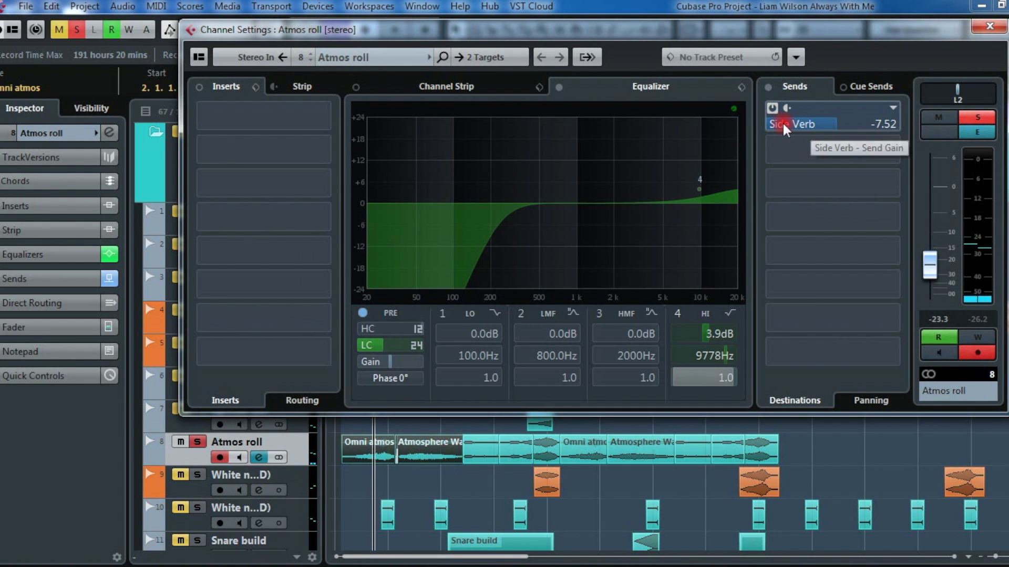
pyautogui.click(821, 128)
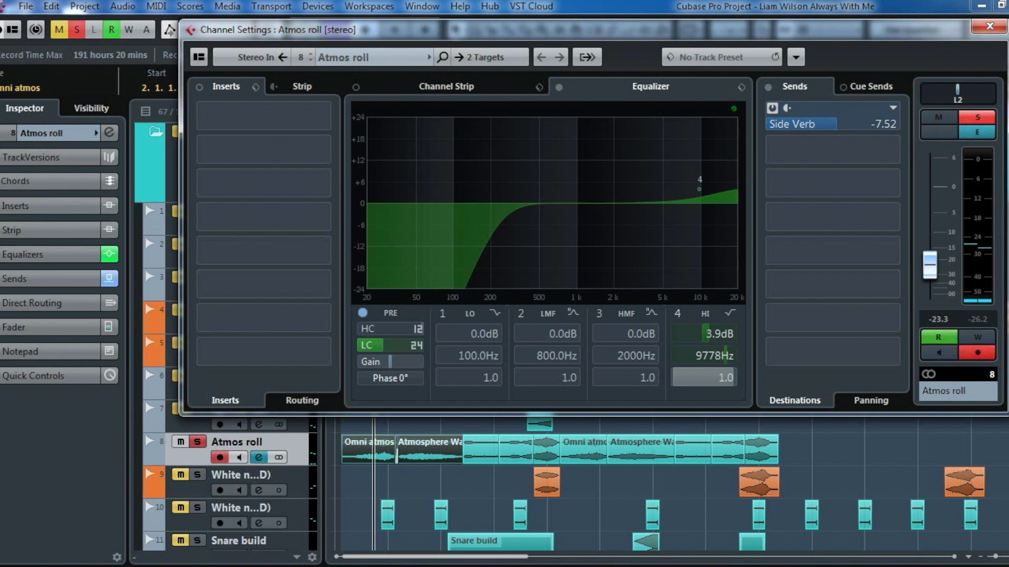
pyautogui.click(990, 27)
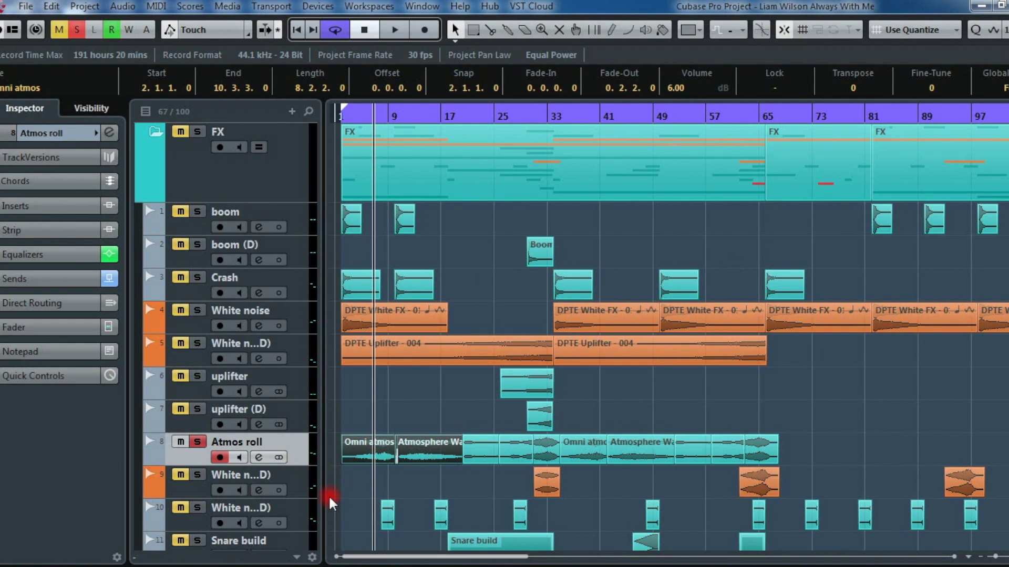
# Step: Additionally solo boom, boom (D), Crash and the two white noise tracks below Crash, and audition them from the project start
pyautogui.click(180, 310)
pyautogui.press('space')
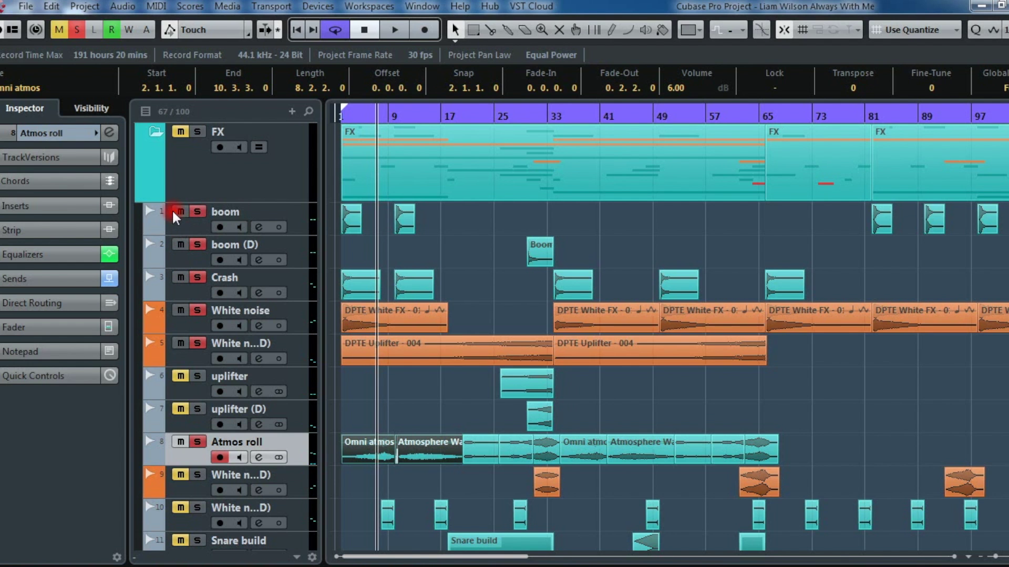
pyautogui.click(429, 214)
pyautogui.press('KP_Decimal')
pyautogui.press('space')
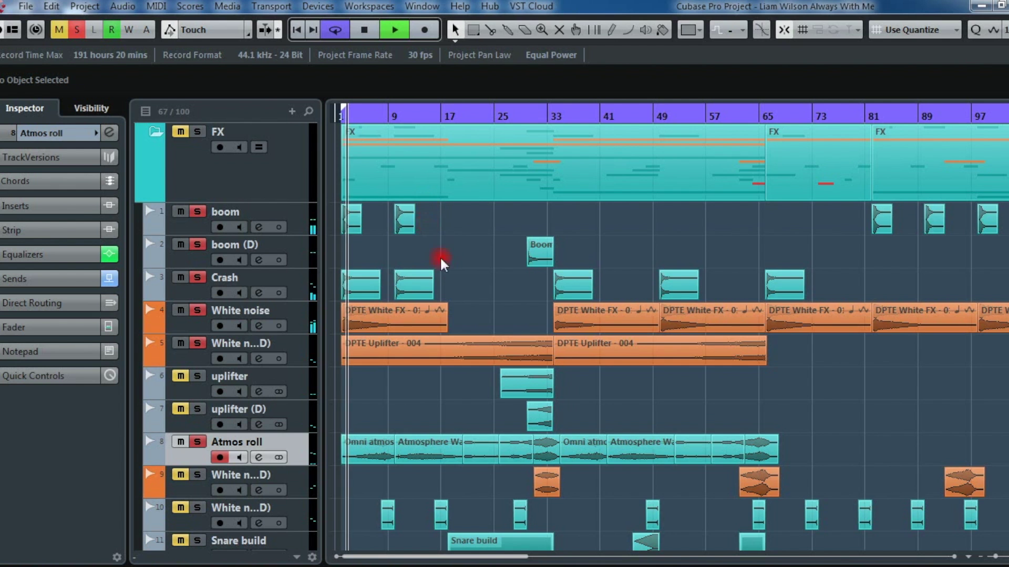
pyautogui.scroll(-5, 450, 281)
pyautogui.press('space')
# Step: Examine the White noise channel's MetaFlanger Stereo insert and equalizer curve during playback, and close its channel settings
pyautogui.scroll(5, 273, 225)
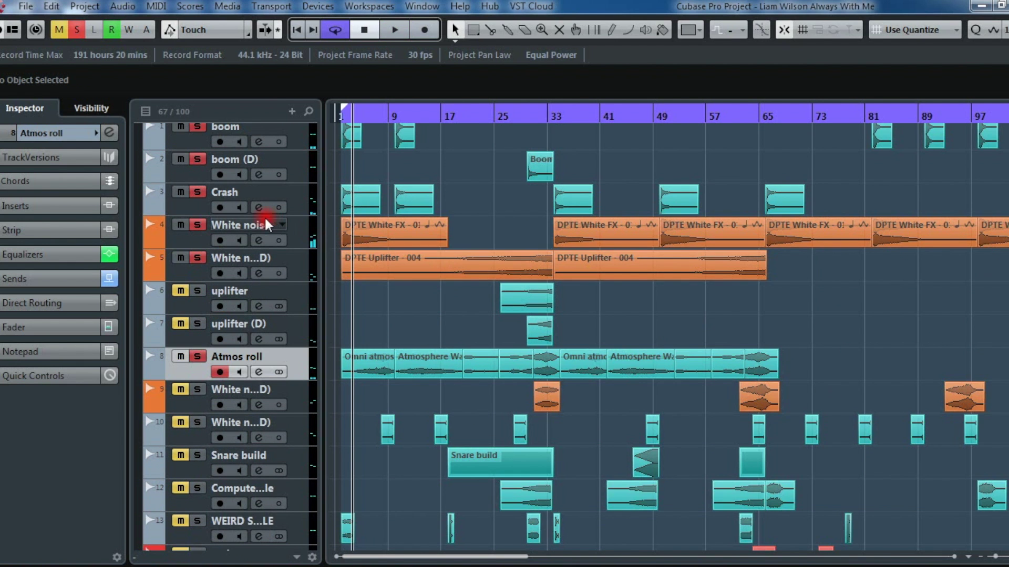
pyautogui.click(259, 242)
pyautogui.click(221, 176)
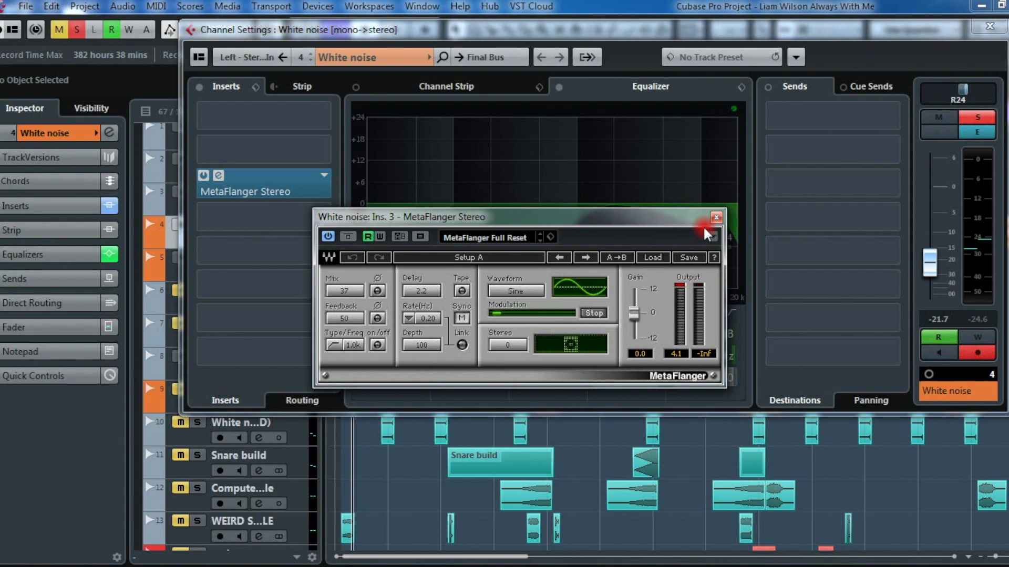
pyautogui.click(716, 219)
pyautogui.moveTo(664, 218); pyautogui.dragTo(745, 227)
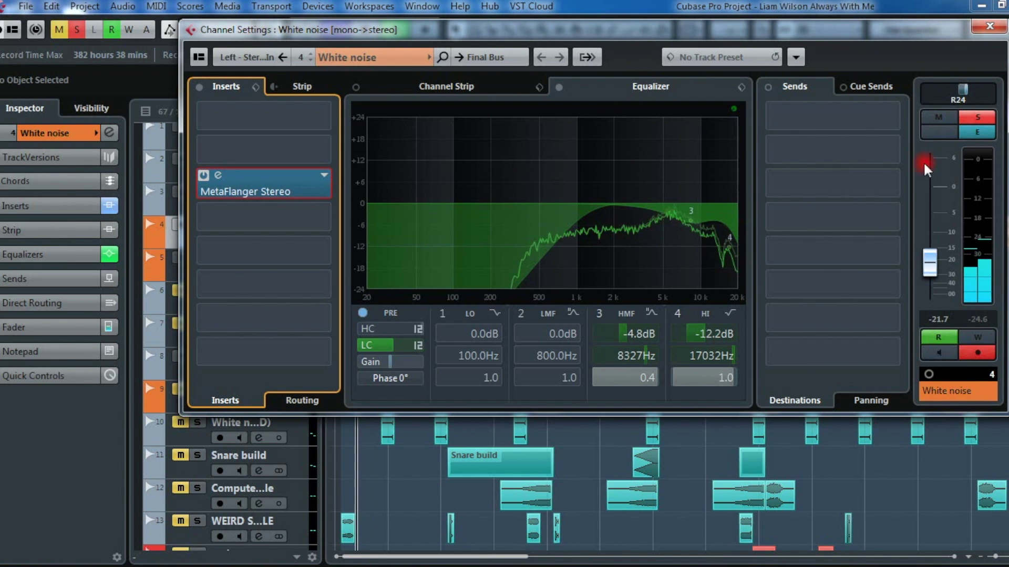
pyautogui.click(989, 26)
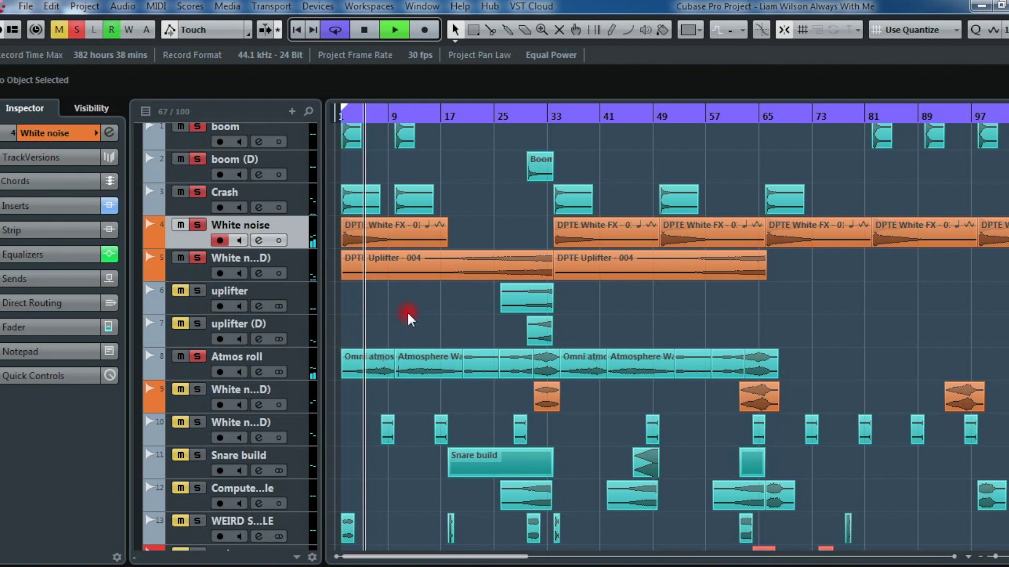
# Step: Stop playback, clear all solos and solo only the WEIRD SAMPLE track
pyautogui.scroll(-5, 453, 318)
pyautogui.press('space')
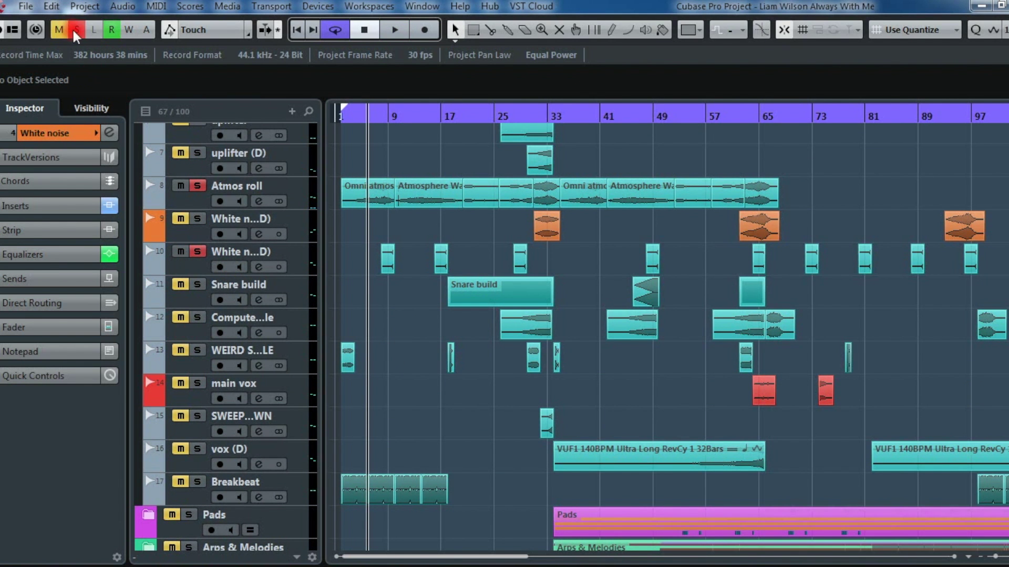
pyautogui.click(198, 351)
pyautogui.click(201, 362)
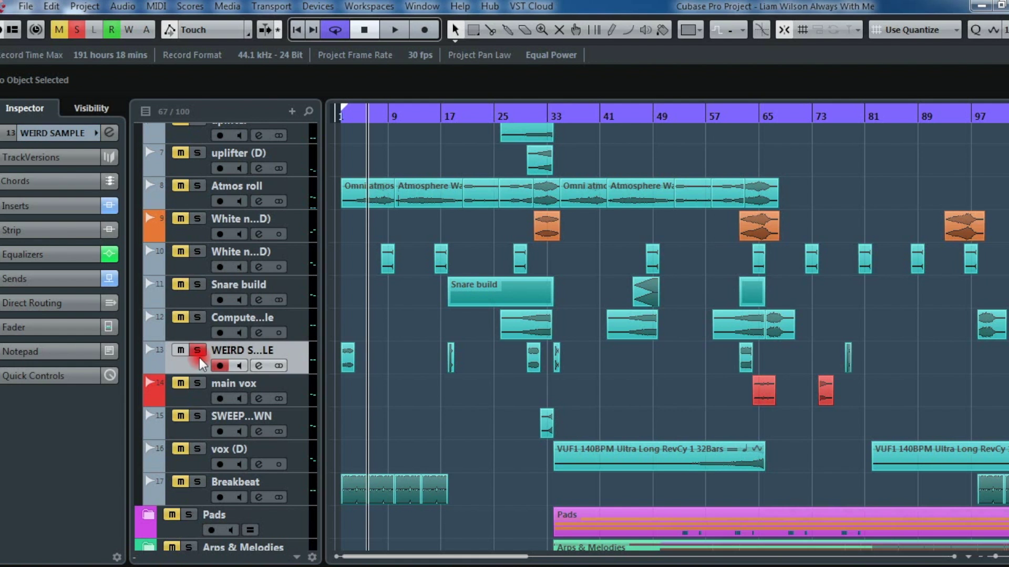
# Step: Audition the soloed WEIRD SAMPLE track from its first clip, clear the solo, stop playback and deselect the clip
pyautogui.click(348, 363)
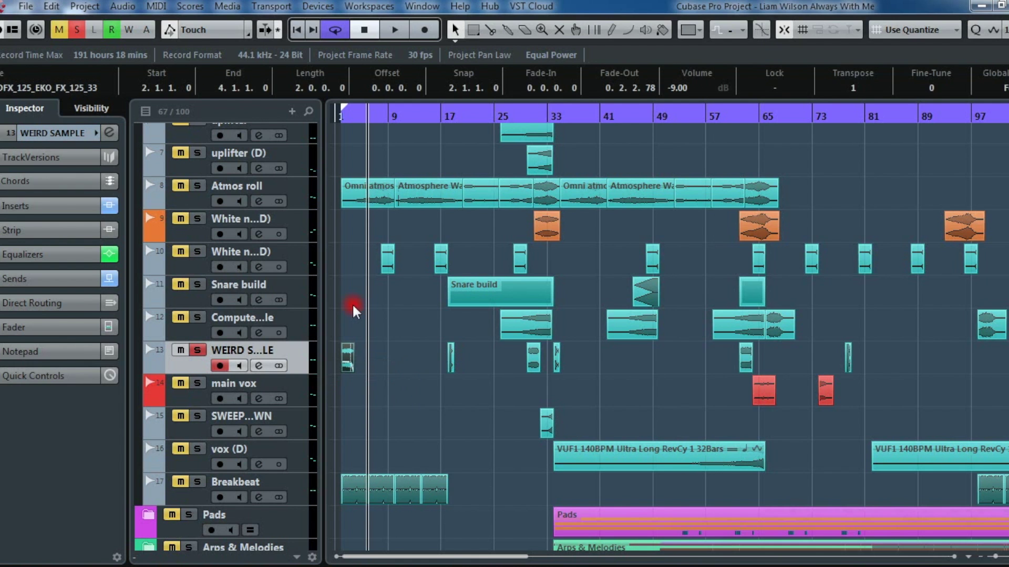
pyautogui.press('space')
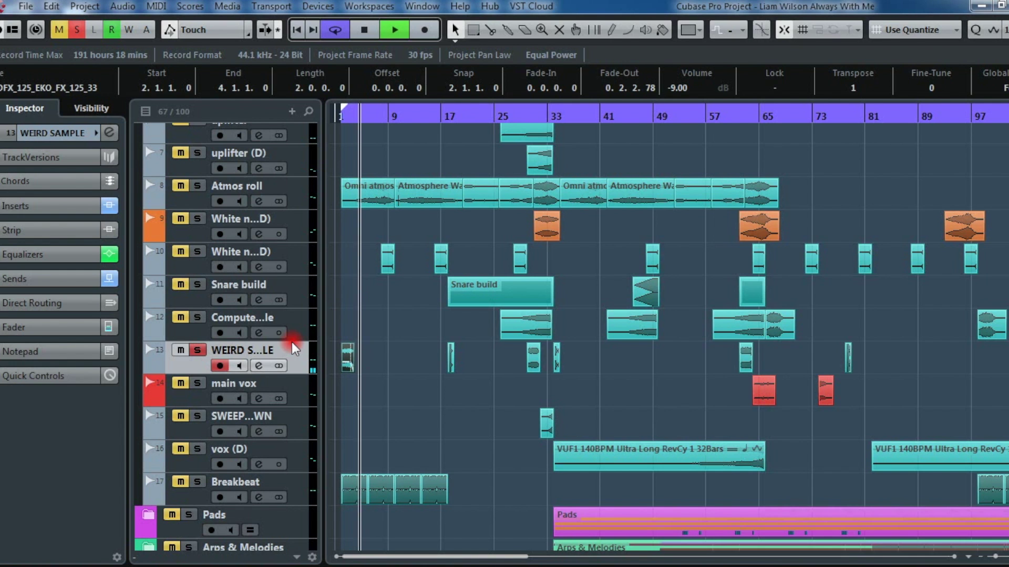
pyautogui.click(197, 350)
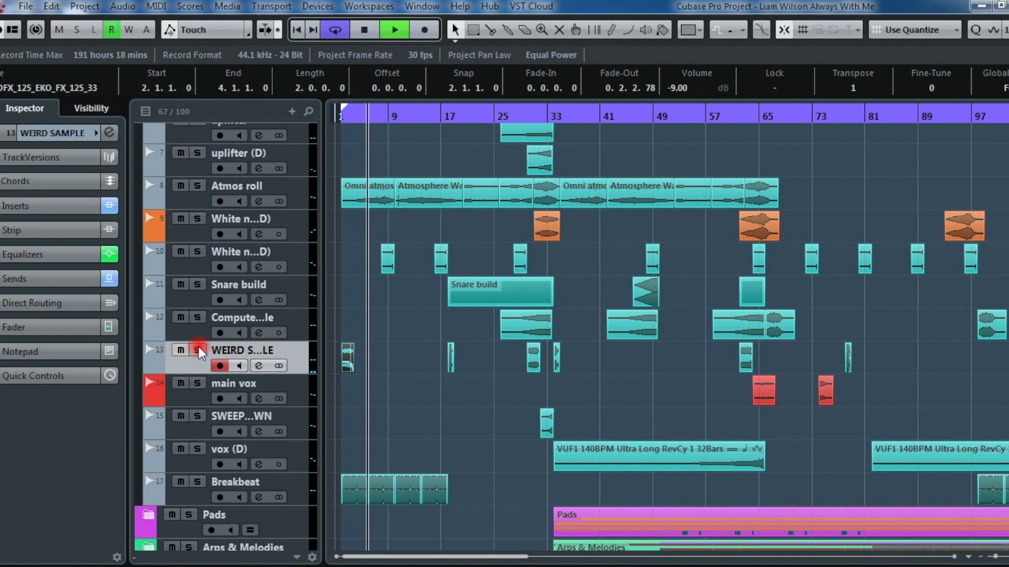
pyautogui.press('space')
pyautogui.click(385, 310)
# Step: Solo the Breakbeat track, set the locators around its first four clips and audition that range
pyautogui.scroll(-5, 386, 313)
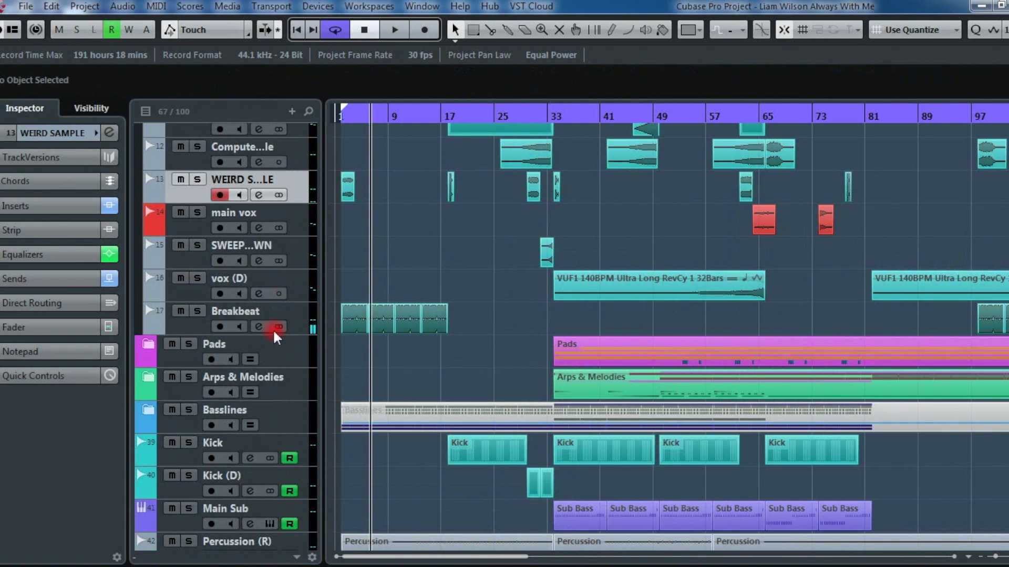
pyautogui.click(182, 331)
pyautogui.click(197, 311)
pyautogui.click(259, 327)
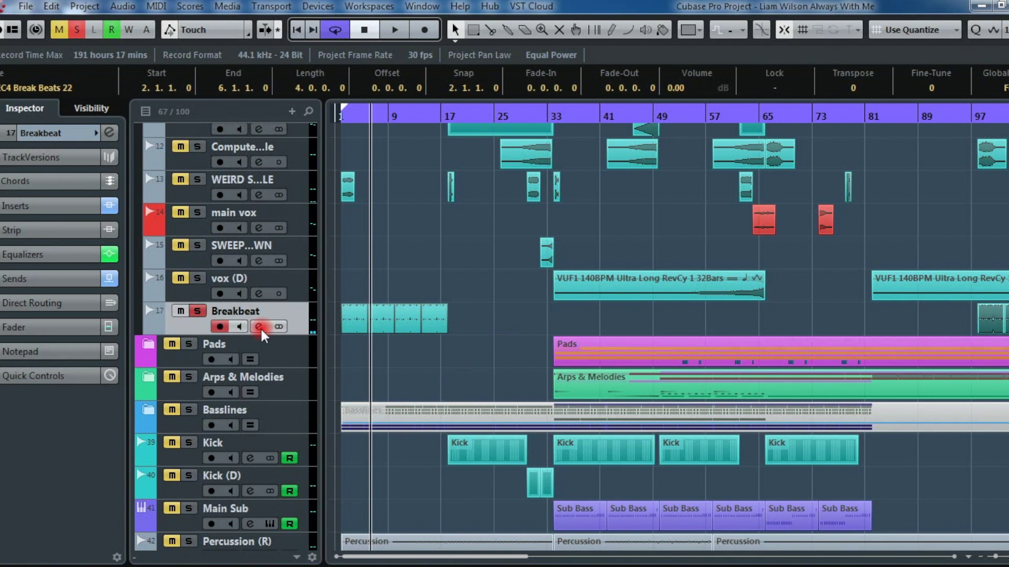
pyautogui.press('p')
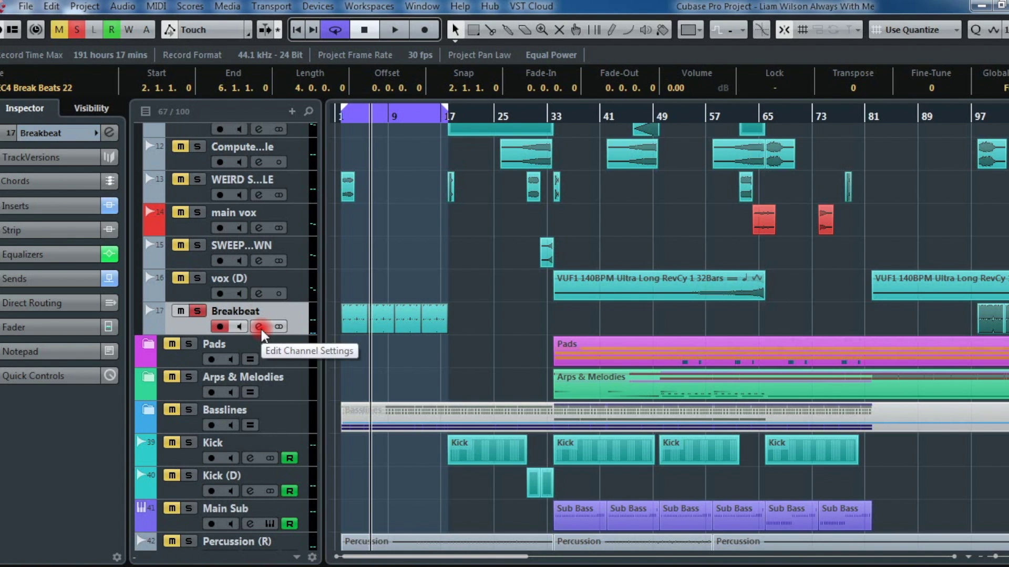
pyautogui.click(26, 109)
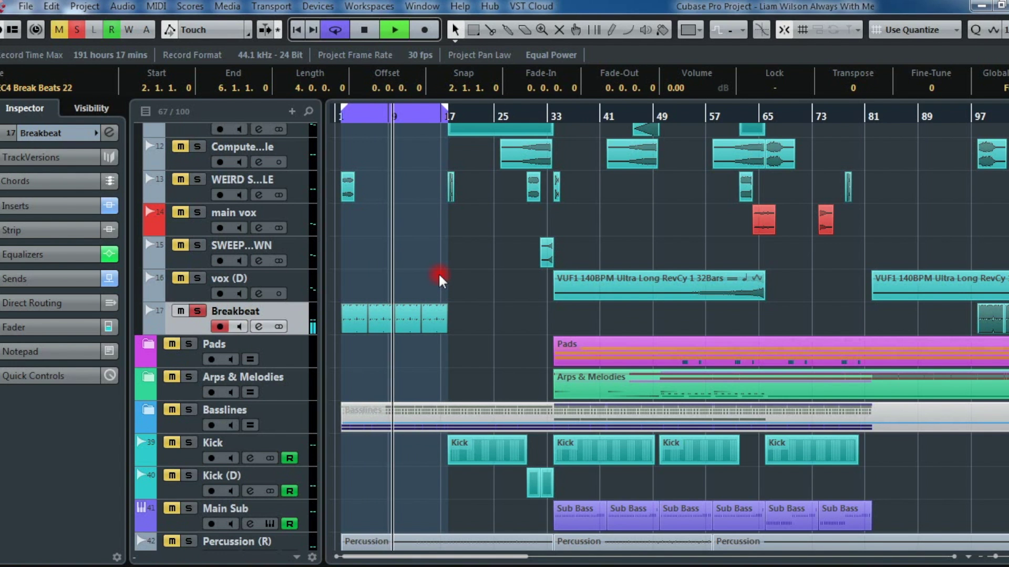
pyautogui.press('space')
# Step: Clear the Breakbeat solo and briefly audition the full mix from the start of the locator range
pyautogui.scroll(3, 440, 278)
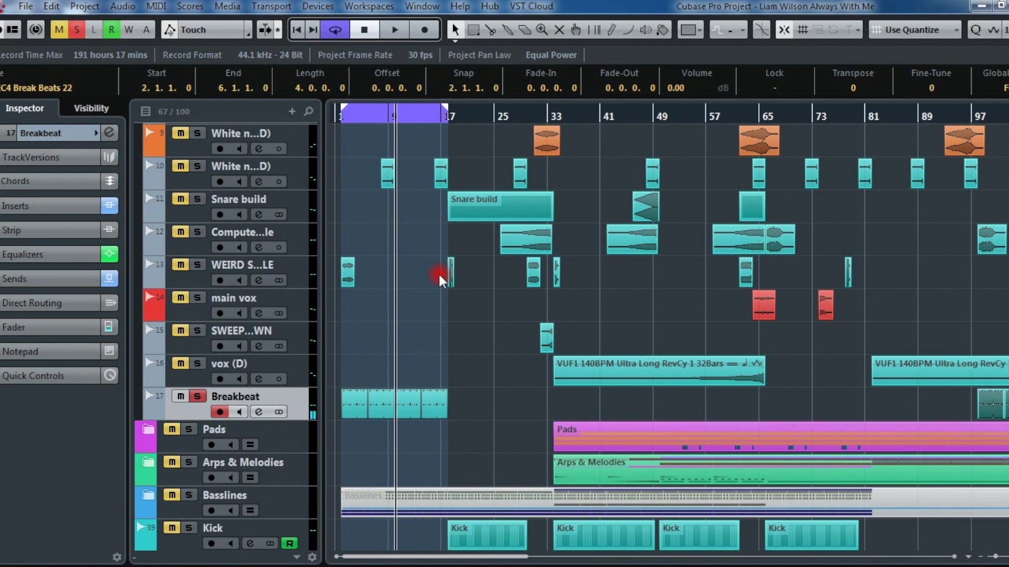
pyautogui.click(203, 396)
pyautogui.press('space')
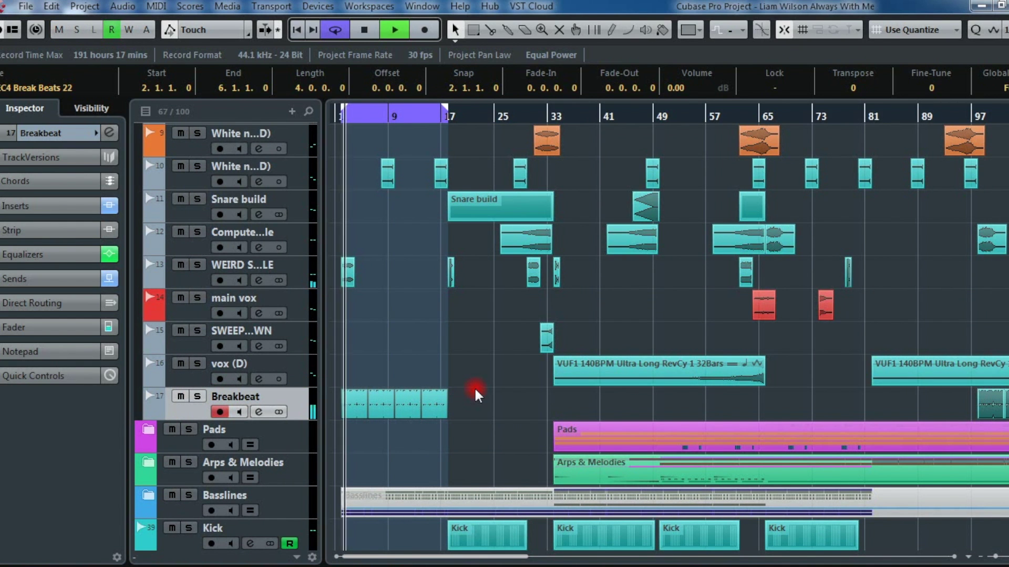
pyautogui.press('space')
pyautogui.scroll(-9, 473, 386)
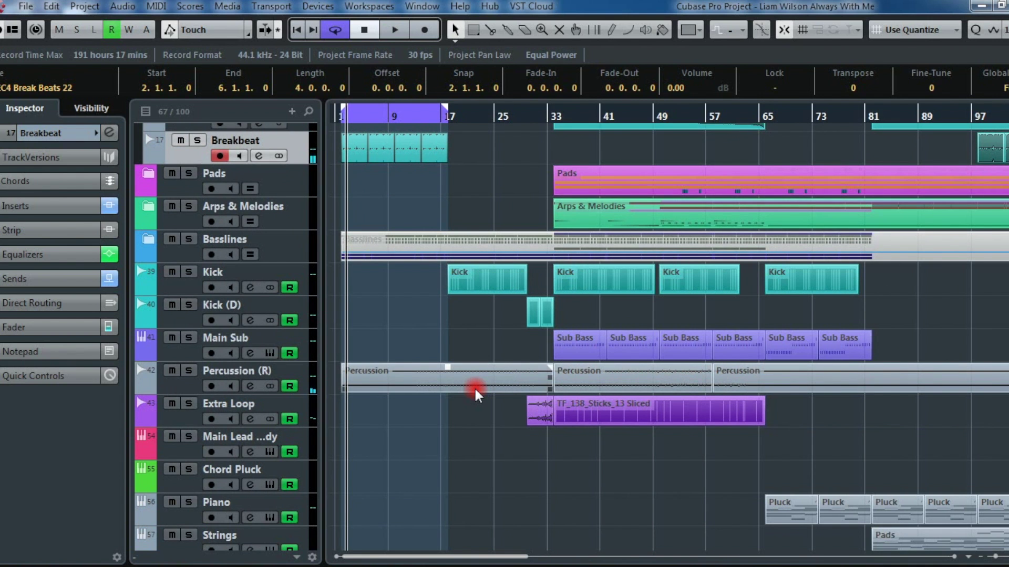
pyautogui.scroll(20, 473, 341)
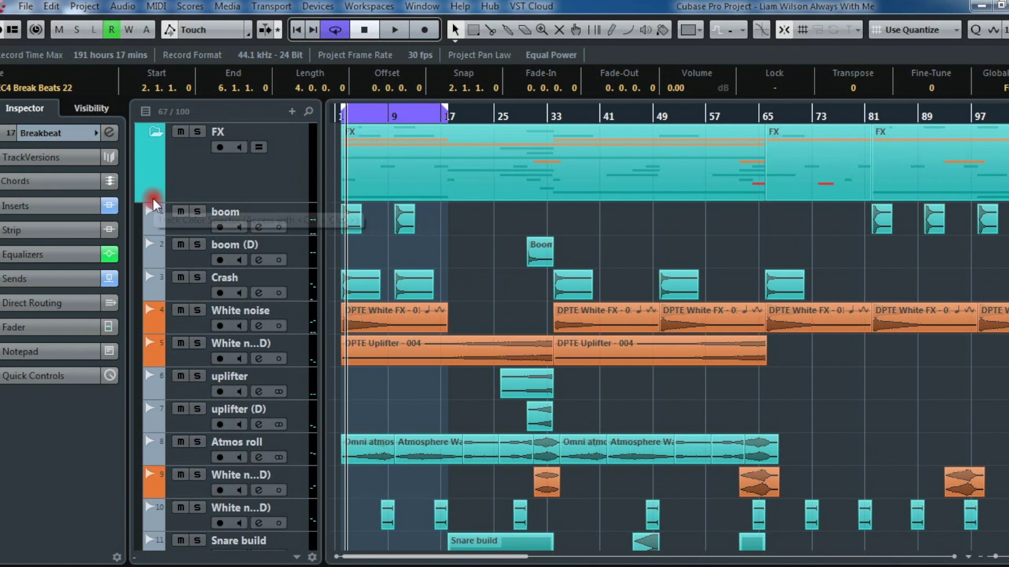
# Step: During playback from the left locator, select the intro clips on the FX tracks and set the locators to the selection
pyautogui.click(225, 178)
pyautogui.press('KP_1')
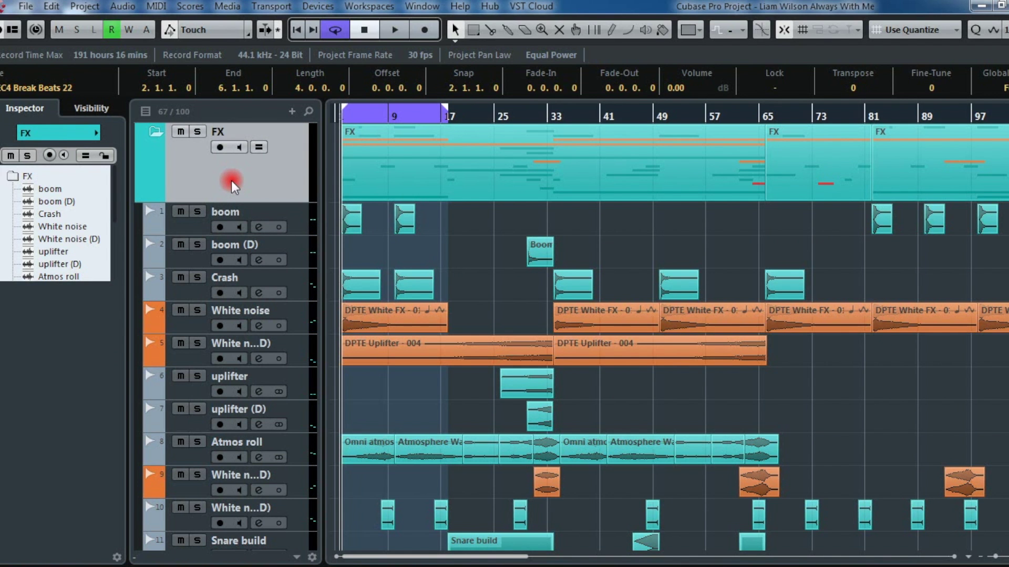
pyautogui.scroll(-3, 349, 241)
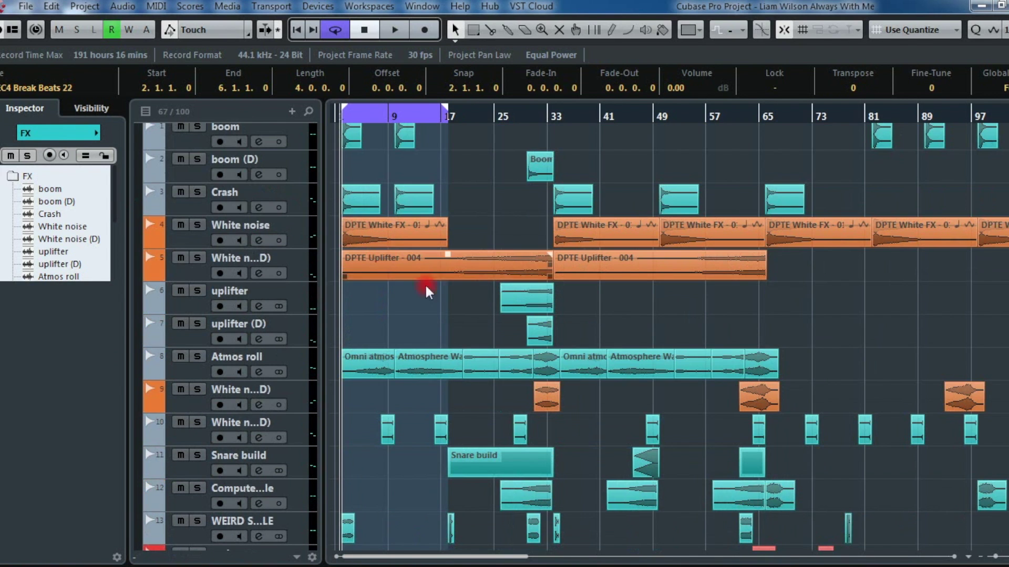
pyautogui.press('space')
pyautogui.scroll(3, 553, 259)
pyautogui.moveTo(547, 214); pyautogui.dragTo(349, 551)
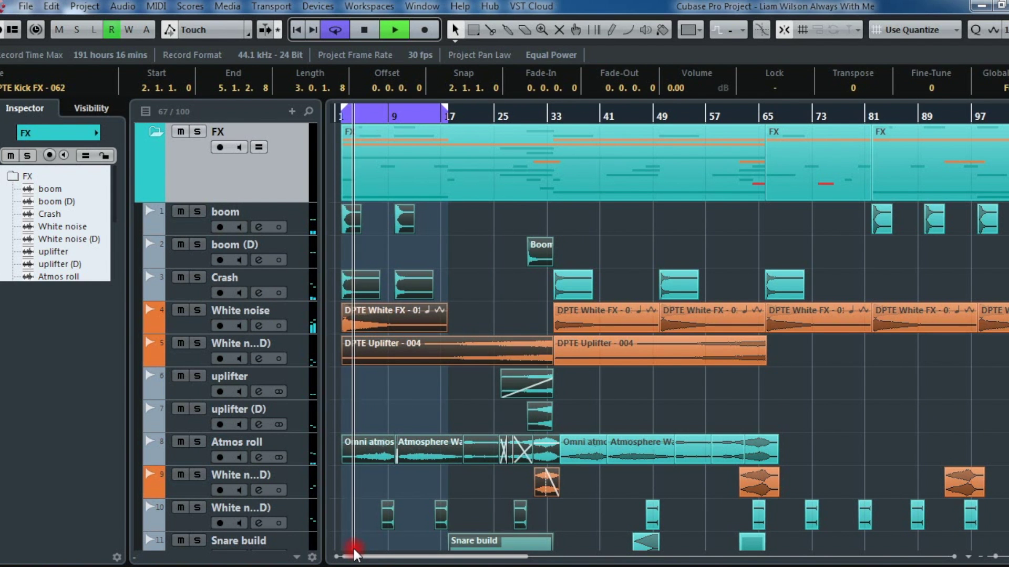
pyautogui.press('p')
# Step: Stop playback and solo all FX tracks from boom to Breakbeat
pyautogui.click(165, 187)
pyautogui.scroll(-3, 237, 247)
pyautogui.scroll(3, 226, 226)
pyautogui.press('space')
pyautogui.click(206, 227)
pyautogui.scroll(-9, 220, 415)
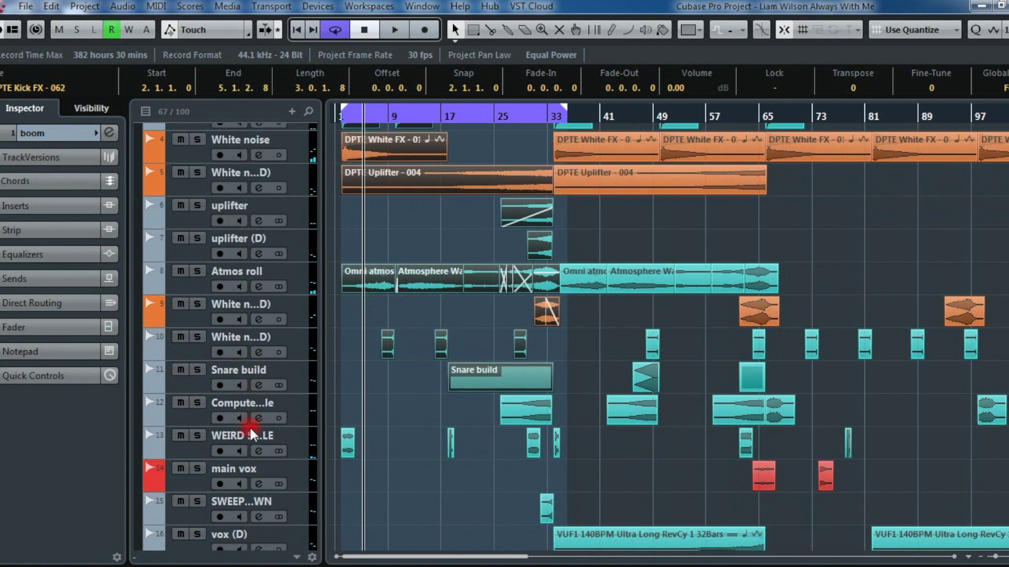
pyautogui.click(198, 398)
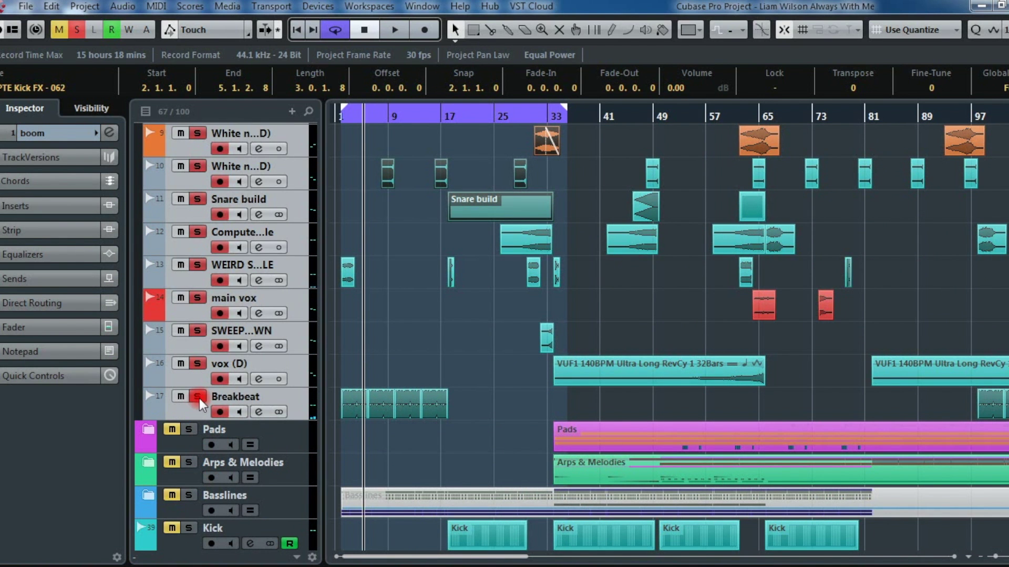
# Step: Audition the soloed FX tracks from about bar 14 and reduce the track heights to show the whole group
pyautogui.scroll(8, 482, 337)
pyautogui.click(428, 113)
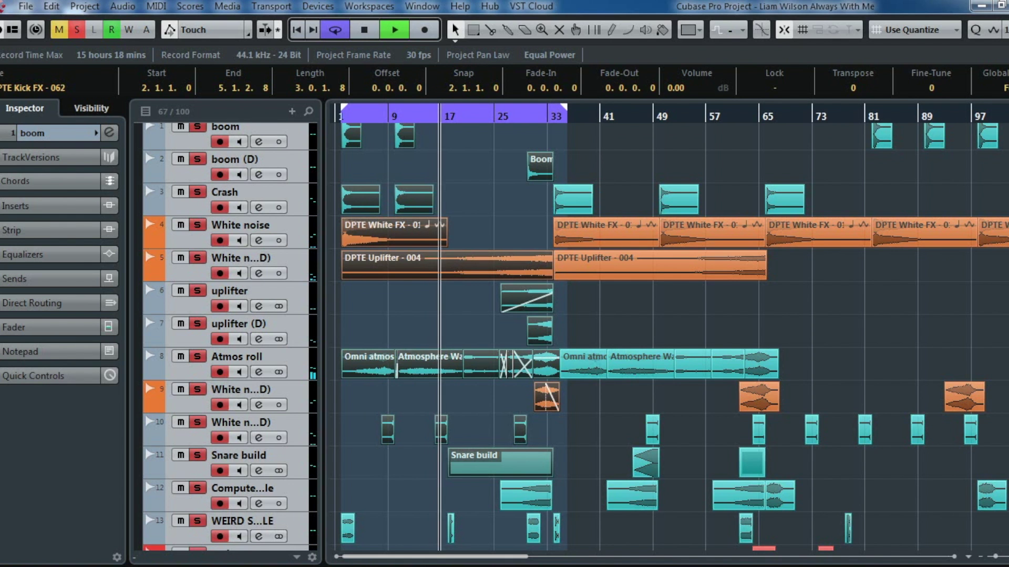
pyautogui.scroll(1, 526, 336)
pyautogui.hotkey('shift', 'g')
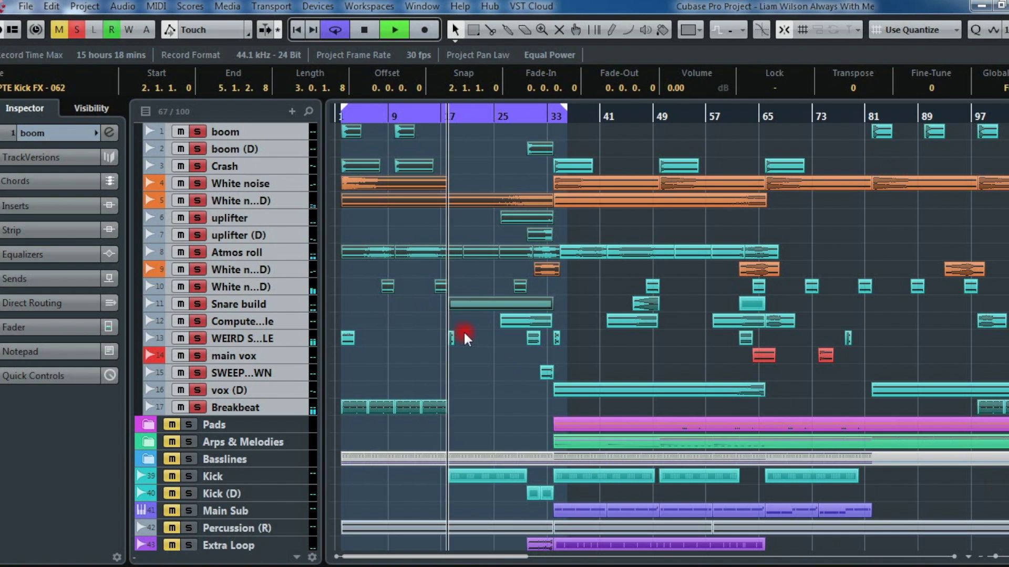
pyautogui.scroll(3, 483, 342)
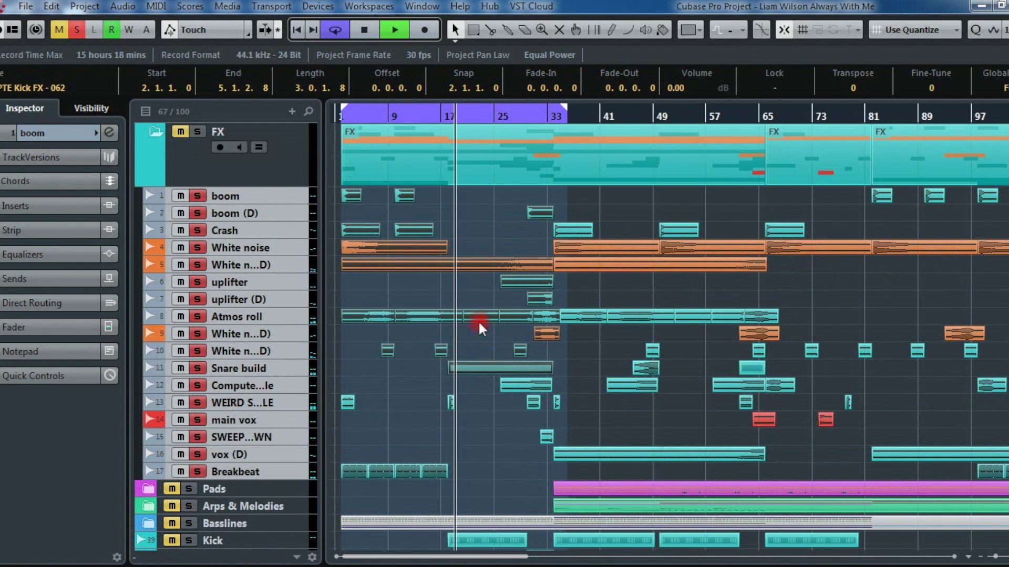
# Step: Stop playback, open the first Snare build part in the Audio Part Editor and examine the snare hits leading into bar 21
pyautogui.click(254, 367)
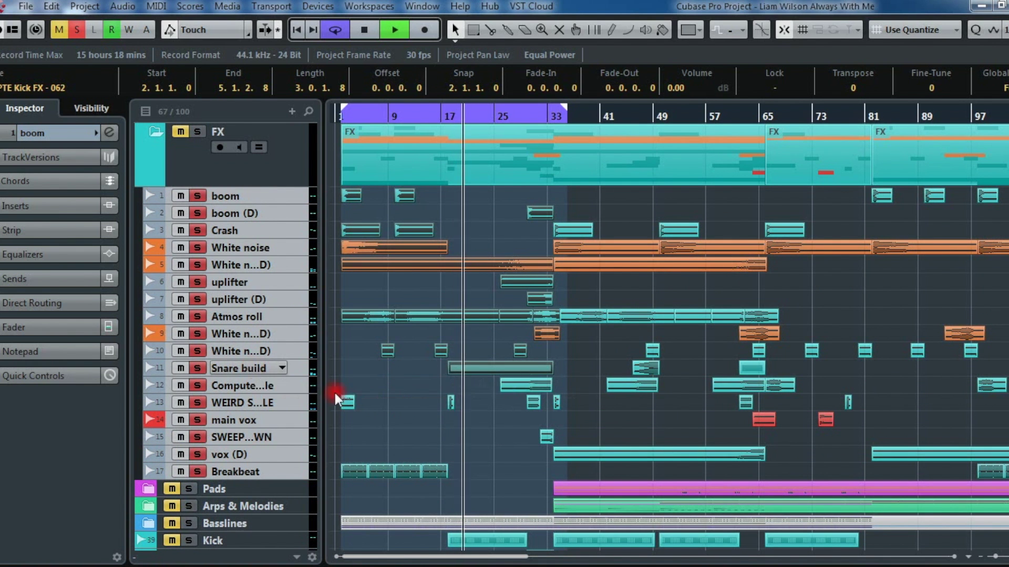
pyautogui.press('space')
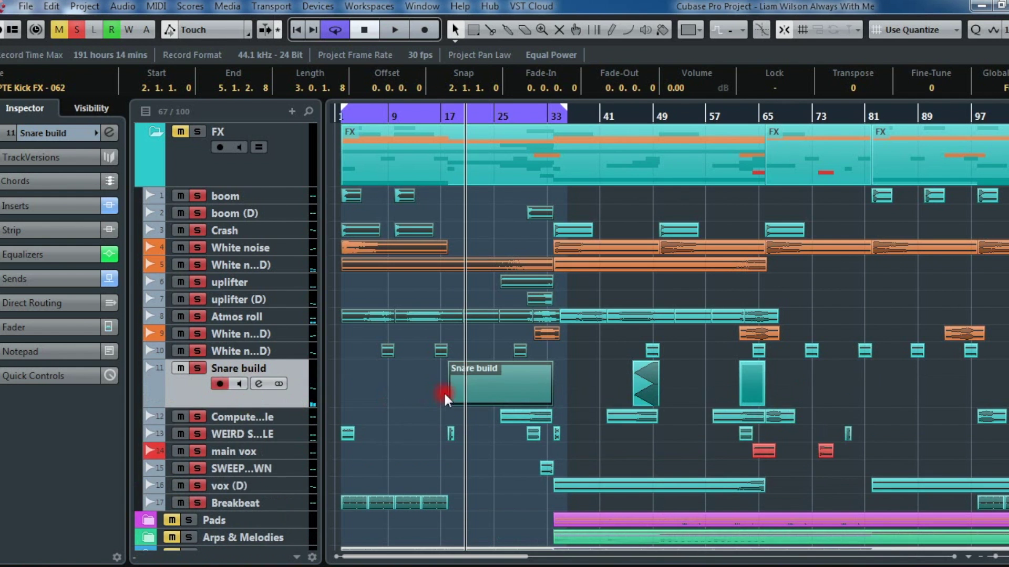
pyautogui.doubleClick(483, 391)
pyautogui.hotkey('shift', 'f')
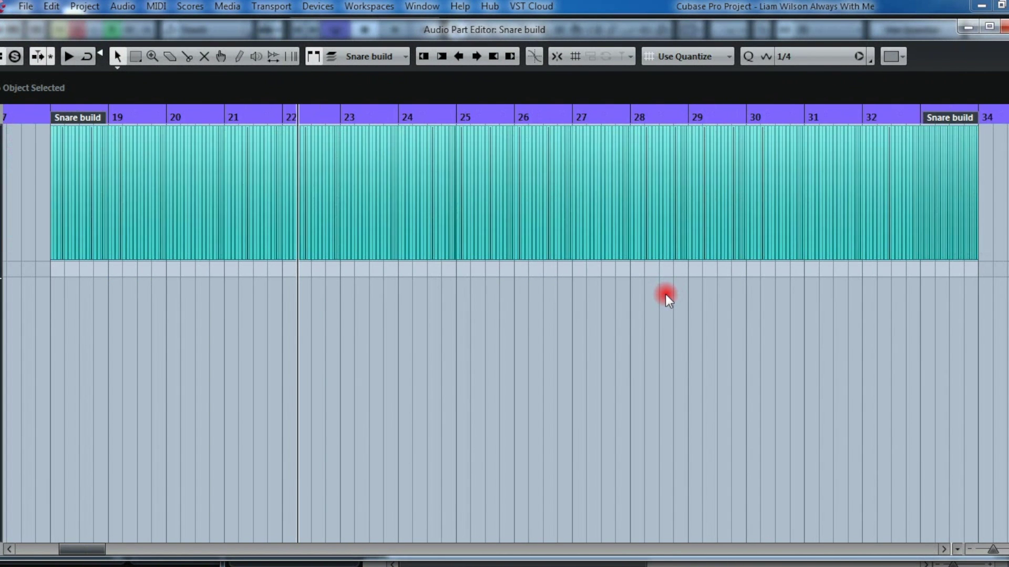
pyautogui.press('h')
pyautogui.press('h')
pyautogui.press('h')
pyautogui.press('h')
pyautogui.press('h')
pyautogui.press('h')
pyautogui.press('h')
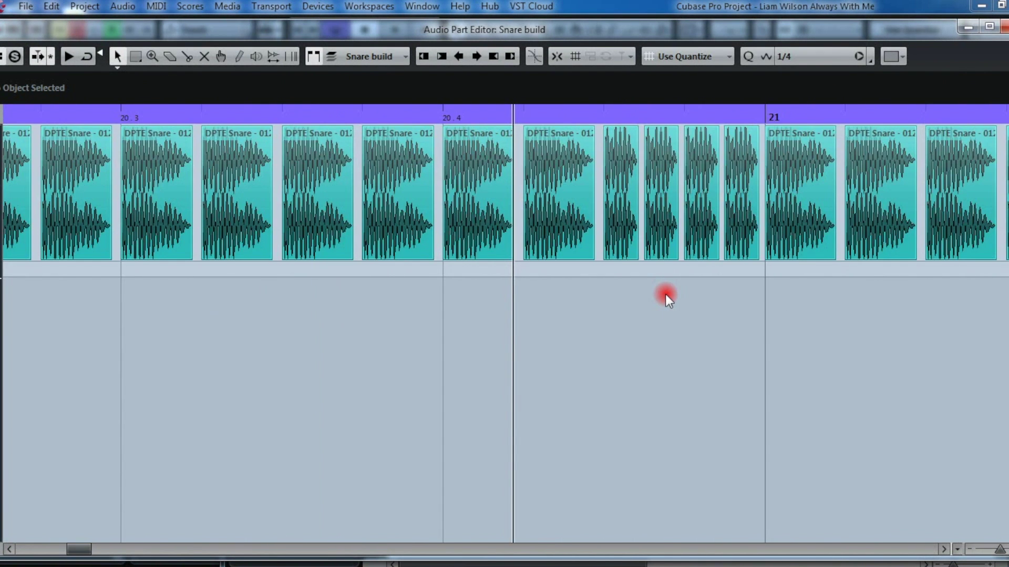
pyautogui.press('Right')
pyautogui.press('g')
pyautogui.press('g')
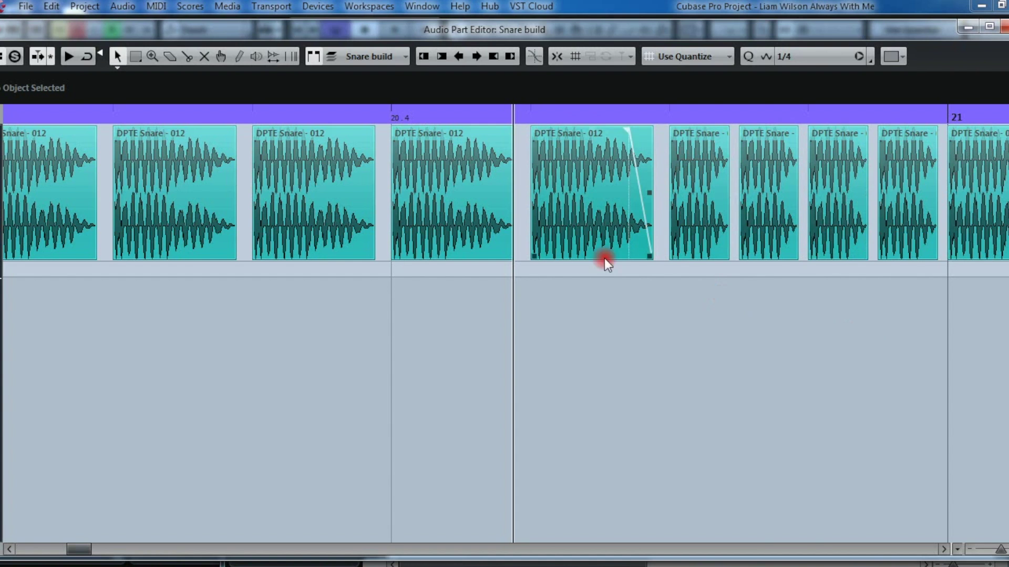
# Step: Select the snare hit at 20.4.2, examine the pattern of hits around it and close the part editor
pyautogui.click(578, 226)
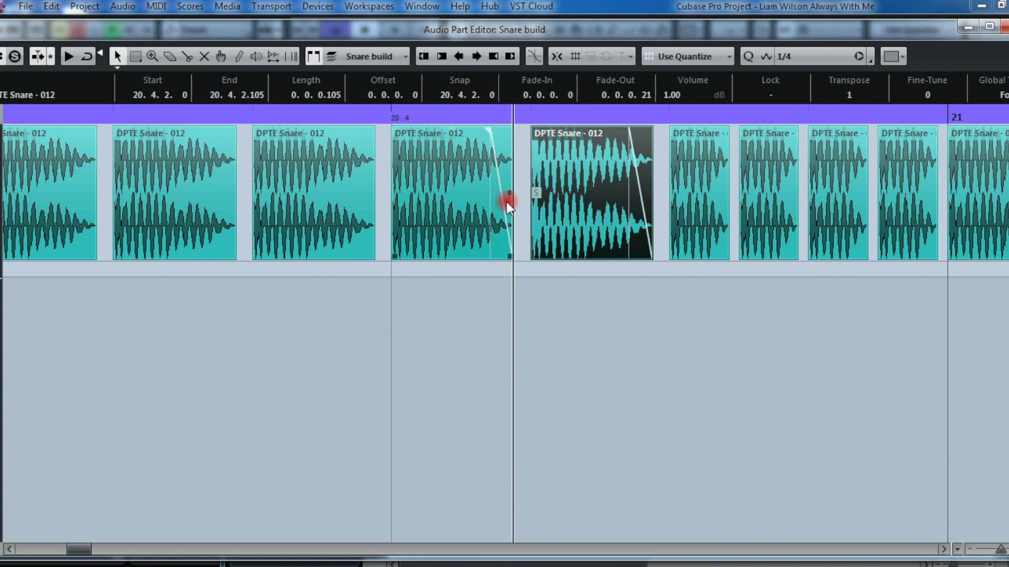
pyautogui.press('g')
pyautogui.press('g')
pyautogui.press('g')
pyautogui.press('g')
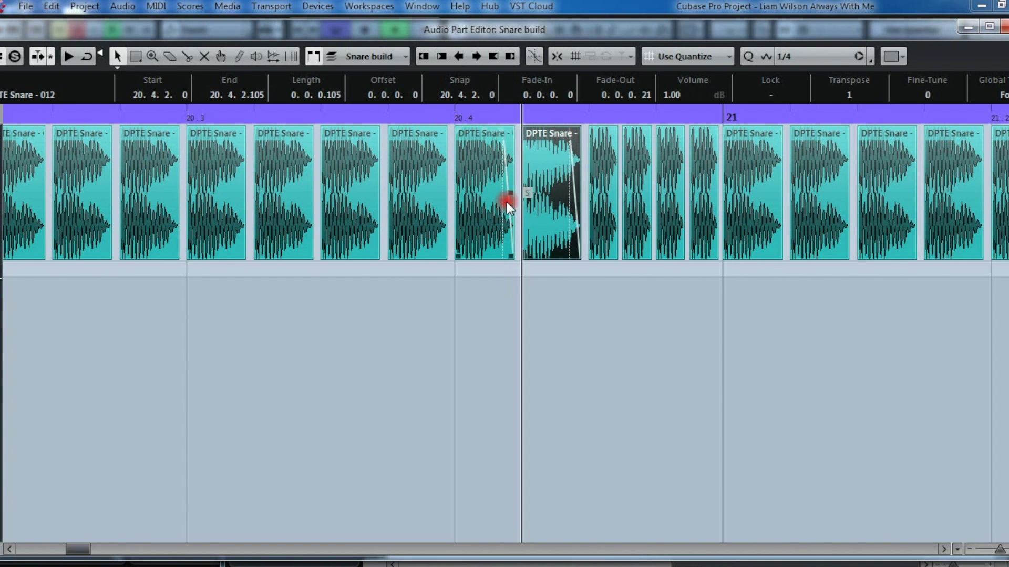
pyautogui.press('g')
pyautogui.press('g')
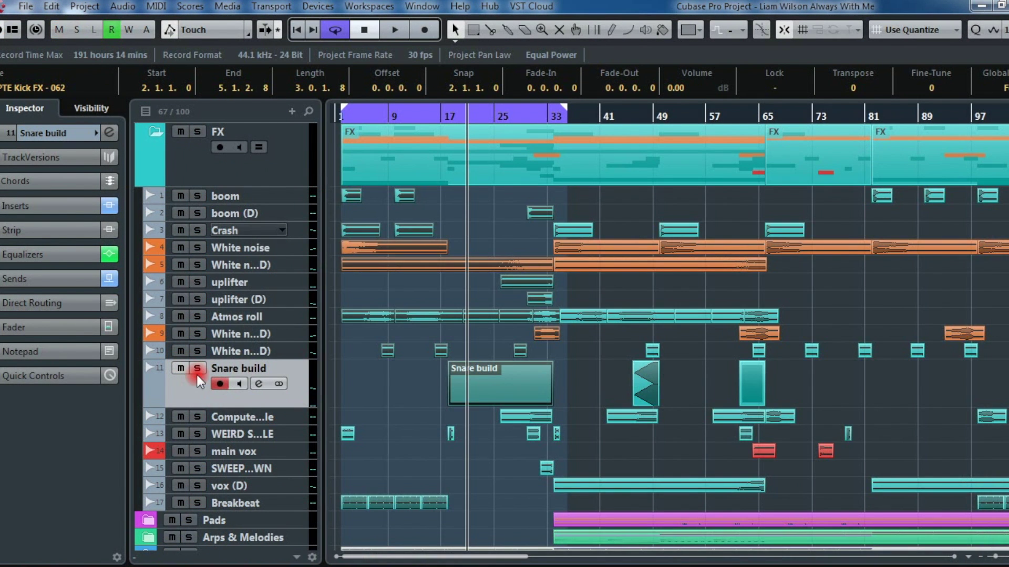
# Step: Solo only the Snare build track and play it back
pyautogui.click(197, 372)
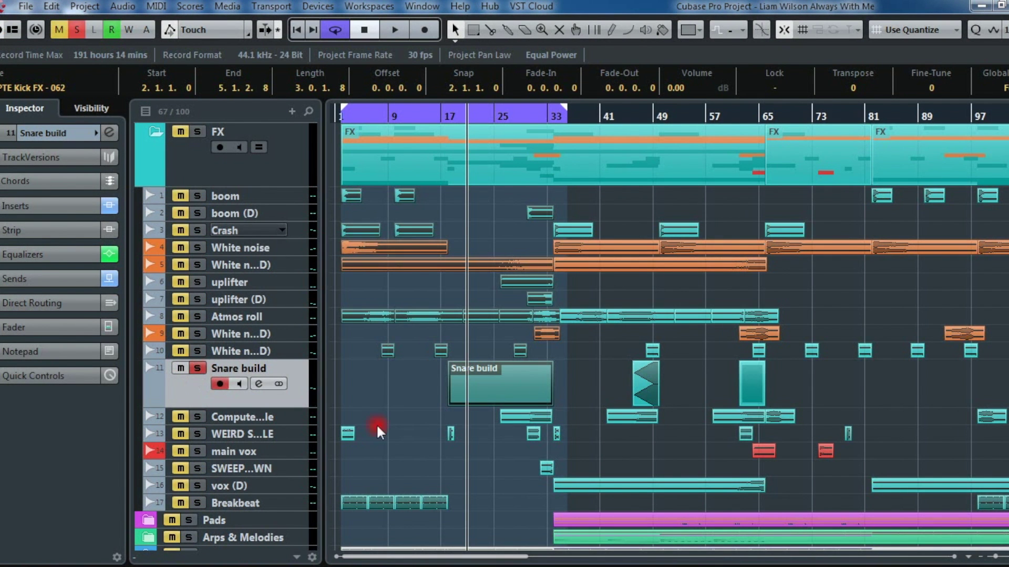
pyautogui.press('h')
pyautogui.press('h')
pyautogui.press('h')
pyautogui.press('h')
pyautogui.press('h')
pyautogui.press('h')
pyautogui.press('h')
pyautogui.press('h')
pyautogui.press('h')
pyautogui.press('h')
pyautogui.press('h')
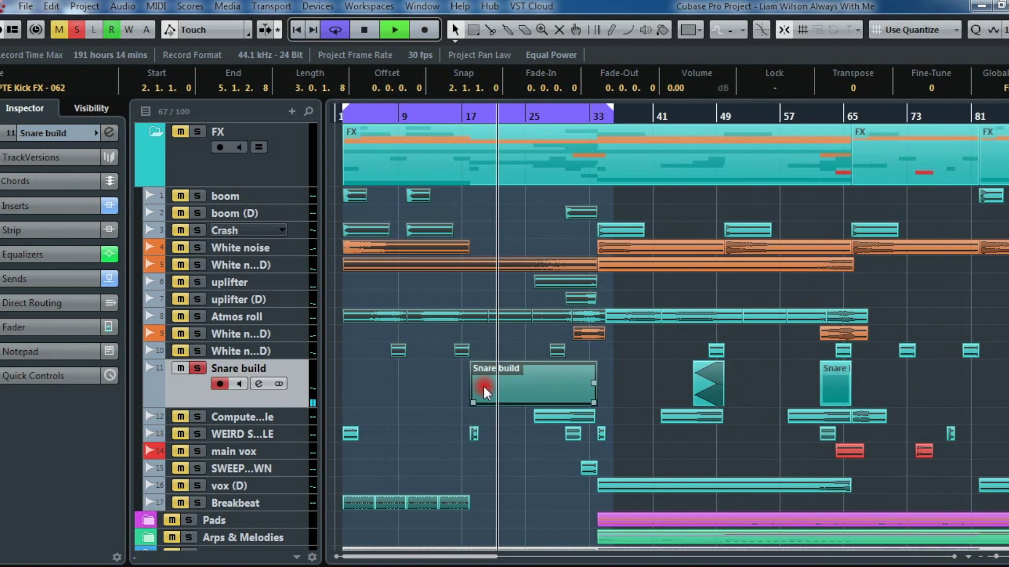
# Step: Reopen the first Snare build part during playback, examine the snare rolls ending bars 23 and 24, and close the editor
pyautogui.doubleClick(765, 395)
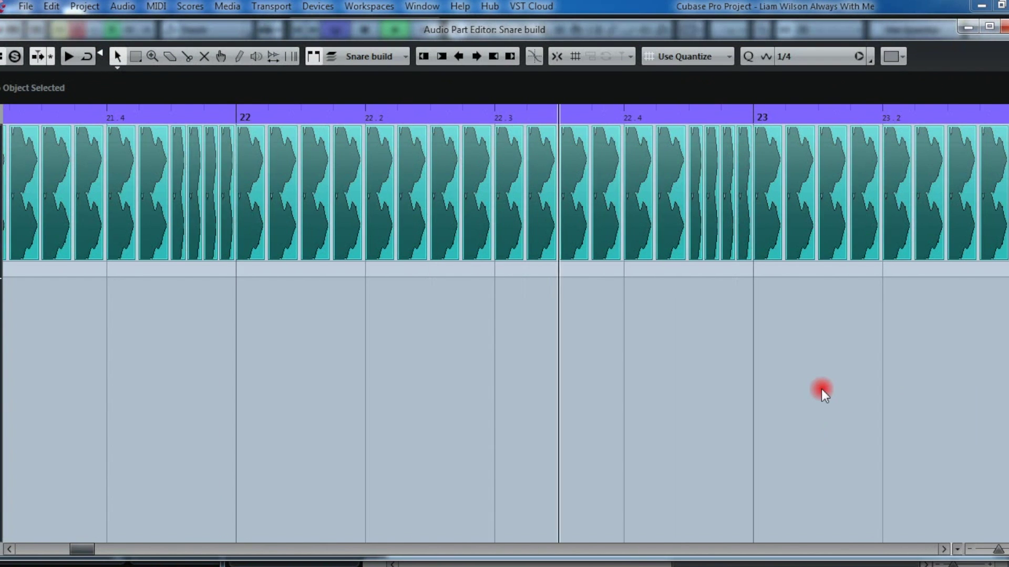
pyautogui.hotkey('shift', 'f')
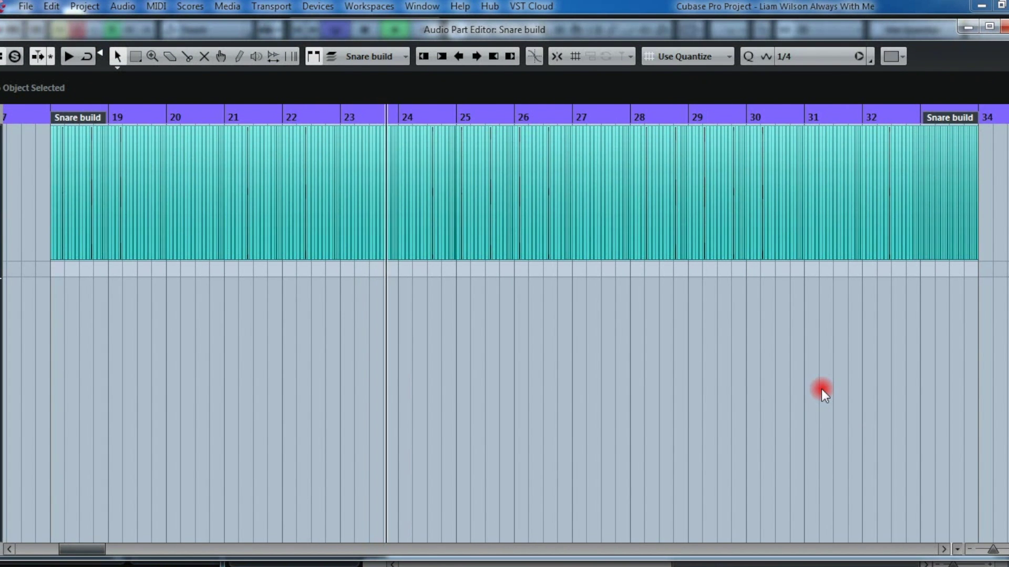
pyautogui.press('h')
pyautogui.press('h')
pyautogui.press('h')
pyautogui.press('h')
pyautogui.press('h')
pyautogui.press('h')
pyautogui.press('h')
pyautogui.press('h')
pyautogui.press('h')
pyautogui.press('h')
pyautogui.press('h')
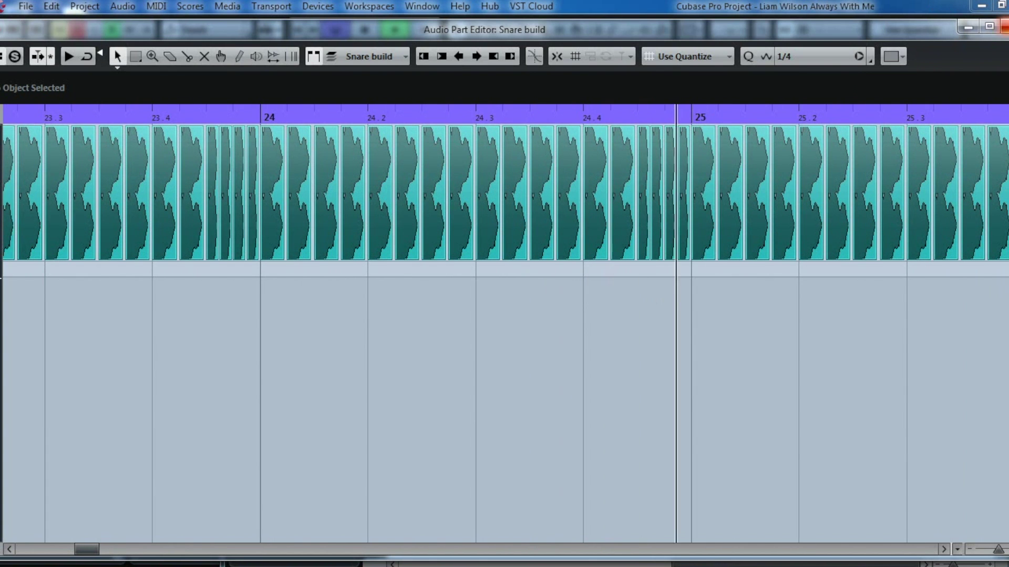
pyautogui.click(1005, 26)
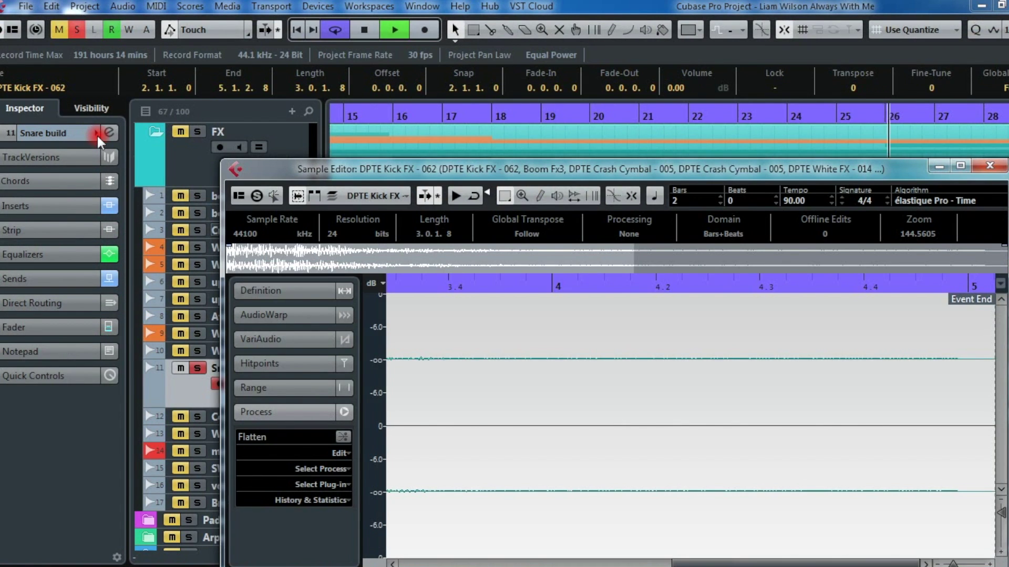
# Step: Examine the Snare build channel's inserts, equalizer and Drum Verb send in its channel settings, and move that window below the track's clips
pyautogui.click(109, 132)
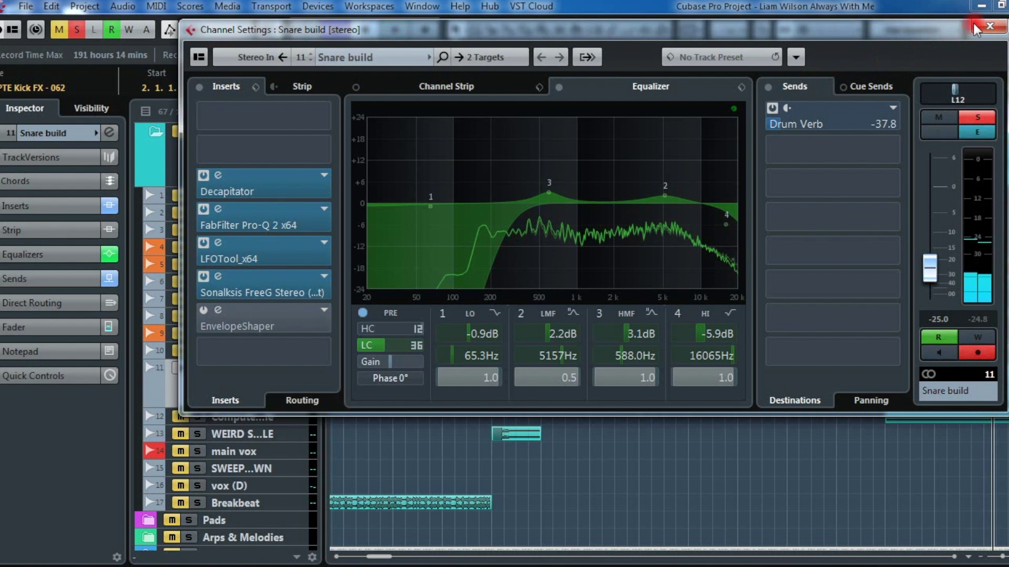
pyautogui.moveTo(877, 36); pyautogui.dragTo(807, 466)
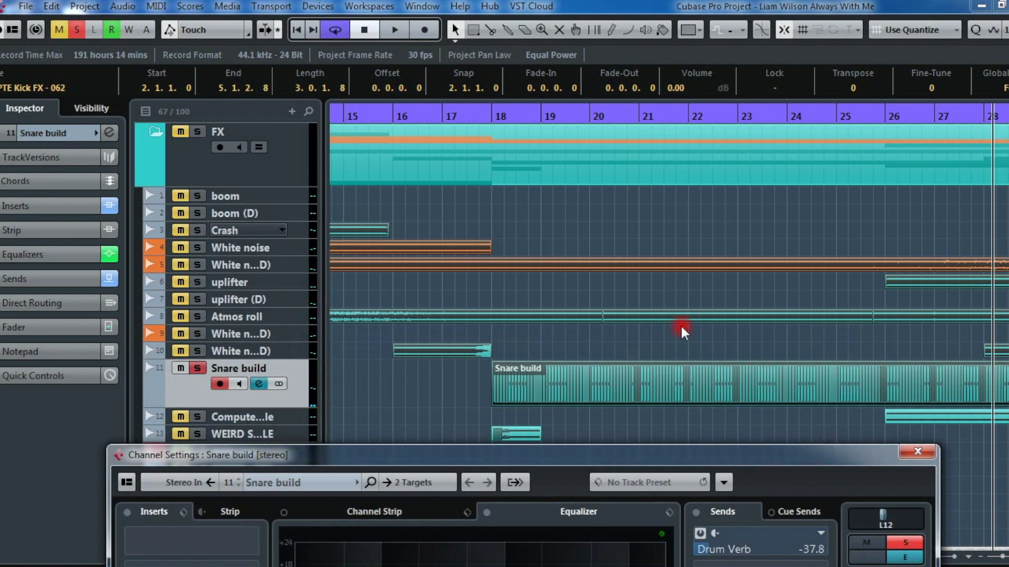
# Step: Bring the Snare build channel settings back into full view, open its Decapitator insert, examine the DrumFattener2 setting, and close the plug-in
pyautogui.click(678, 332)
pyautogui.click(260, 383)
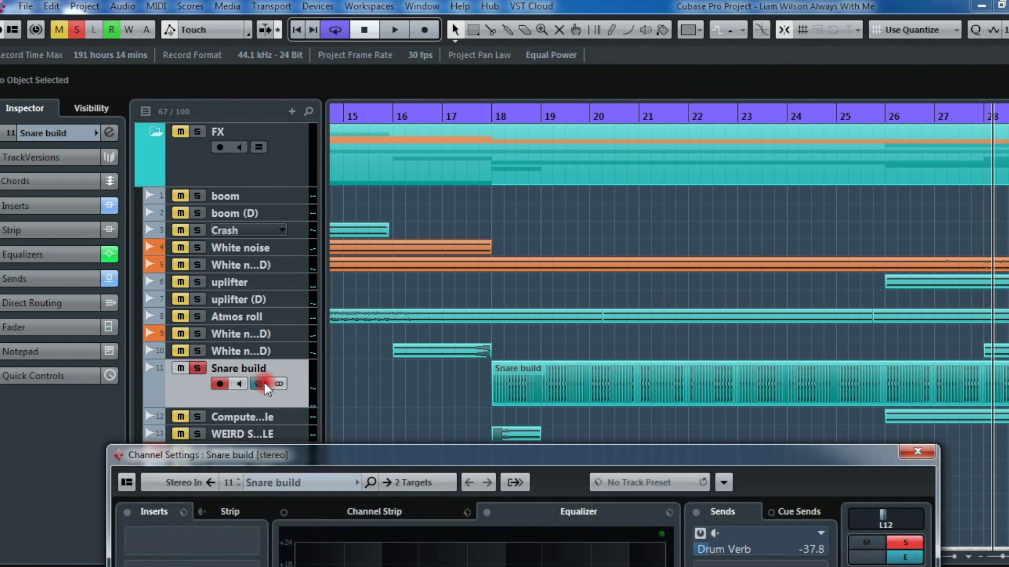
pyautogui.moveTo(473, 472); pyautogui.dragTo(535, 87)
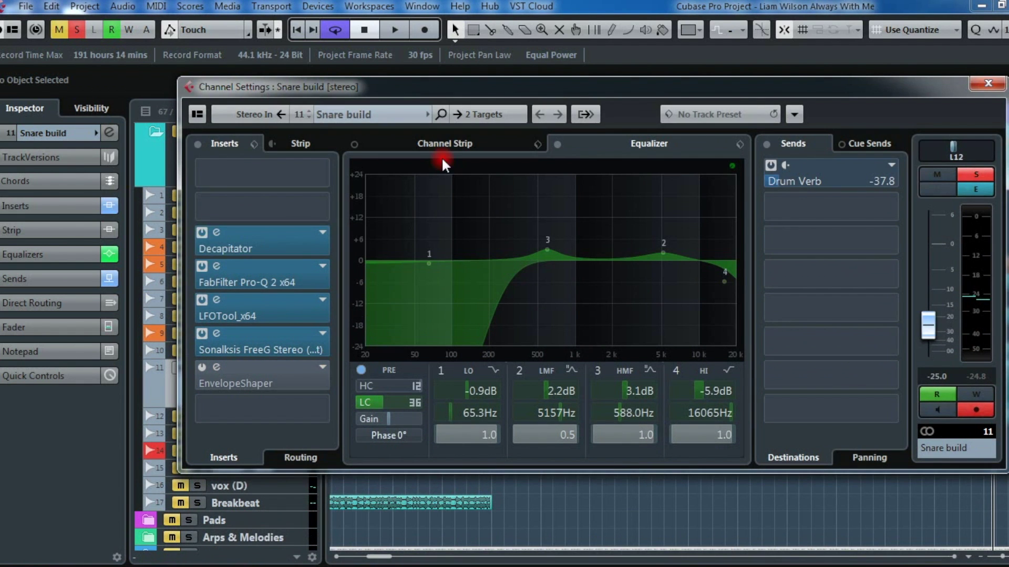
pyautogui.click(219, 232)
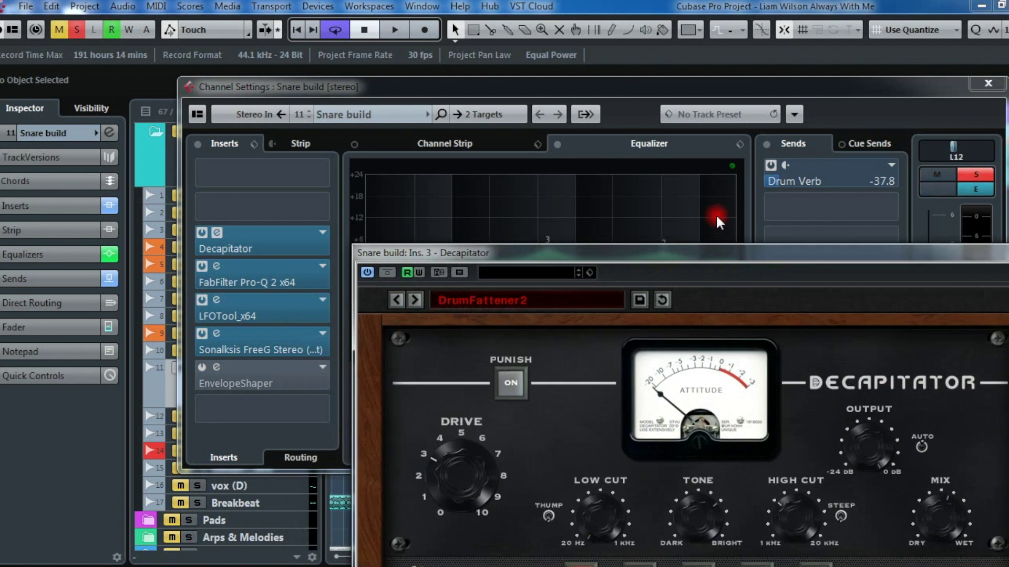
pyautogui.moveTo(714, 255); pyautogui.dragTo(697, 189)
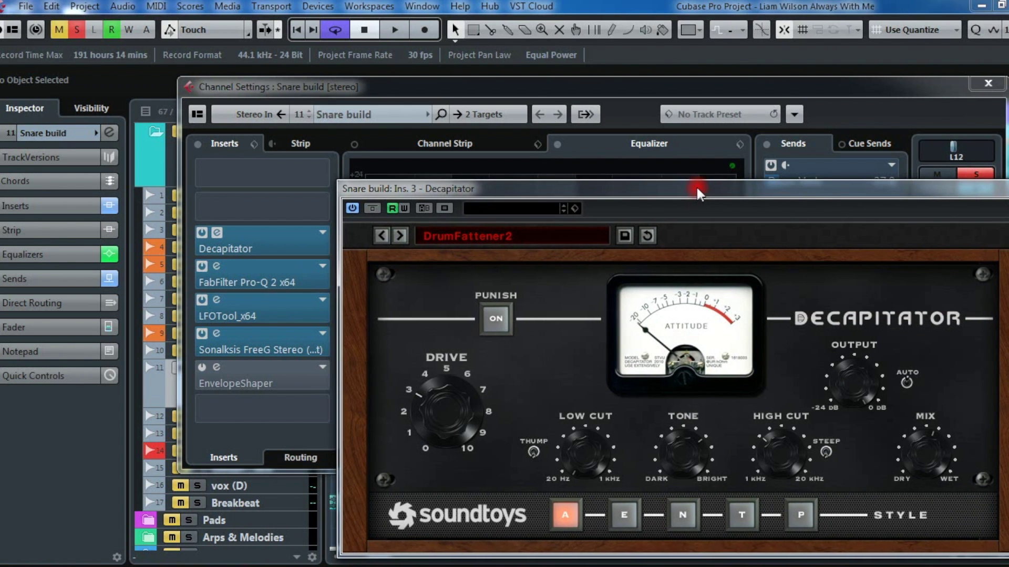
pyautogui.press('space')
pyautogui.click(1007, 186)
# Step: Play the soloed Snare build while viewing its channel equalizer, examine its FabFilter Pro-Q 2 curve, and close the plug-in and channel settings
pyautogui.press('space')
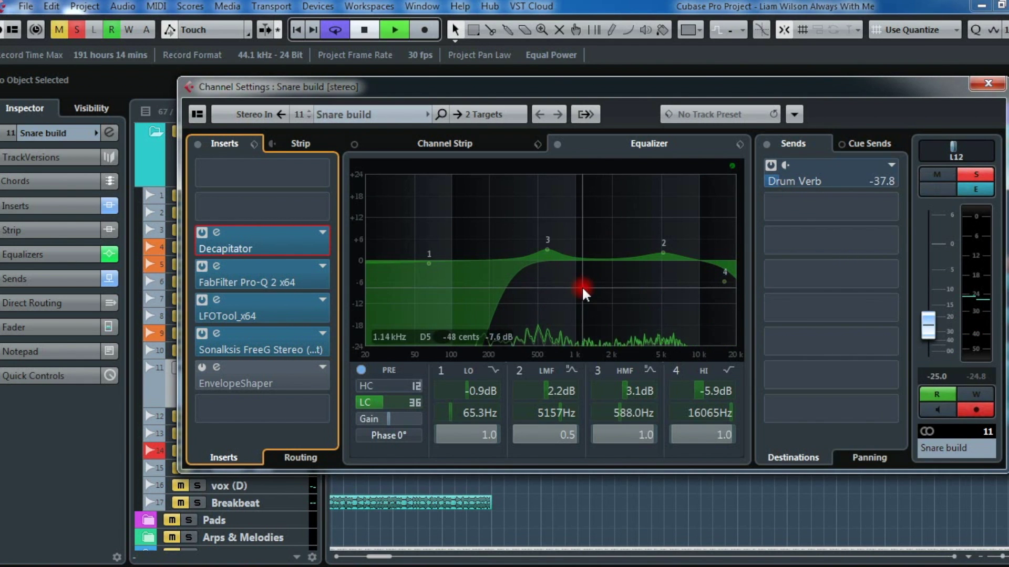
pyautogui.press('space')
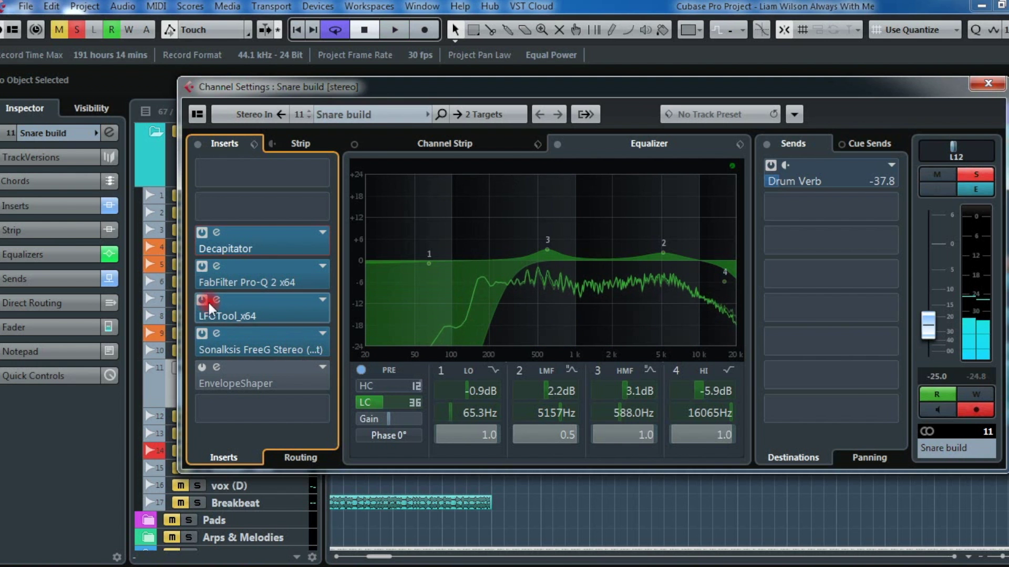
pyautogui.press('space')
pyautogui.click(215, 266)
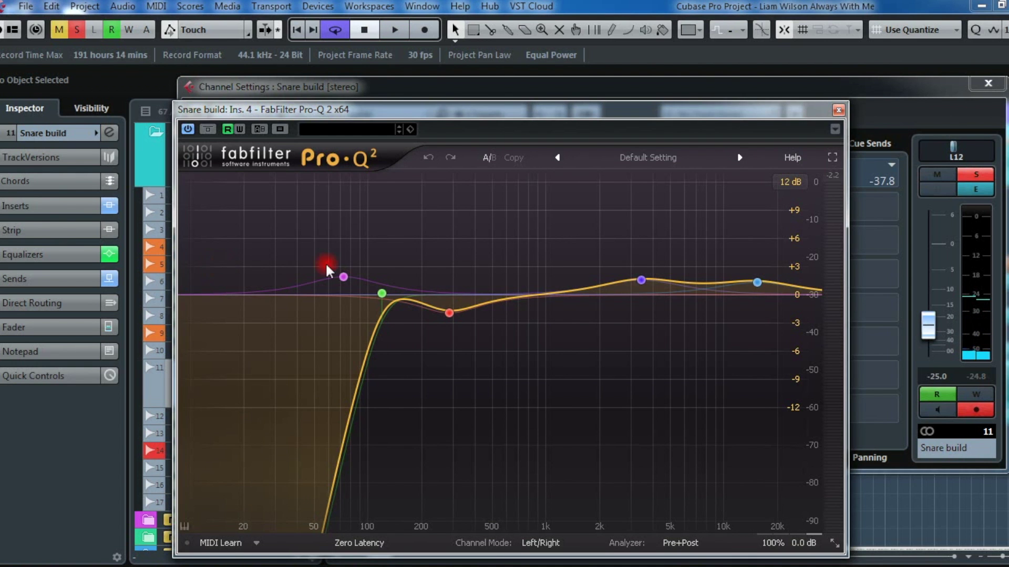
pyautogui.click(838, 109)
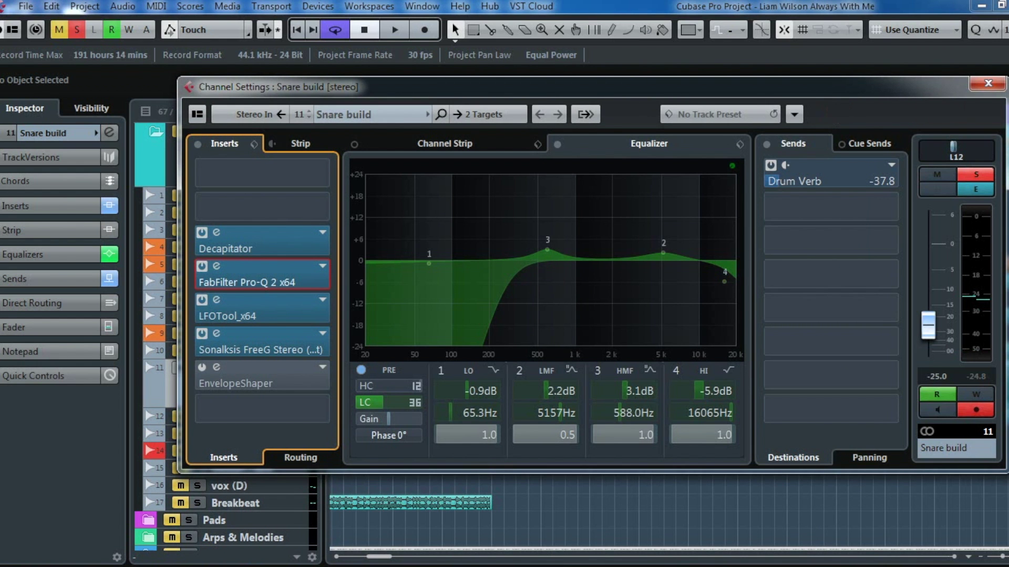
pyautogui.click(988, 83)
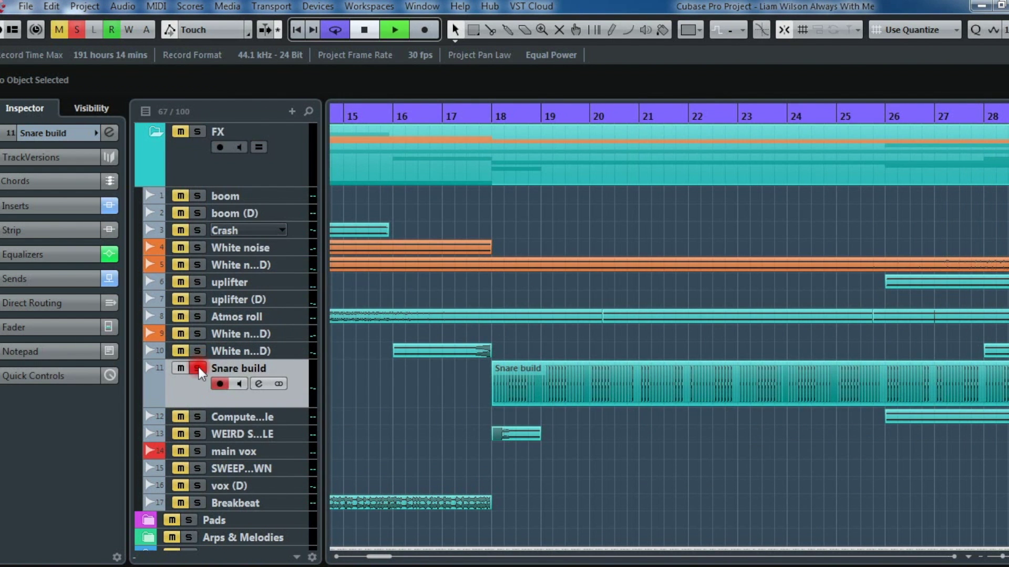
# Step: Clear the Snare build solo and play the full mix past the end of the intro
pyautogui.click(197, 368)
pyautogui.press('space')
pyautogui.scroll(-1, 689, 448)
pyautogui.scroll(-4, 688, 449)
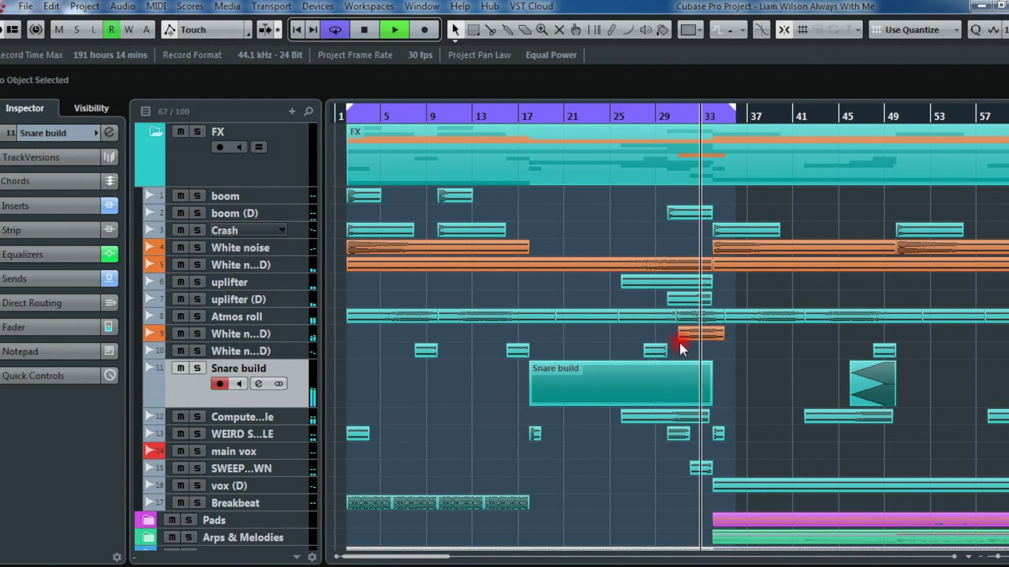
pyautogui.scroll(-5, 688, 348)
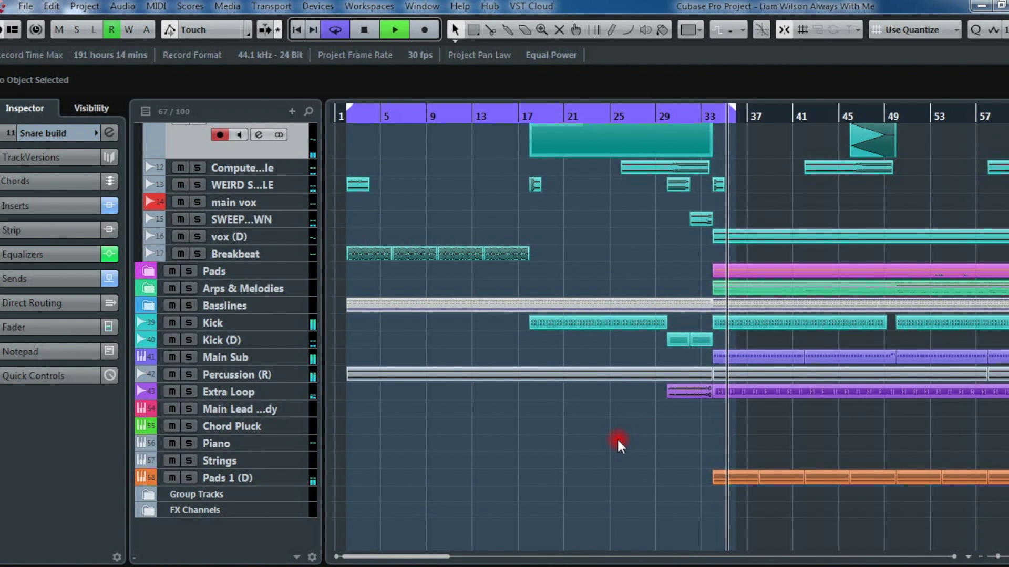
pyautogui.press('space')
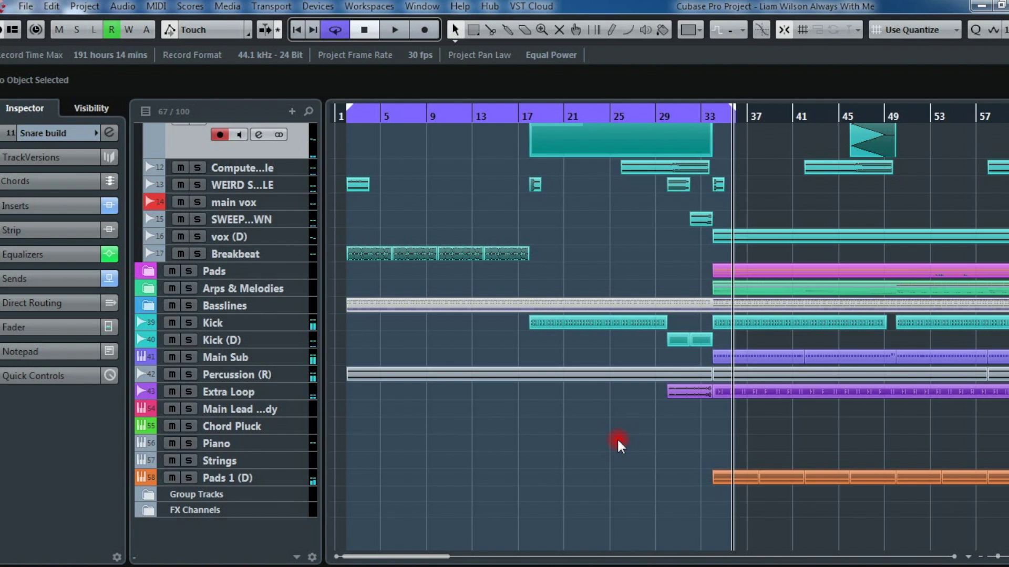
# Step: Shrink all FX tracks from boom through Breakbeat to a minimal row height and collapse the FX folder
pyautogui.hotkey('shift', 'f')
pyautogui.scroll(5, 526, 331)
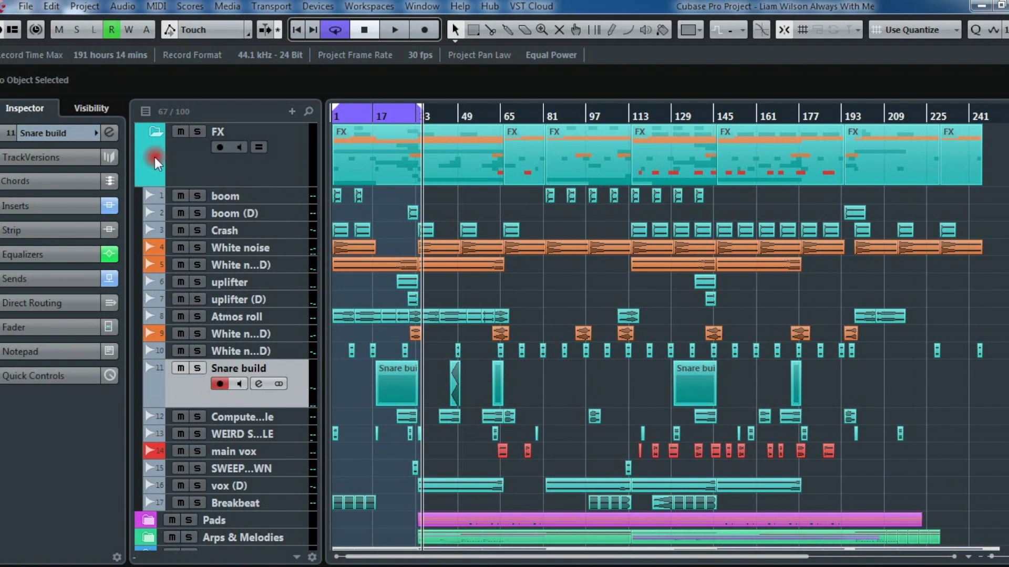
pyautogui.scroll(-3, 588, 399)
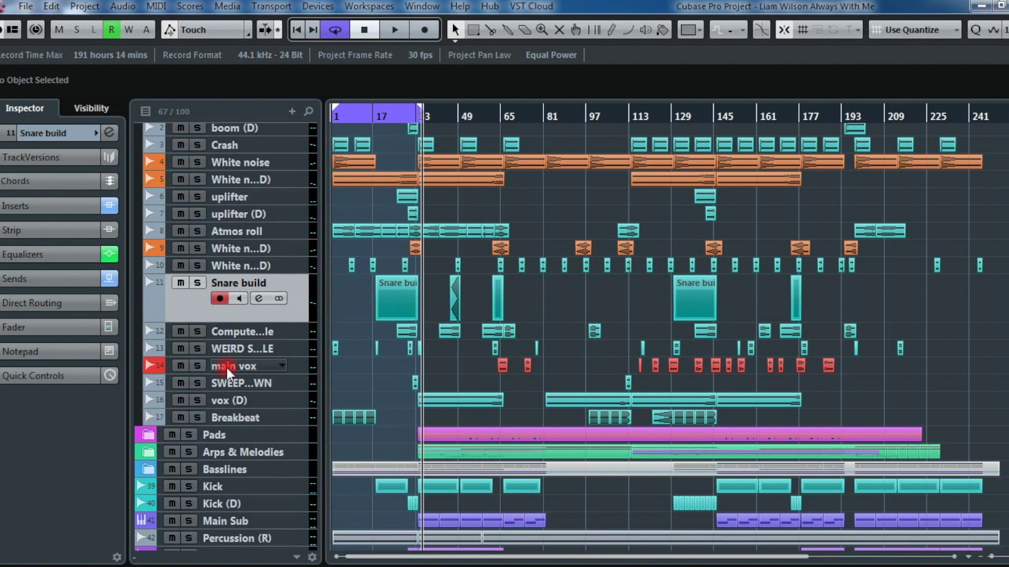
pyautogui.click(231, 417)
pyautogui.scroll(3, 231, 289)
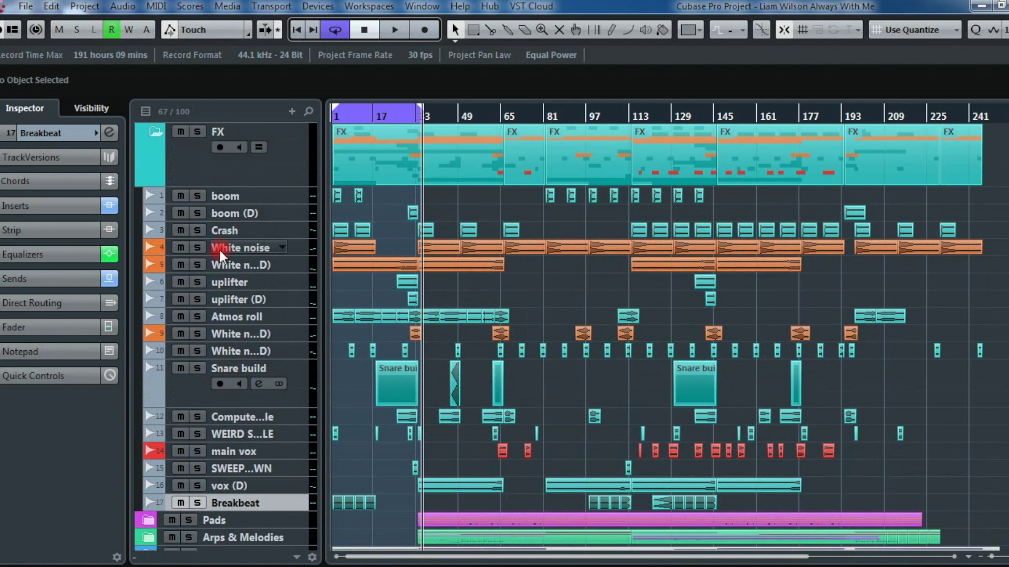
pyautogui.click(228, 195)
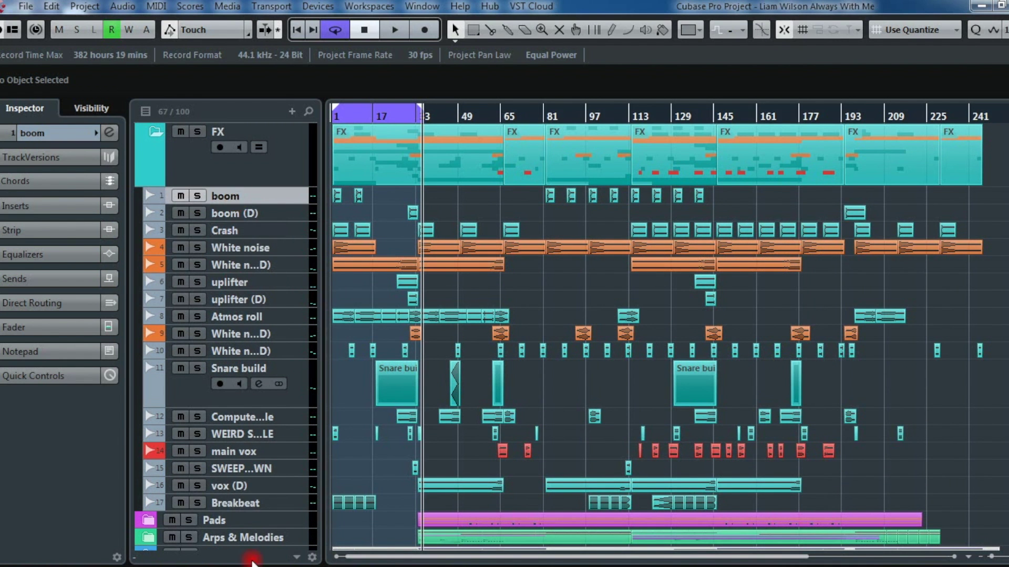
pyautogui.keyDown('shift'); pyautogui.click(247, 506); pyautogui.keyUp('shift')
pyautogui.moveTo(237, 406); pyautogui.dragTo(195, 202)
pyautogui.click(206, 195)
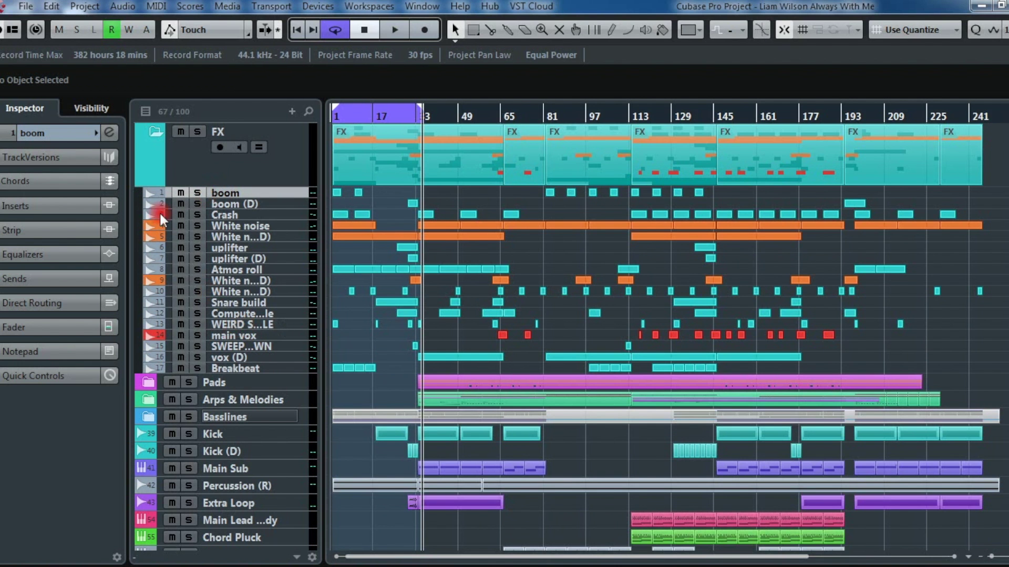
pyautogui.click(151, 133)
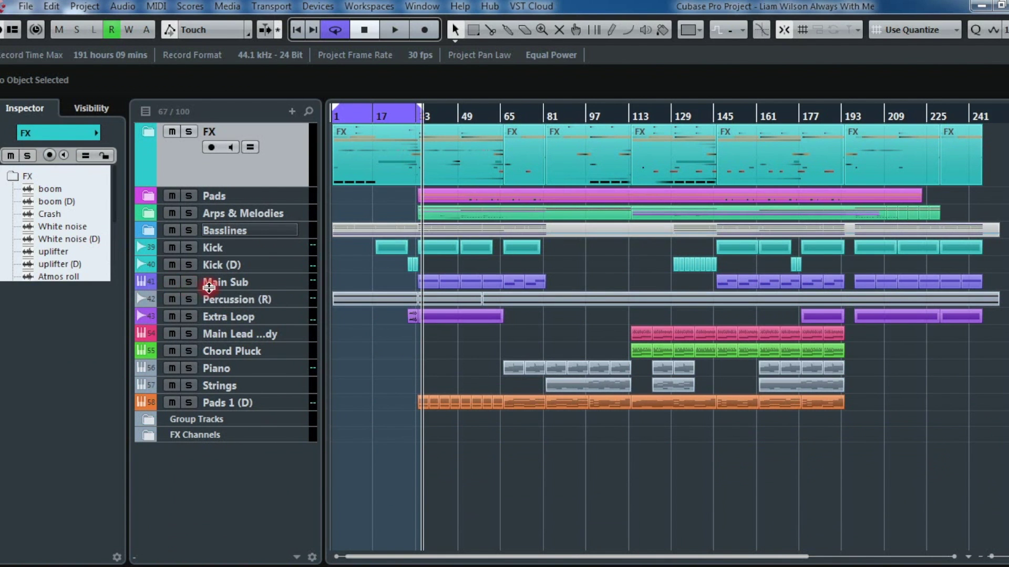
# Step: Move the Percussion (R) track directly below the FX folder
pyautogui.click(225, 298)
pyautogui.moveTo(235, 302); pyautogui.dragTo(232, 199)
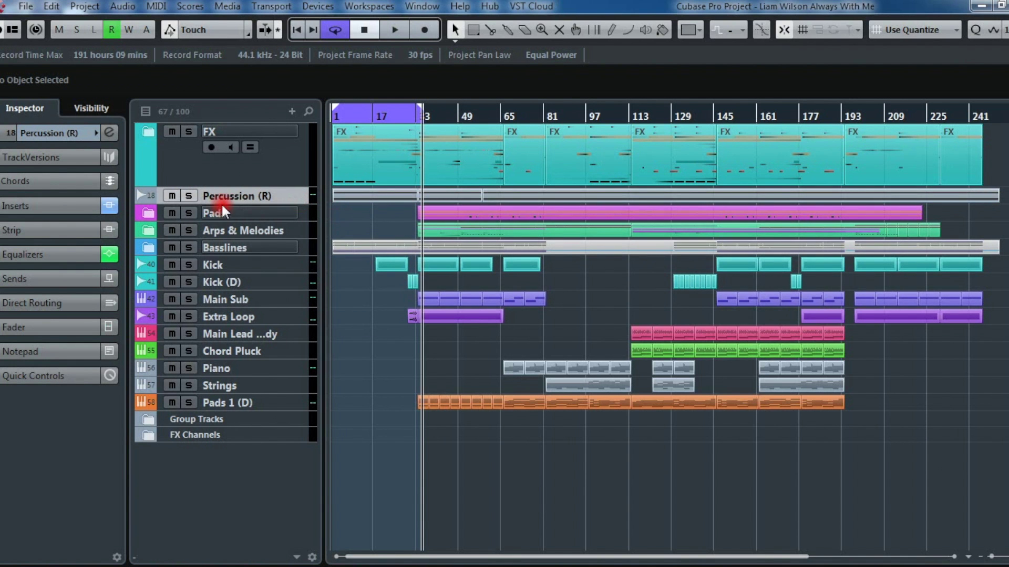
pyautogui.click(93, 108)
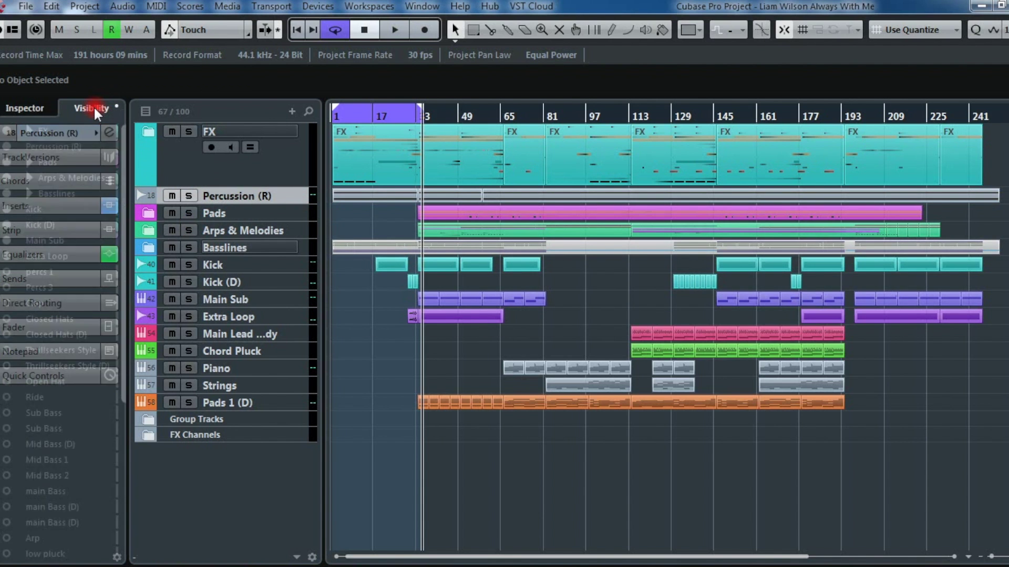
pyautogui.click(14, 109)
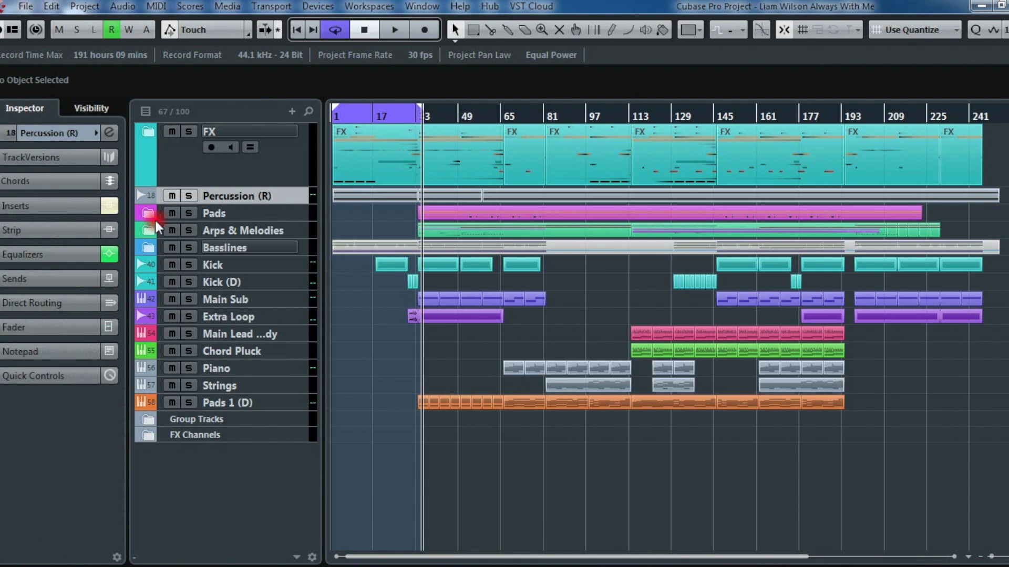
# Step: Enlarge the Percussion (R) track to show its waveforms and set the locators around all its clips
pyautogui.moveTo(208, 204); pyautogui.dragTo(208, 267)
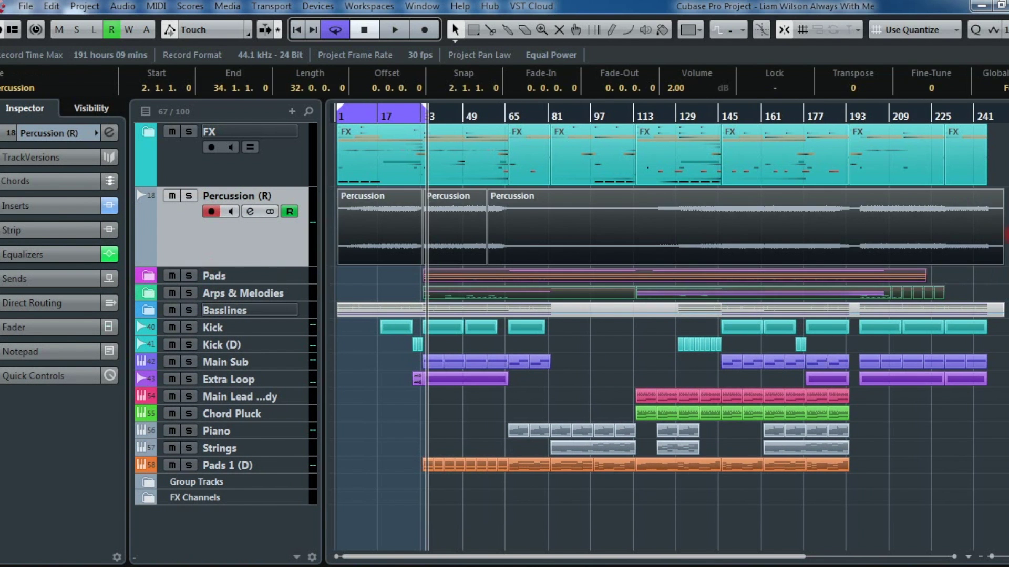
pyautogui.moveTo(1006, 229); pyautogui.dragTo(150, 254)
pyautogui.press('p')
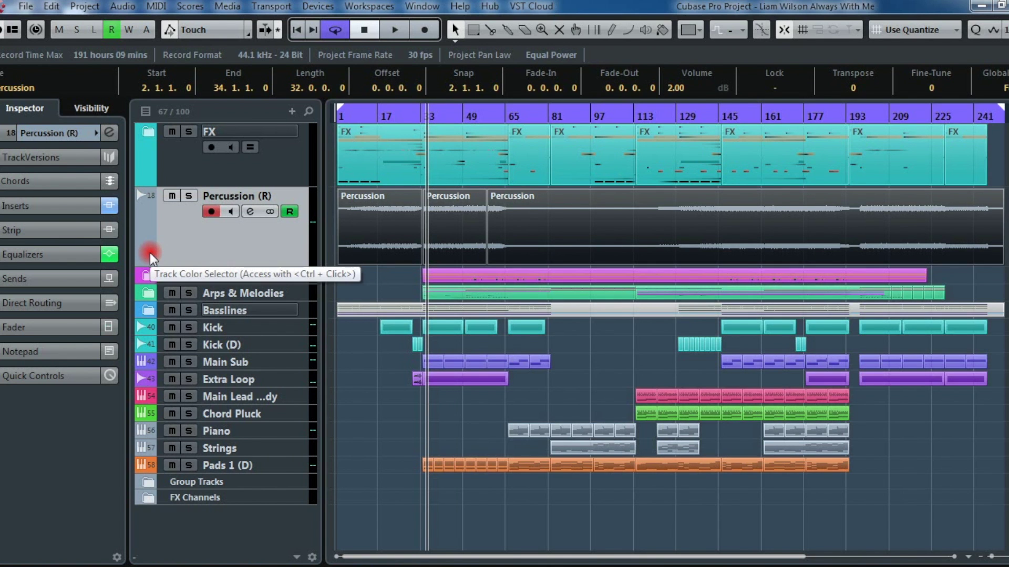
# Step: Open the Percussion (R) channel settings, examine the C6 Stereo insert's band settings, start playback, and close the plug-in
pyautogui.click(253, 212)
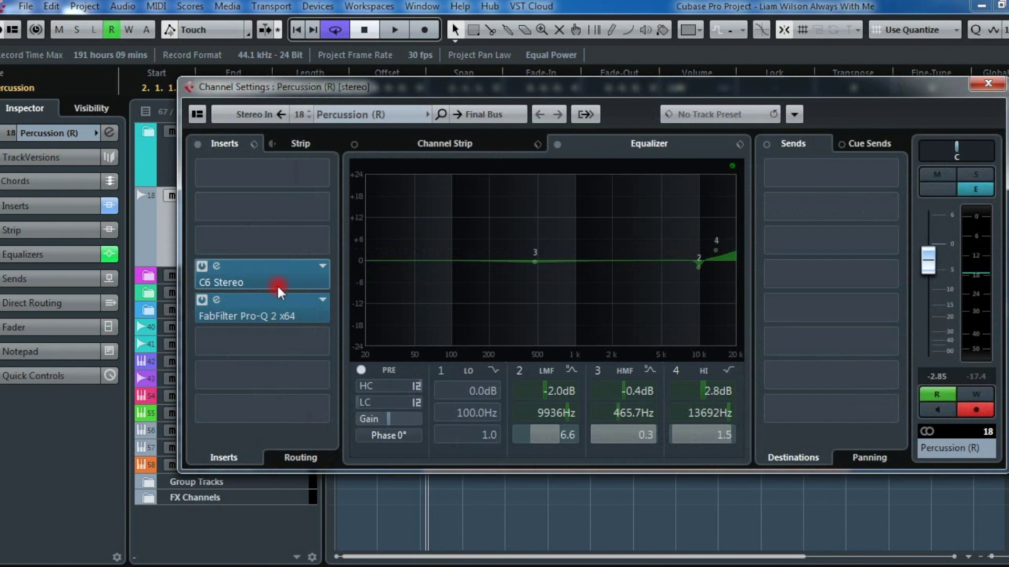
pyautogui.click(215, 266)
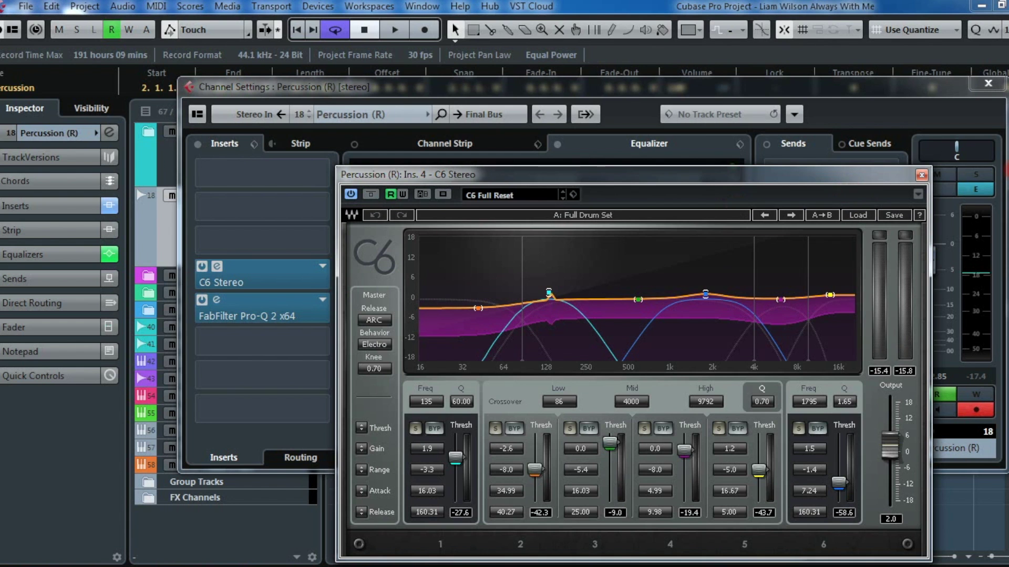
pyautogui.press('space')
pyautogui.click(922, 175)
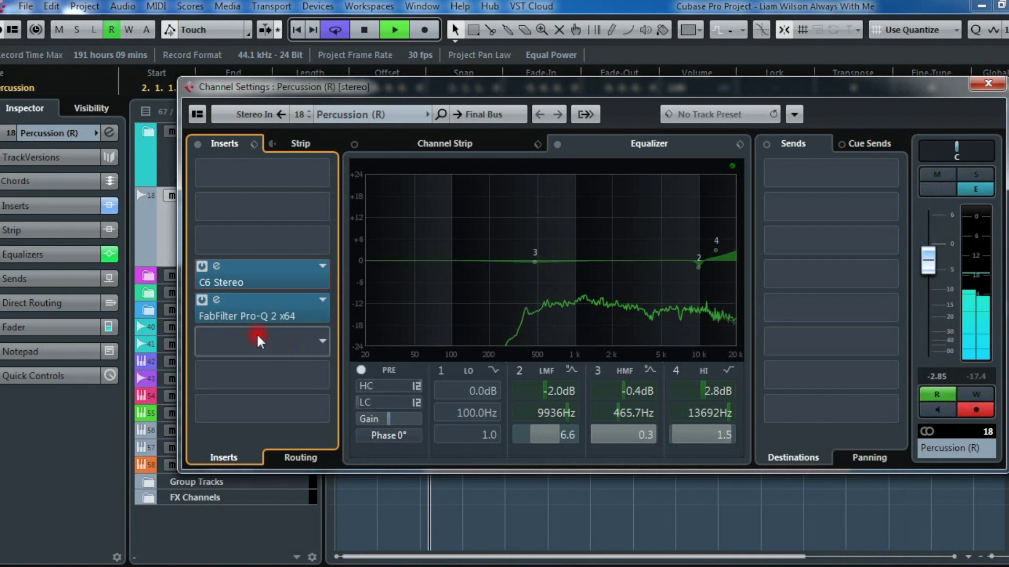
# Step: Solo Percussion (R) during playback, stop it, and move the channel settings window below the tracks
pyautogui.click(977, 178)
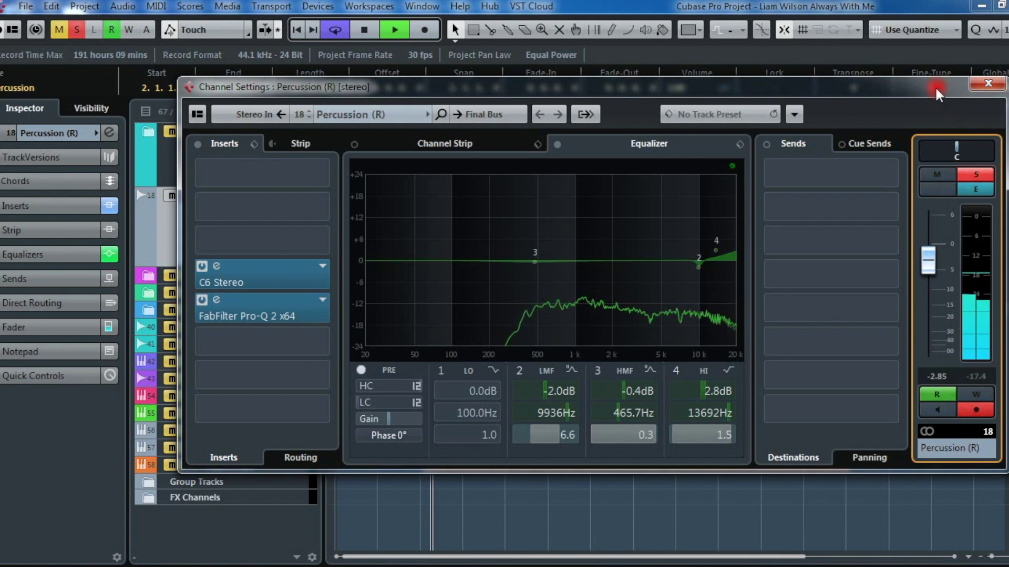
pyautogui.press('space')
pyautogui.moveTo(877, 84); pyautogui.dragTo(778, 541)
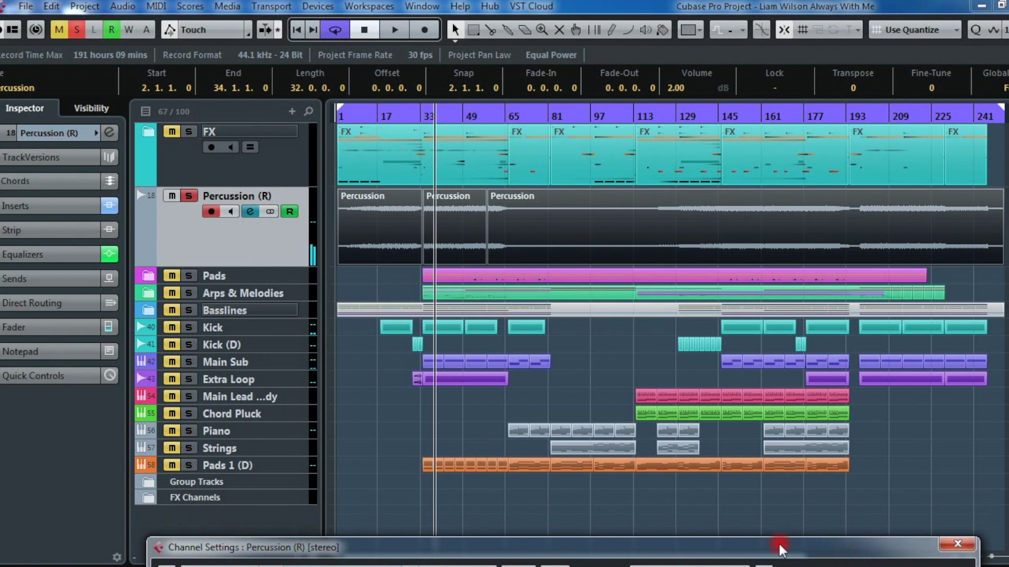
# Step: Move the Extra Loop track directly below Percussion (R) and solo it
pyautogui.click(241, 379)
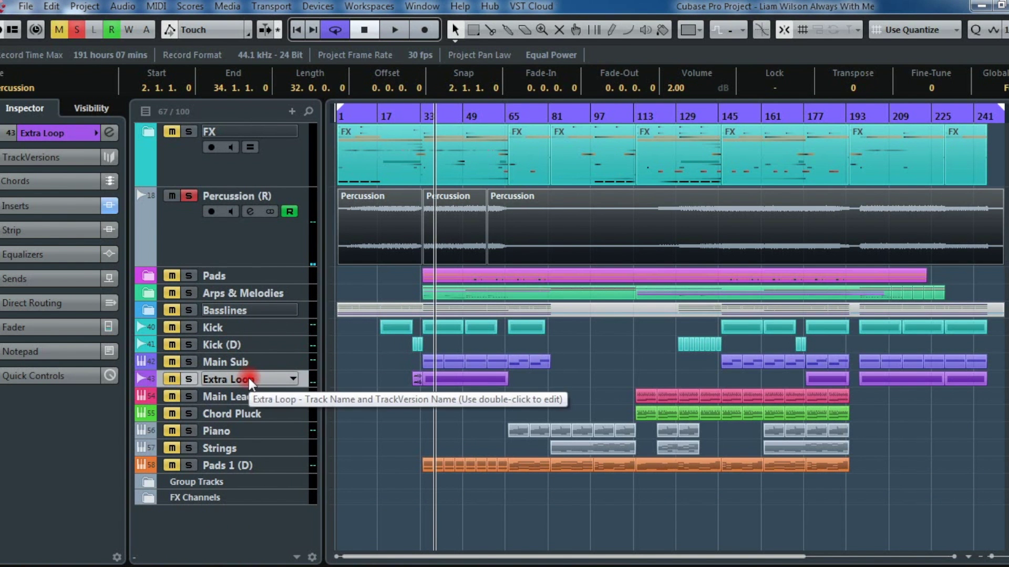
pyautogui.moveTo(249, 381); pyautogui.dragTo(253, 266)
pyautogui.click(189, 276)
# Step: Audition Extra Loop without the Percussion (R) solo, and solo Percussion (R) again alongside it
pyautogui.click(189, 195)
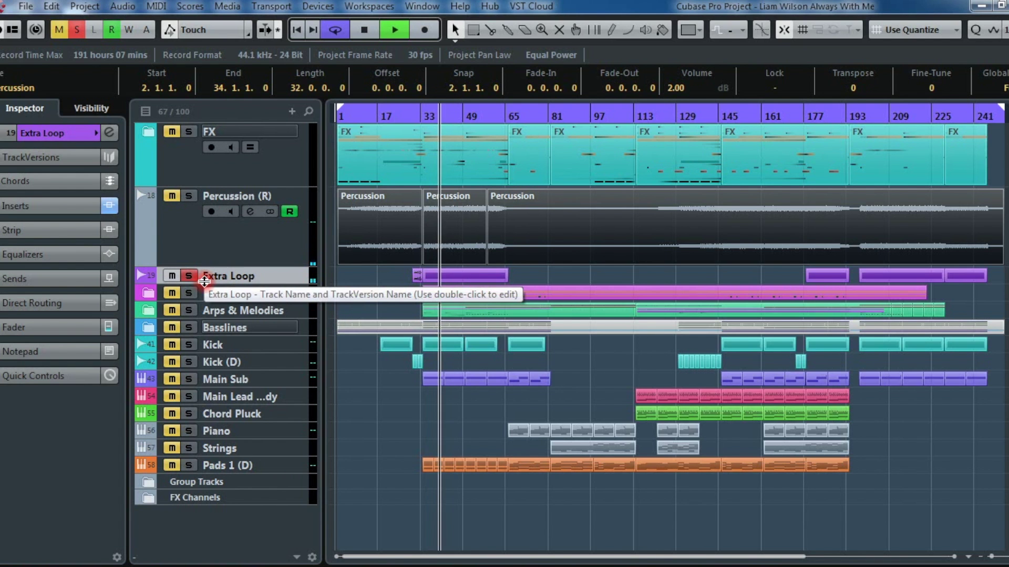
pyautogui.press('space')
pyautogui.click(188, 196)
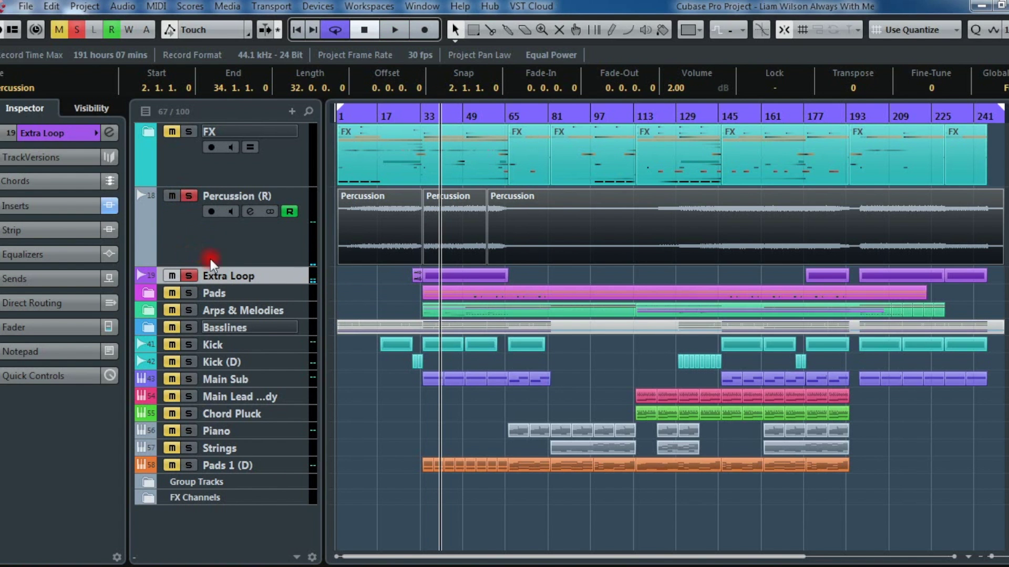
# Step: Examine the equalizer and ArtsAcousticReverb insert in the Extra Loop channel settings, close them, and play both soloed tracks
pyautogui.click(96, 133)
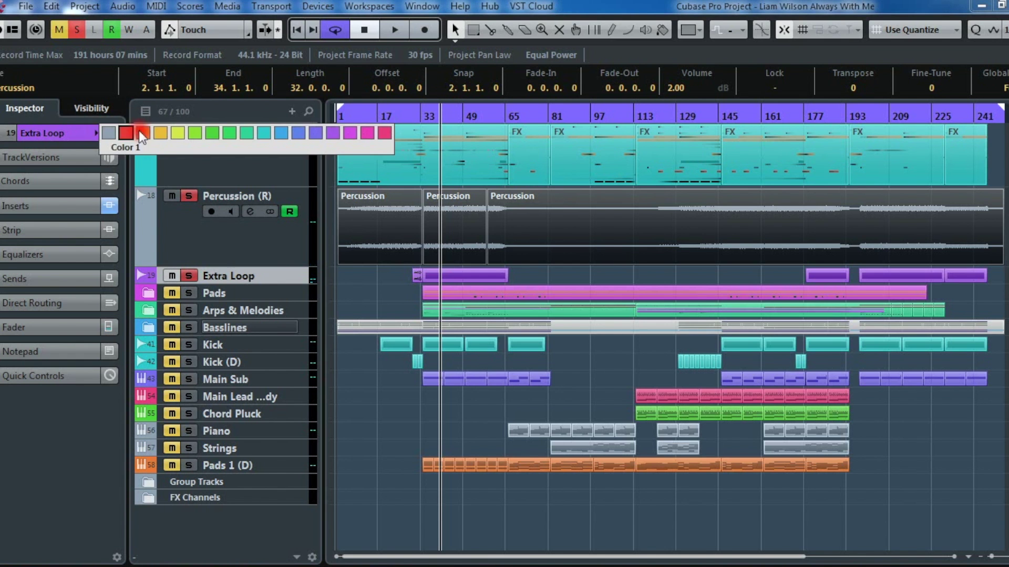
pyautogui.click(109, 132)
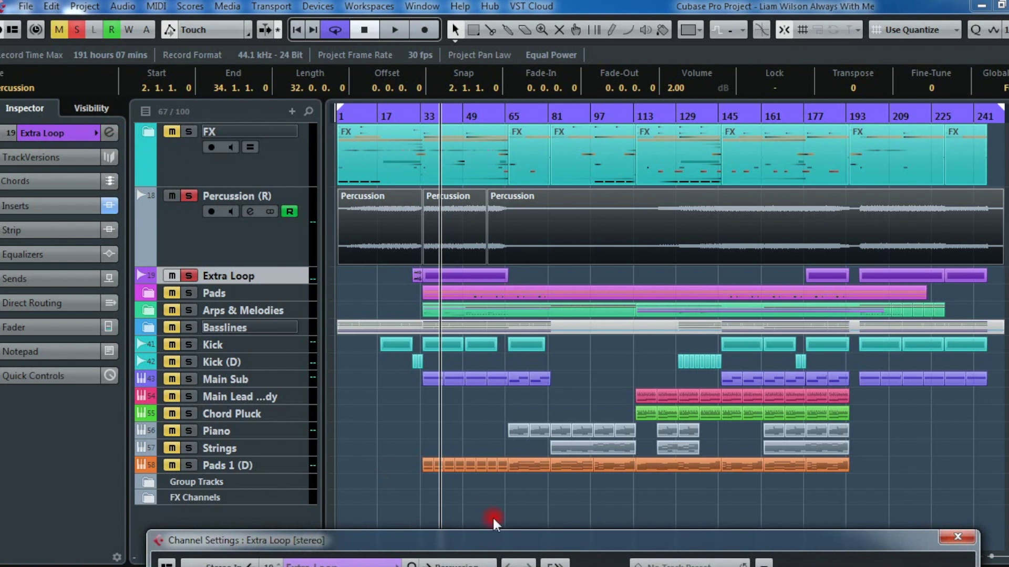
pyautogui.moveTo(536, 549); pyautogui.dragTo(536, 263)
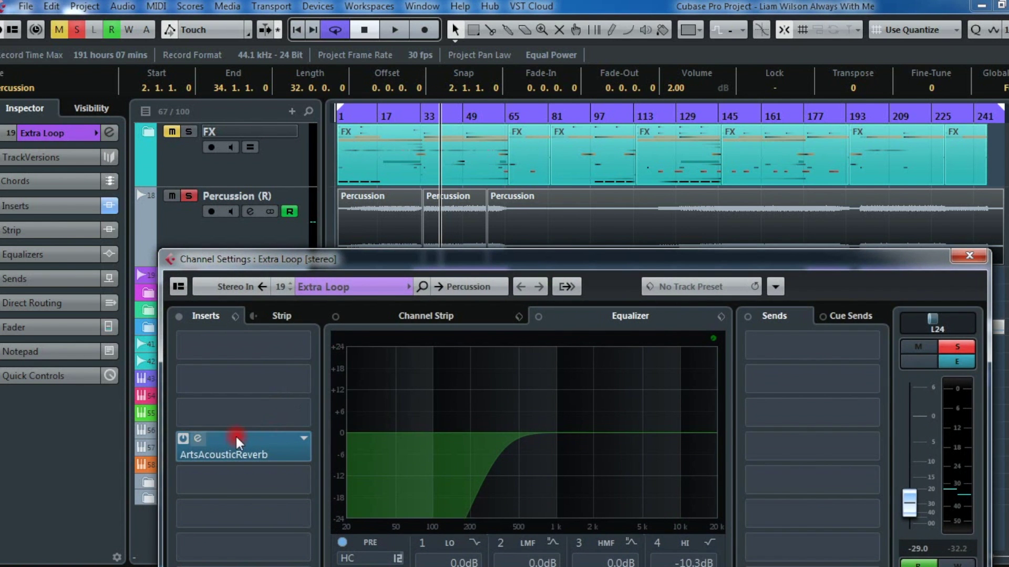
pyautogui.click(969, 255)
pyautogui.press('space')
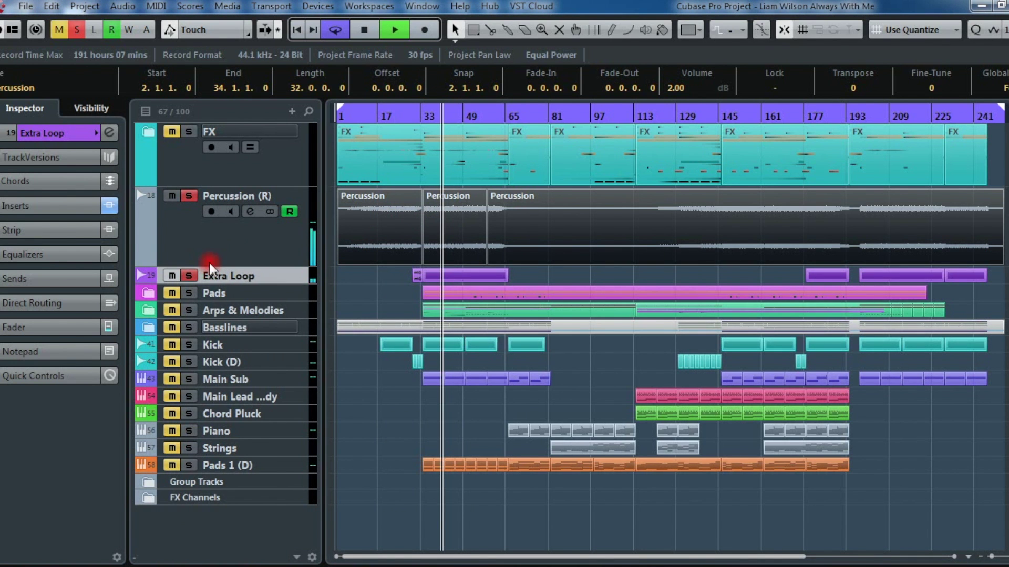
# Step: Shrink the Percussion (R) track to minimum height, stop playback, and unsolo Percussion (R) and Extra Loop
pyautogui.moveTo(209, 265); pyautogui.dragTo(206, 205)
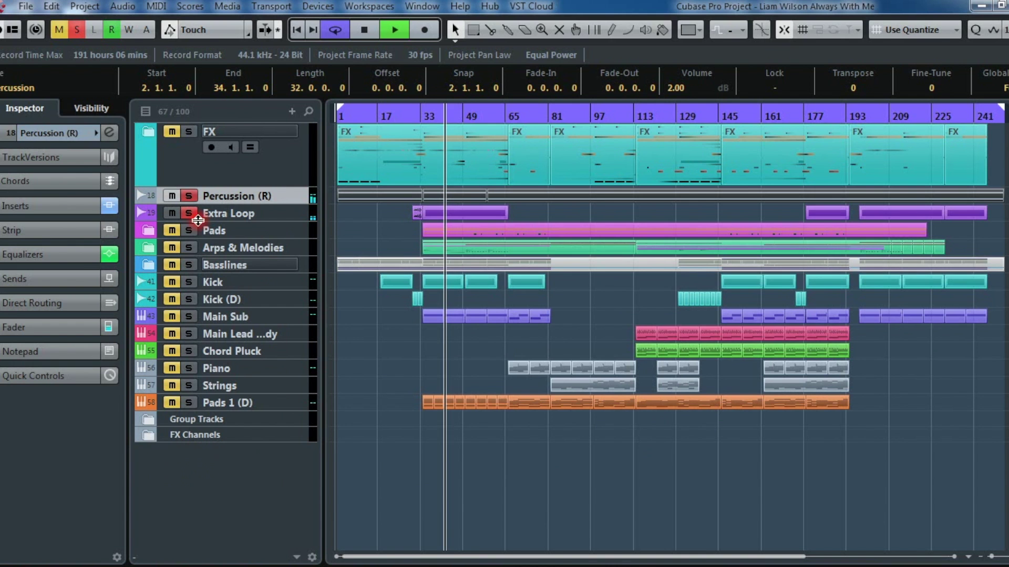
pyautogui.press('space')
pyautogui.click(194, 195)
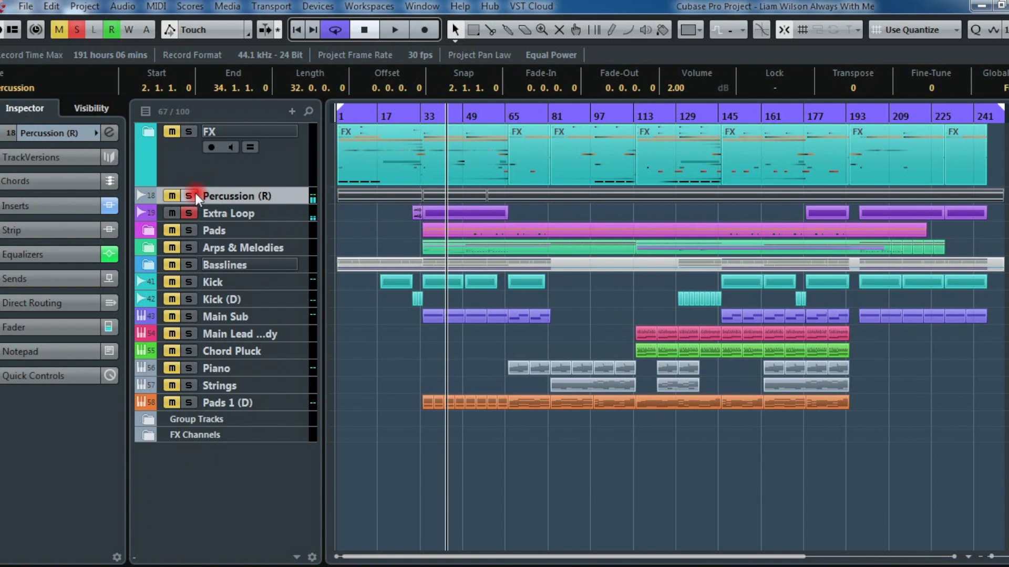
pyautogui.click(193, 210)
# Step: Make the hidden tracks from percs 1 through Ride visible in the track list
pyautogui.click(83, 107)
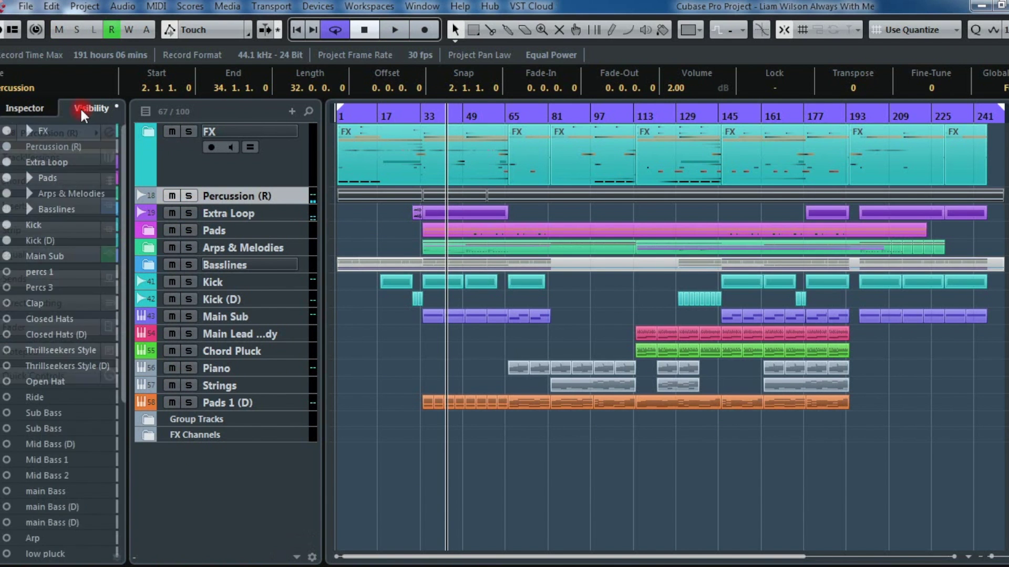
pyautogui.click(42, 272)
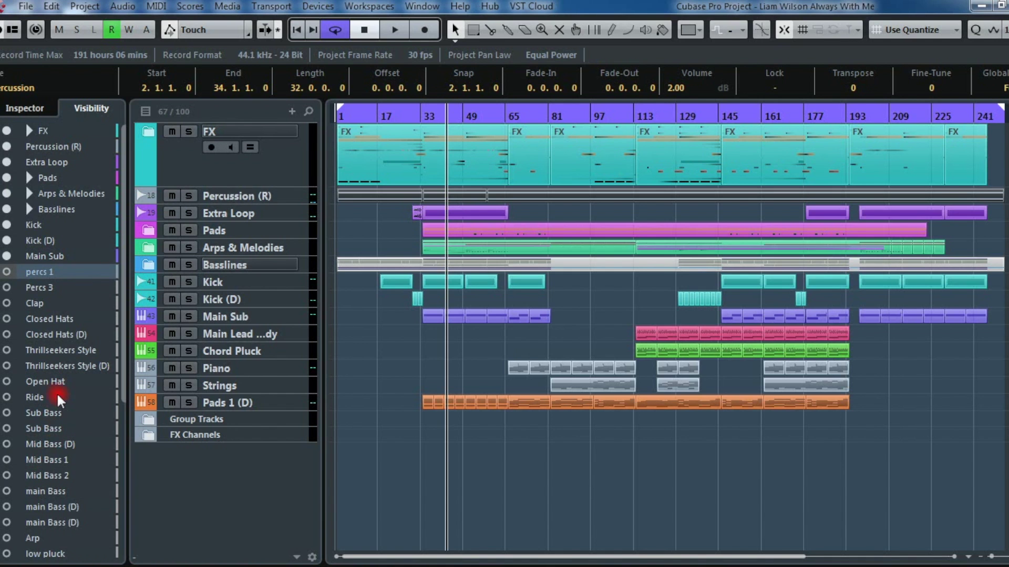
pyautogui.keyDown('shift'); pyautogui.click(27, 395); pyautogui.keyUp('shift')
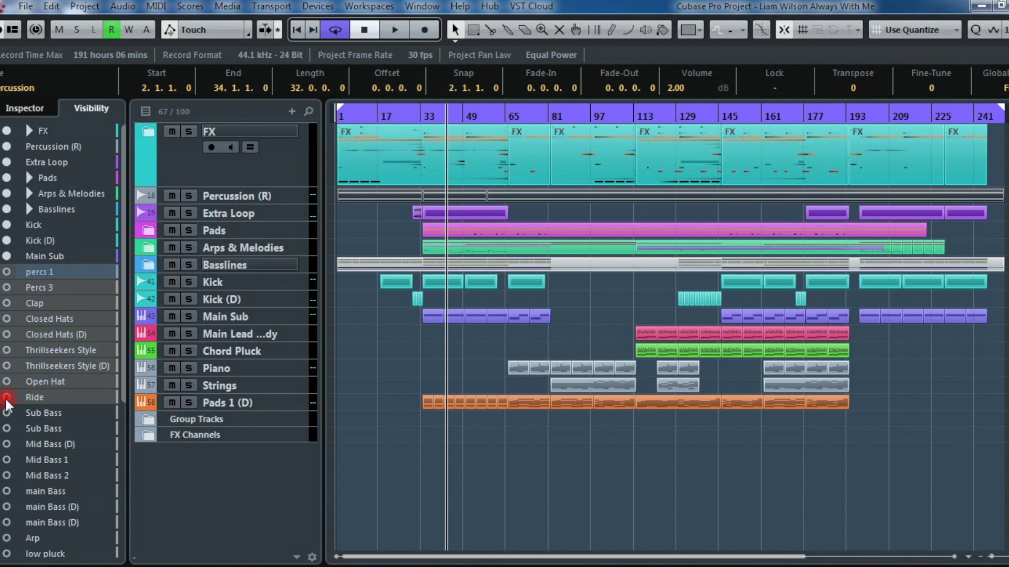
pyautogui.click(6, 398)
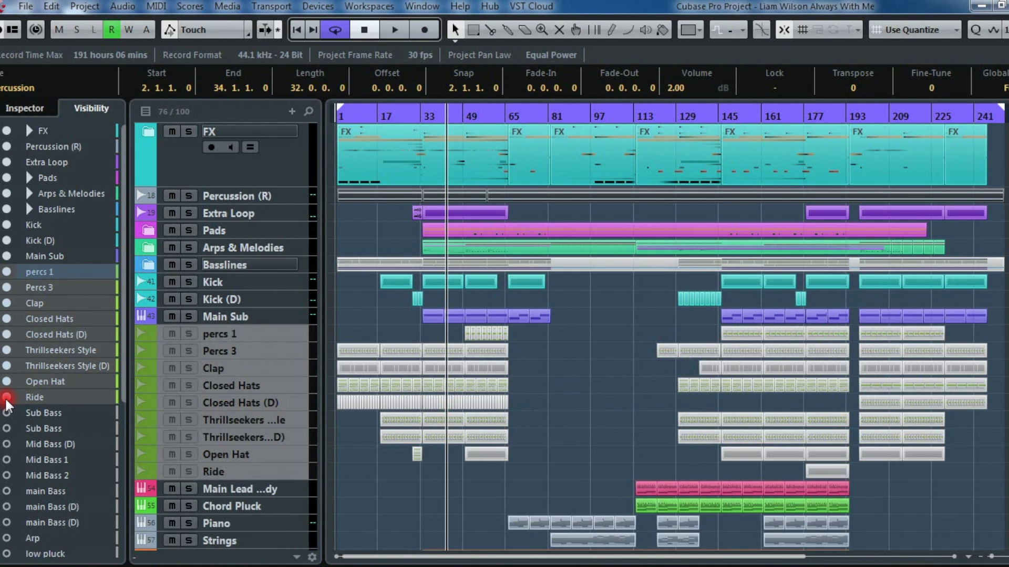
pyautogui.click(595, 385)
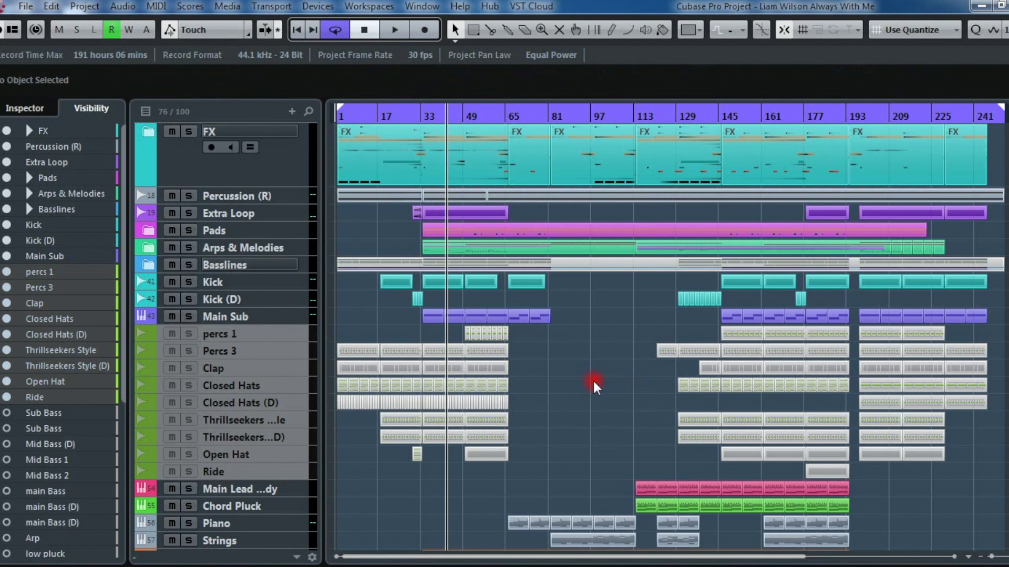
# Step: Enable the disabled percussion tracks from percs 1 through Ride
pyautogui.press('h')
pyautogui.press('h')
pyautogui.click(244, 333)
pyautogui.keyDown('shift'); pyautogui.click(236, 466); pyautogui.keyUp('shift')
pyautogui.rightClick(236, 466)
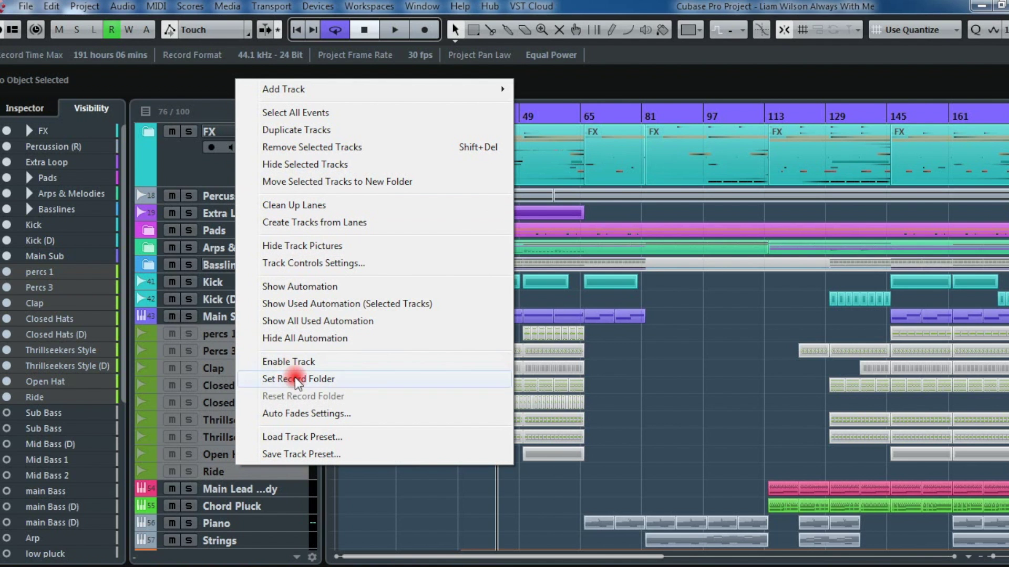
pyautogui.click(299, 361)
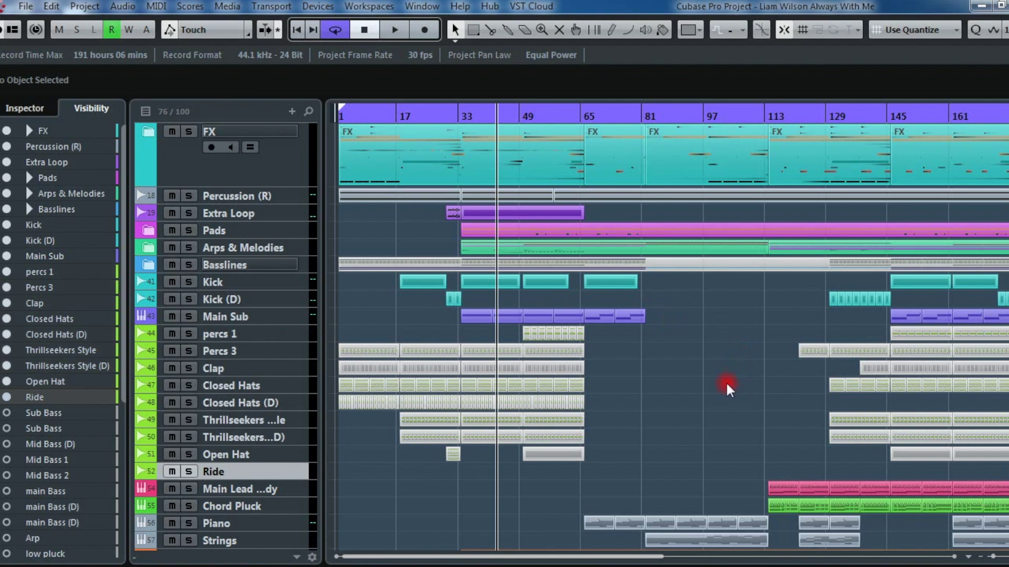
# Step: Unmute all events on the tracks from percs 1 through Ride with the Mute tool, and return to the Object Selection tool
pyautogui.hotkey('shift', 'f')
pyautogui.click(558, 30)
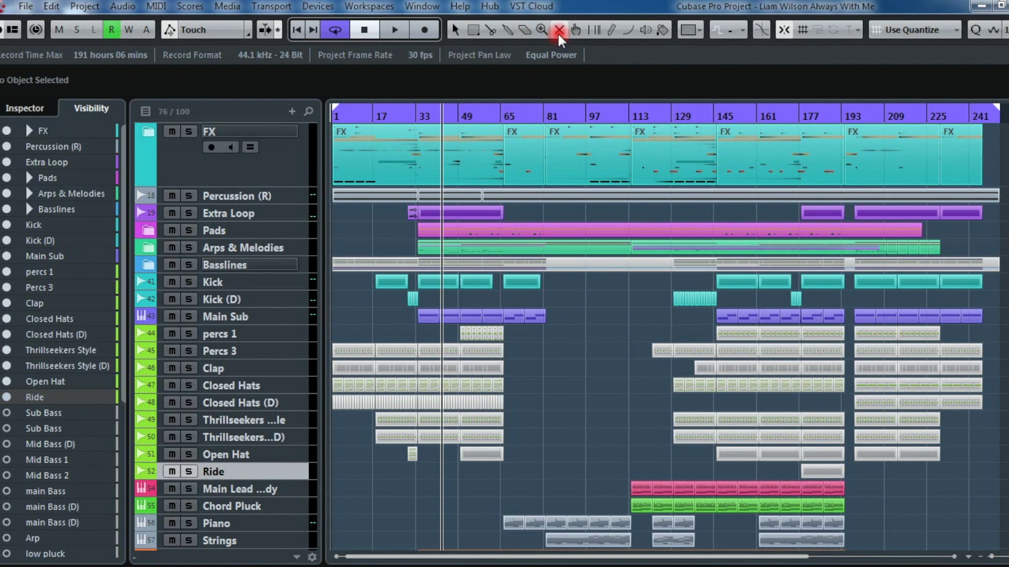
pyautogui.moveTo(1004, 332); pyautogui.dragTo(232, 466)
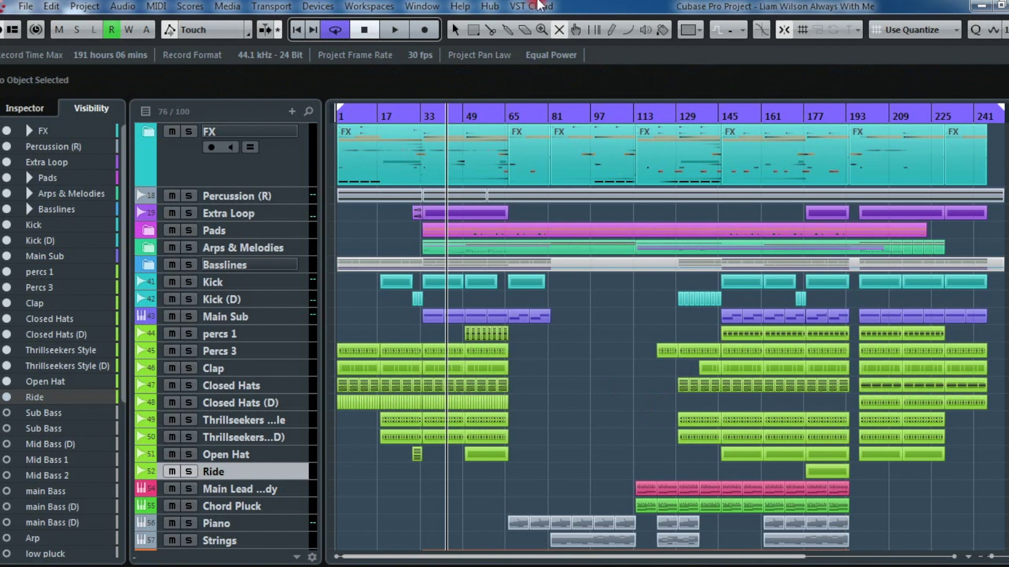
pyautogui.click(456, 30)
# Step: Solo and play Percs 3, and set the loop range to its part from bar 34 to bar 50
pyautogui.press('h')
pyautogui.press('h')
pyautogui.press('h')
pyautogui.press('h')
pyautogui.press('h')
pyautogui.press('h')
pyautogui.press('h')
pyautogui.press('h')
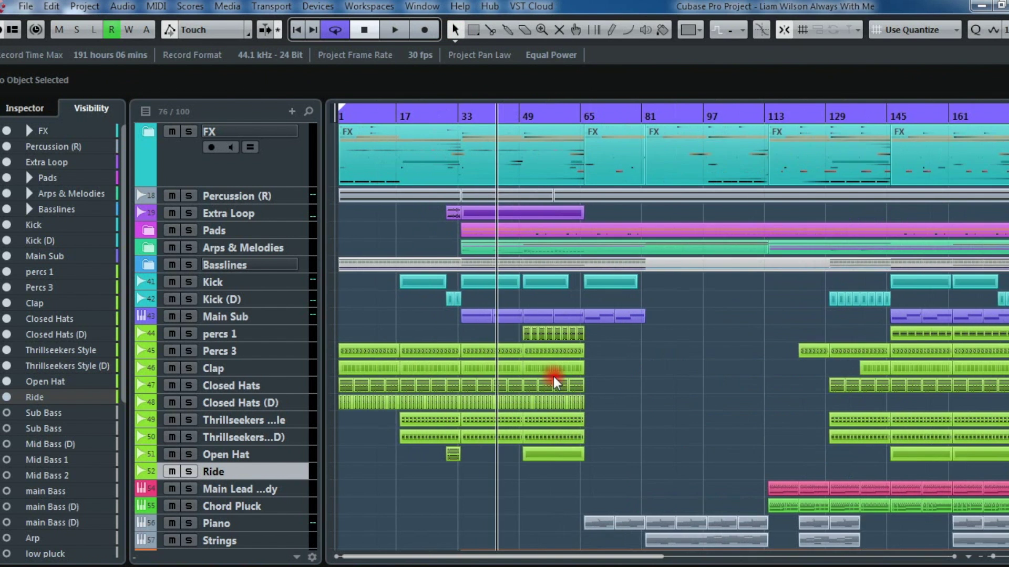
pyautogui.press('g')
pyautogui.press('g')
pyautogui.press('g')
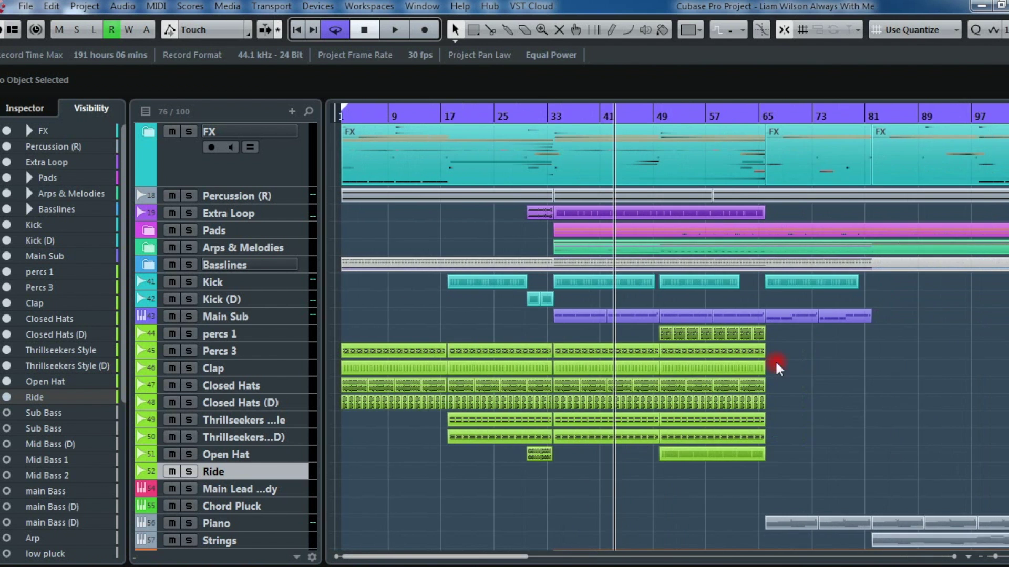
pyautogui.click(188, 351)
pyautogui.press('space')
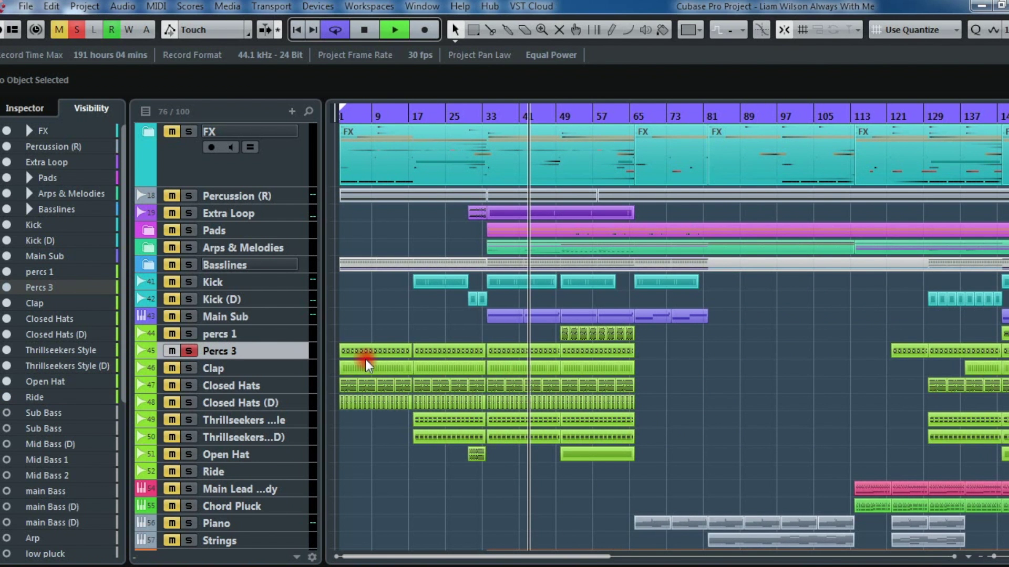
pyautogui.click(524, 350)
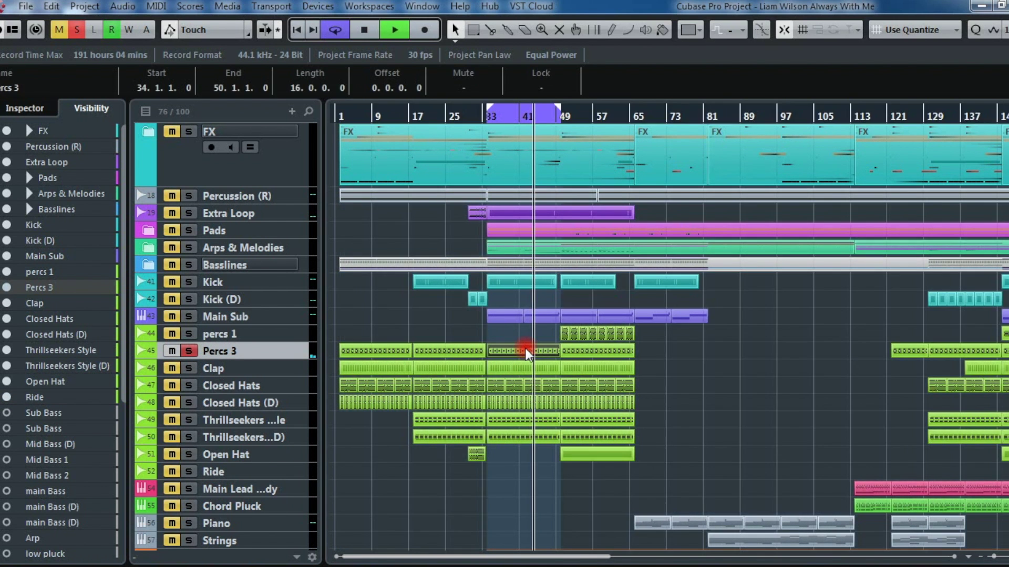
# Step: Examine the repeated one-bar No Kick Main 140bpm 226 events in the Percs 3 part's editor, and close the editor
pyautogui.doubleClick(524, 347)
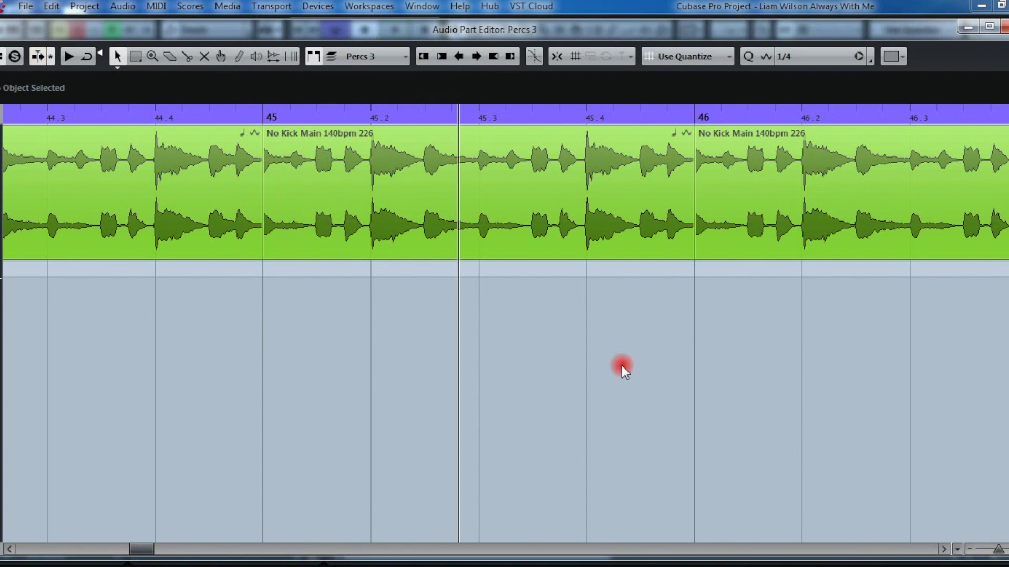
pyautogui.hotkey('shift', 'f')
pyautogui.click(189, 163)
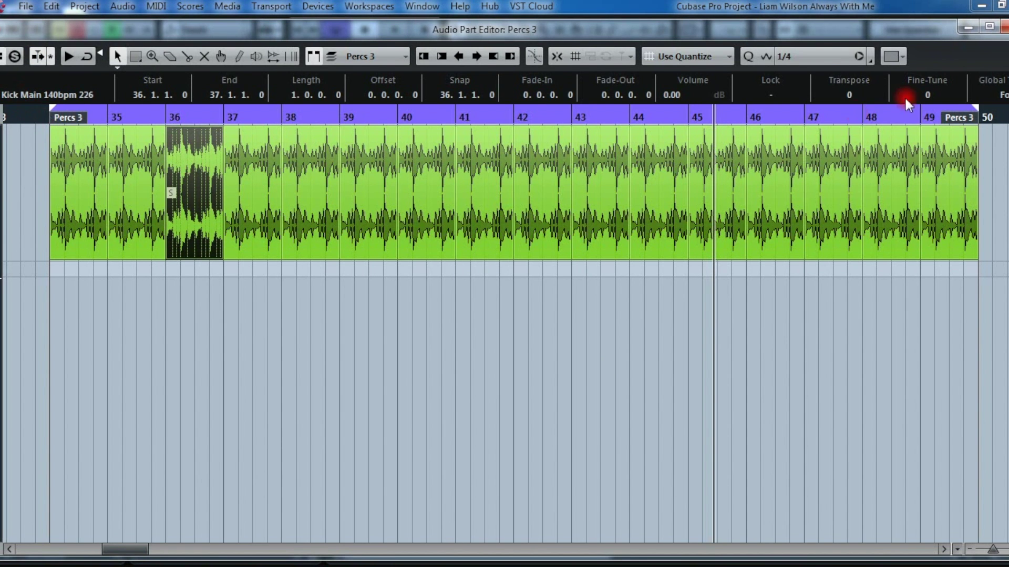
pyautogui.click(995, 11)
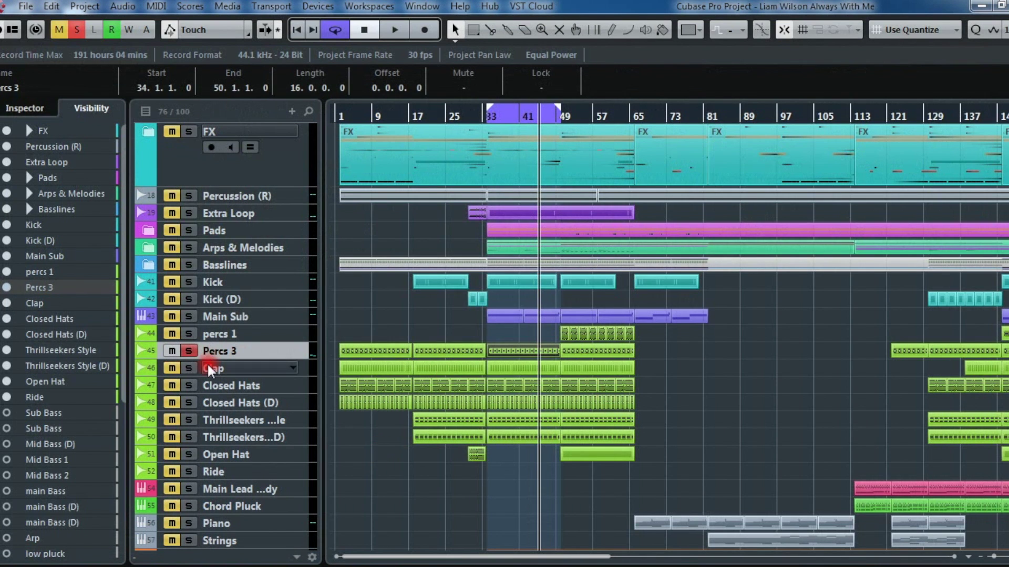
# Step: Inspect the equalizer, FabFilter Pro-Q 2 and LFOTool inserts in the Percs 3 channel settings during playback, and close the windows
pyautogui.click(24, 108)
pyautogui.click(108, 132)
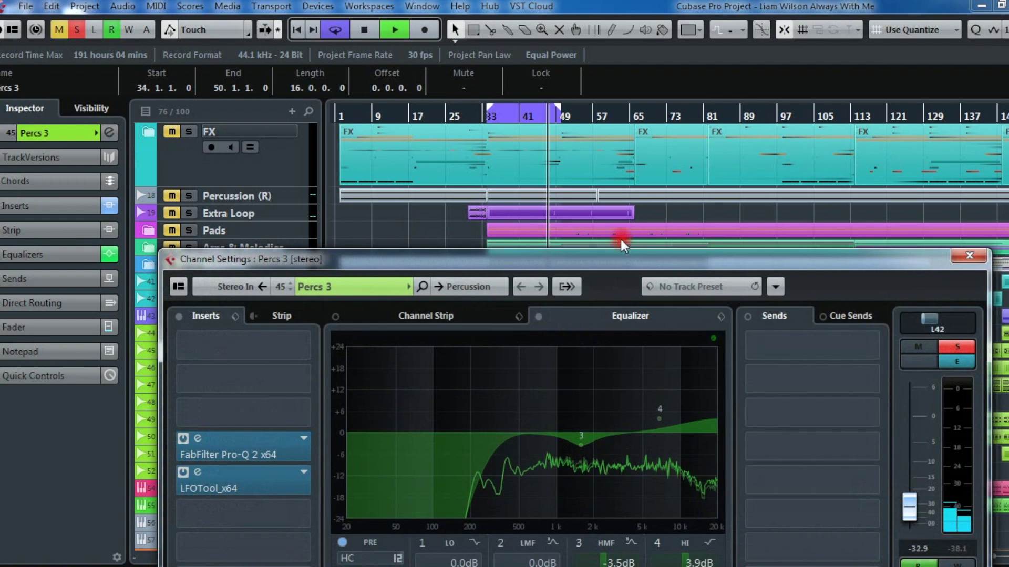
pyautogui.moveTo(683, 255); pyautogui.dragTo(751, 69)
pyautogui.click(267, 248)
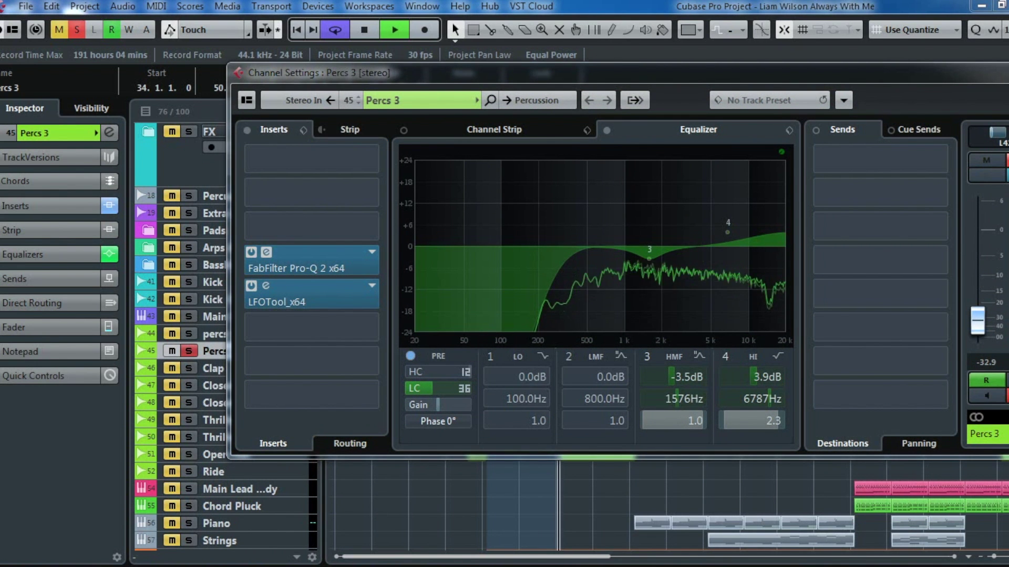
pyautogui.click(266, 285)
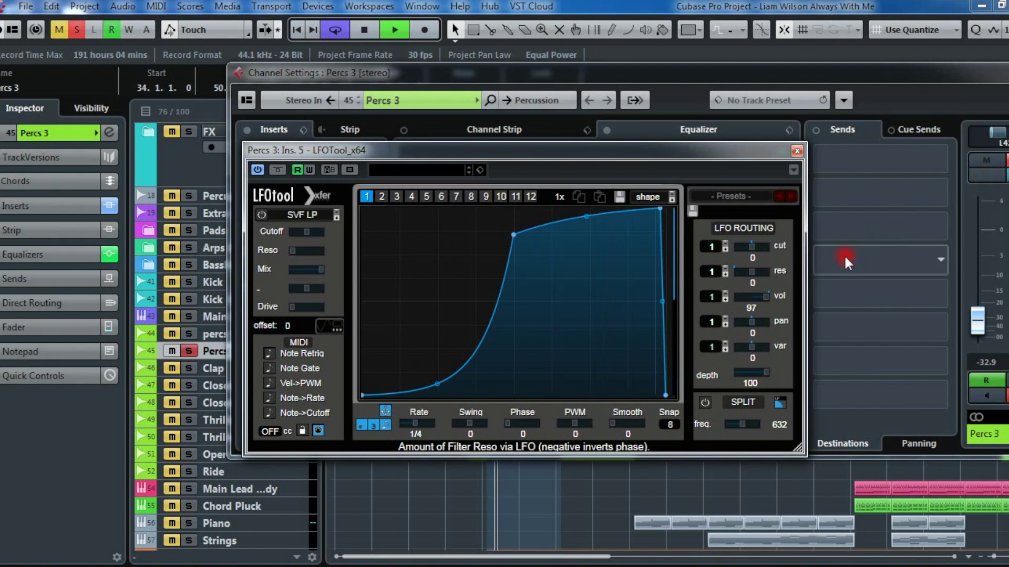
pyautogui.click(798, 152)
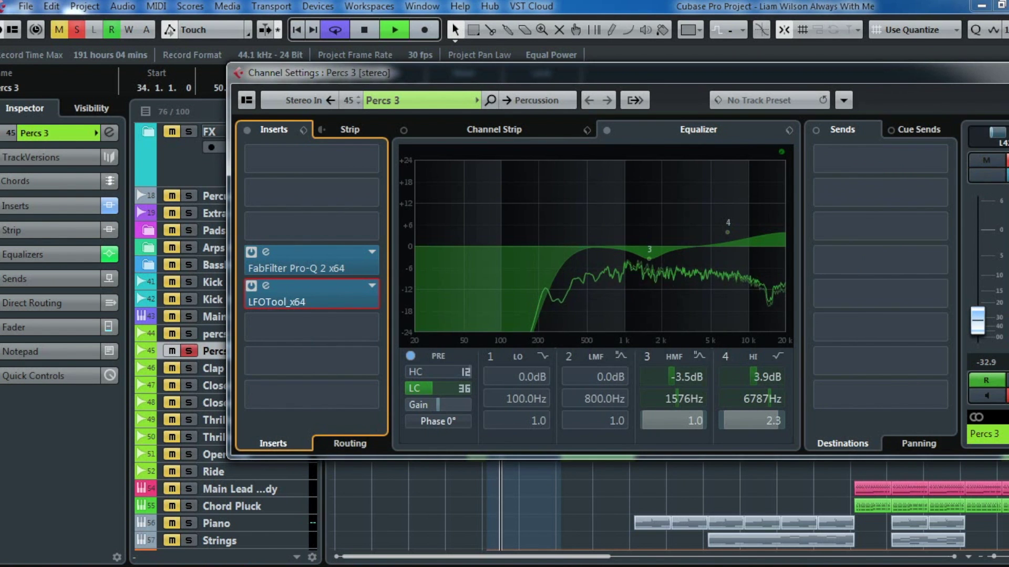
pyautogui.click(639, 234)
# Step: Solo the Kick and Clap tracks alongside Percs 3, and select the Clap track
pyautogui.click(172, 282)
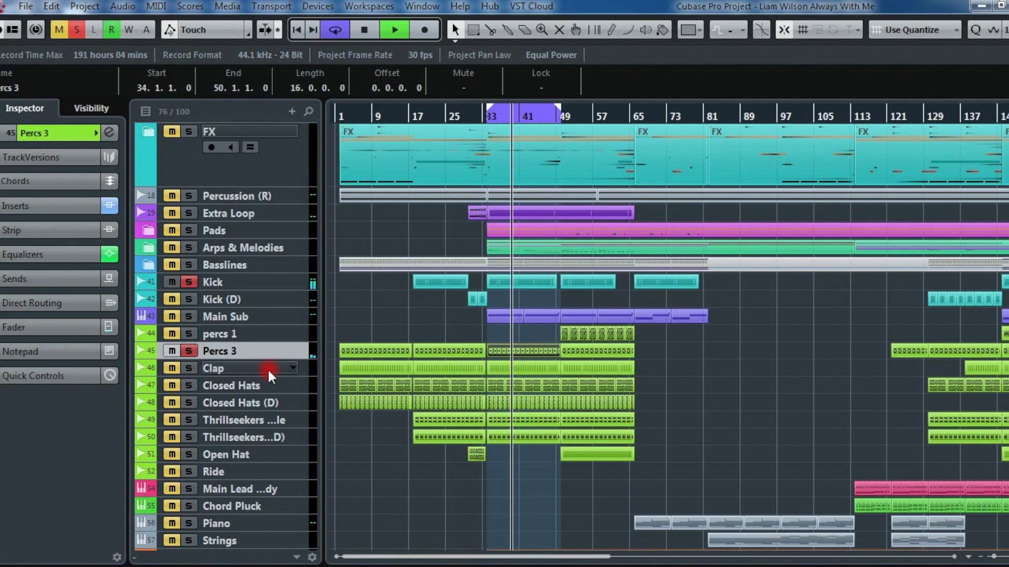
pyautogui.click(185, 351)
pyautogui.click(185, 370)
pyautogui.click(171, 367)
pyautogui.click(212, 365)
# Step: Examine the Thrillseekers Clap 17 event at 42.2 in the Clap part's editor, and close the editor
pyautogui.doubleClick(525, 373)
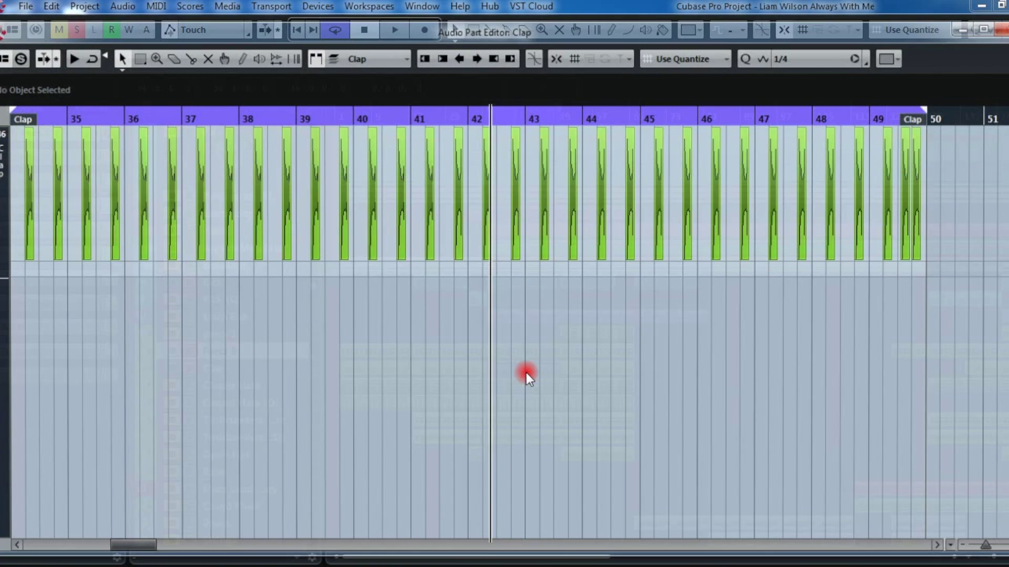
pyautogui.press('h')
pyautogui.press('h')
pyautogui.press('h')
pyautogui.press('h')
pyautogui.press('h')
pyautogui.press('h')
pyautogui.press('h')
pyautogui.press('h')
pyautogui.press('h')
pyautogui.press('h')
pyautogui.press('h')
pyautogui.press('h')
pyautogui.press('h')
pyautogui.press('h')
pyautogui.press('h')
pyautogui.press('h')
pyautogui.press('h')
pyautogui.press('h')
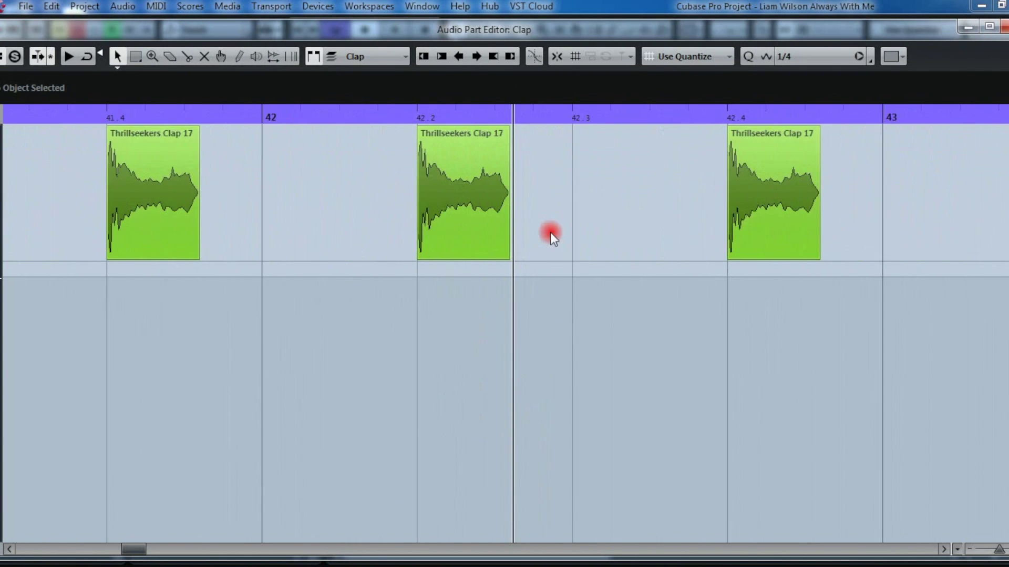
pyautogui.click(429, 199)
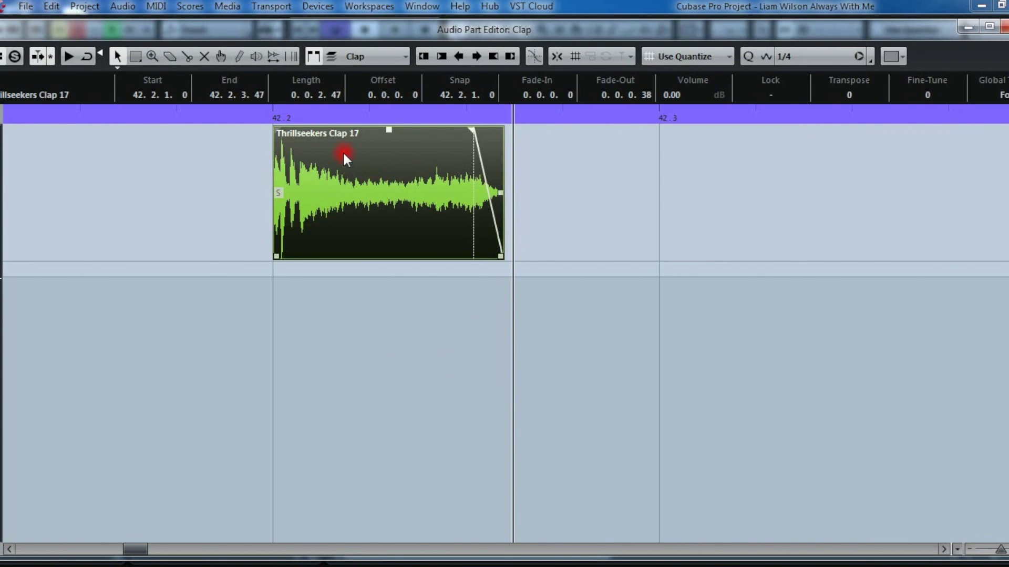
pyautogui.click(968, 26)
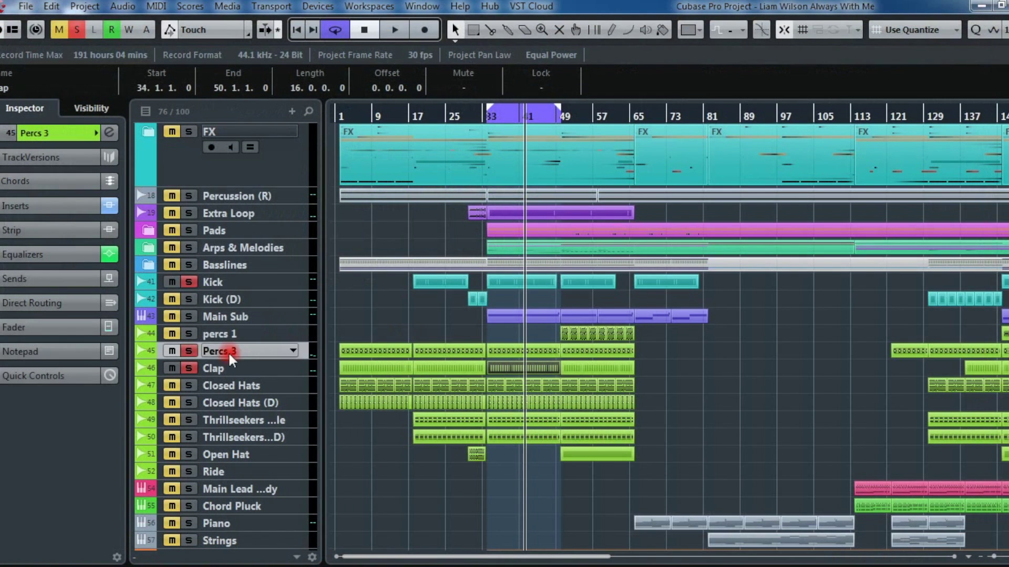
# Step: Play the soloed tracks and audition Clap with the Percs 3 solo toggled off and on
pyautogui.press('space')
pyautogui.click(228, 367)
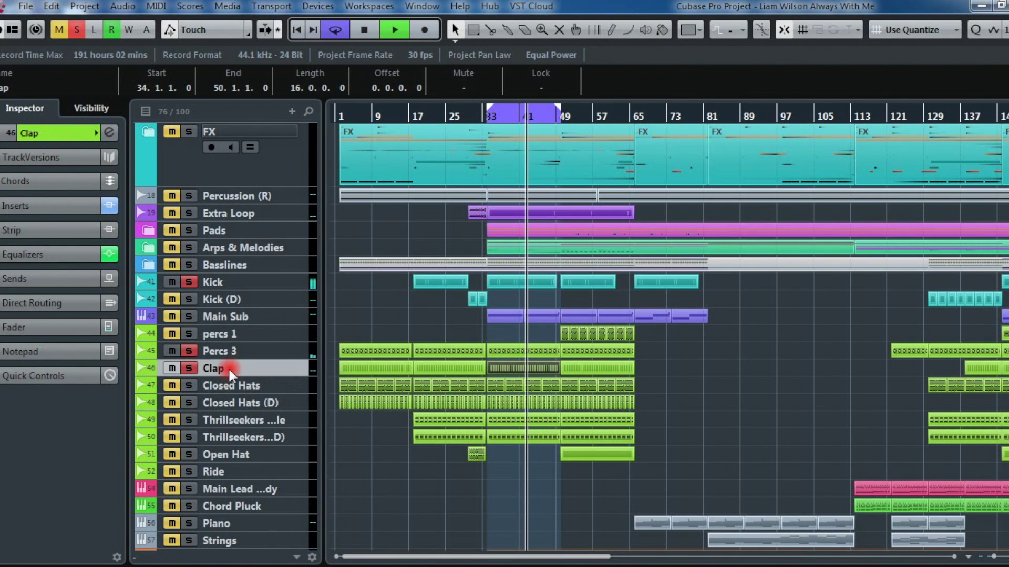
pyautogui.click(187, 350)
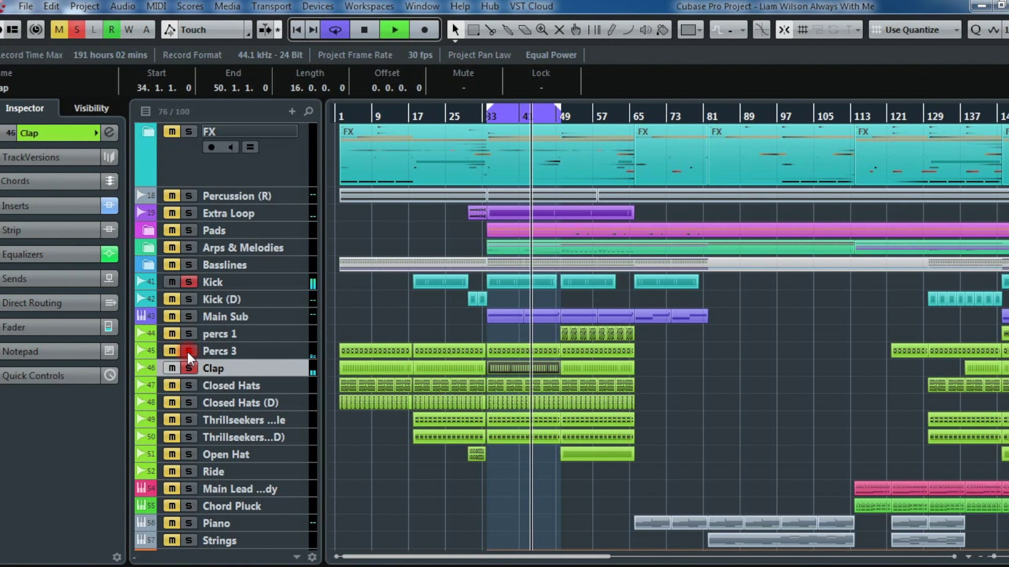
pyautogui.click(195, 366)
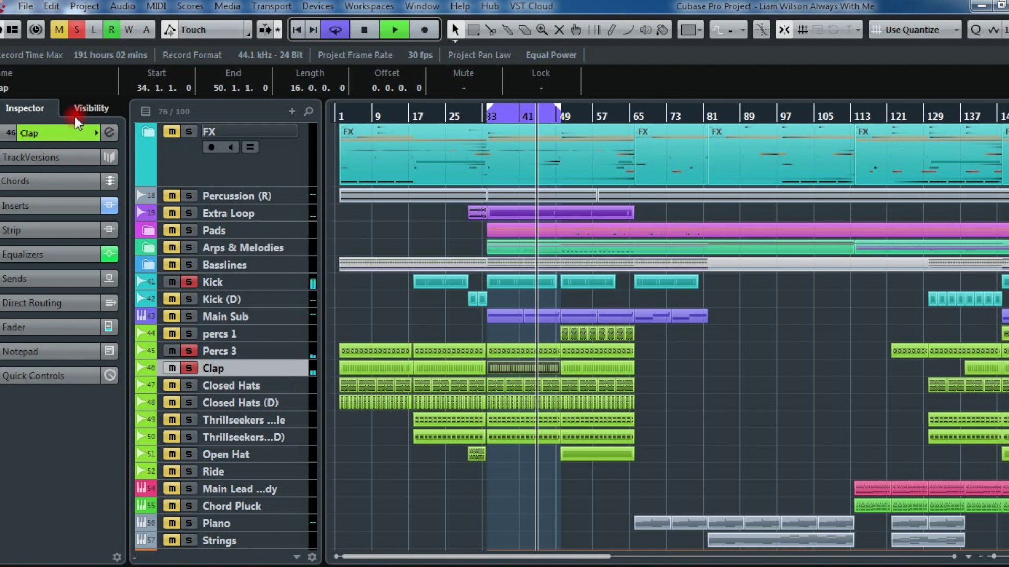
# Step: Open the Clap channel settings, stop playback, examine the ArtsAcousticReverb insert, and close the reverb window
pyautogui.click(98, 130)
pyautogui.click(109, 130)
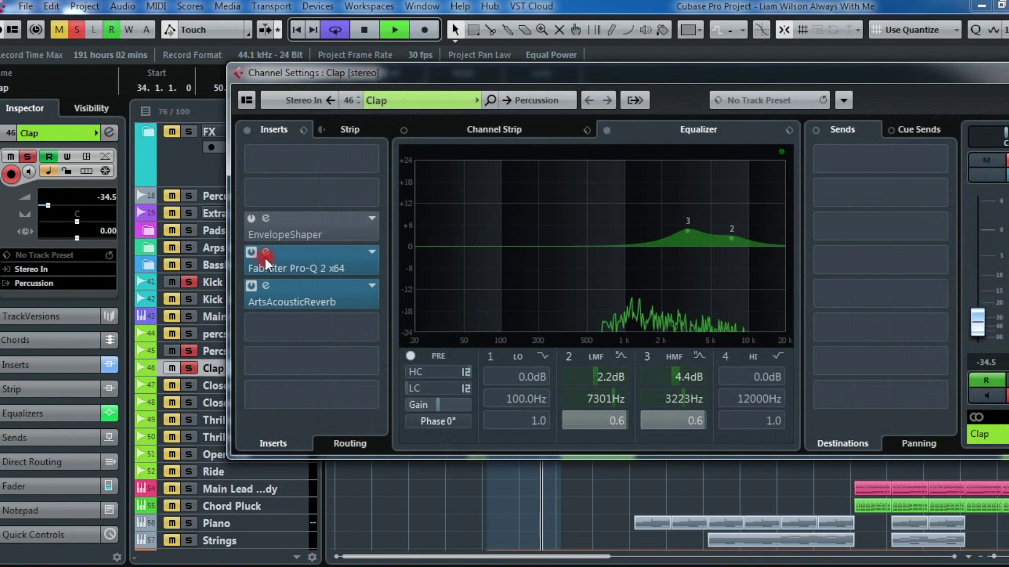
pyautogui.press('space')
pyautogui.click(266, 285)
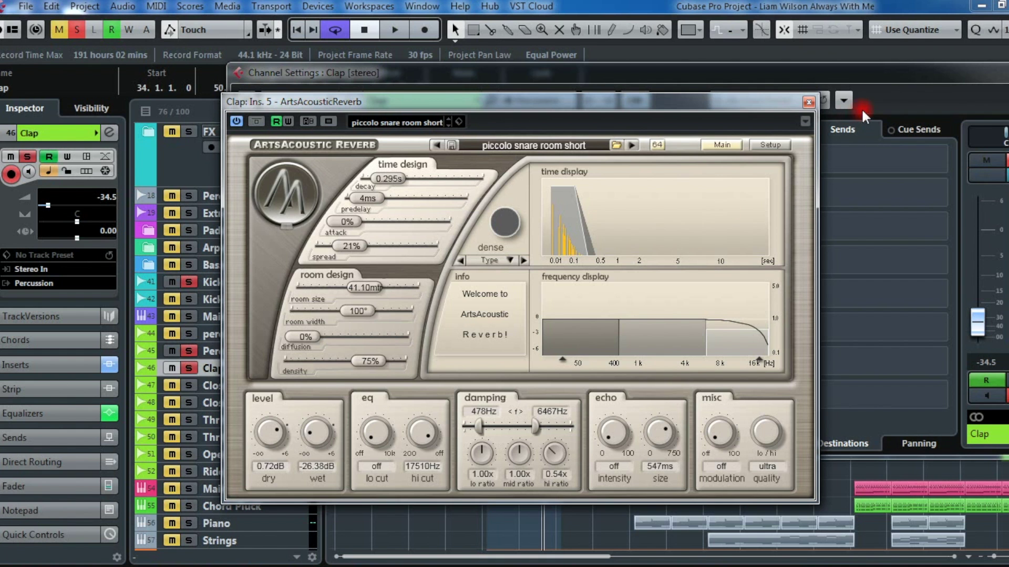
pyautogui.click(810, 101)
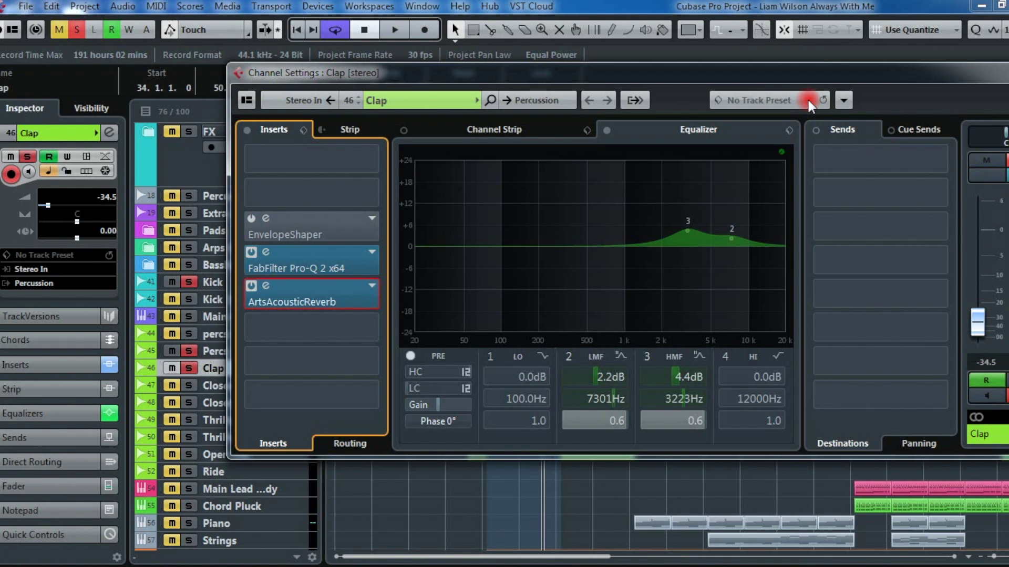
# Step: Open the Clap channel's FabFilter Pro-Q 2 insert, move its window higher, and examine the EQ curve during playback
pyautogui.click(266, 251)
pyautogui.moveTo(354, 108); pyautogui.dragTo(367, 83)
pyautogui.press('space')
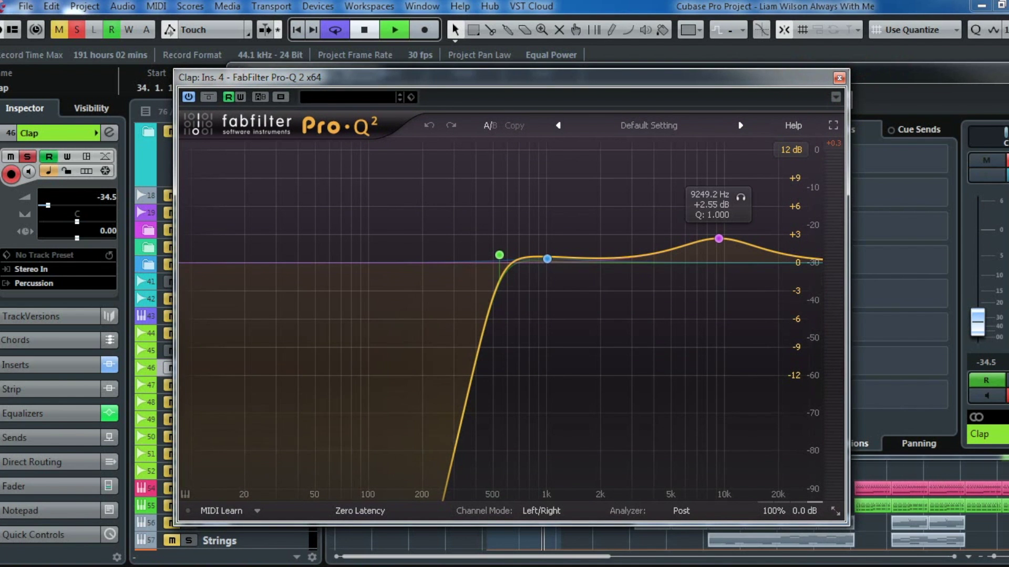
pyautogui.press('space')
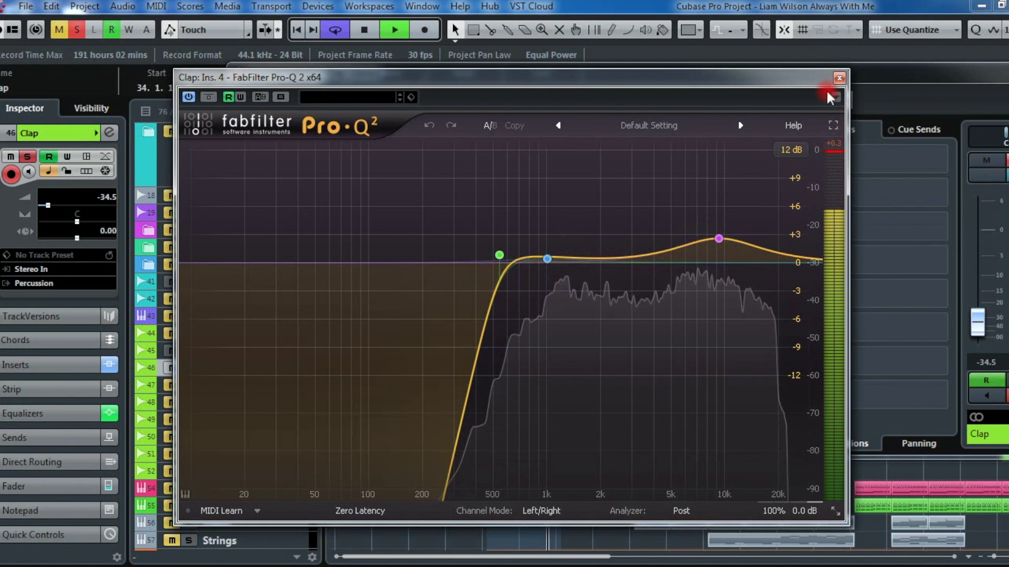
# Step: Close the Clap channel's FabFilter Pro-Q 2 and channel settings windows, and clear the event selection
pyautogui.click(838, 78)
pyautogui.click(1007, 72)
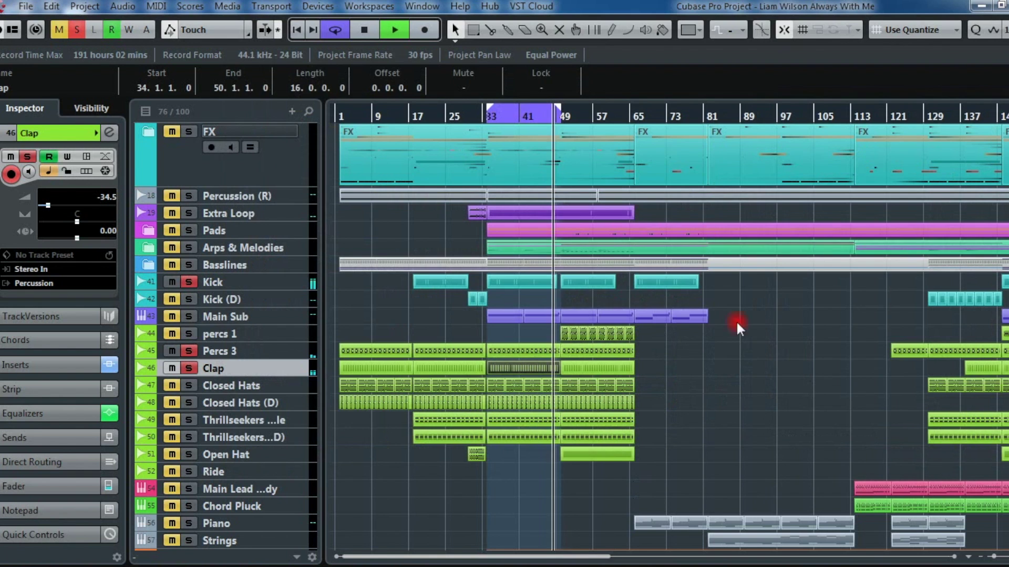
pyautogui.click(772, 348)
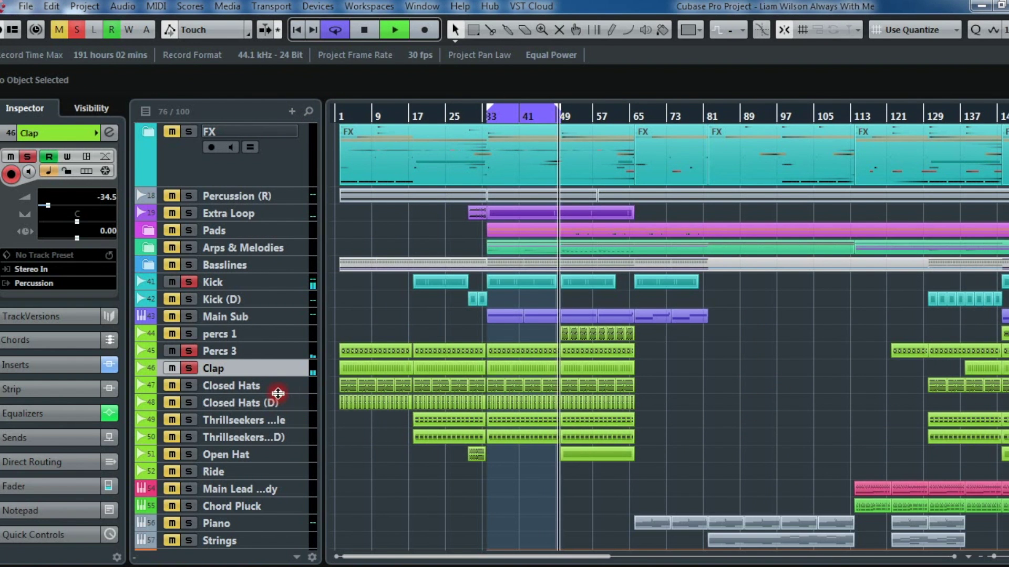
# Step: Solo Closed Hats alongside Kick, Percs 3 and Clap, check its volume and pan during playback, and stop
pyautogui.click(189, 385)
pyautogui.click(218, 386)
pyautogui.moveTo(117, 208); pyautogui.dragTo(101, 198)
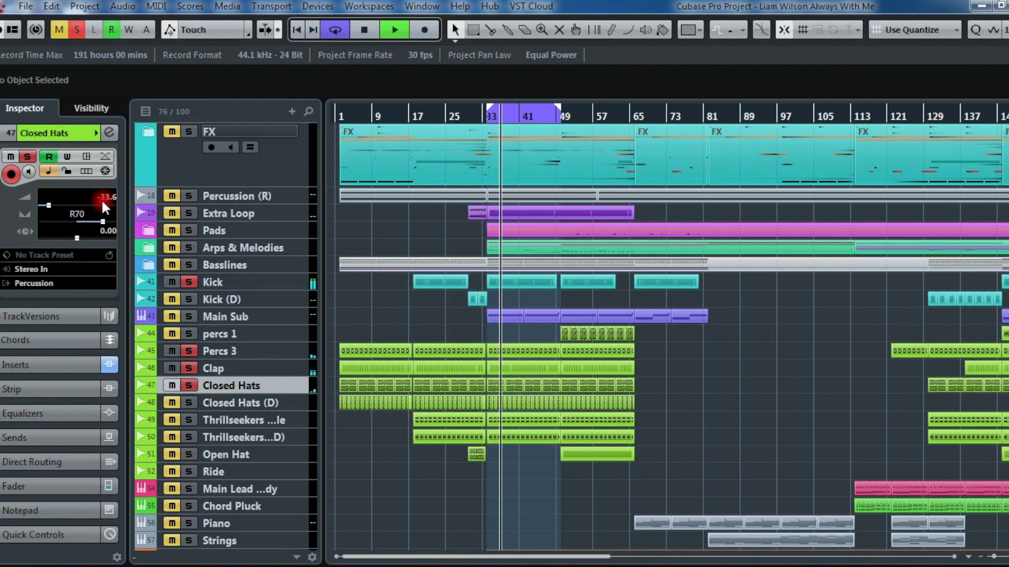
pyautogui.click(346, 334)
pyautogui.press('space')
# Step: Turn off solo on Percs 3 and Clap, and play Closed Hats with only the Kick
pyautogui.click(220, 386)
pyautogui.click(188, 351)
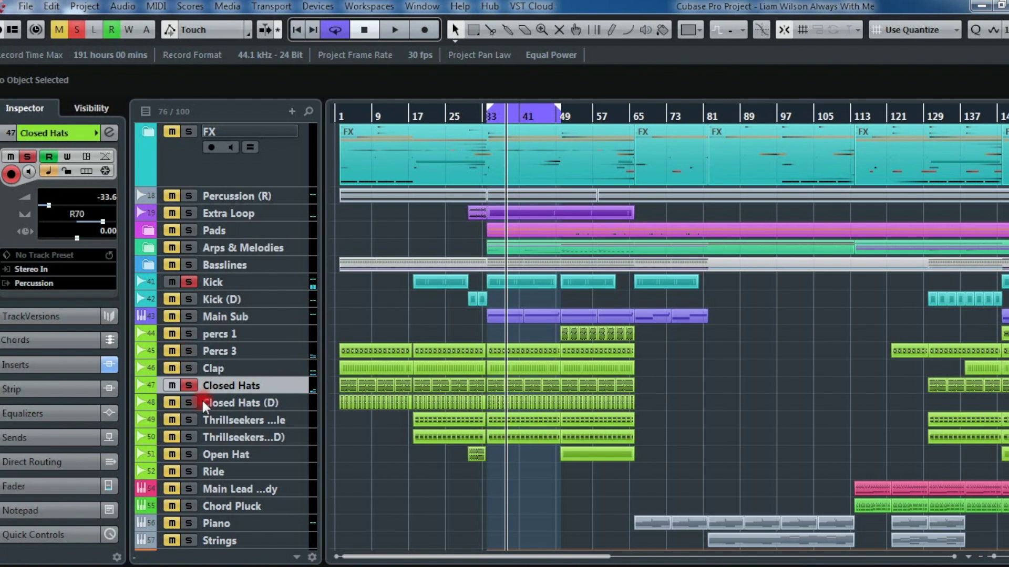
pyautogui.click(215, 386)
pyautogui.press('space')
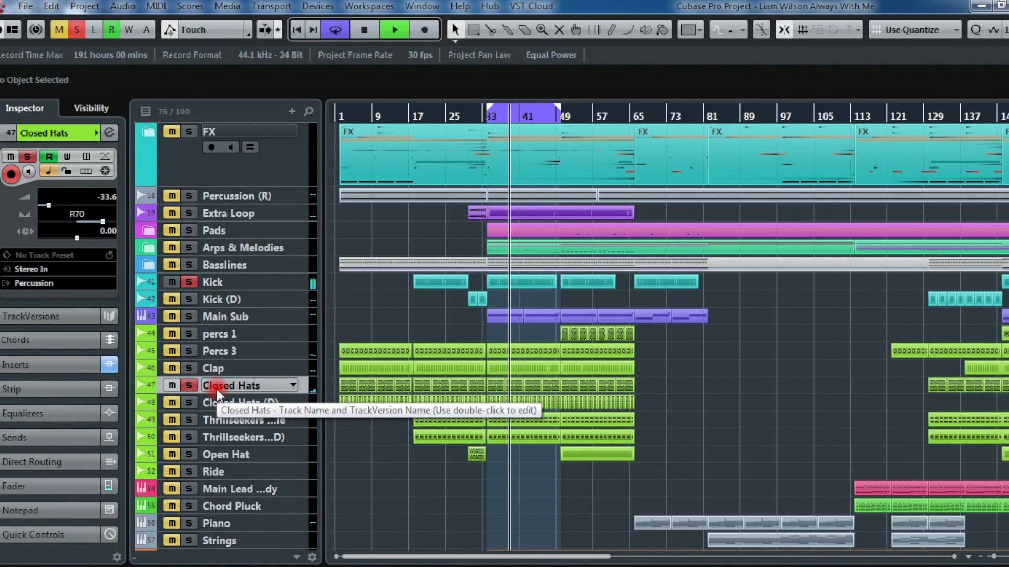
# Step: Examine the Closed Hats loops close up during playback, stop, and select the event starting at bar 38
pyautogui.press('h')
pyautogui.press('h')
pyautogui.press('h')
pyautogui.press('h')
pyautogui.press('h')
pyautogui.press('h')
pyautogui.press('h')
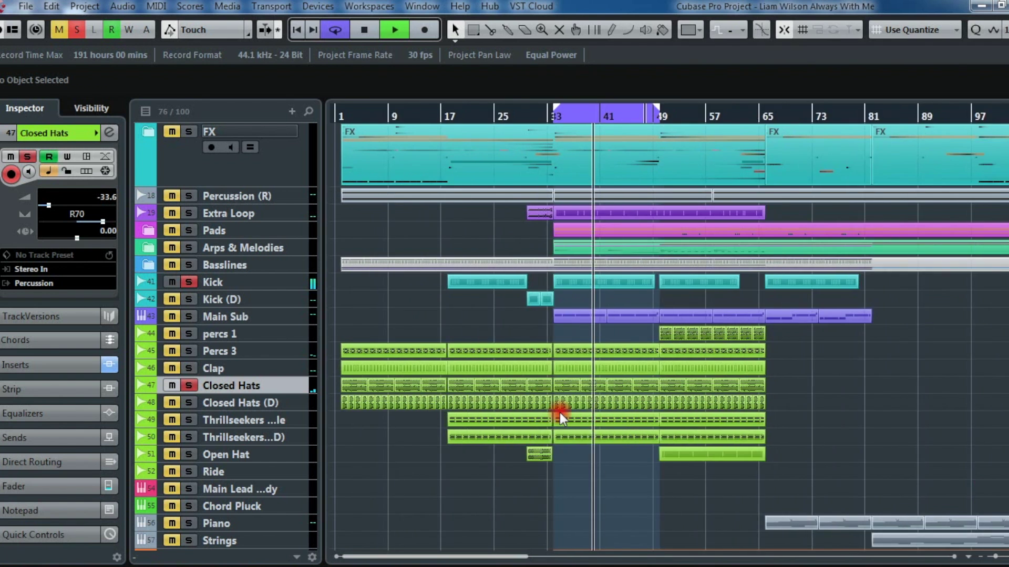
pyautogui.press('h')
pyautogui.press('space')
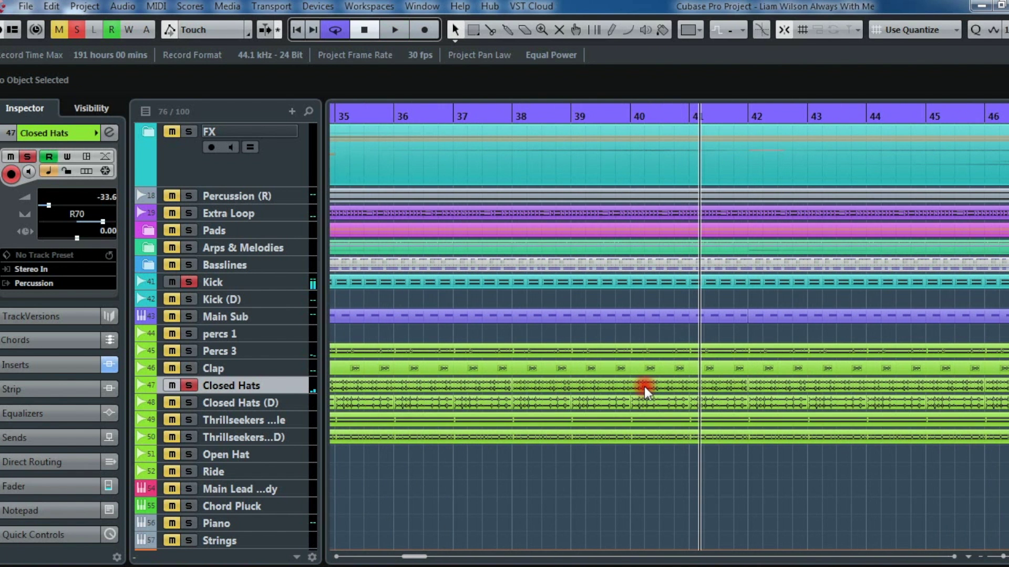
pyautogui.click(644, 387)
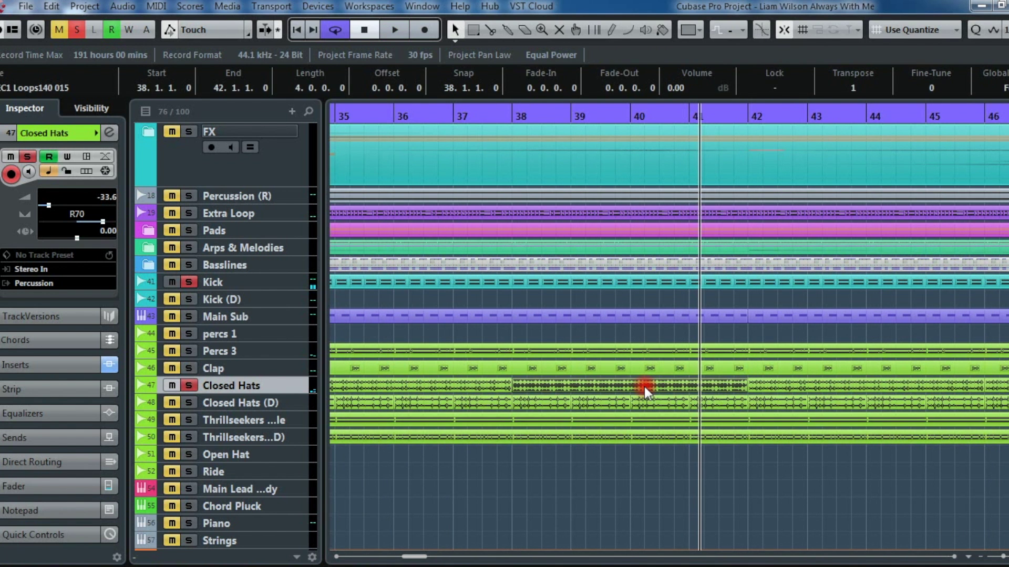
# Step: Open the Closed Hats channel settings, examine the LFOTool insert's volume curve during playback, and close the LFOTool window
pyautogui.click(108, 131)
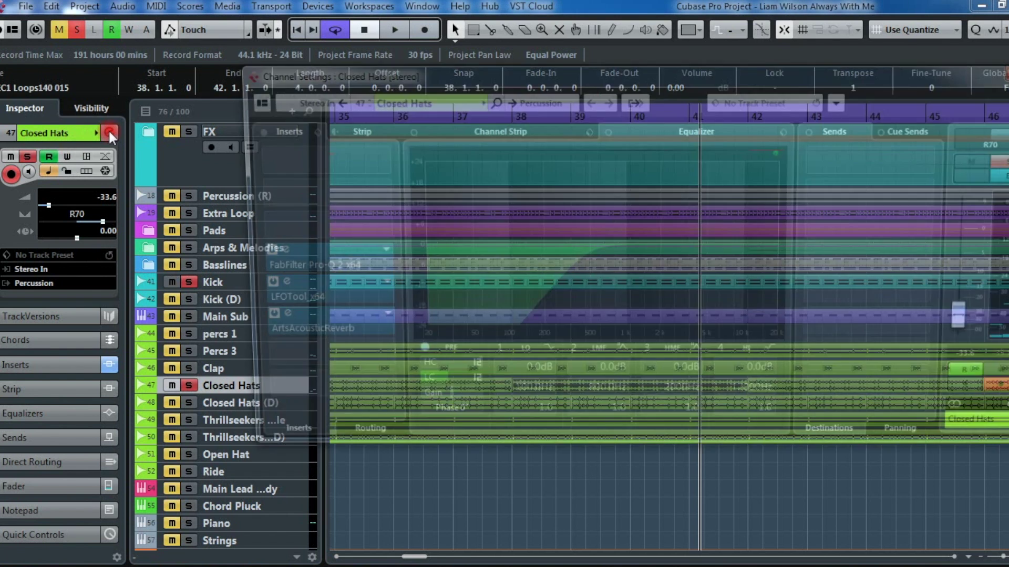
pyautogui.click(338, 291)
pyautogui.click(260, 255)
pyautogui.click(265, 299)
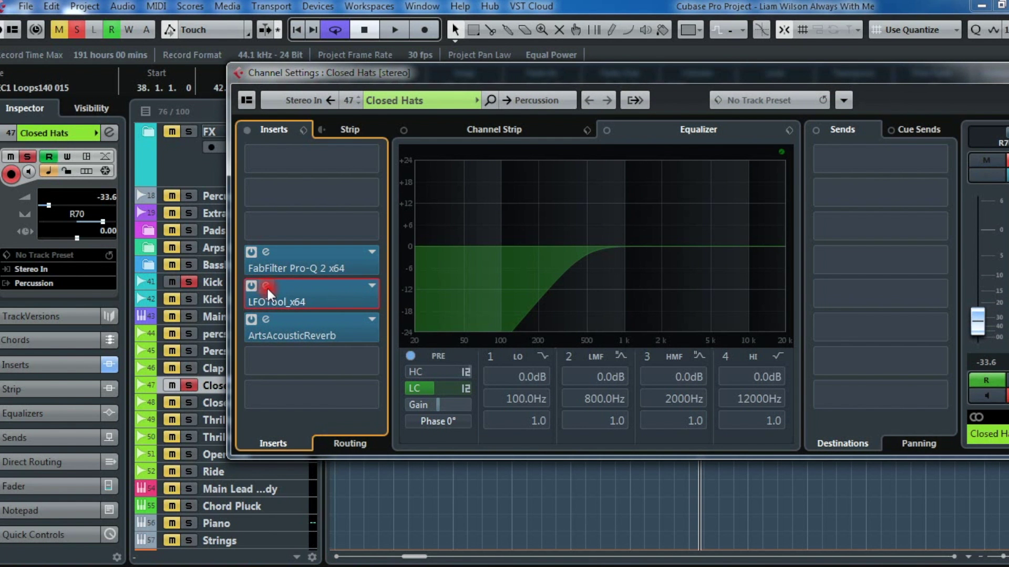
pyautogui.click(267, 286)
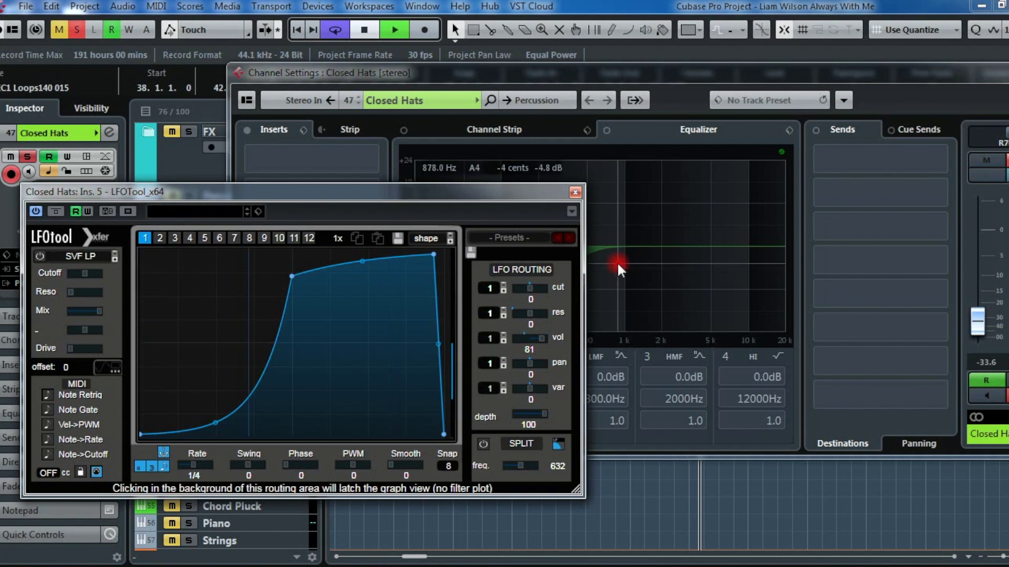
pyautogui.press('space')
pyautogui.click(573, 193)
# Step: Examine the Closed Hats channel's ArtsAcousticReverb insert, close it and the channel settings, and stop playback
pyautogui.click(271, 323)
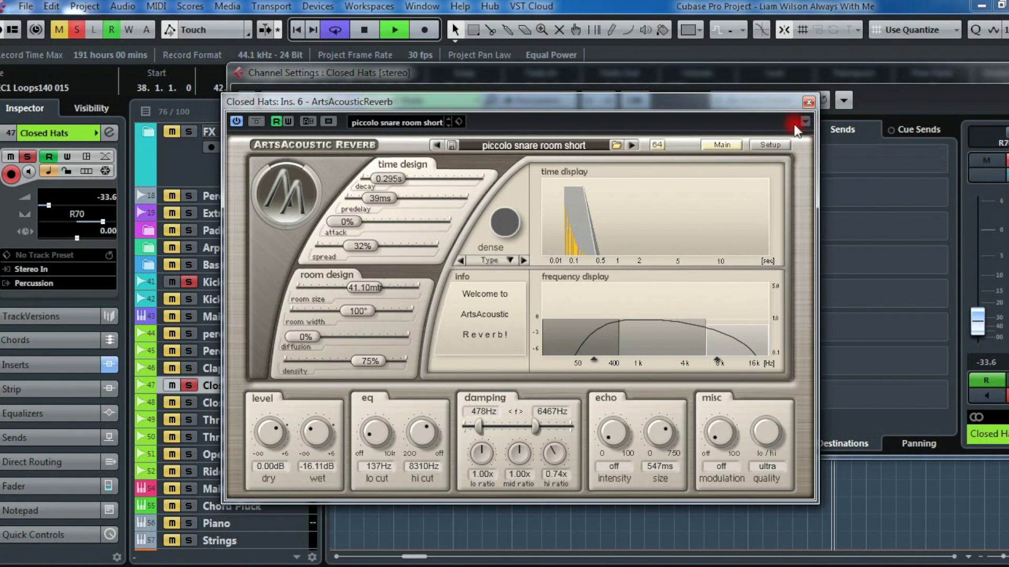
pyautogui.click(808, 101)
pyautogui.click(1007, 68)
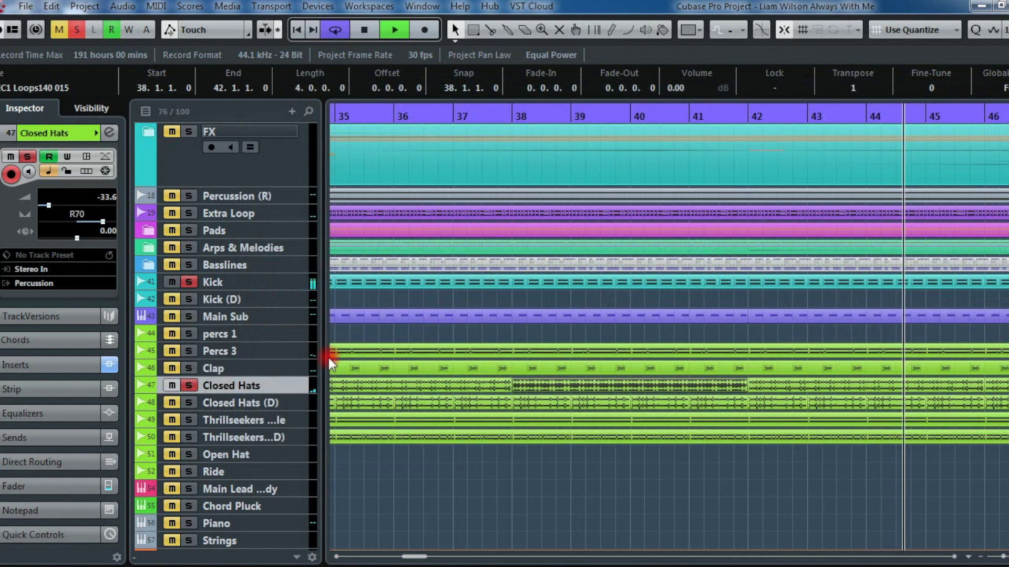
pyautogui.press('space')
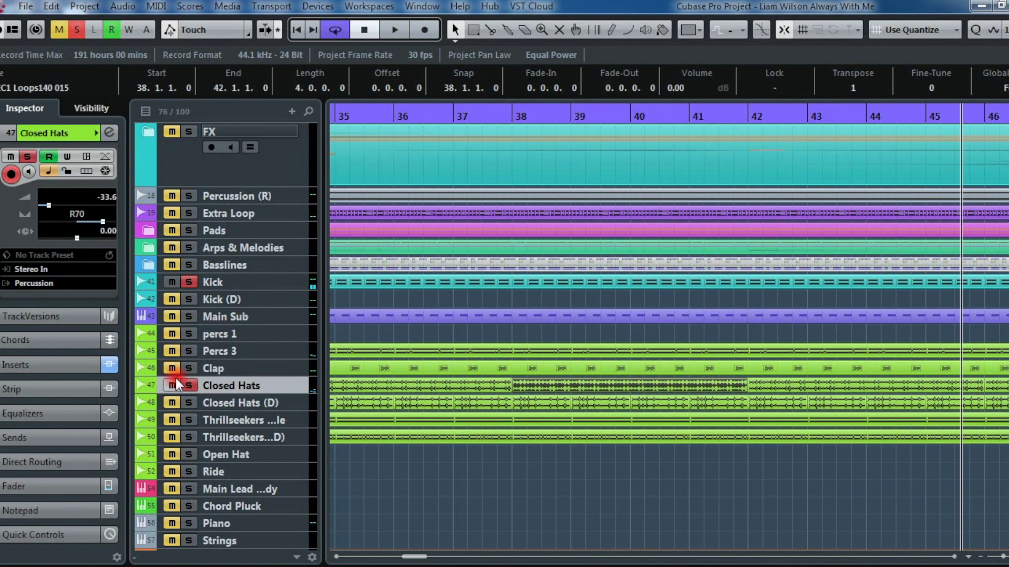
# Step: Solo Clap and Percs 3 again alongside Kick and Closed Hats, and start playback
pyautogui.click(245, 369)
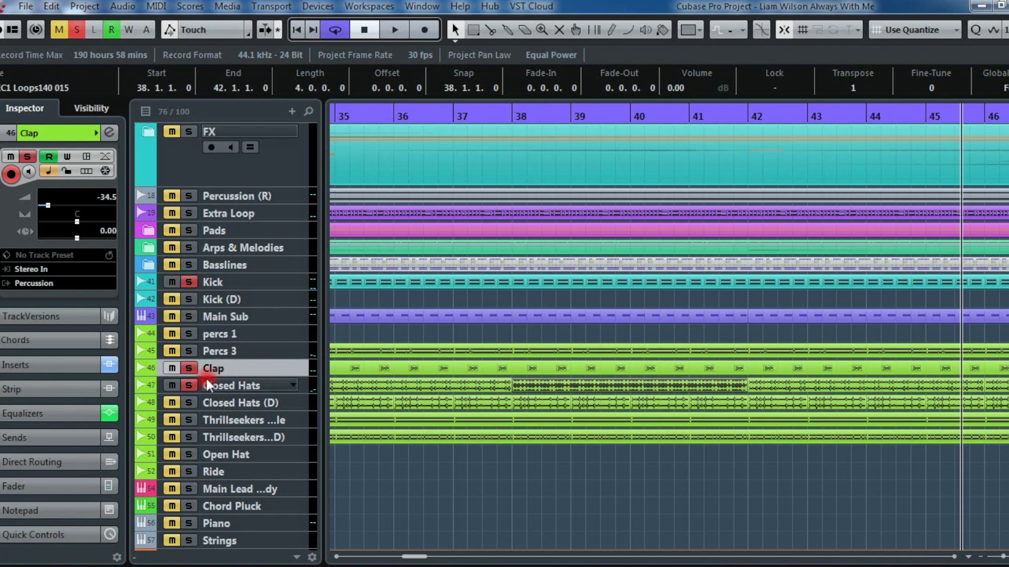
pyautogui.click(203, 351)
pyautogui.click(170, 350)
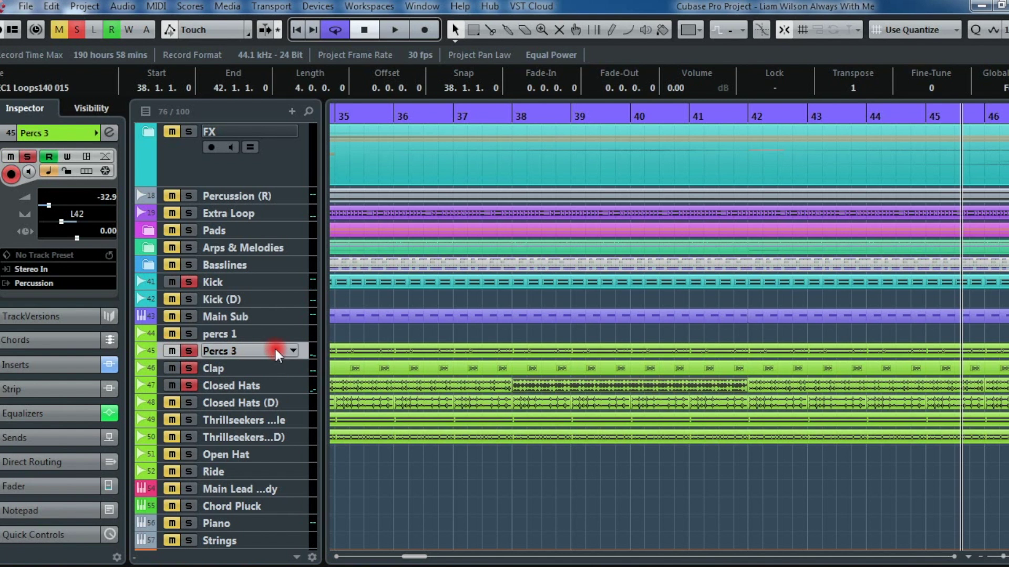
pyautogui.press('space')
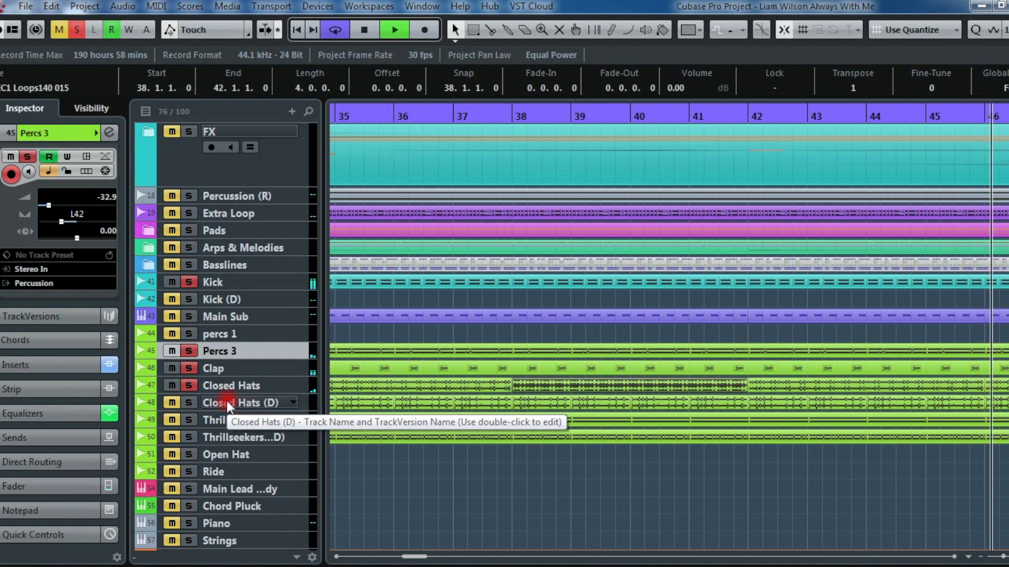
# Step: Solo Closed Hats (D) and turn off solo on Closed Hats, Clap and Percs 3 to audition it with the Kick
pyautogui.click(190, 402)
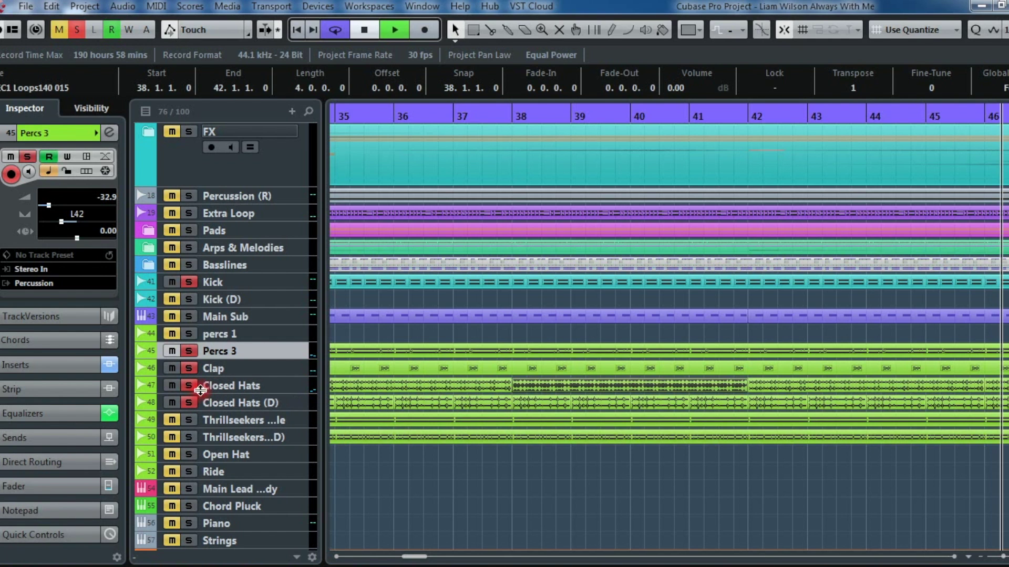
pyautogui.click(189, 385)
pyautogui.click(189, 369)
pyautogui.click(188, 351)
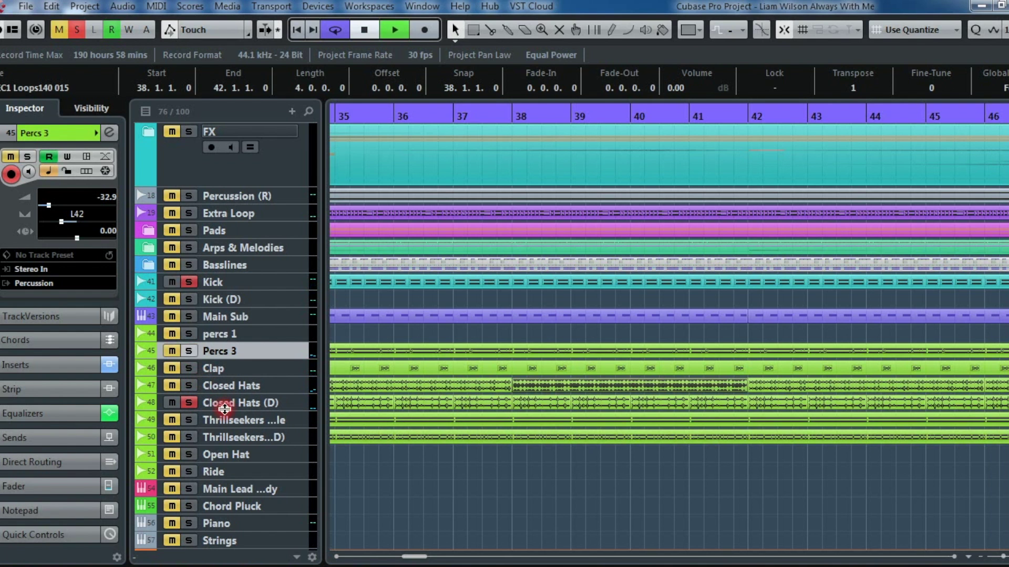
pyautogui.click(226, 405)
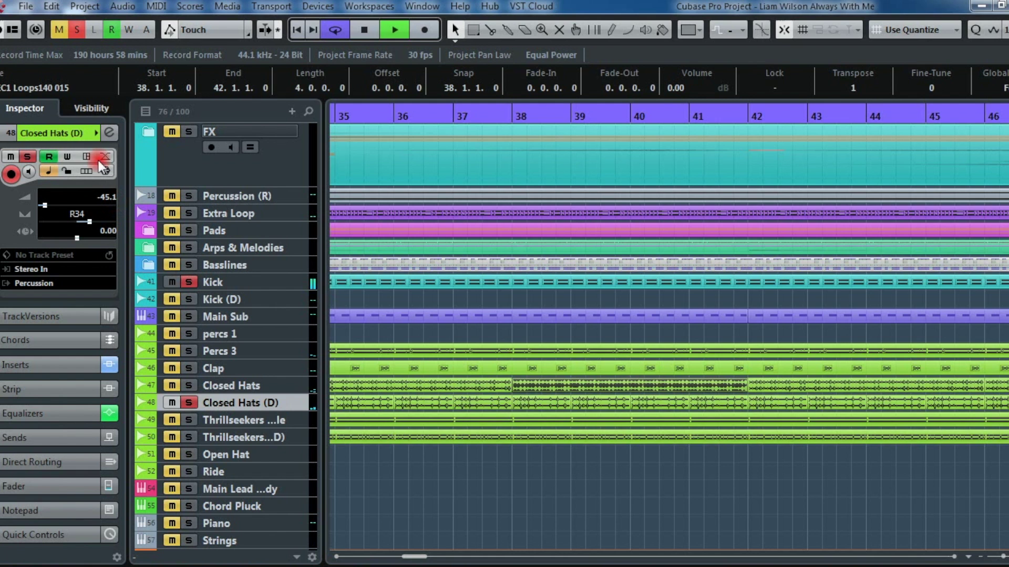
# Step: Open the Closed Hats (D) channel settings, reposition the window, and examine its EQ curve during playback
pyautogui.press('space')
pyautogui.click(109, 132)
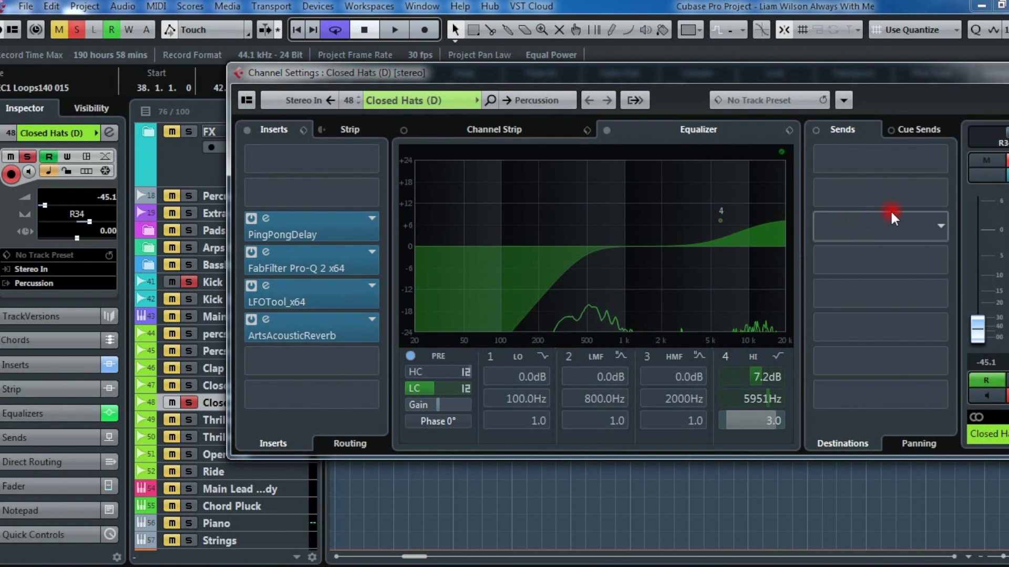
pyautogui.moveTo(765, 62); pyautogui.dragTo(665, 35)
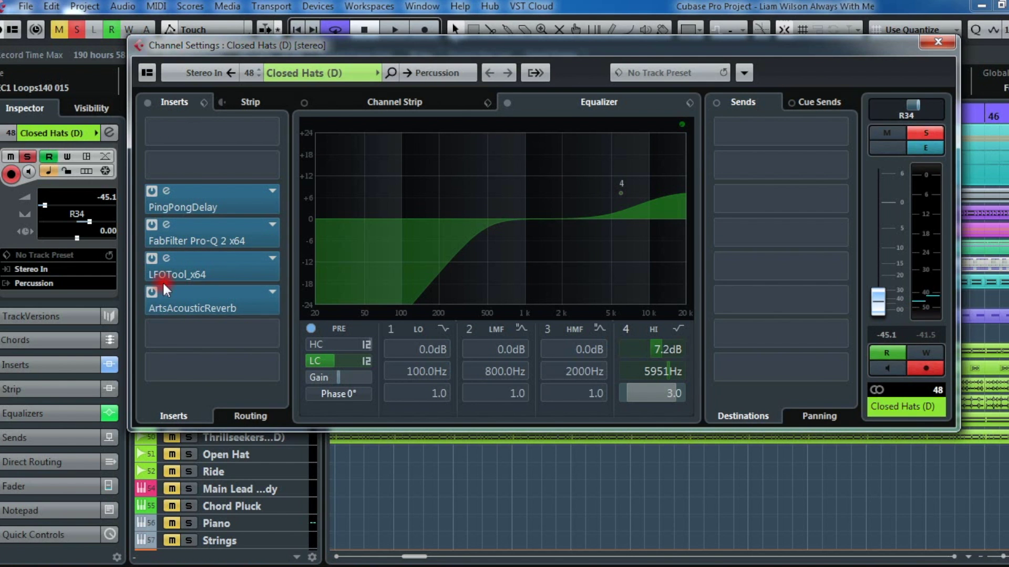
pyautogui.press('space')
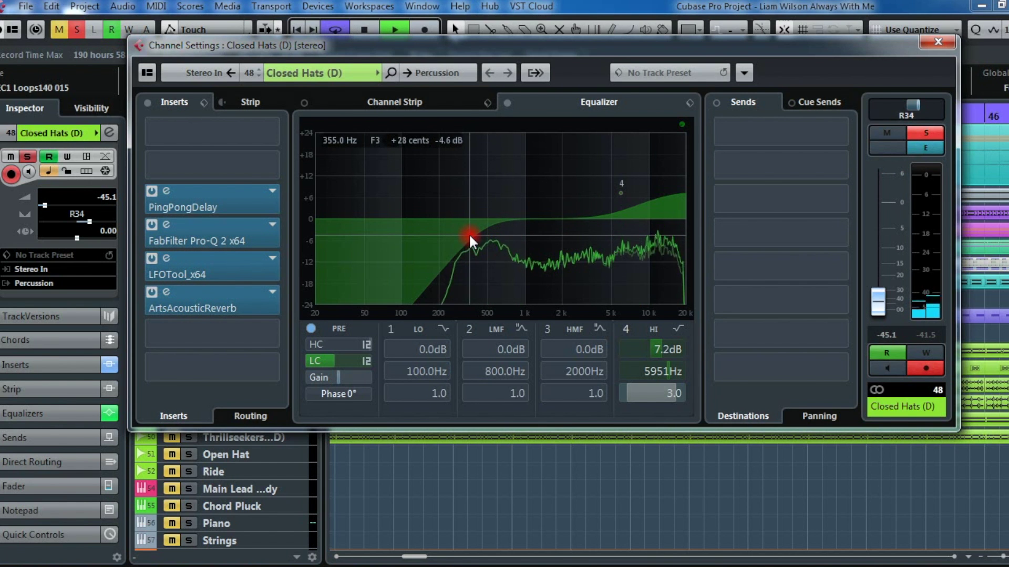
# Step: Examine the Closed Hats (D) channel's PingPongDelay and FabFilter Pro-Q 2 inserts, closing each window
pyautogui.click(167, 190)
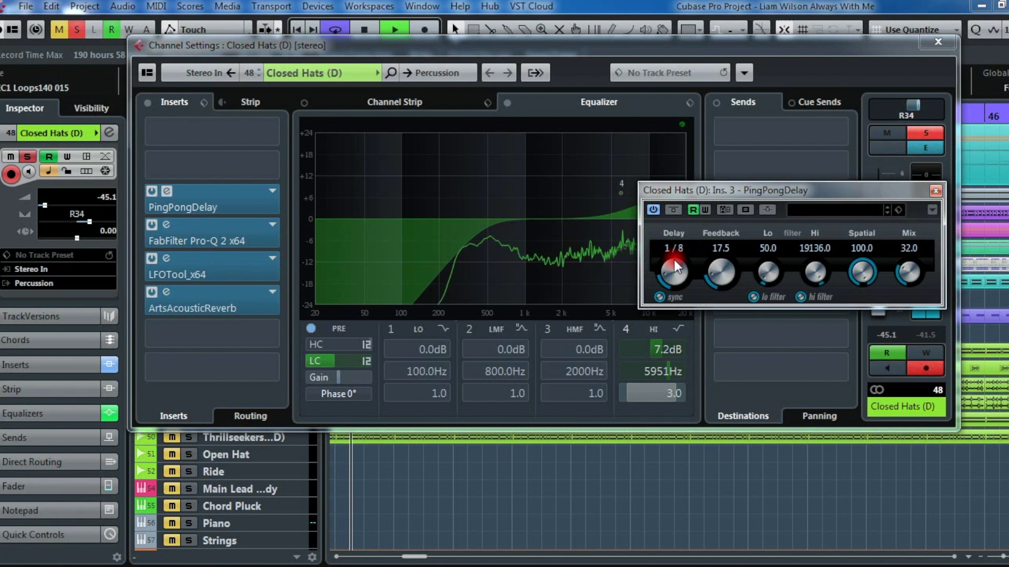
pyautogui.click(935, 190)
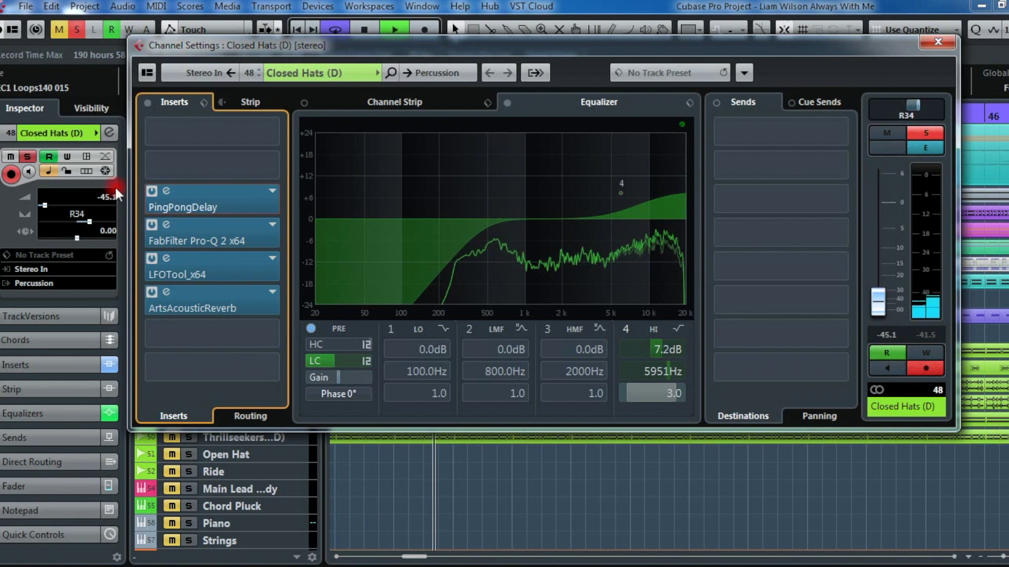
pyautogui.click(167, 227)
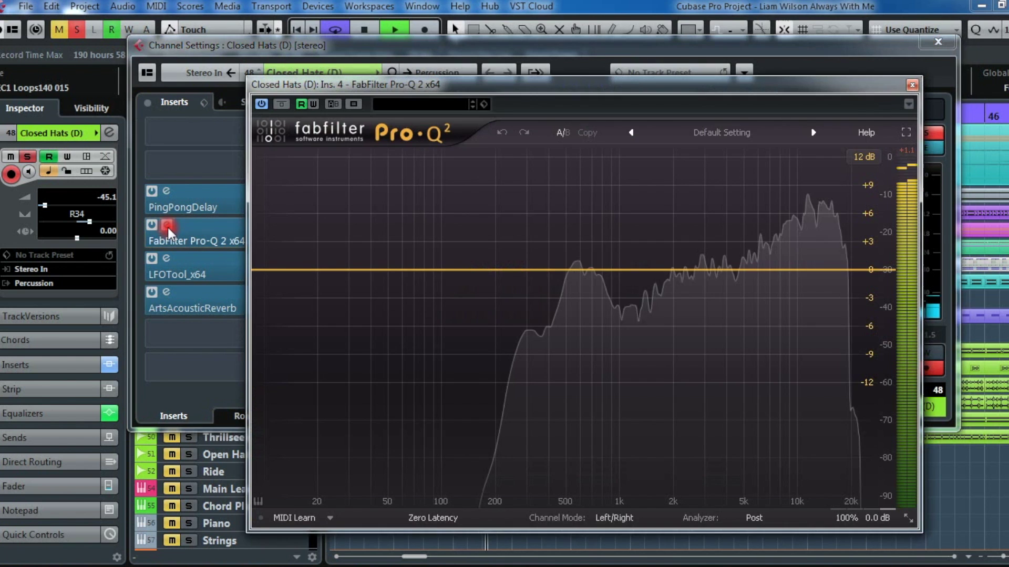
pyautogui.click(911, 87)
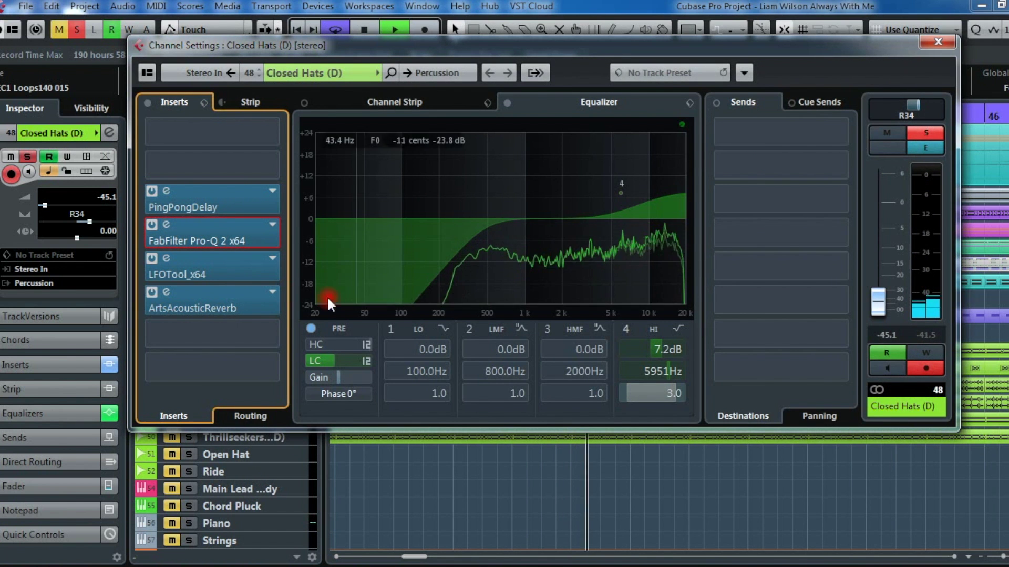
# Step: Examine the LFOTool insert on Closed Hats (D), and close its window and the channel settings
pyautogui.click(167, 258)
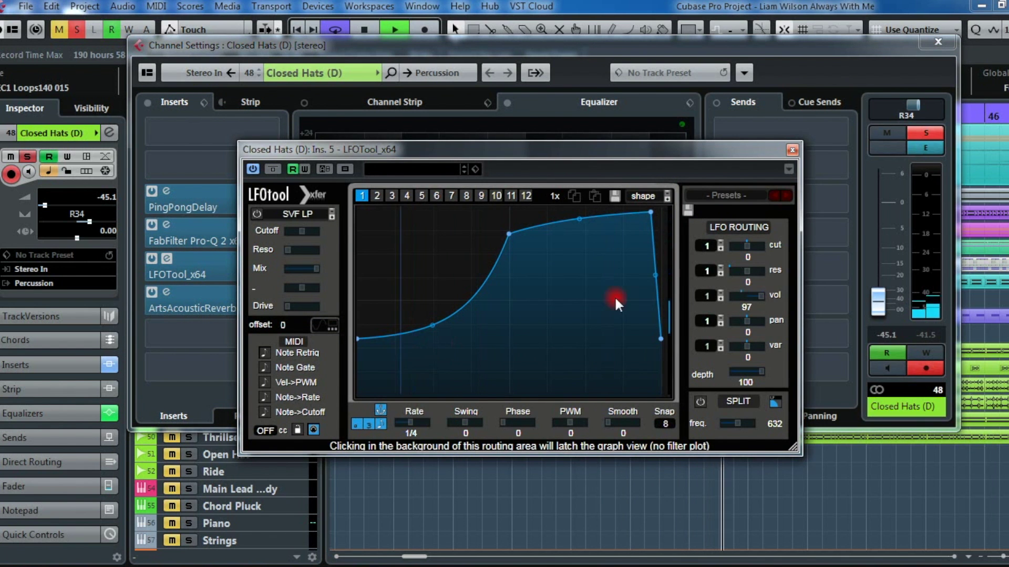
pyautogui.click(791, 150)
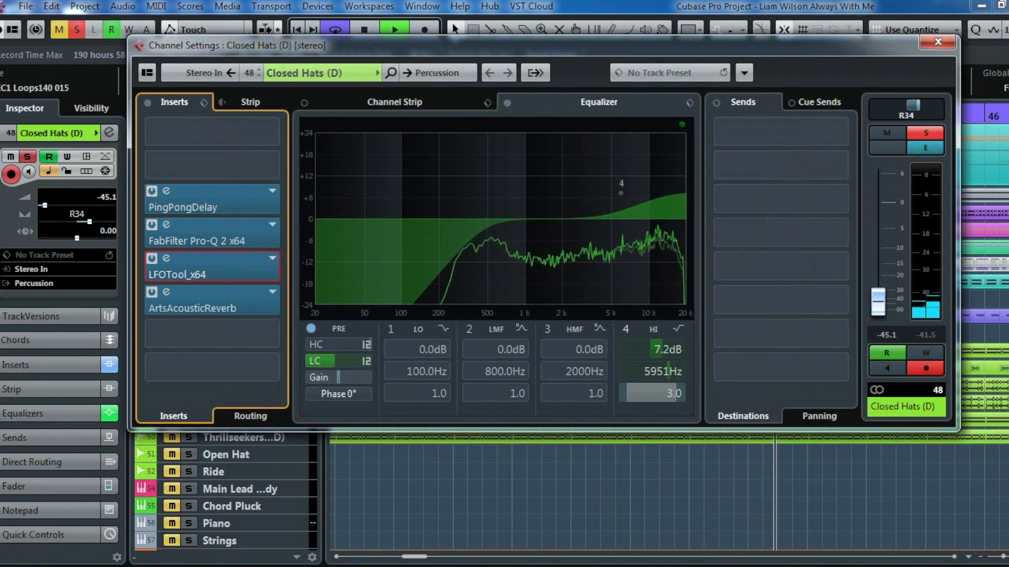
pyautogui.click(940, 40)
# Step: Add Closed Hats, Clap, Percs 3, Extra Loop and Thrillseekers Style to the soloed tracks, and stop playback
pyautogui.click(175, 386)
pyautogui.click(173, 368)
pyautogui.click(168, 351)
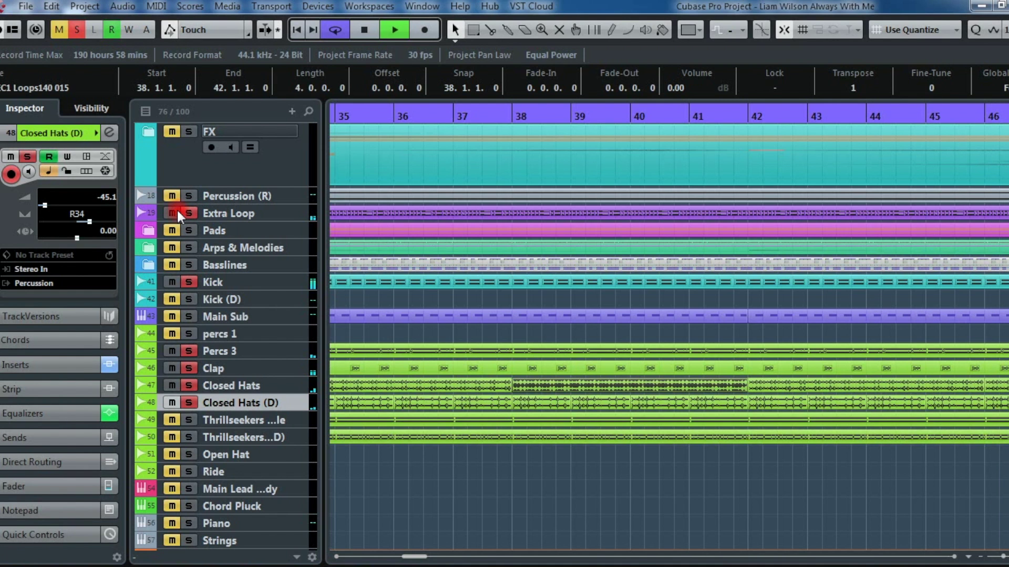
pyautogui.click(427, 421)
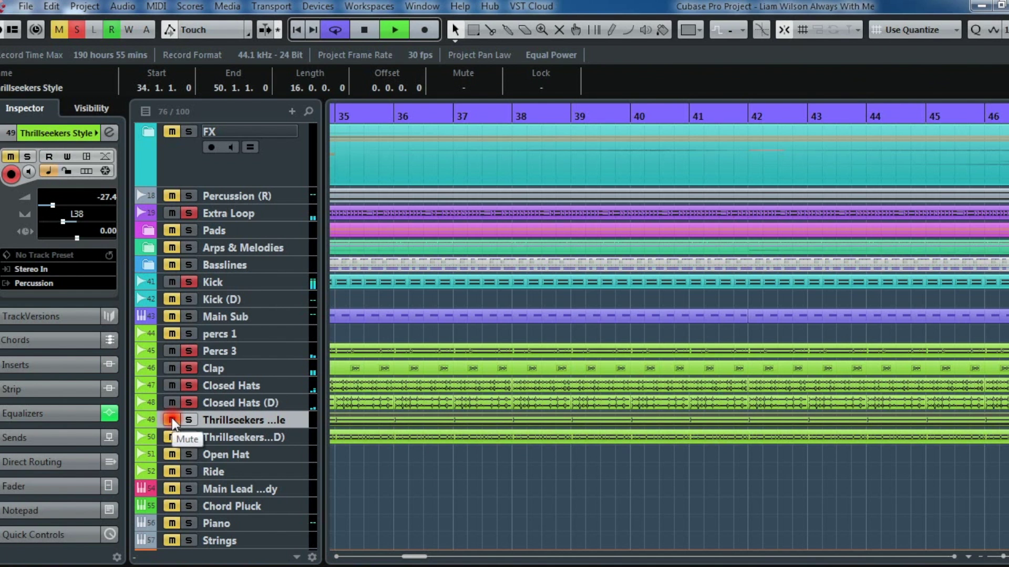
pyautogui.press('space')
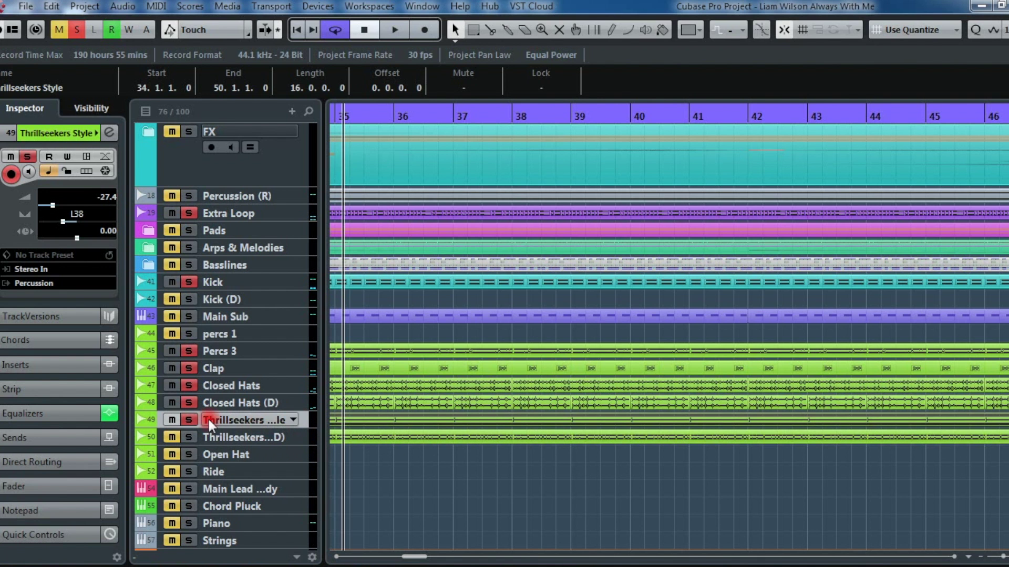
# Step: Examine the VEC1 Loops140 037 event at bar 35 in the Thrillseekers Style part's editor, and clear all track solos
pyautogui.doubleClick(383, 421)
pyautogui.click(458, 202)
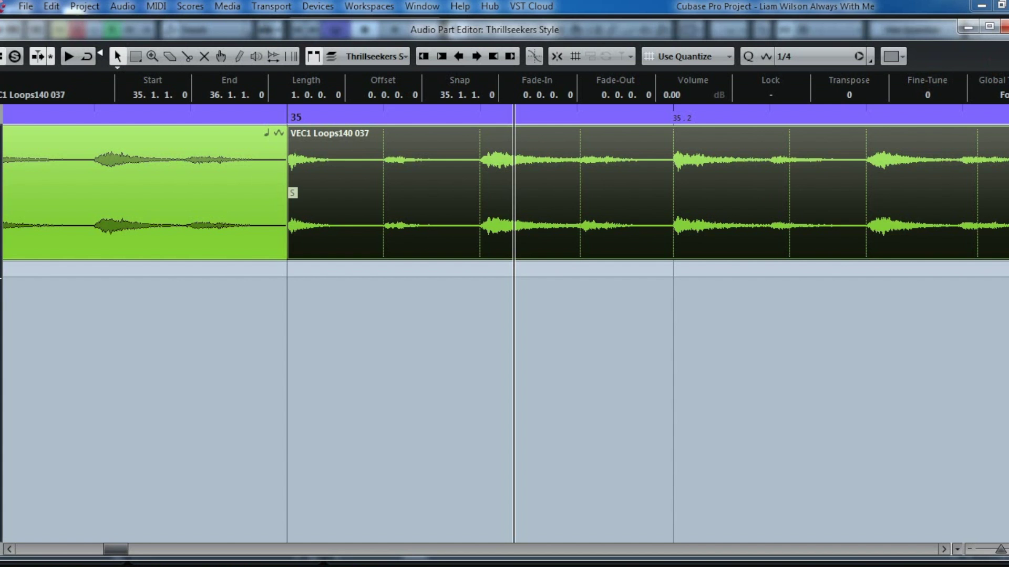
pyautogui.click(1003, 26)
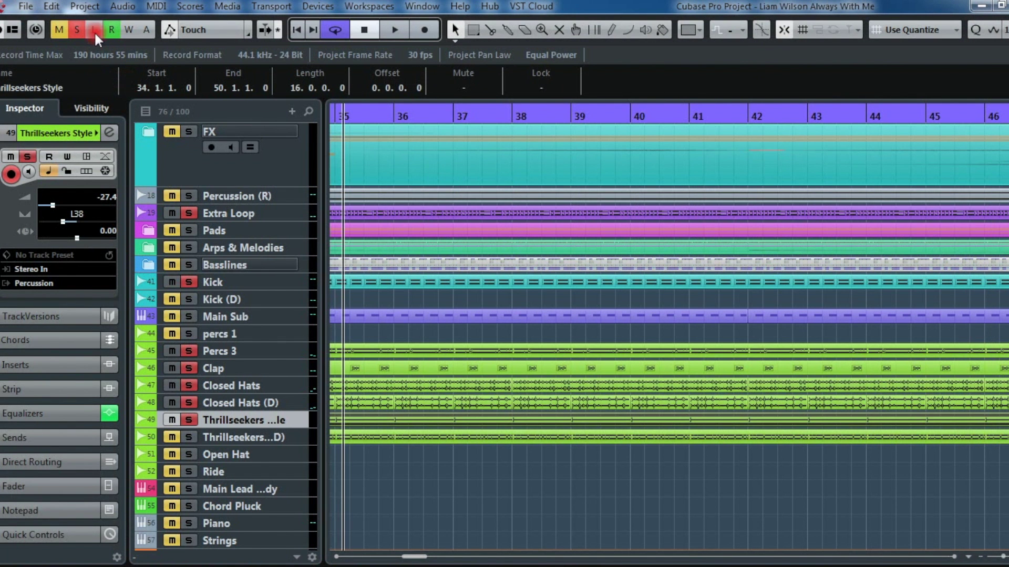
pyautogui.click(75, 29)
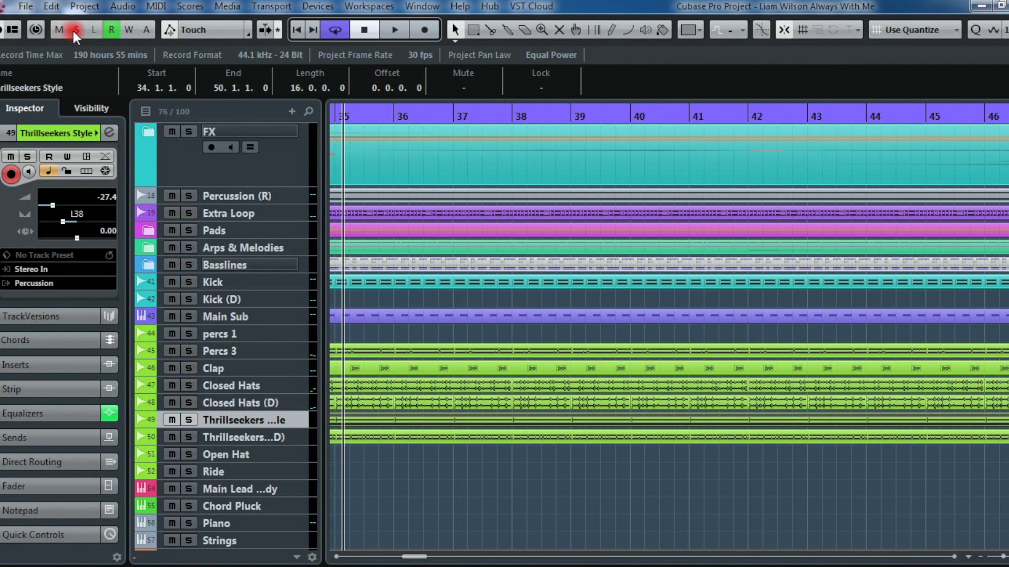
# Step: Reopen the Thrillseekers Style part, examine its VEC1 Loops140 037 loop, and close the part editor
pyautogui.doubleClick(427, 421)
pyautogui.click(483, 221)
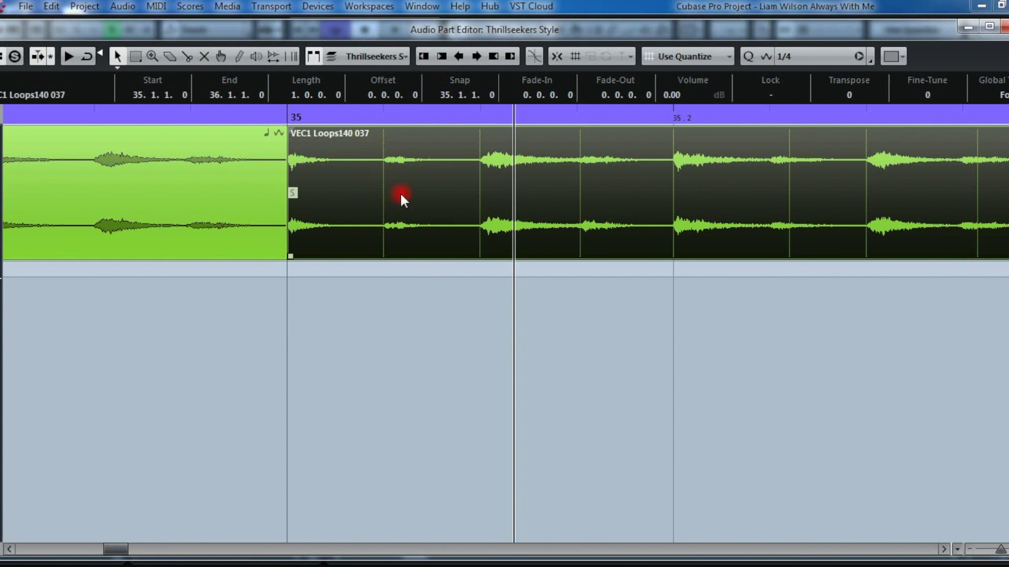
pyautogui.click(1003, 26)
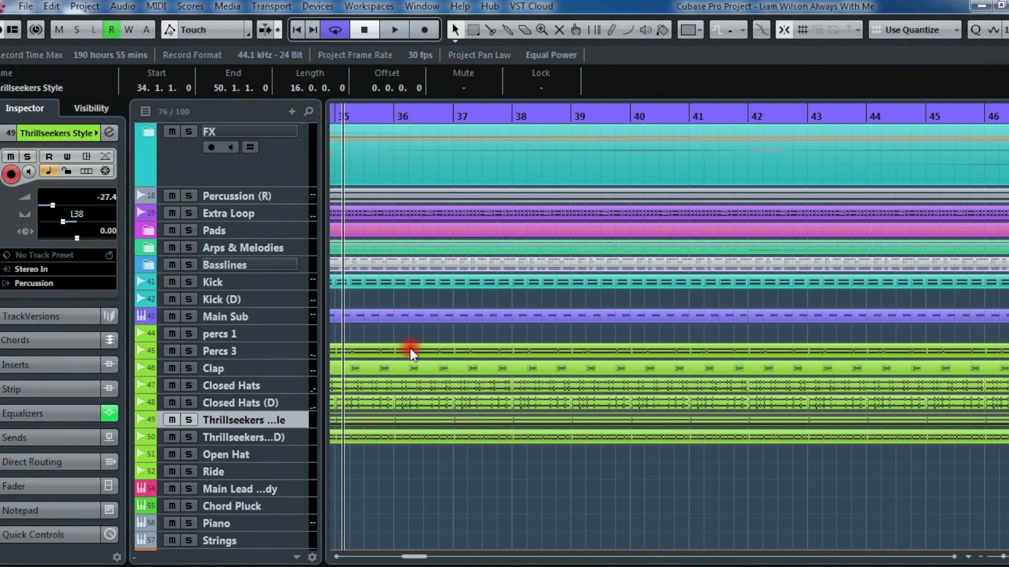
# Step: Solo Thrillseekers Style, Closed Hats (D), Closed Hats, Clap and Percs 3, and start playback
pyautogui.click(188, 419)
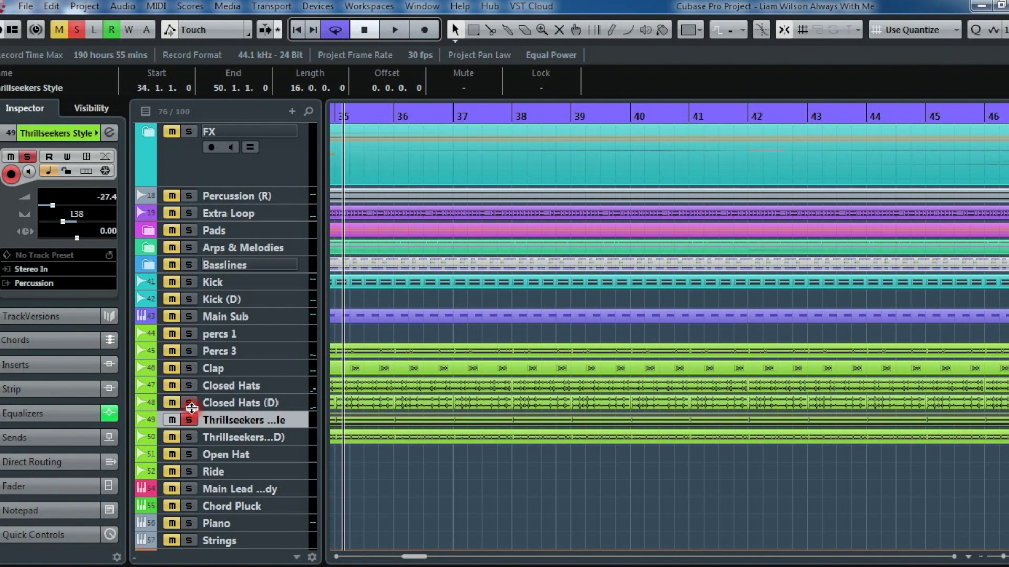
pyautogui.keyDown('ctrl'); pyautogui.click(191, 404); pyautogui.keyUp('ctrl')
pyautogui.keyDown('shift'); pyautogui.click(192, 416); pyautogui.keyUp('shift')
pyautogui.keyDown('shift'); pyautogui.click(200, 386); pyautogui.keyUp('shift')
pyautogui.keyDown('shift'); pyautogui.click(195, 383); pyautogui.keyUp('shift')
pyautogui.keyDown('shift'); pyautogui.click(193, 368); pyautogui.keyUp('shift')
pyautogui.moveTo(194, 355); pyautogui.dragTo(193, 352)
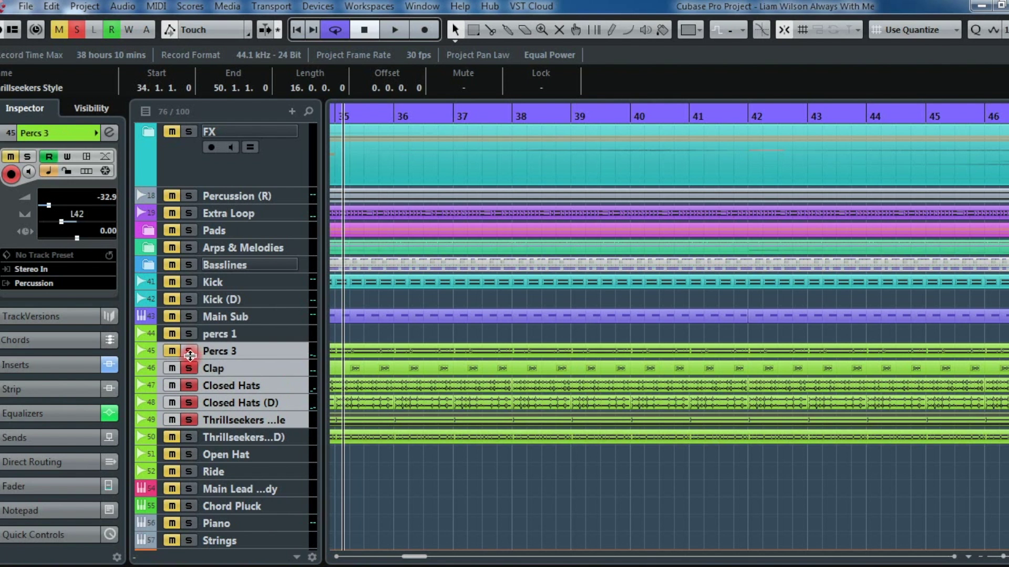
pyautogui.press('space')
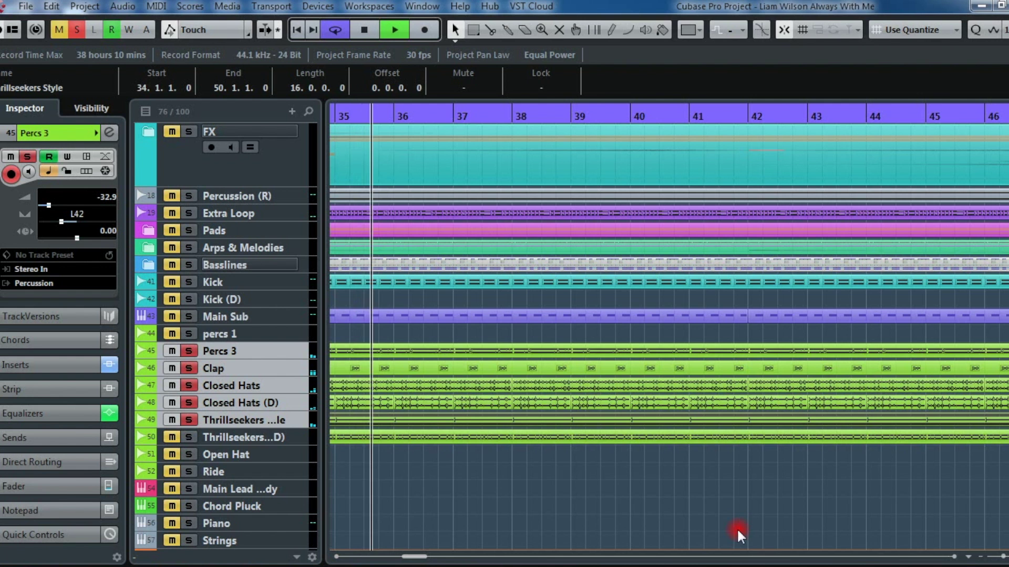
# Step: Add Thrillseekers Style (D) and Open Hat to the soloed tracks and audition the percussion across the intro
pyautogui.press('g')
pyautogui.press('g')
pyautogui.press('g')
pyautogui.press('g')
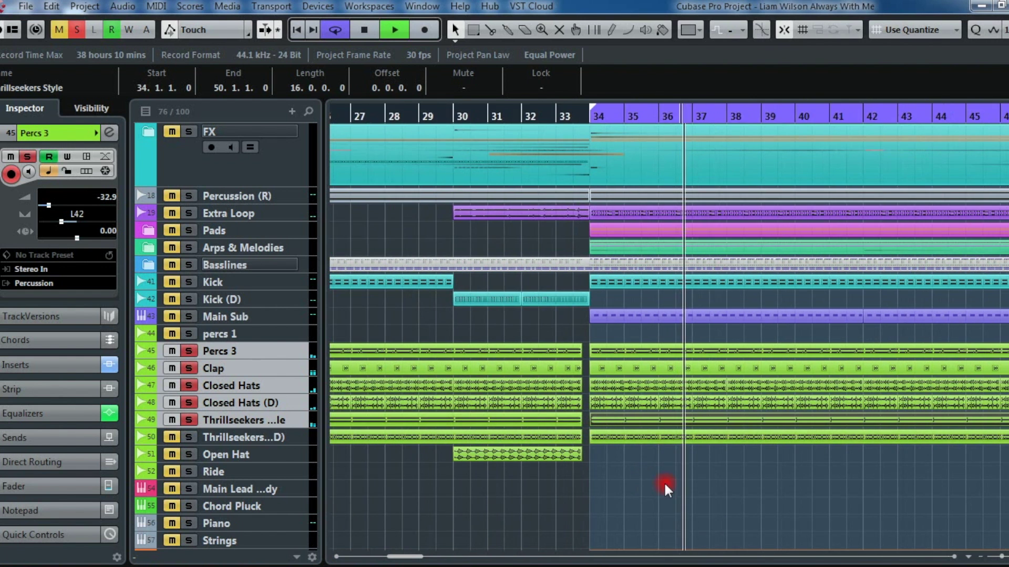
pyautogui.press('space')
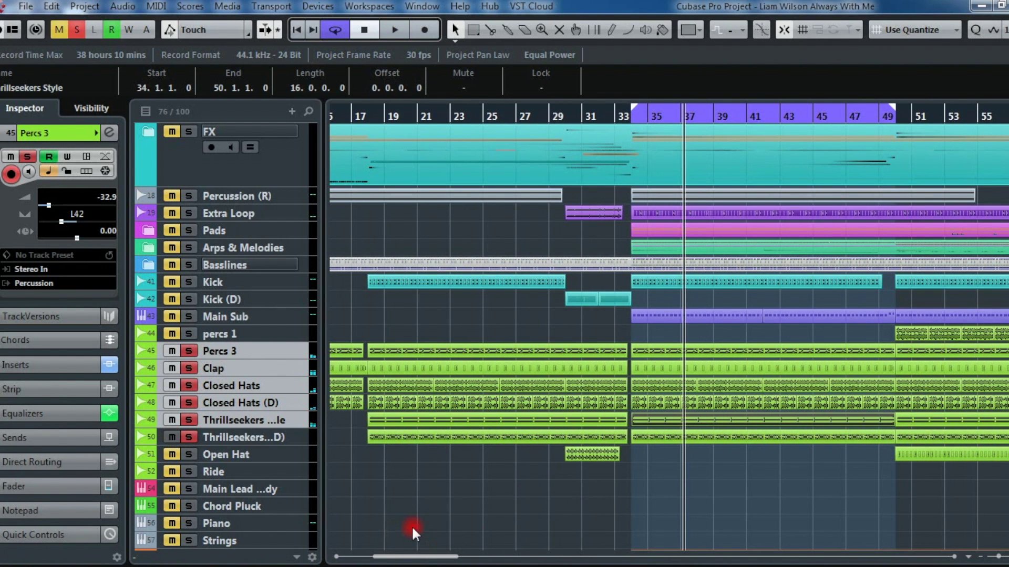
pyautogui.press('space')
pyautogui.press('g')
pyautogui.press('g')
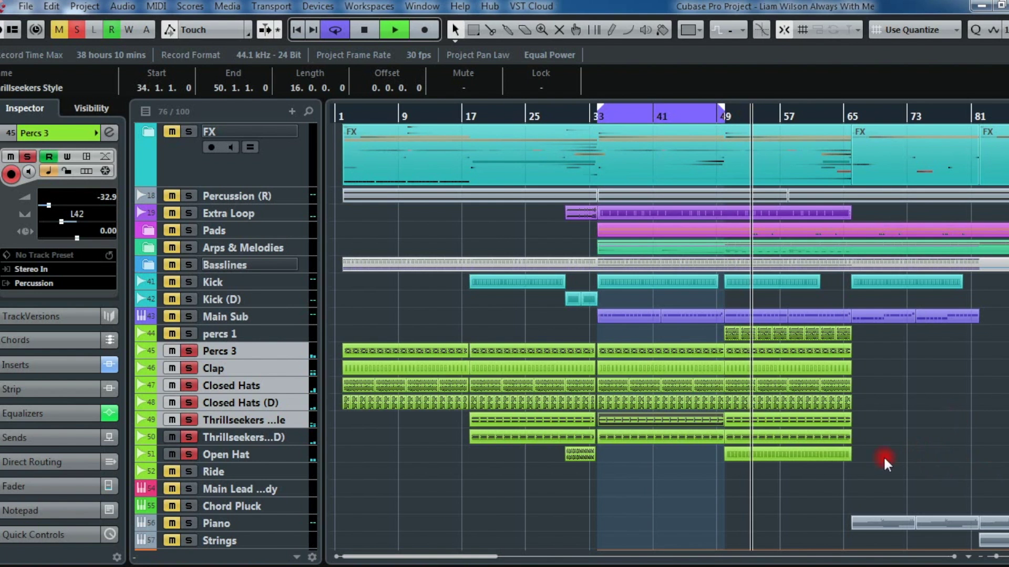
# Step: Select the percussion events starting at bar 50, set the loop range to them, and stop playback
pyautogui.moveTo(841, 481); pyautogui.dragTo(736, 335)
pyautogui.press('p')
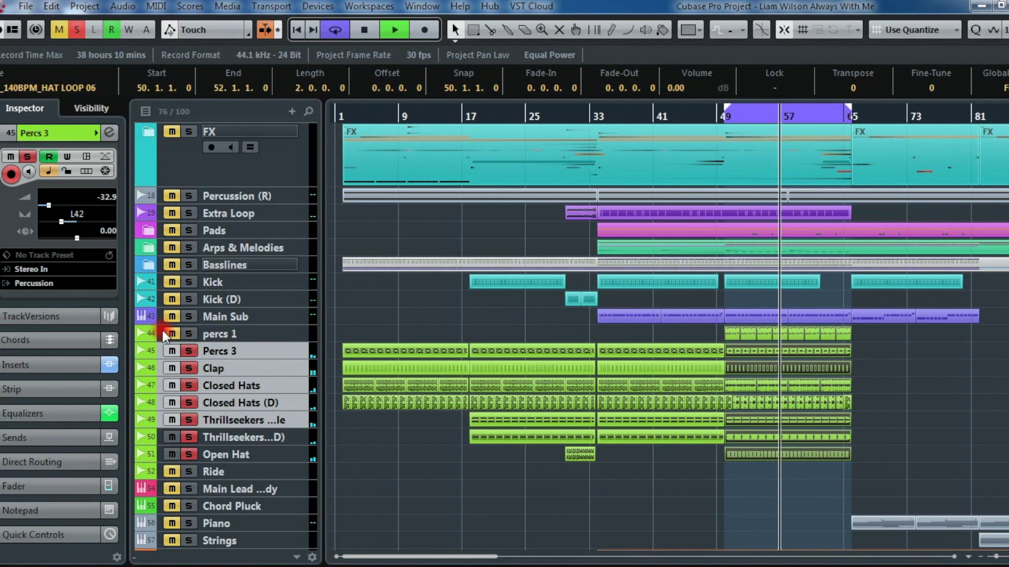
pyautogui.press('space')
# Step: Add percs 1 to the soloed tracks and audition the full percussion section
pyautogui.click(185, 334)
pyautogui.click(203, 336)
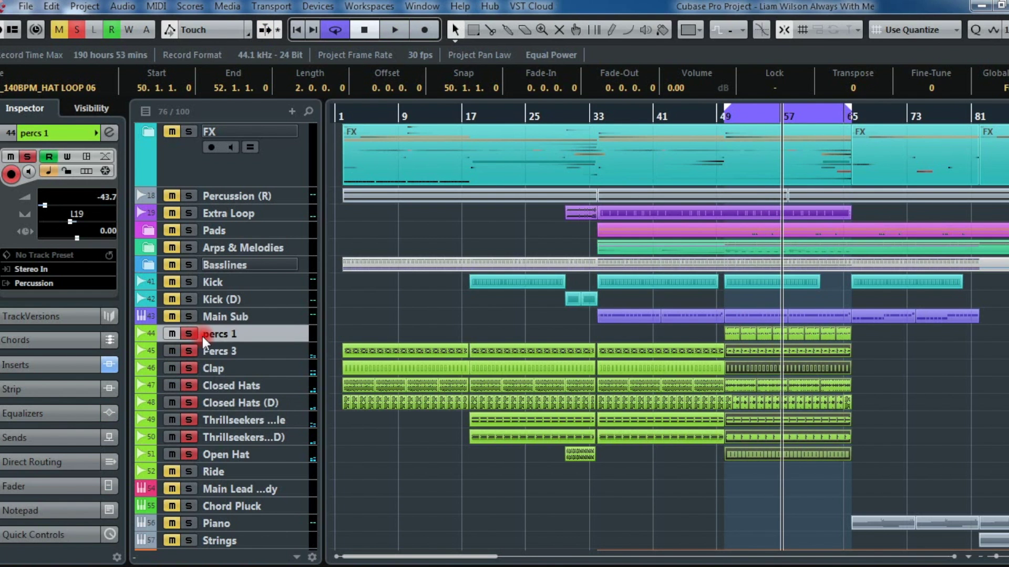
pyautogui.press('space')
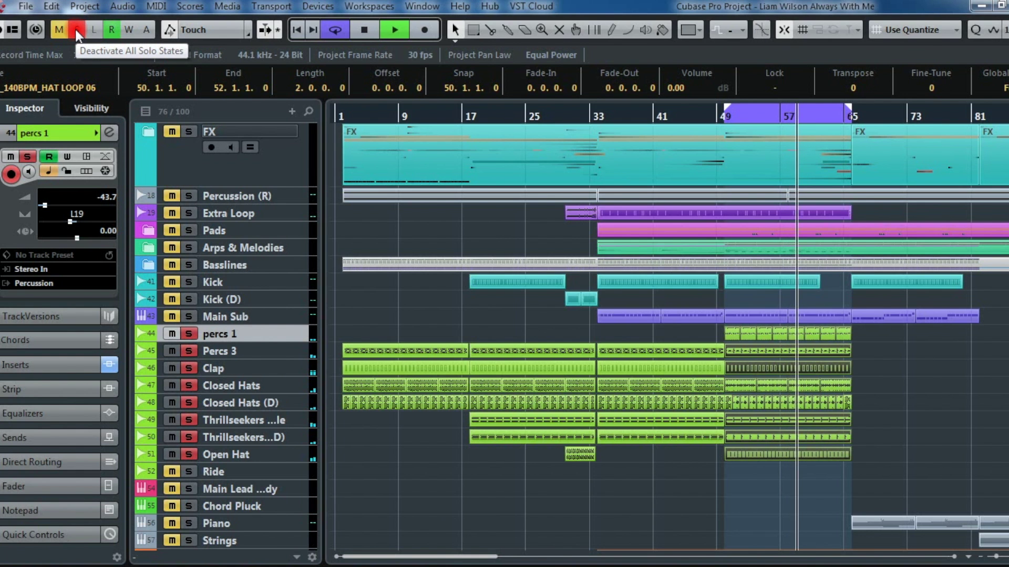
pyautogui.press('space')
# Step: Deselect all events, show the whole arrangement, and clear all track solos
pyautogui.click(968, 428)
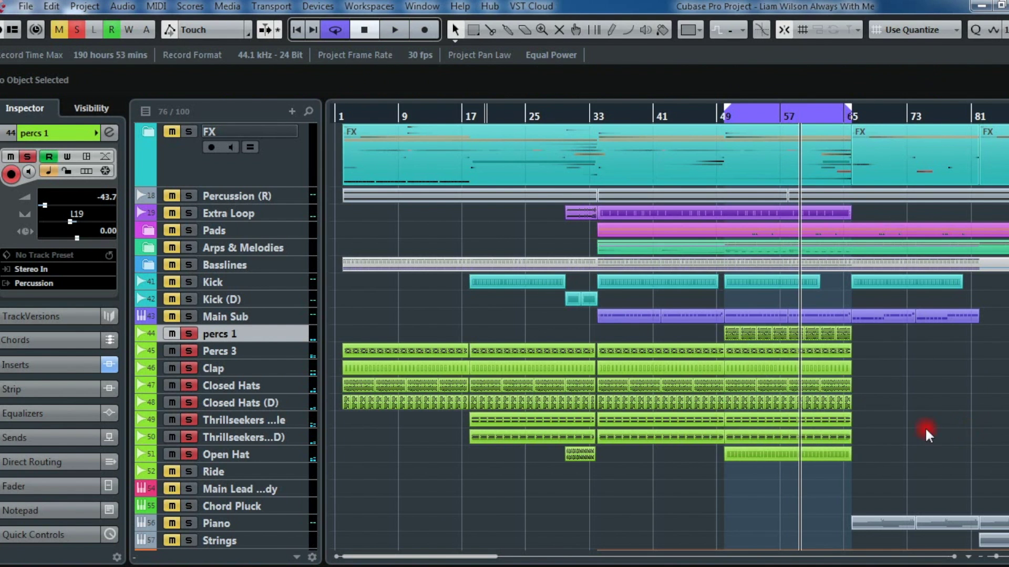
pyautogui.press('g')
pyautogui.press('g')
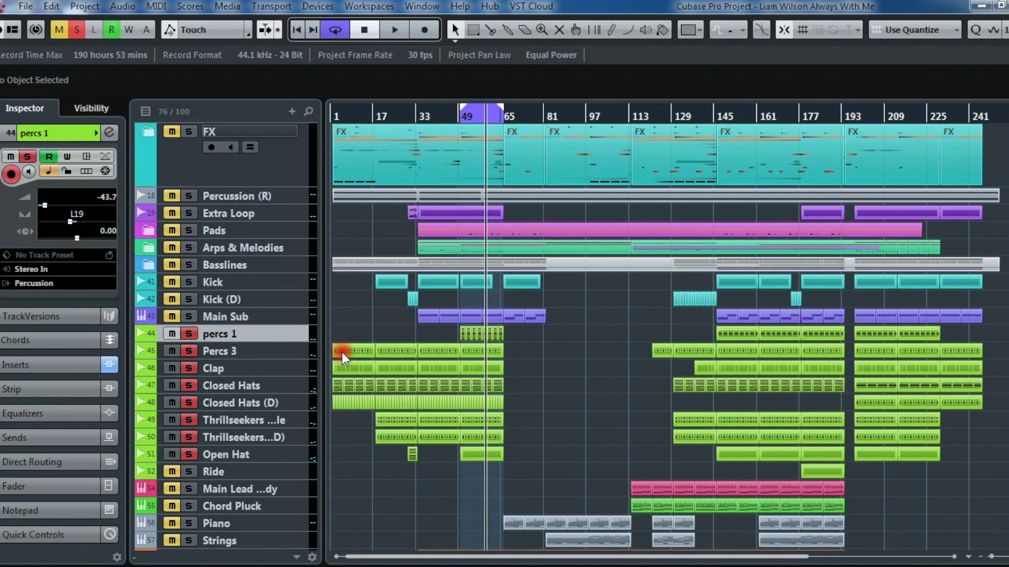
pyautogui.click(81, 27)
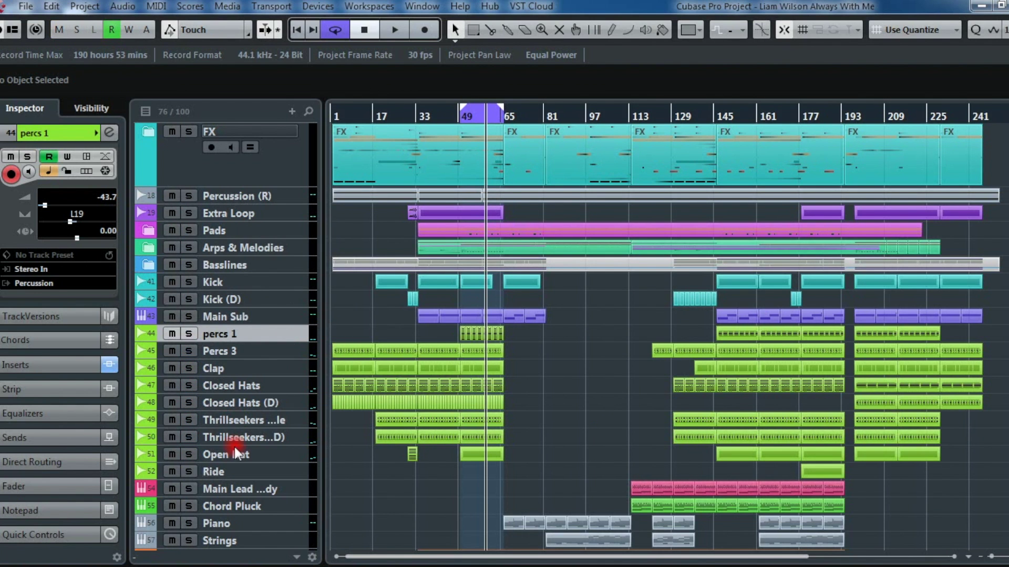
# Step: Disable all percussion tracks from percs 1 to Ride, and hide them from the track list
pyautogui.rightClick(232, 471)
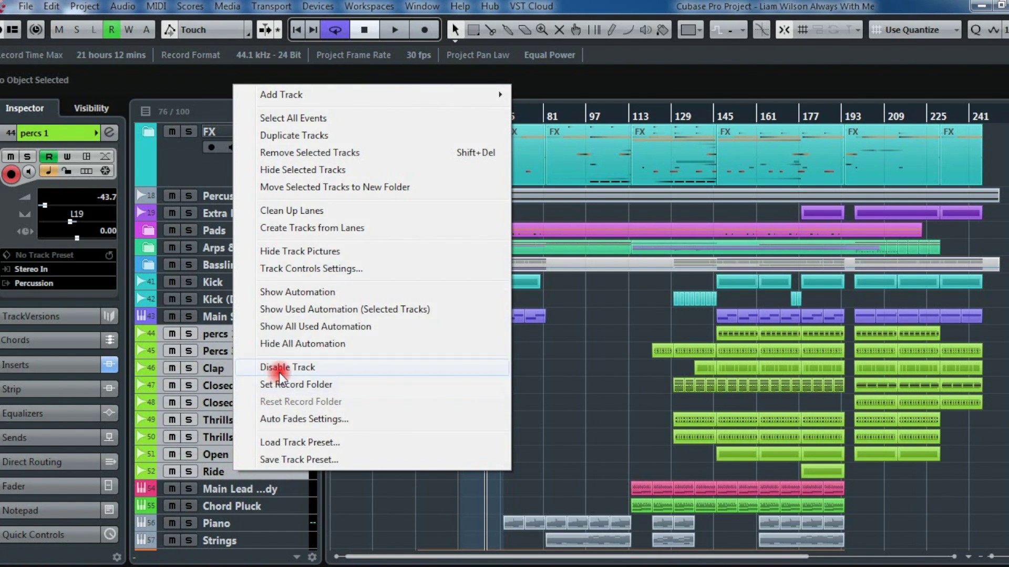
pyautogui.click(281, 367)
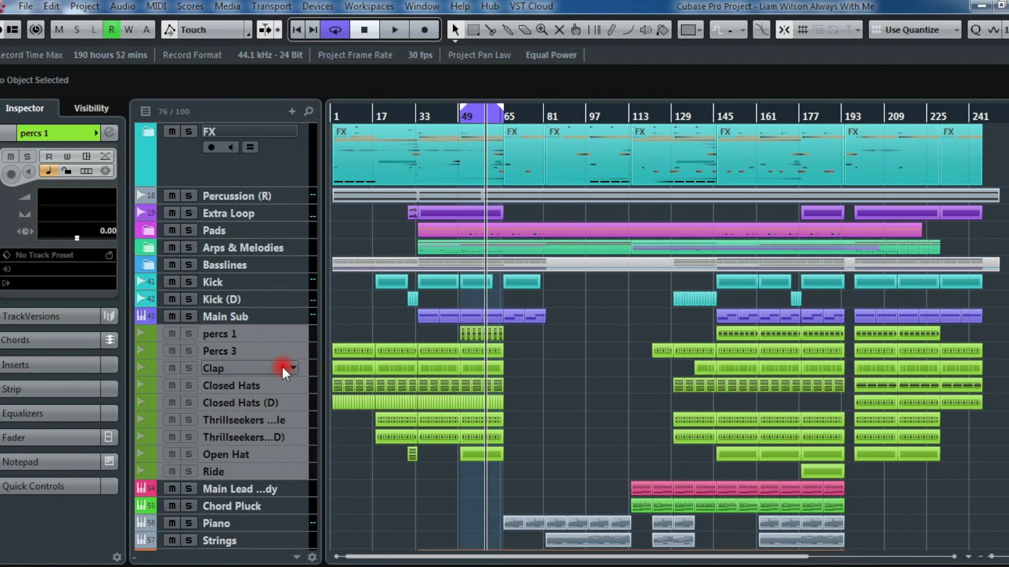
pyautogui.rightClick(213, 337)
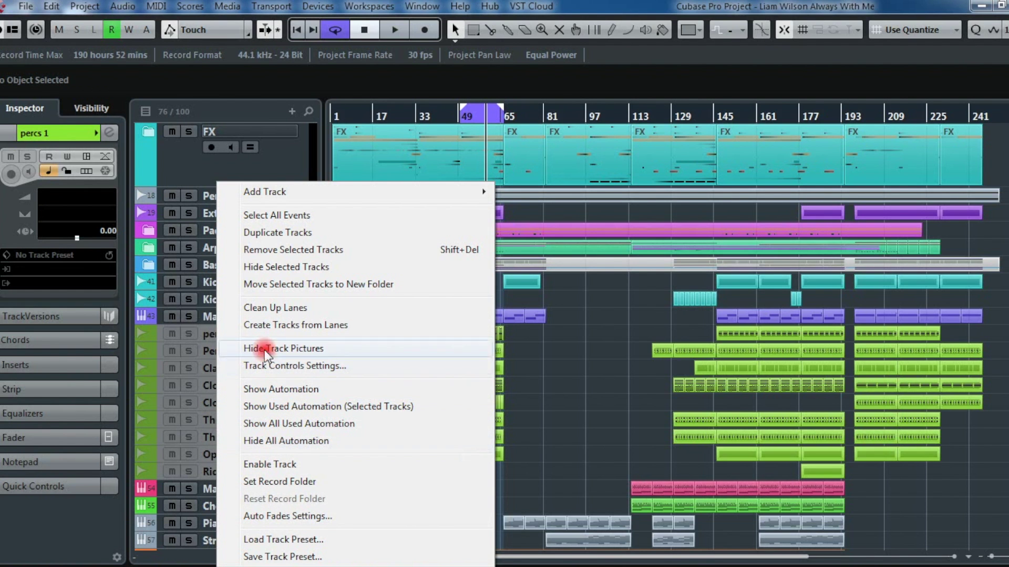
pyautogui.click(276, 267)
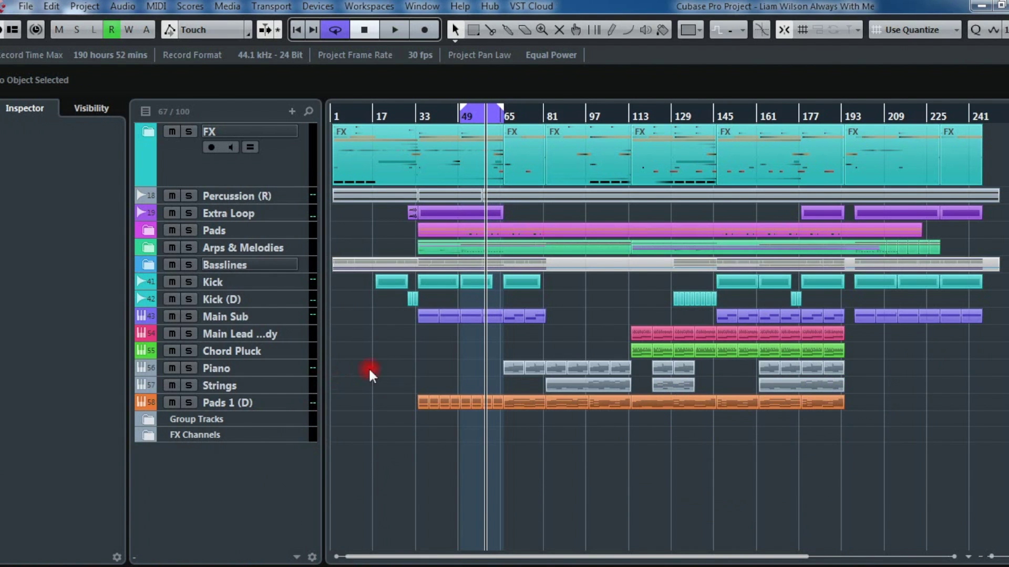
# Step: Audition the Extra Loop track in solo, and clear its solo
pyautogui.click(233, 195)
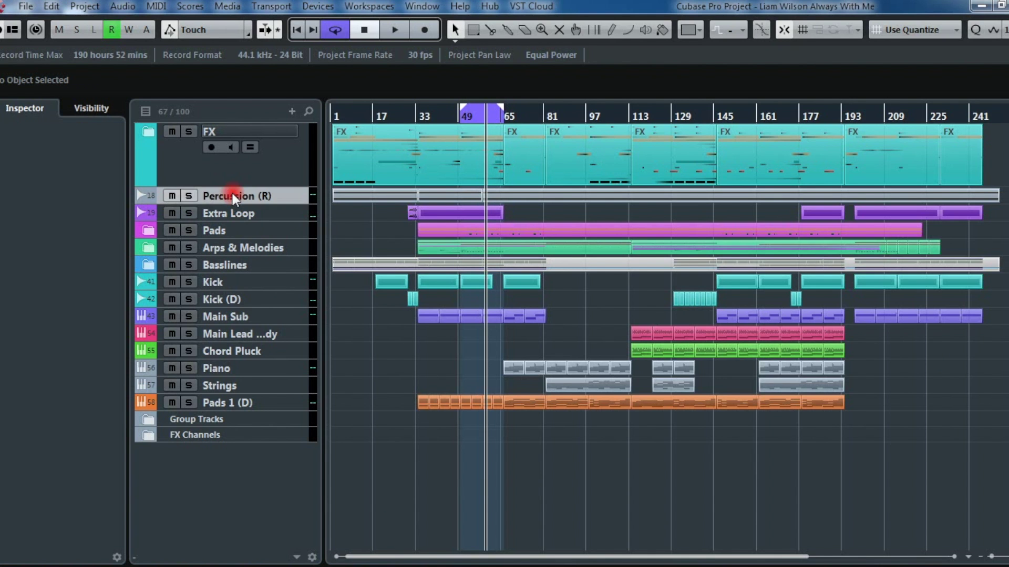
pyautogui.click(189, 213)
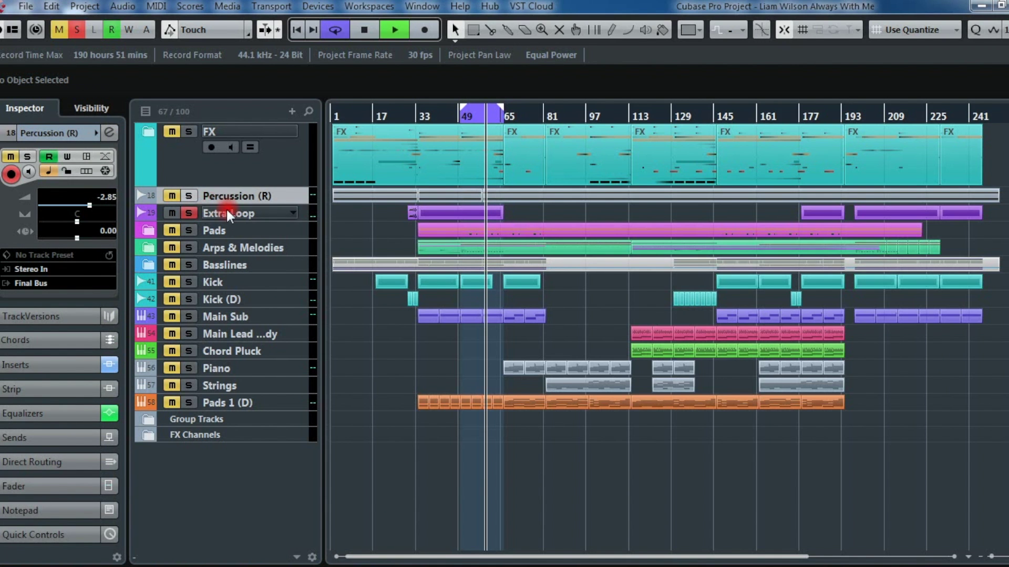
pyautogui.click(218, 212)
pyautogui.click(188, 213)
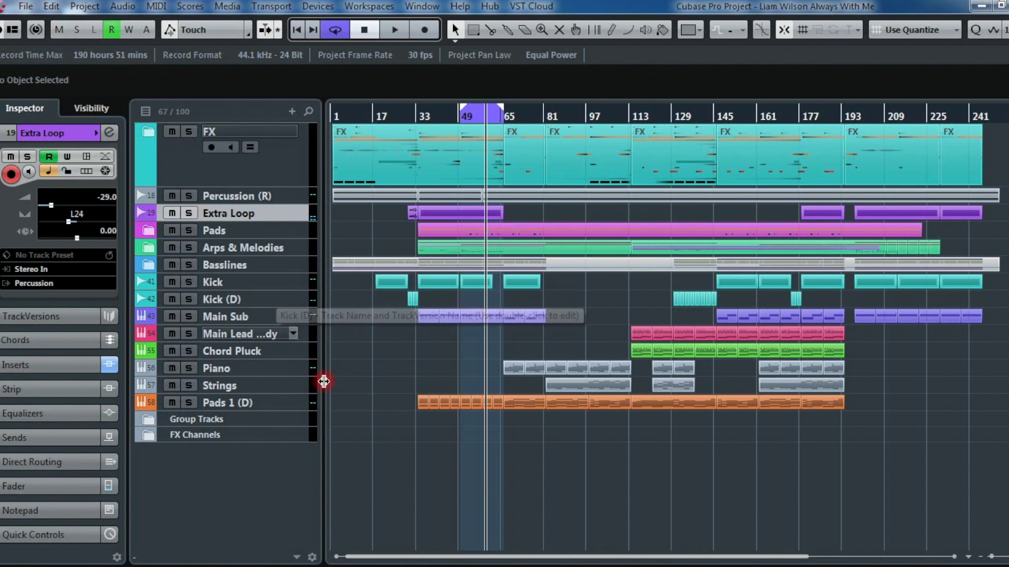
# Step: Expand the Arps & Melodies folder to show its tracks around the loop range
pyautogui.press('h')
pyautogui.press('h')
pyautogui.press('h')
pyautogui.press('h')
pyautogui.press('h')
pyautogui.press('h')
pyautogui.press('h')
pyautogui.press('h')
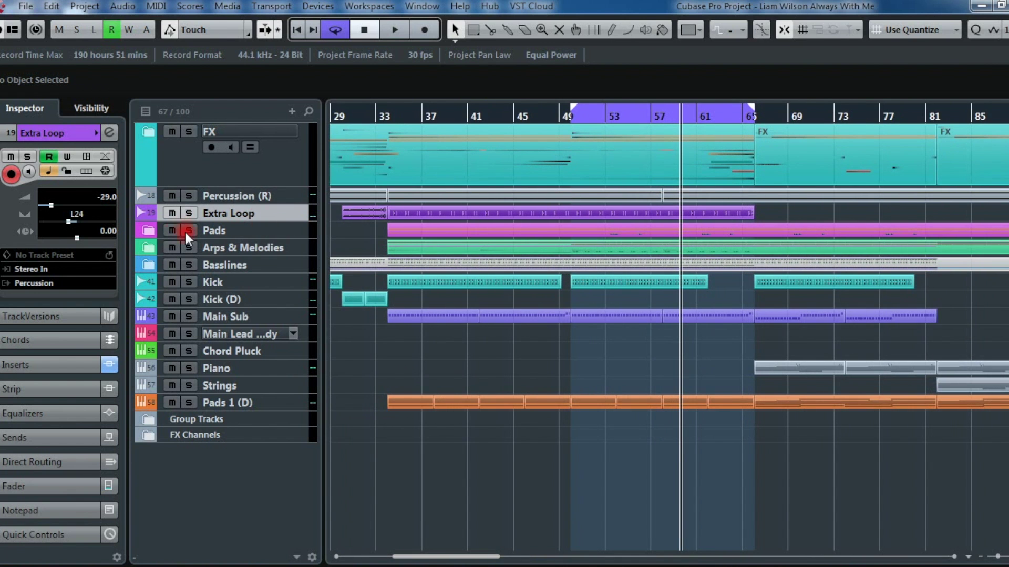
pyautogui.click(273, 230)
pyautogui.click(241, 247)
pyautogui.click(172, 248)
pyautogui.click(136, 247)
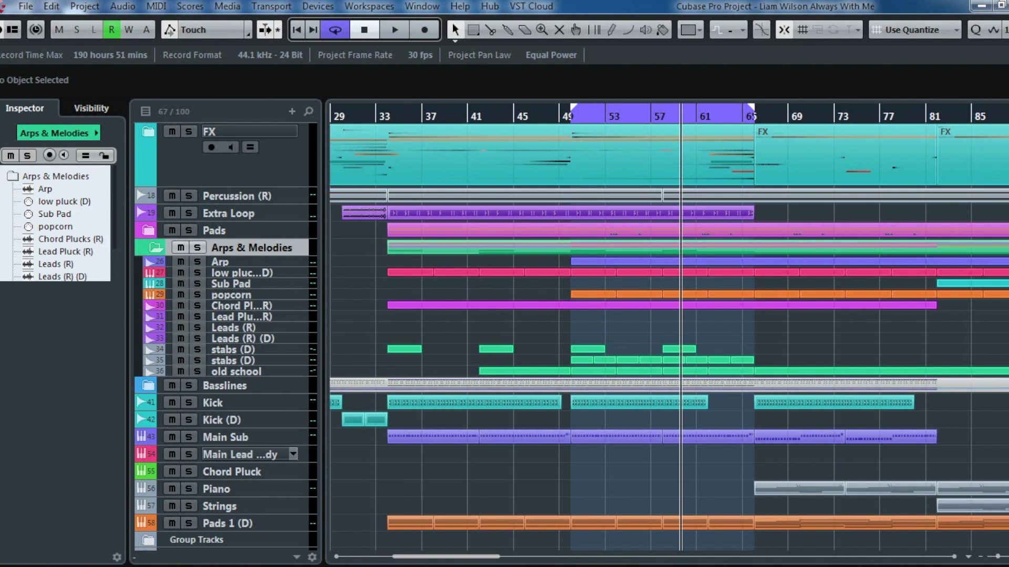
# Step: Enlarge the track heights and fit the Arps & Melodies tracks' full length in the arrangement
pyautogui.hotkey('shift', 'h')
pyautogui.hotkey('shift', 'h')
pyautogui.hotkey('shift', 'h')
pyautogui.scroll(-2, 919, 402)
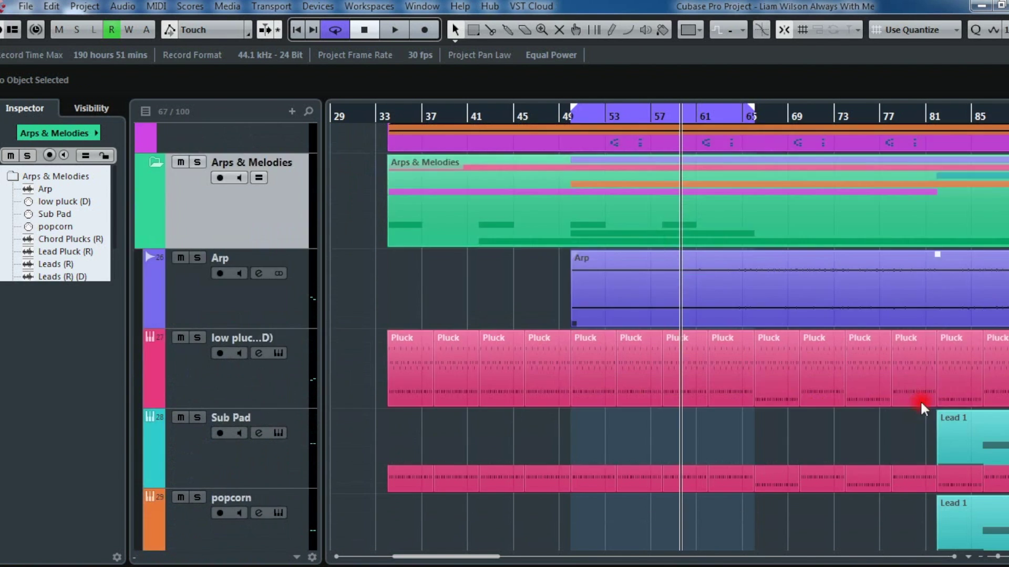
pyautogui.press('g')
pyautogui.press('g')
pyautogui.press('g')
pyautogui.press('g')
pyautogui.press('g')
pyautogui.press('g')
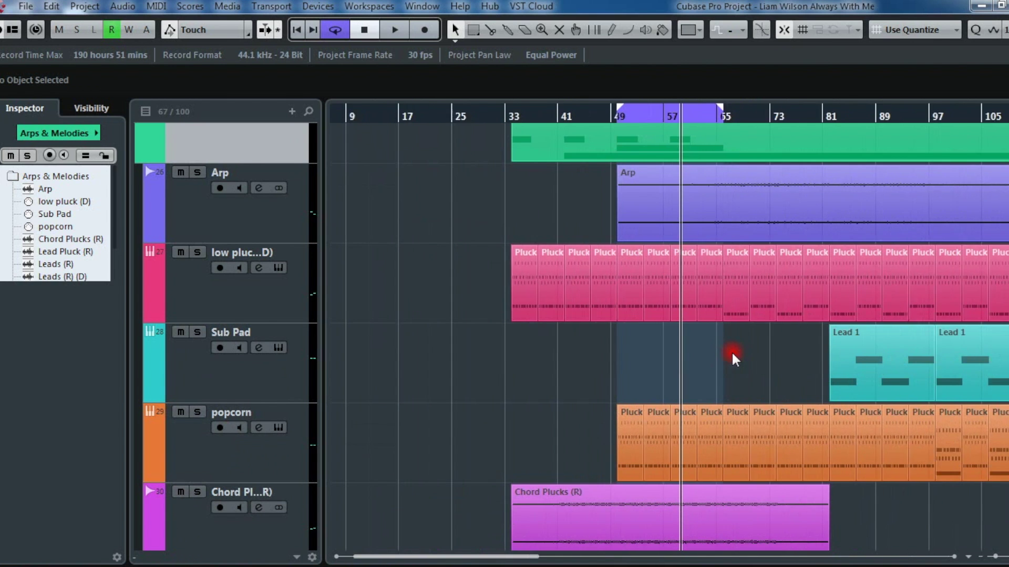
# Step: Solo and play the Arp track, examine its channel settings, close them, and stop playback
pyautogui.click(249, 221)
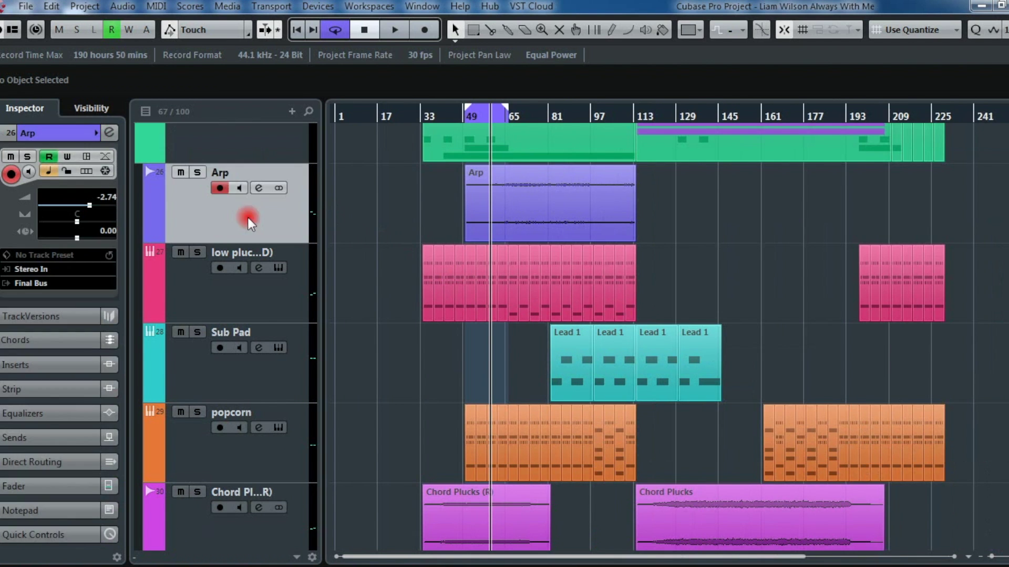
pyautogui.click(200, 173)
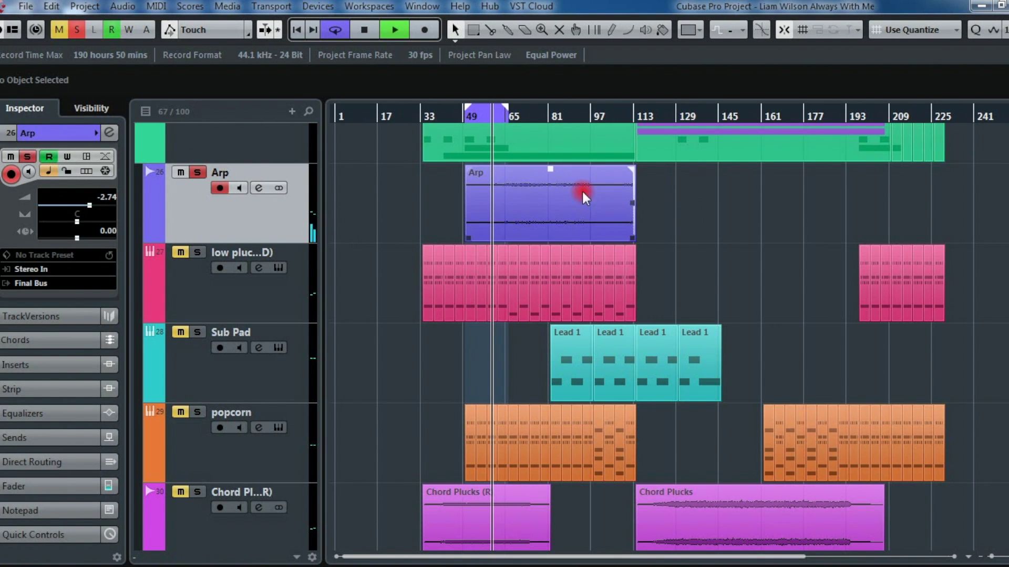
pyautogui.click(109, 132)
pyautogui.click(937, 41)
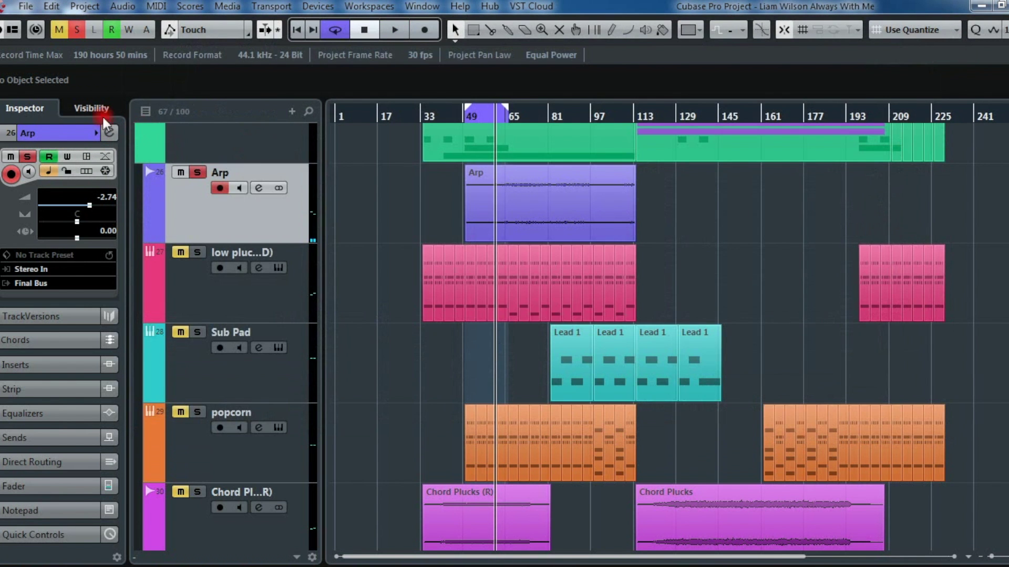
# Step: Make the hidden Arp and low pluck tracks below the bass tracks visible in the track list
pyautogui.click(74, 105)
pyautogui.scroll(-4, 62, 270)
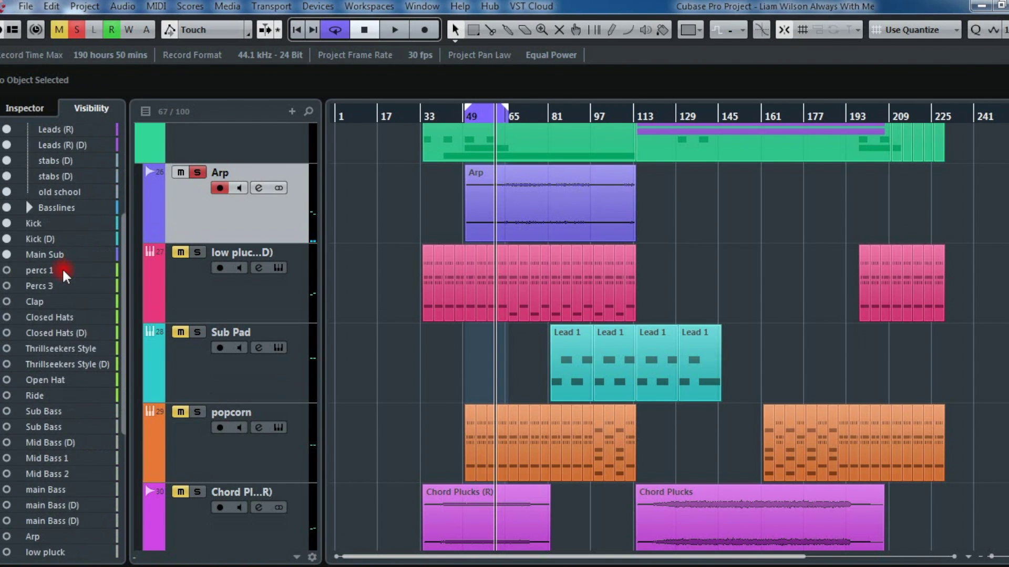
pyautogui.scroll(-4, 59, 269)
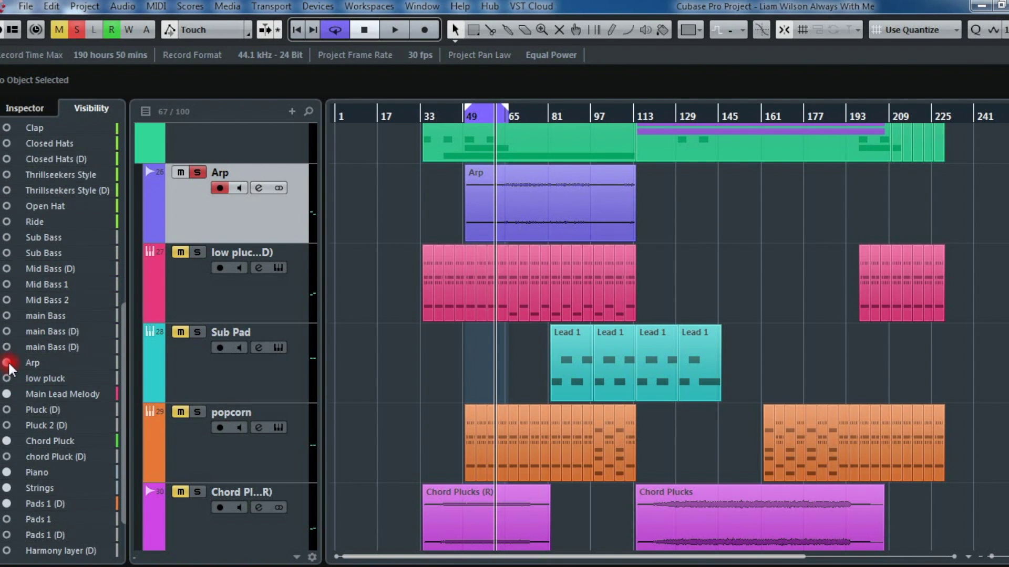
pyautogui.click(6, 362)
pyautogui.scroll(6, 10, 369)
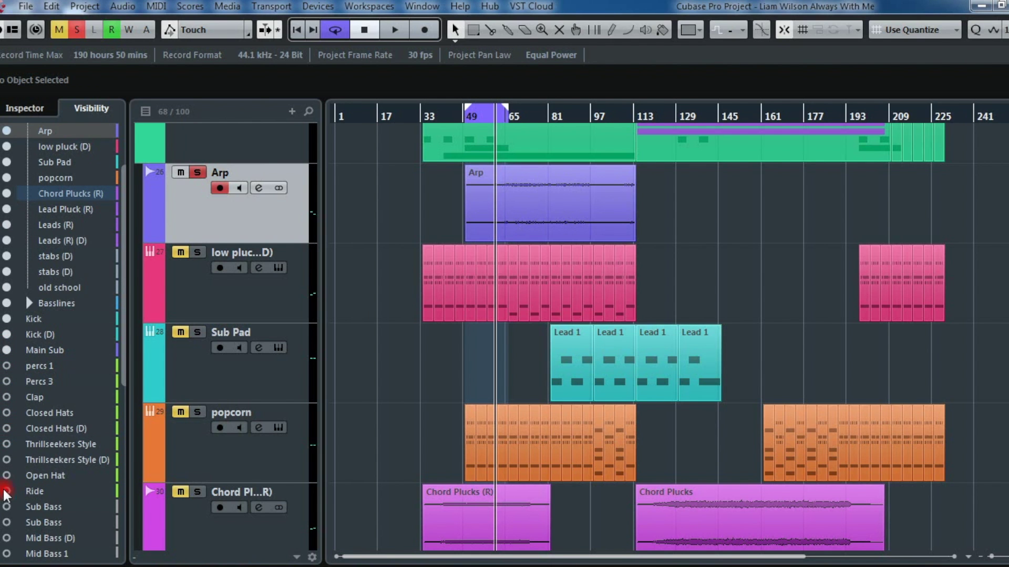
pyautogui.scroll(-4, 5, 495)
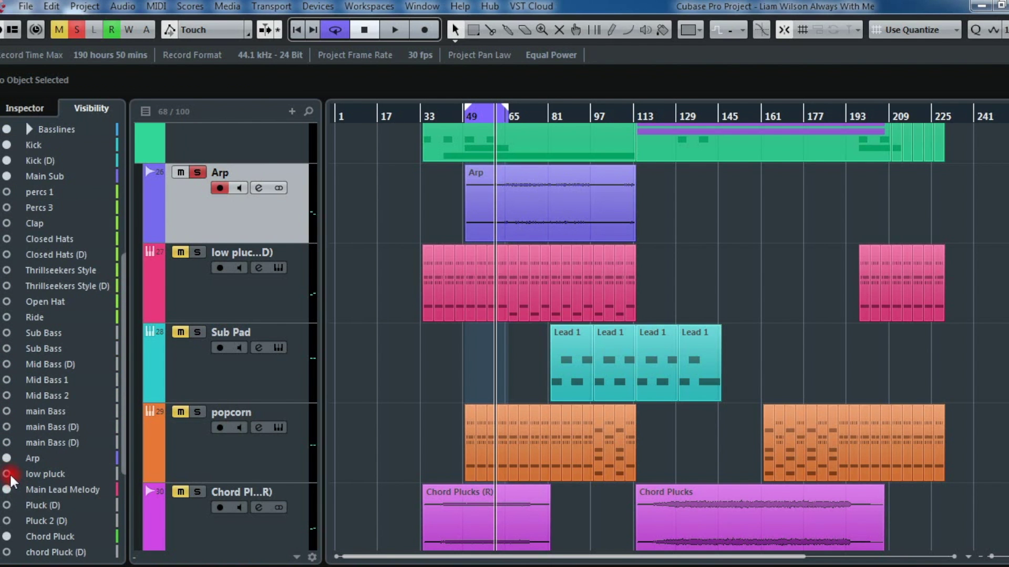
pyautogui.click(6, 473)
# Step: Make the hidden Pluck 2 (D) and Pluck (D) tracks below Main Lead Melody visible in the track list
pyautogui.scroll(4, 10, 478)
pyautogui.scroll(-8, 10, 525)
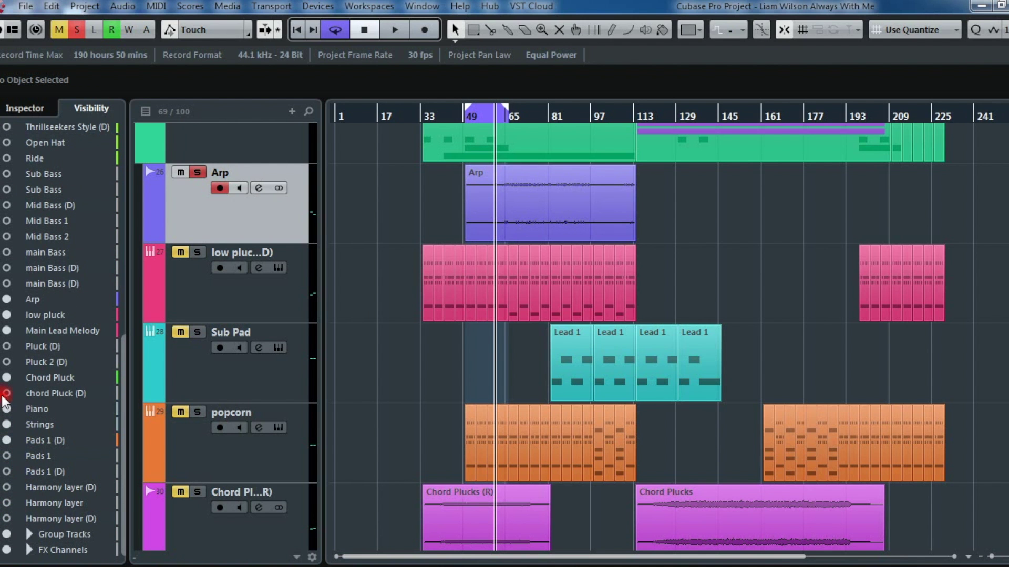
pyautogui.click(7, 362)
pyautogui.scroll(8, 6, 367)
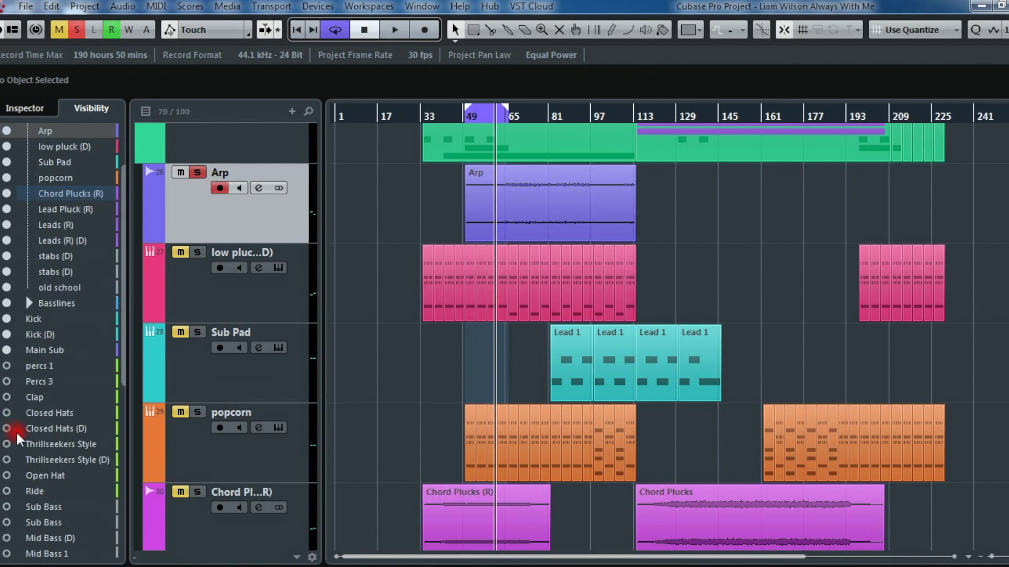
pyautogui.scroll(-6, 34, 382)
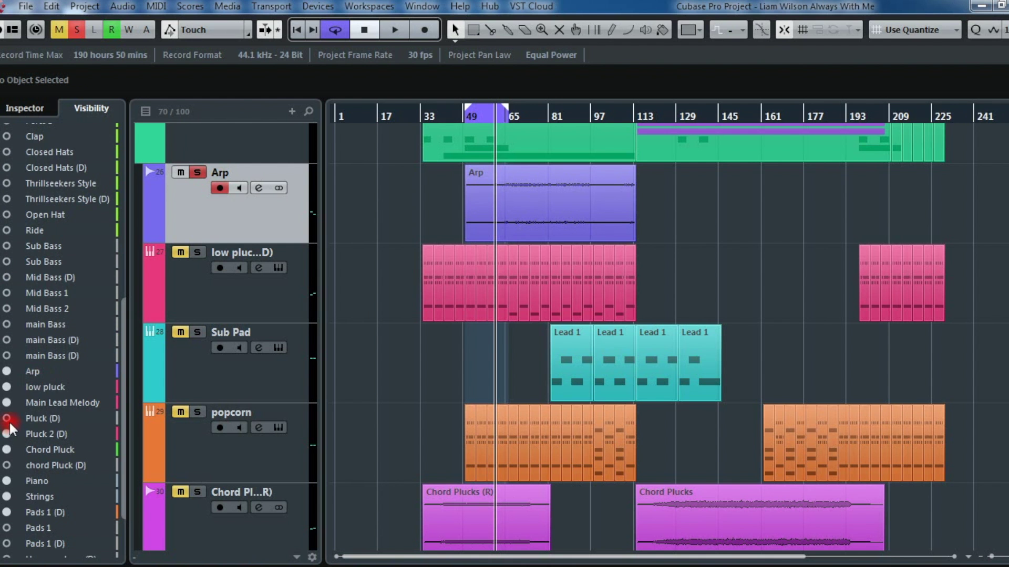
pyautogui.click(7, 419)
# Step: Locate the disabled Arp instrument track below Main Sub and select it
pyautogui.scroll(6, 10, 424)
pyautogui.scroll(5, 846, 423)
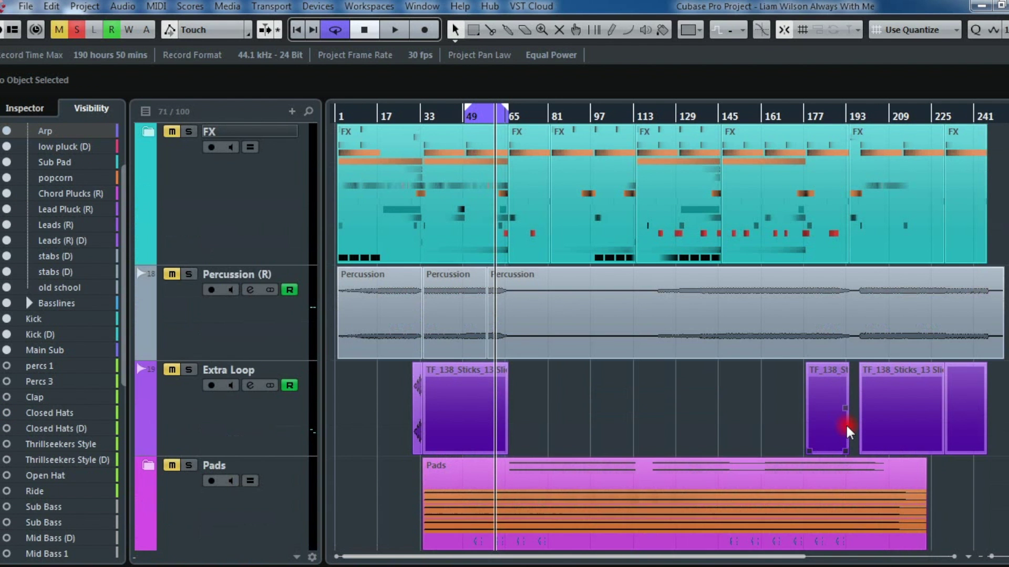
pyautogui.scroll(-10, 843, 428)
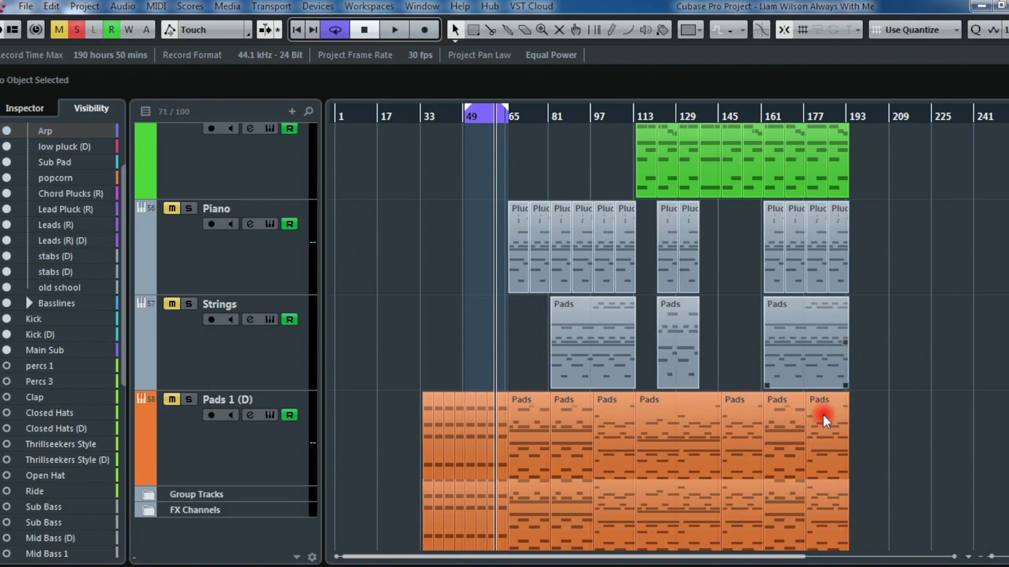
pyautogui.scroll(8, 823, 414)
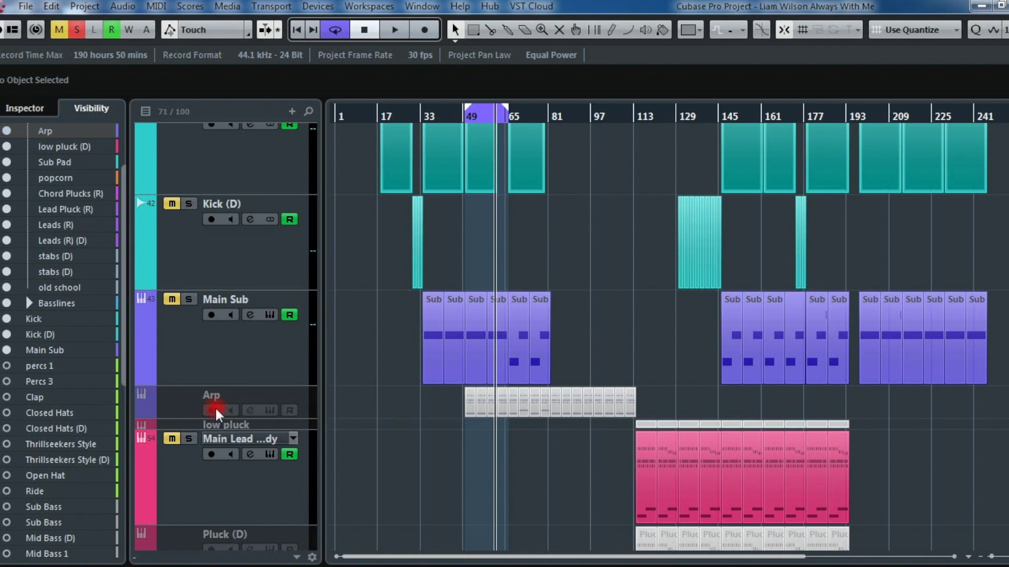
pyautogui.click(241, 401)
# Step: Loop the full length of the Arp audio clip, audition it soloed from around bar 65, and stop playback
pyautogui.scroll(6, 619, 280)
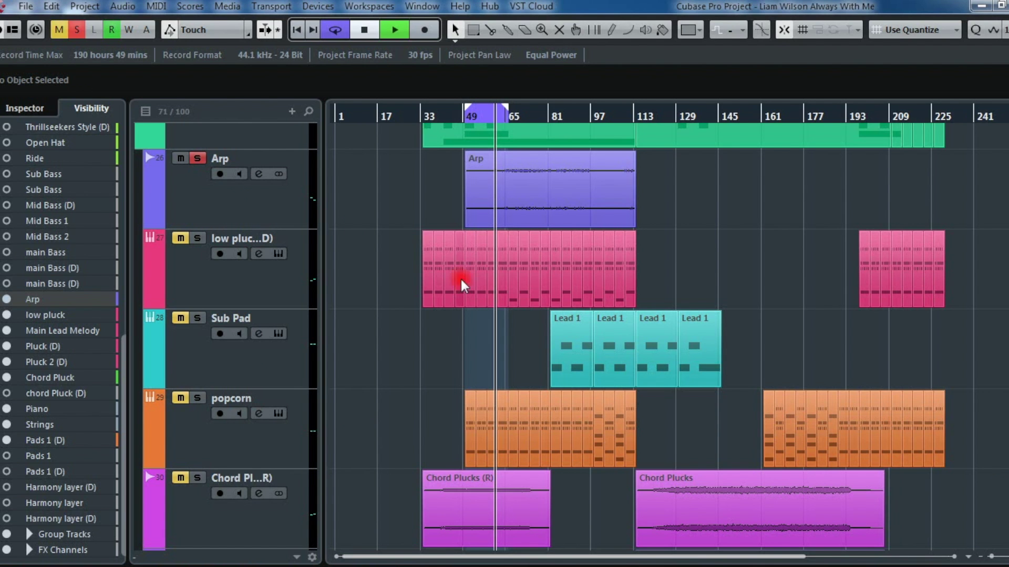
pyautogui.click(569, 188)
pyautogui.press('space')
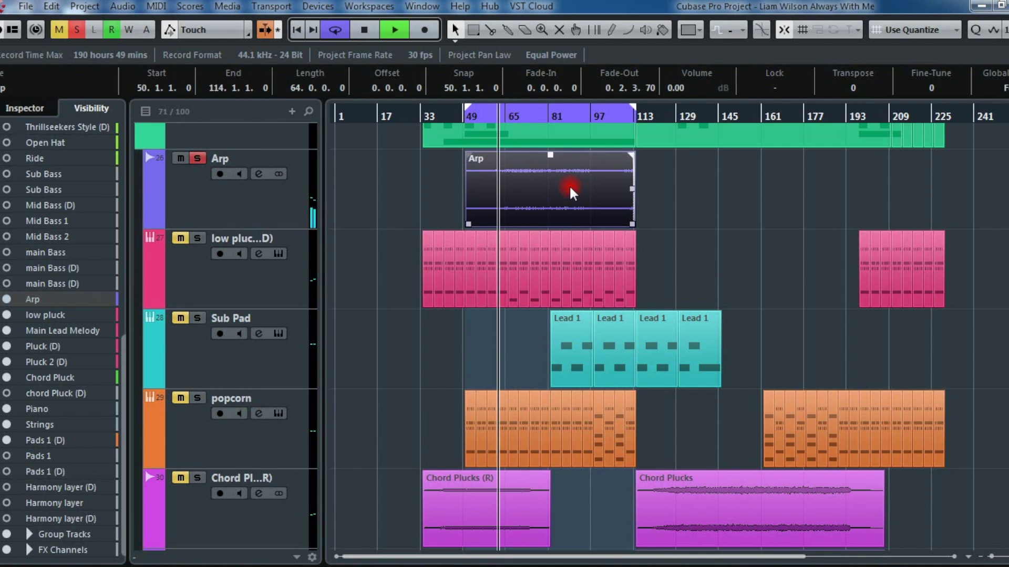
pyautogui.press('p')
pyautogui.click(510, 115)
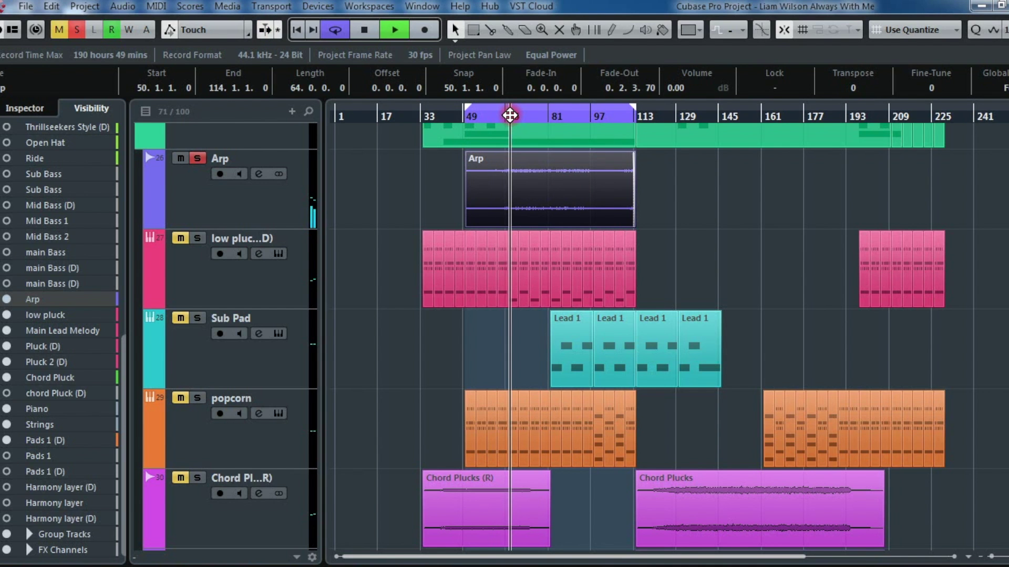
pyautogui.press('space')
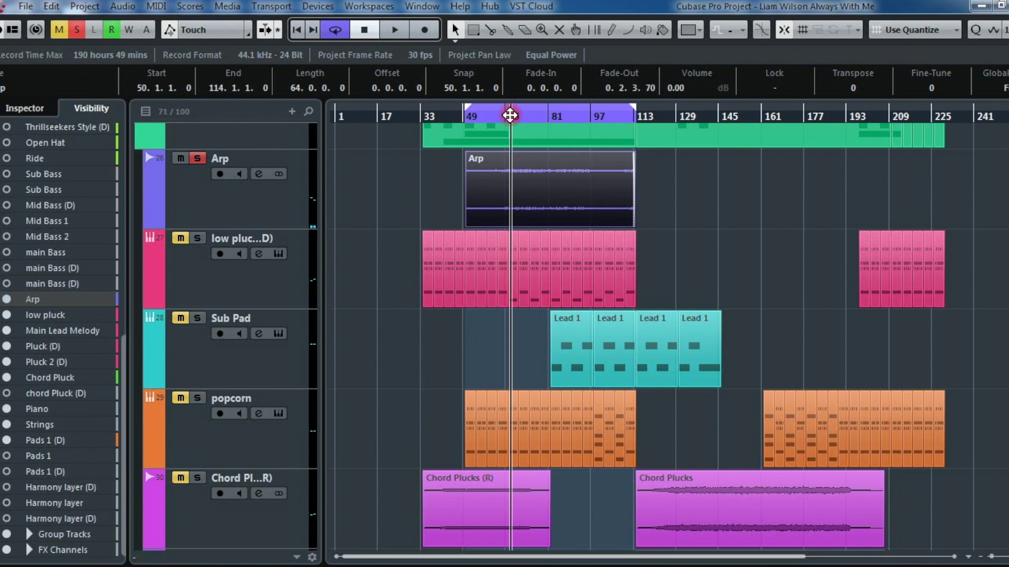
# Step: Audition the Arp track soloed once more, unsolo it, and play it briefly within the full mix
pyautogui.click(253, 195)
pyautogui.click(744, 232)
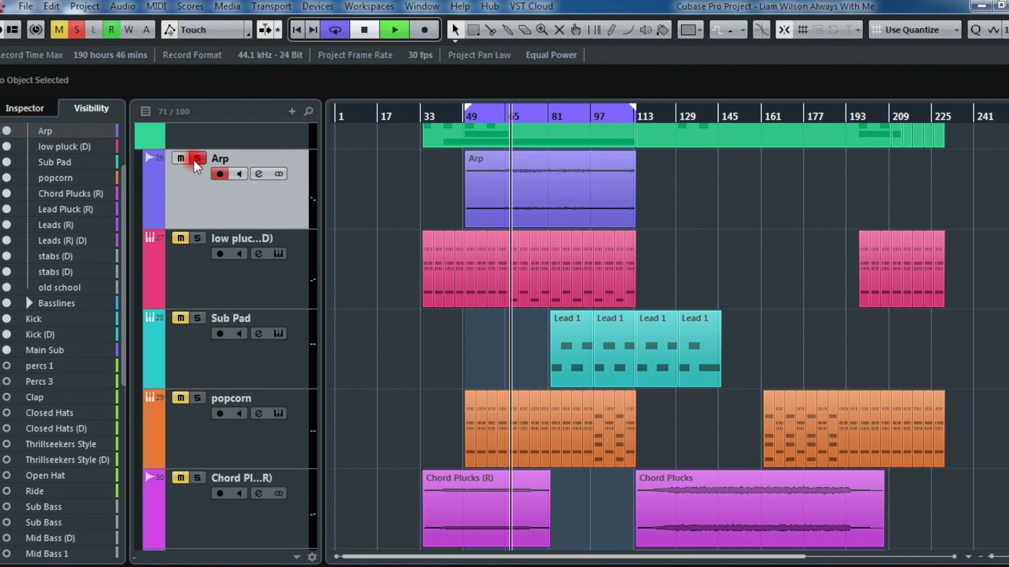
pyautogui.press('space')
pyautogui.press('space')
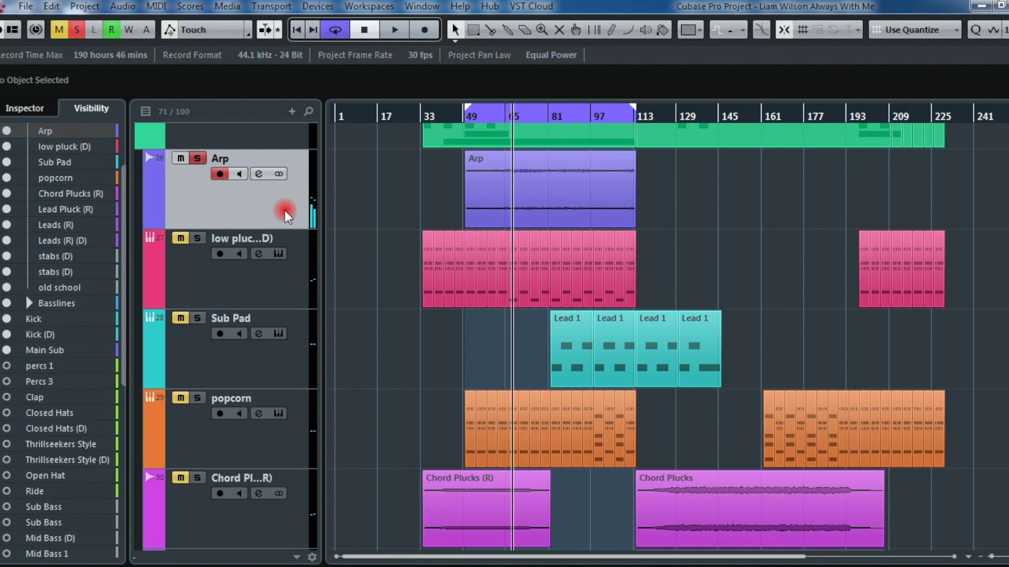
pyautogui.click(196, 160)
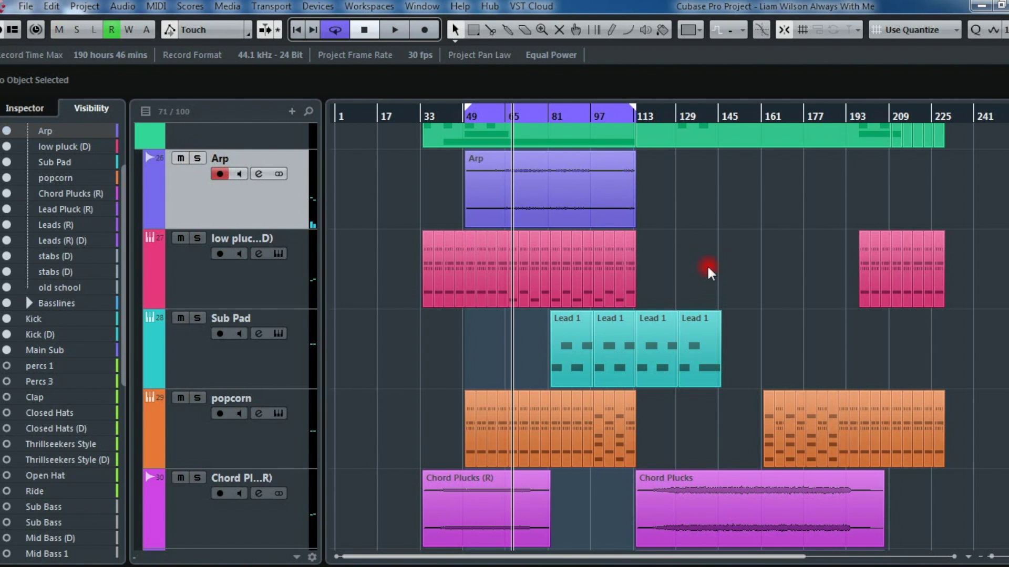
pyautogui.press('space')
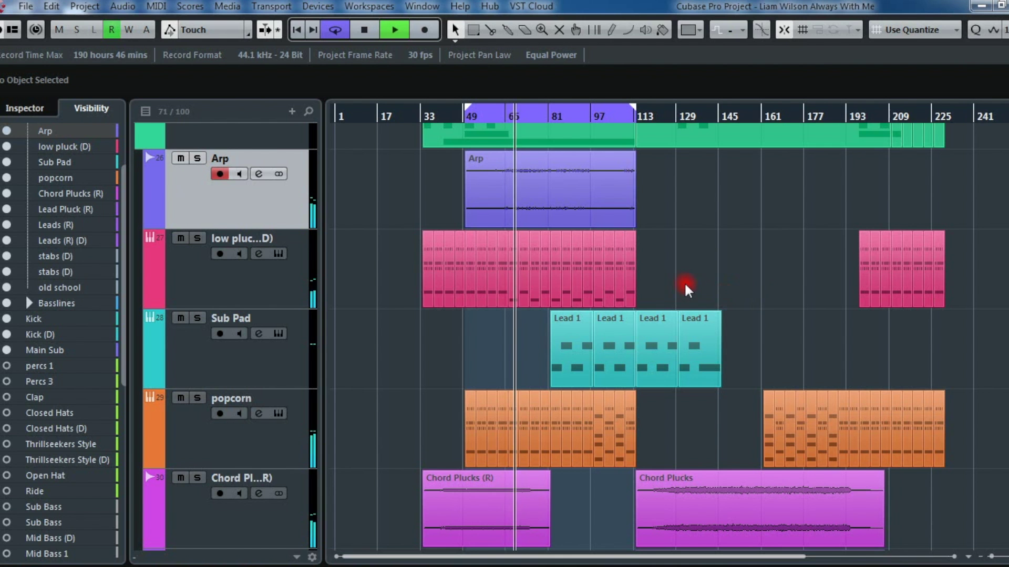
pyautogui.press('space')
# Step: Solo the old school track with its Inspector shown, and enlarge the timeline around its clips from bar 41
pyautogui.scroll(-10, 413, 425)
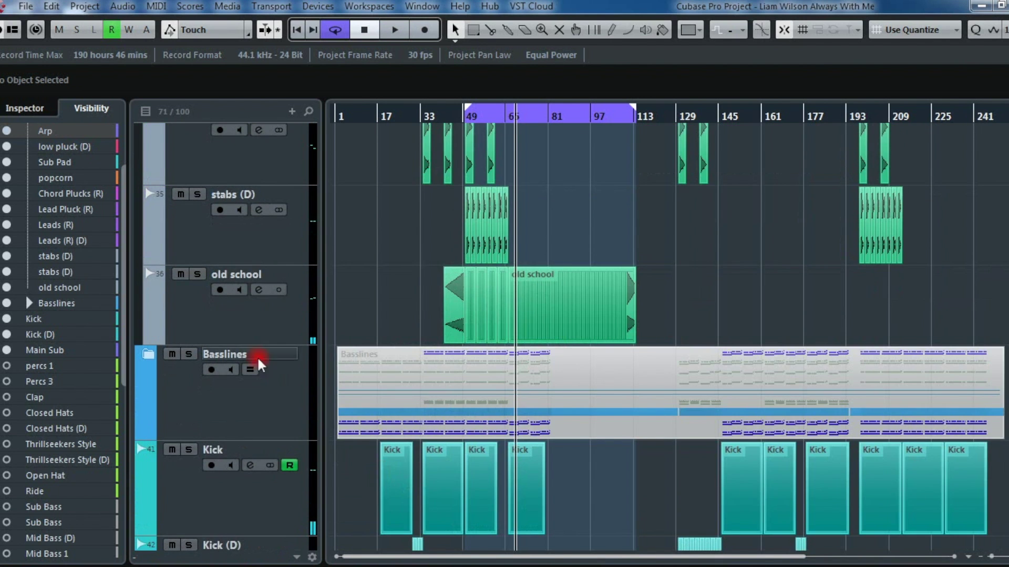
pyautogui.click(226, 318)
pyautogui.click(19, 106)
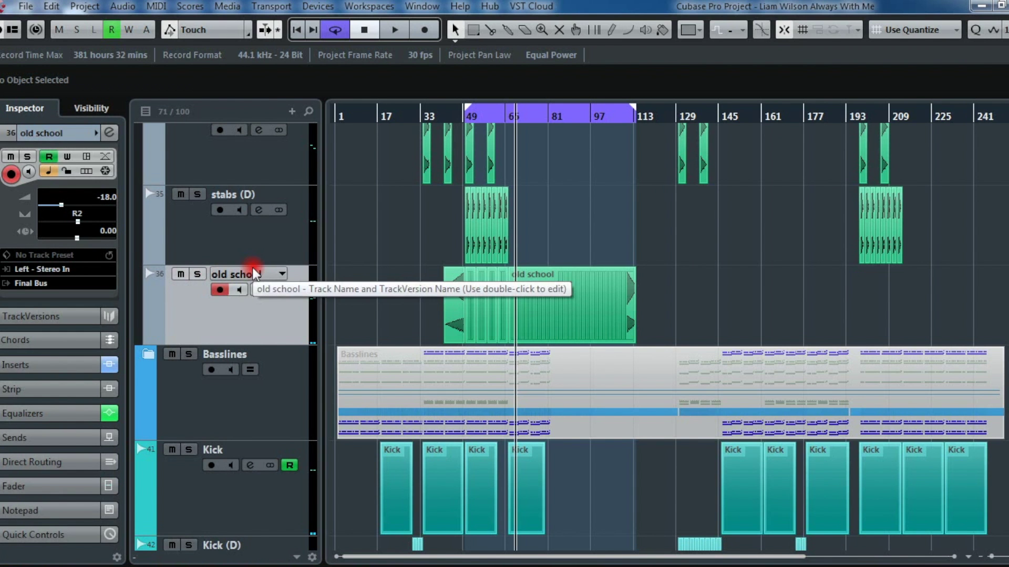
pyautogui.click(197, 274)
pyautogui.press('h')
pyautogui.press('h')
pyautogui.press('h')
pyautogui.press('h')
pyautogui.press('h')
pyautogui.press('h')
pyautogui.press('h')
pyautogui.press('h')
pyautogui.press('h')
pyautogui.press('h')
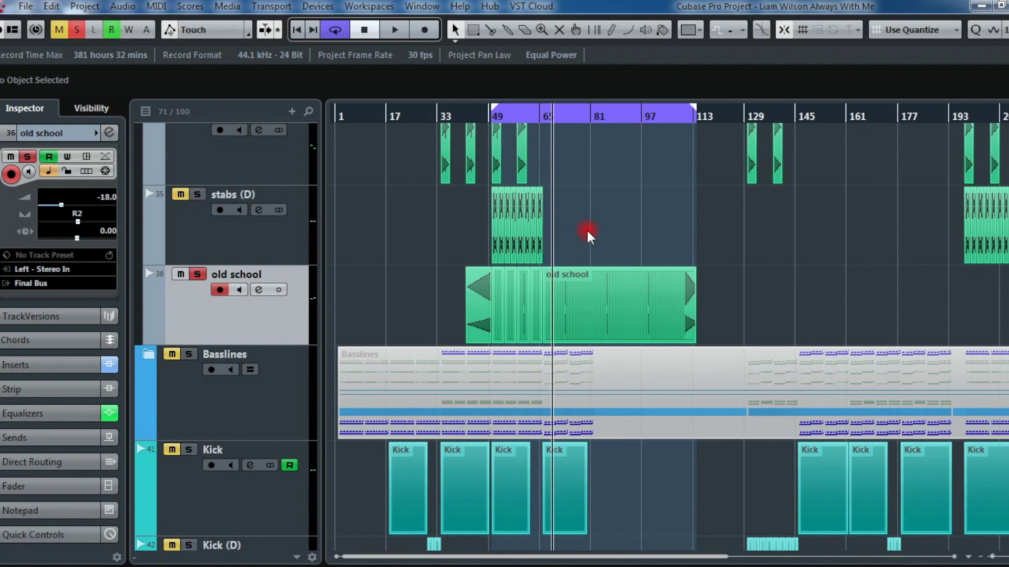
pyautogui.press('g')
pyautogui.press('g')
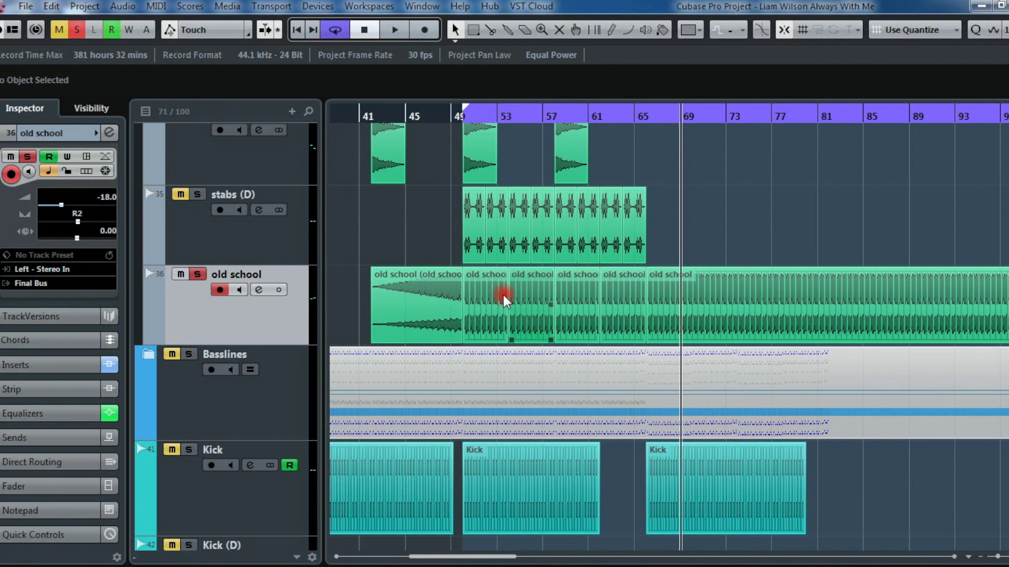
# Step: Loop the old school clip spanning bars 50 to 54, and play it soloed
pyautogui.click(487, 295)
pyautogui.press('l')
pyautogui.press('p')
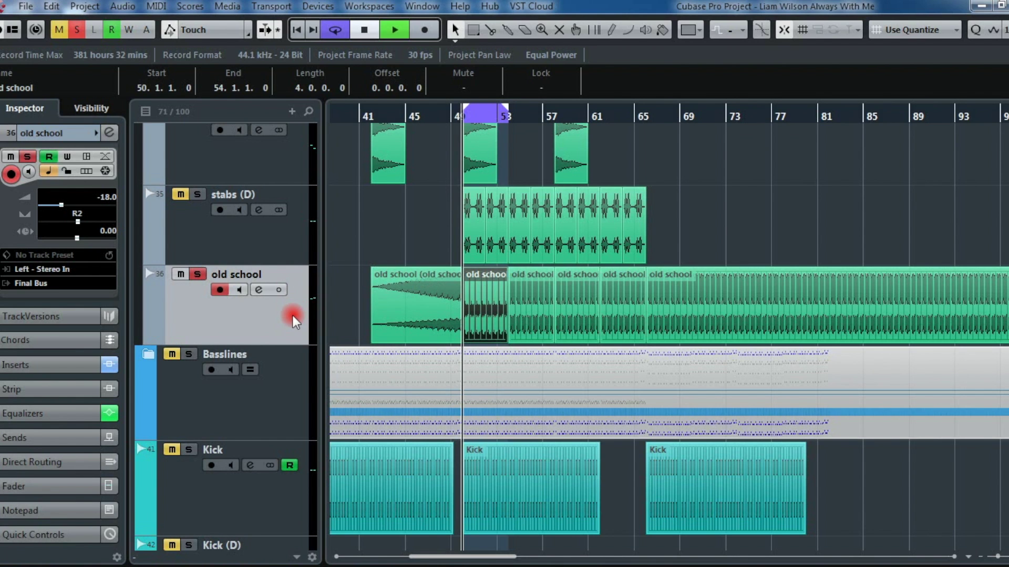
pyautogui.press('space')
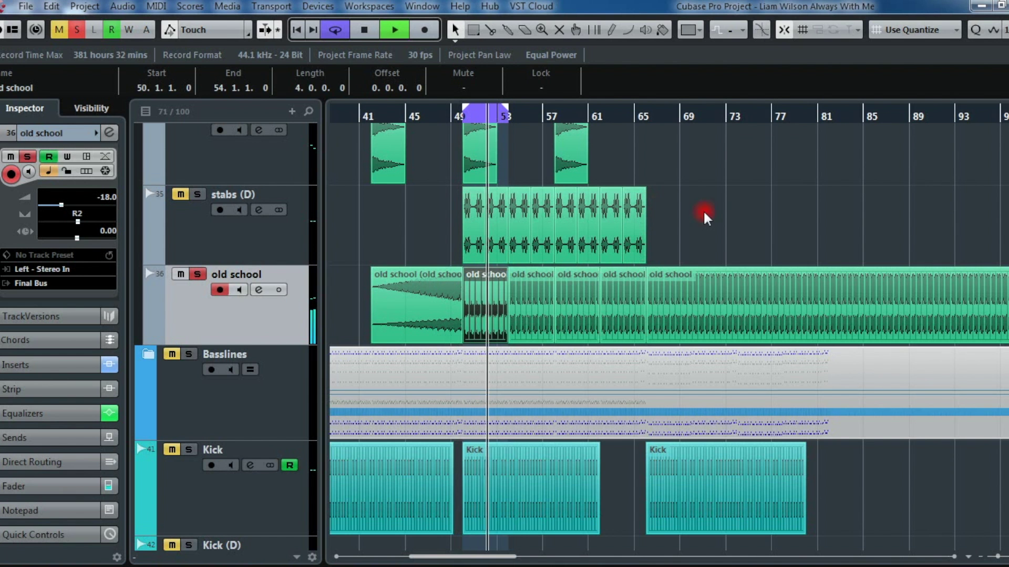
pyautogui.press('space')
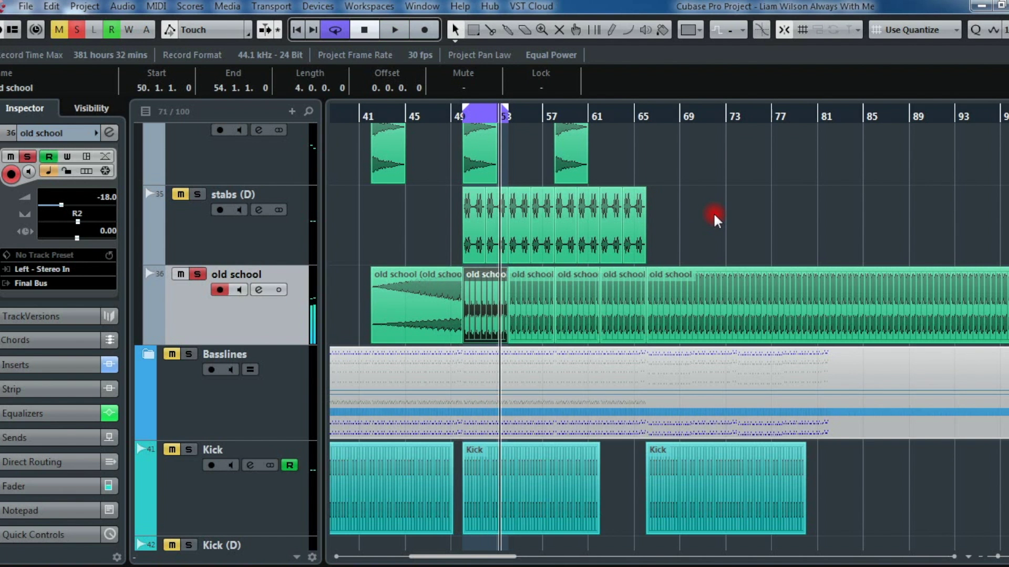
# Step: Compare the old school track with its inserts bypassed and active in the channel settings, close them, and stop playback
pyautogui.click(259, 290)
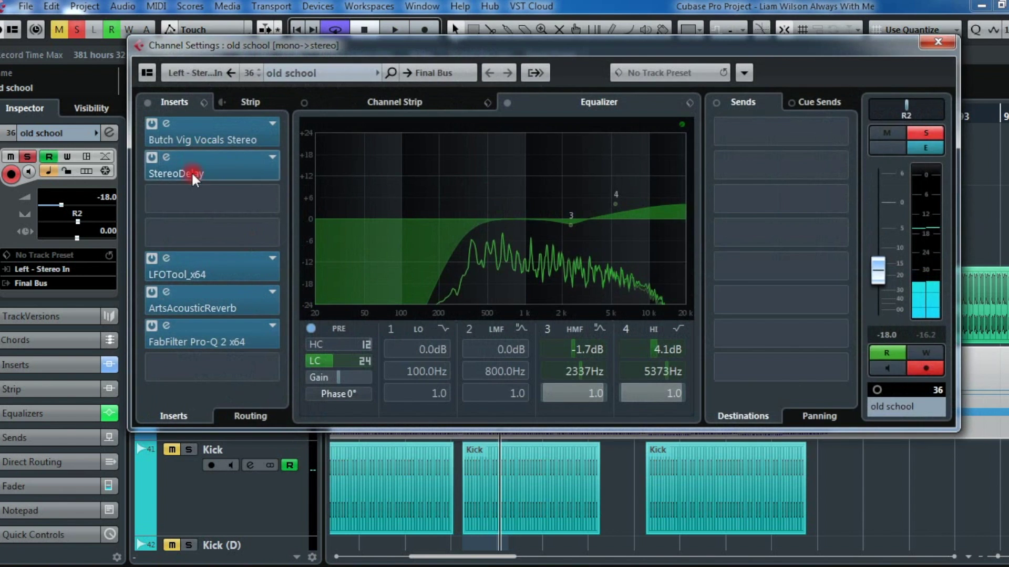
pyautogui.click(149, 103)
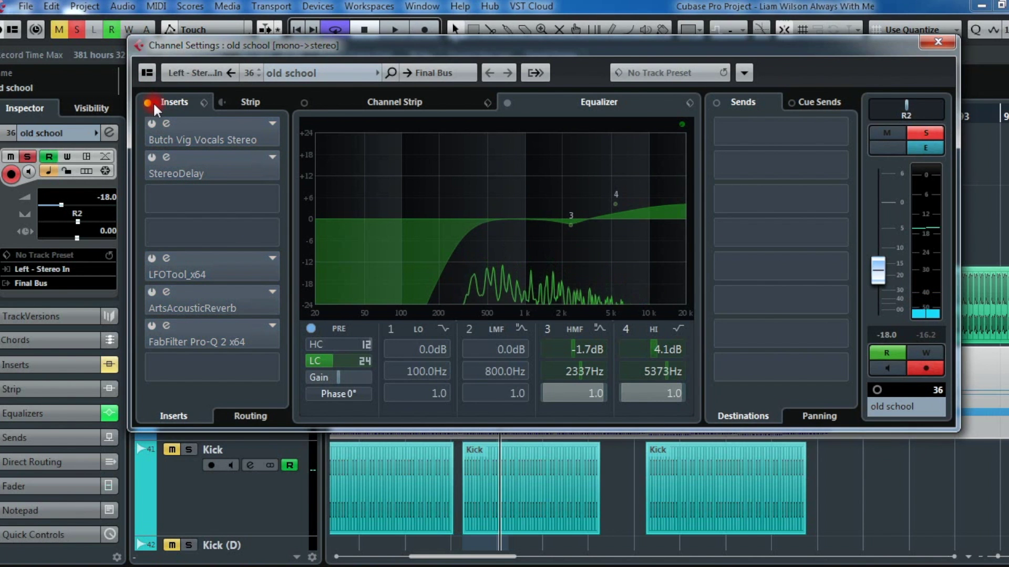
pyautogui.click(745, 56)
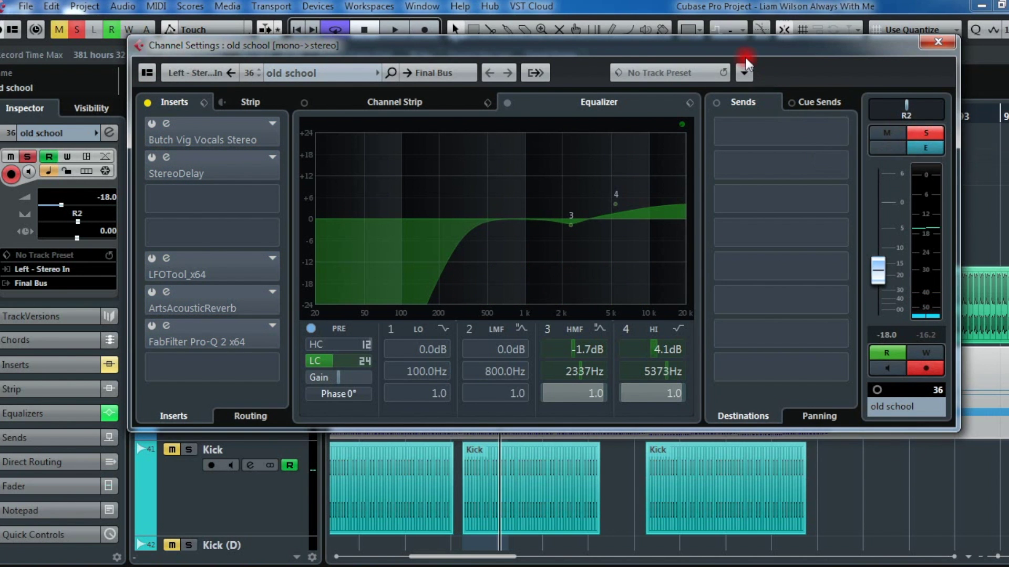
pyautogui.press('space')
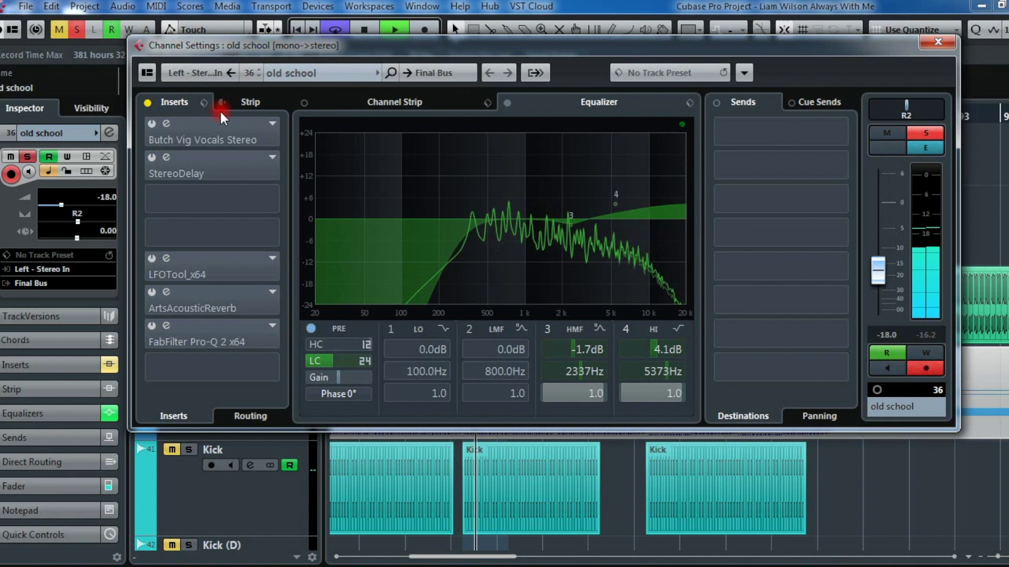
pyautogui.click(150, 102)
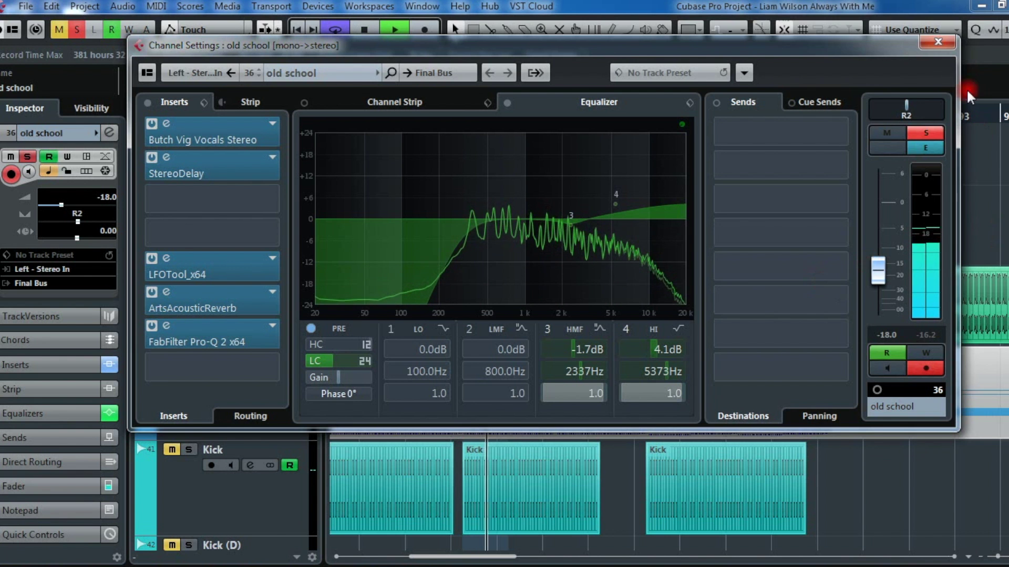
pyautogui.click(938, 42)
pyautogui.press('space')
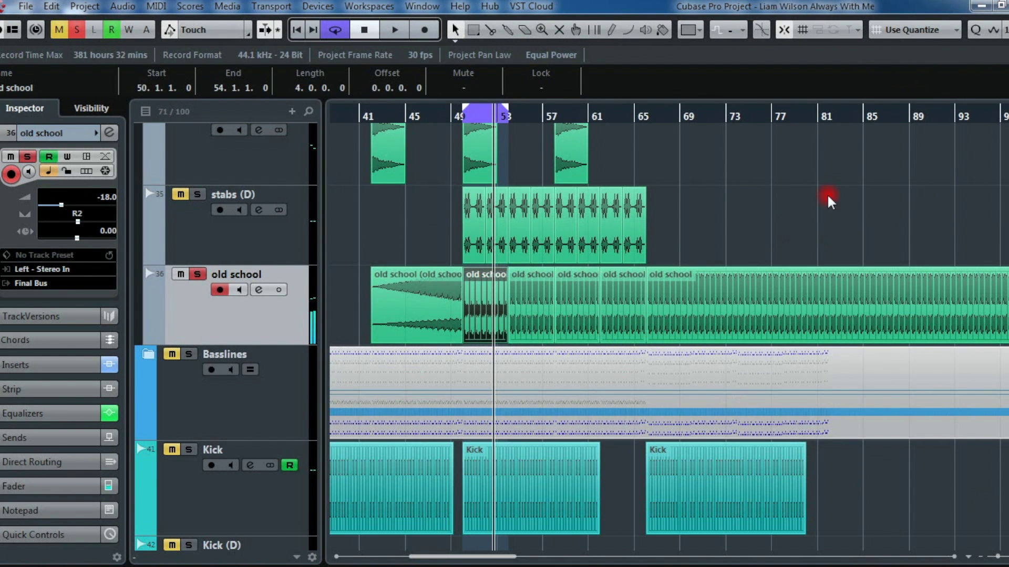
# Step: Unsolo old school, loop the clips of the stabs (D) track directly above it, and play that track soloed
pyautogui.click(197, 274)
pyautogui.scroll(3, 630, 357)
pyautogui.scroll(-3, 612, 417)
pyautogui.moveTo(711, 241); pyautogui.dragTo(351, 237)
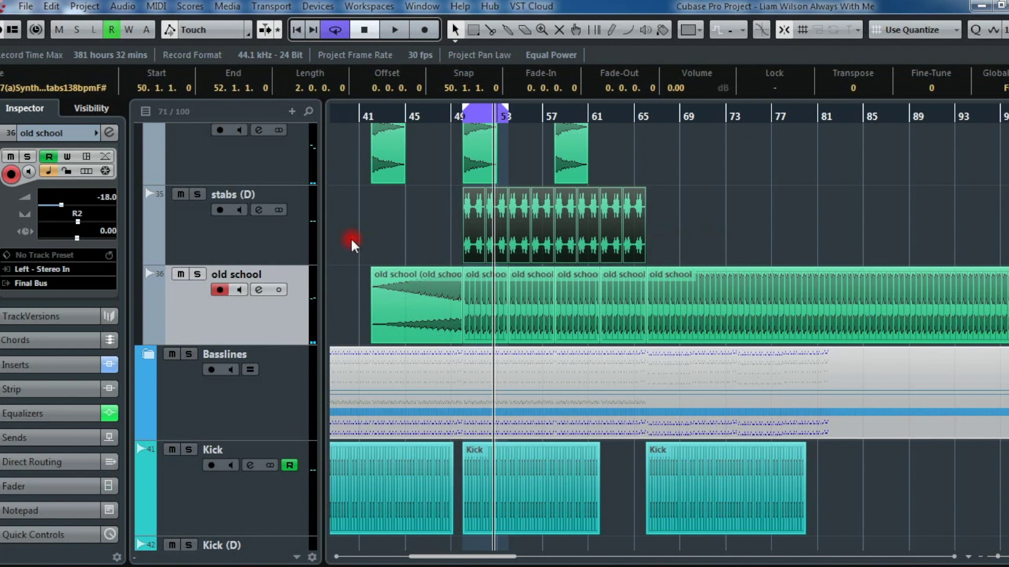
pyautogui.press('p')
pyautogui.click(197, 194)
pyautogui.press('space')
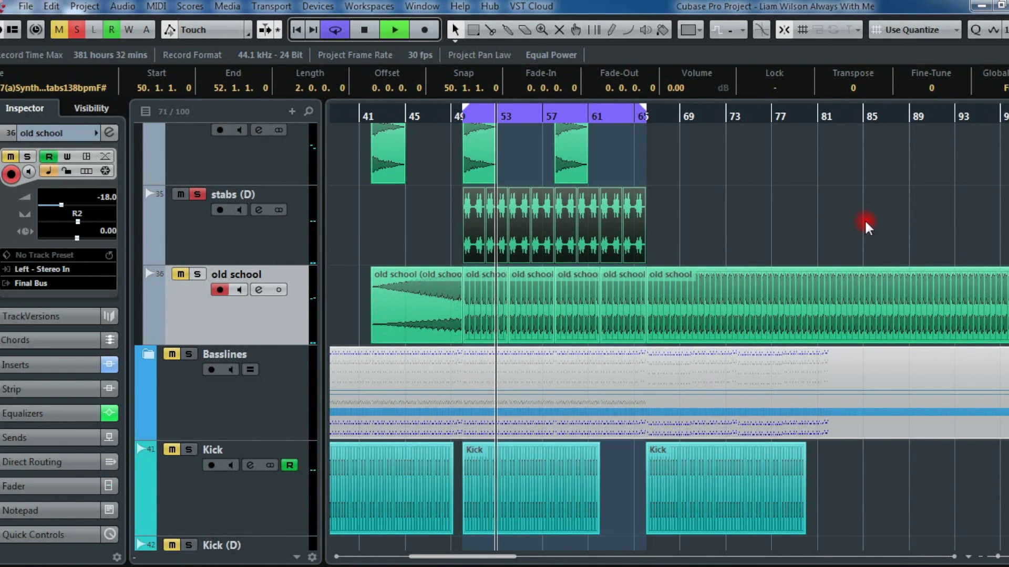
# Step: Select the first clip of the soloed stabs (D) track, stop playback, and unsolo the track
pyautogui.scroll(2, 801, 234)
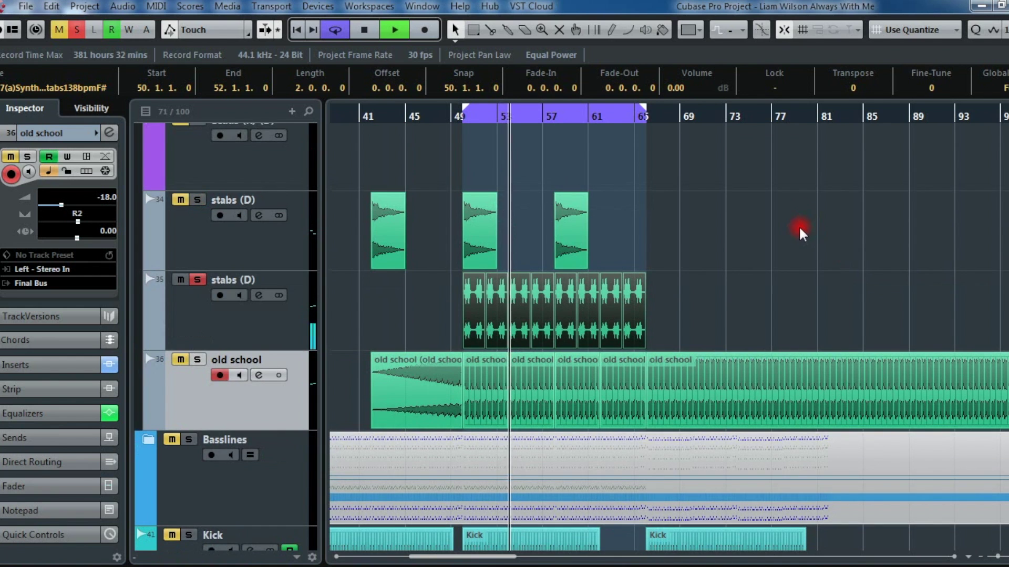
pyautogui.click(410, 319)
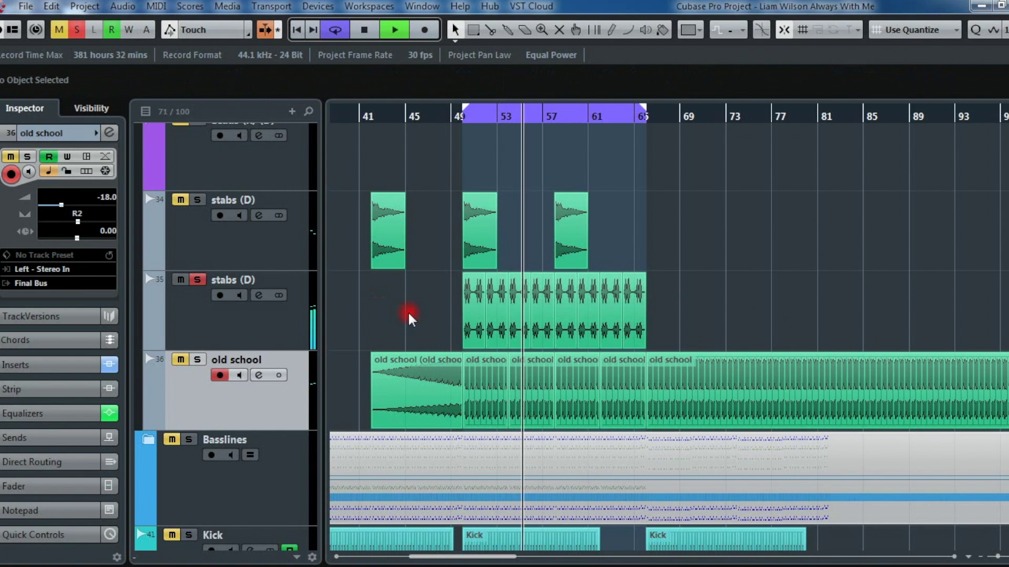
pyautogui.click(471, 314)
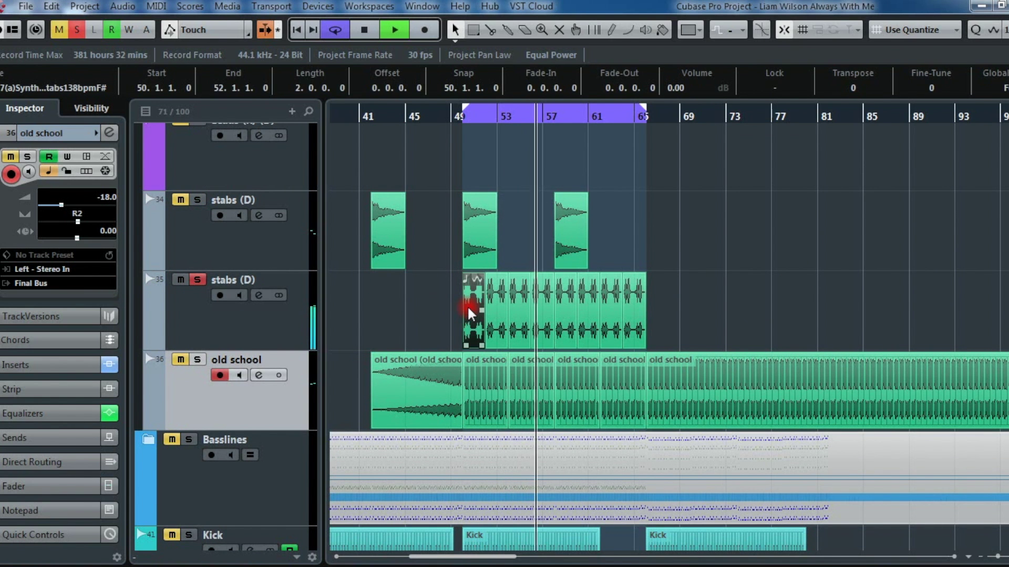
pyautogui.press('space')
pyautogui.click(198, 279)
# Step: Reduce the track heights to show the whole Arps & Melodies folder, and solo the popcorn track
pyautogui.scroll(2, 685, 297)
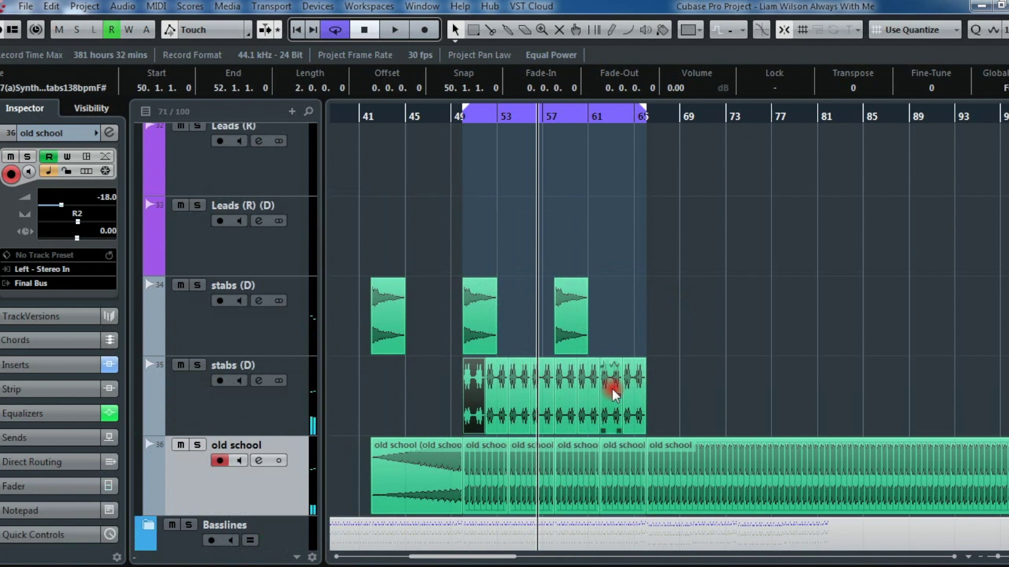
pyautogui.hotkey('shift', 'g')
pyautogui.hotkey('shift', 'g')
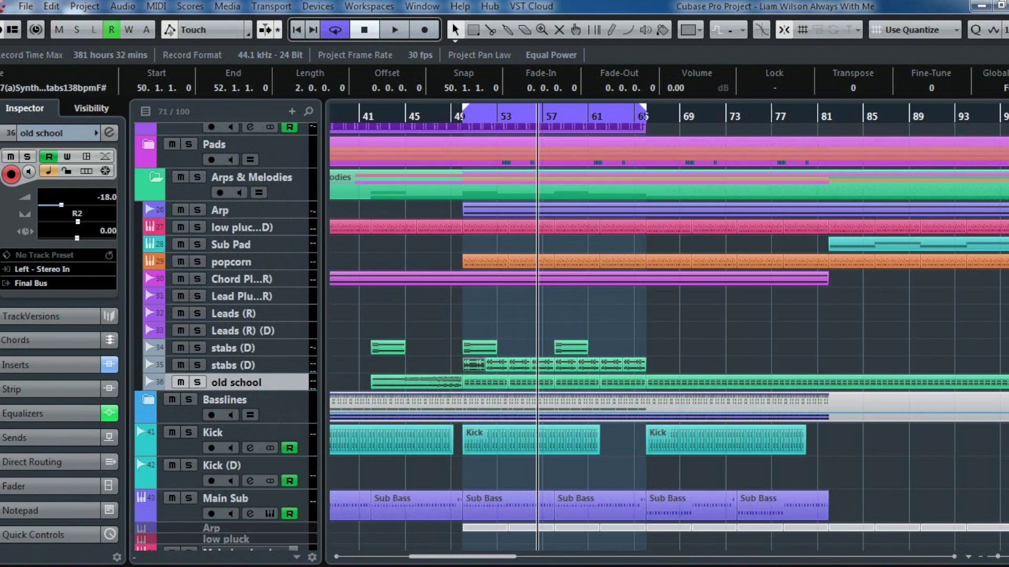
pyautogui.click(219, 260)
pyautogui.click(198, 261)
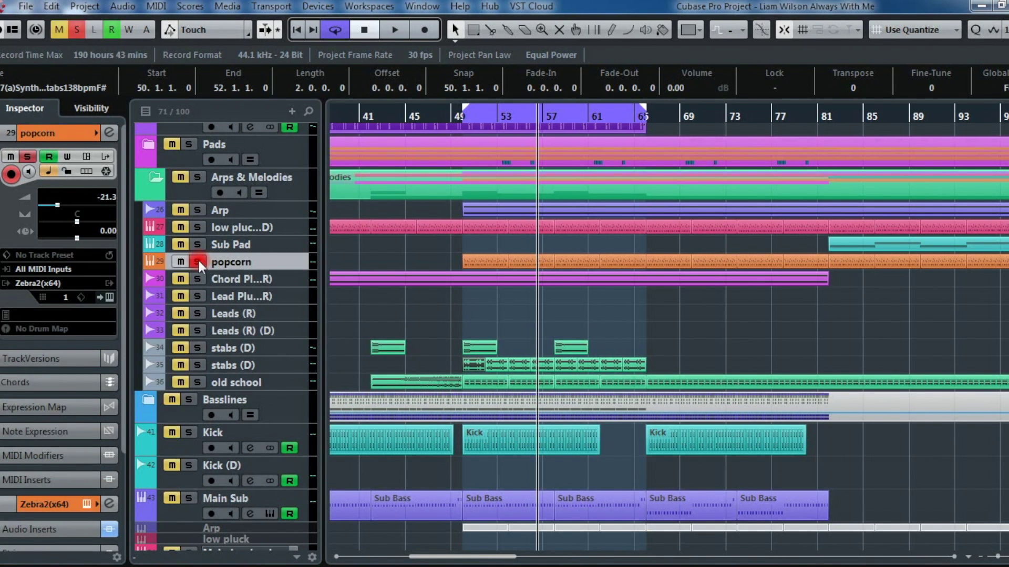
# Step: Display the popcorn track's Zebra2 instrument with the HS Dropsicles patch, start playback of the soloed track, and close the instrument
pyautogui.press('g')
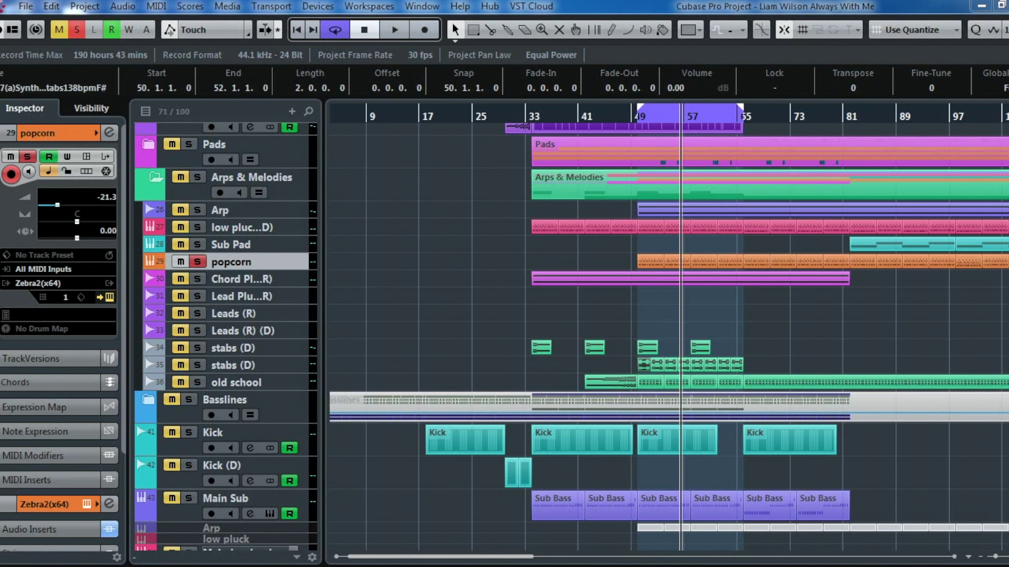
pyautogui.moveTo(1006, 173); pyautogui.dragTo(536, 188)
pyautogui.press('space')
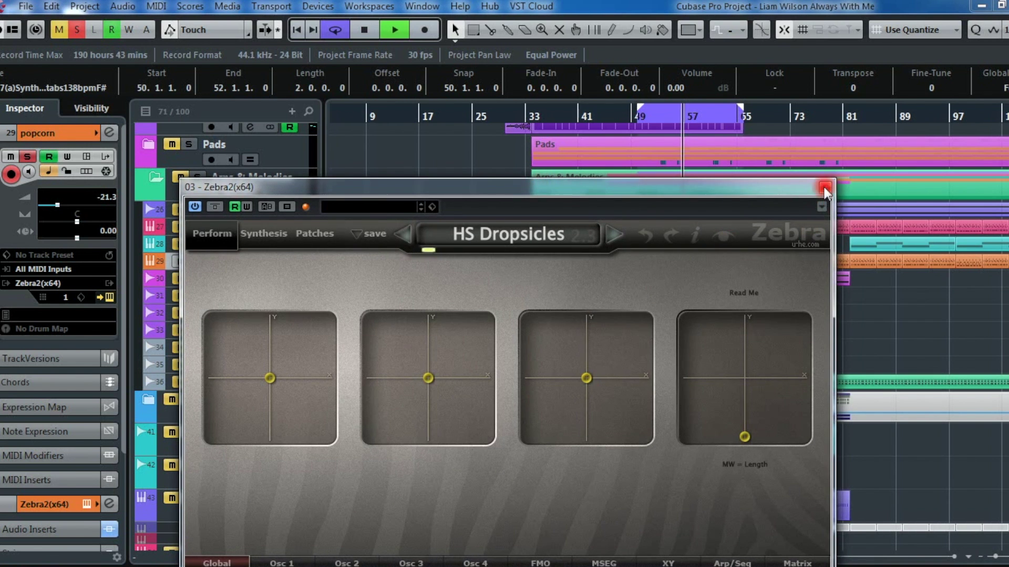
pyautogui.click(824, 187)
# Step: Collapse the Arps & Melodies folder and solo the Kick track along with popcorn during playback
pyautogui.press('g')
pyautogui.press('g')
pyautogui.press('g')
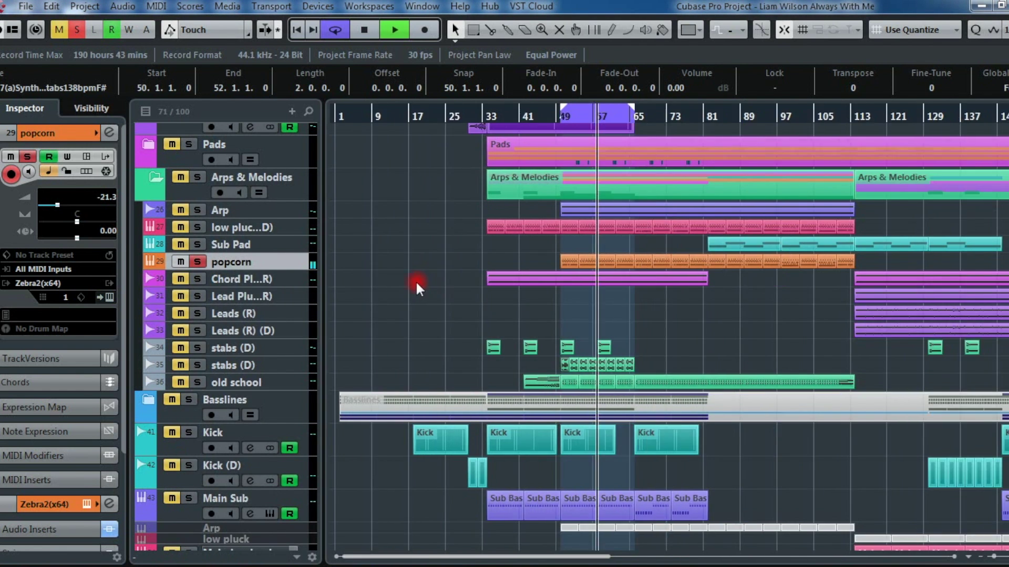
pyautogui.scroll(3, 401, 285)
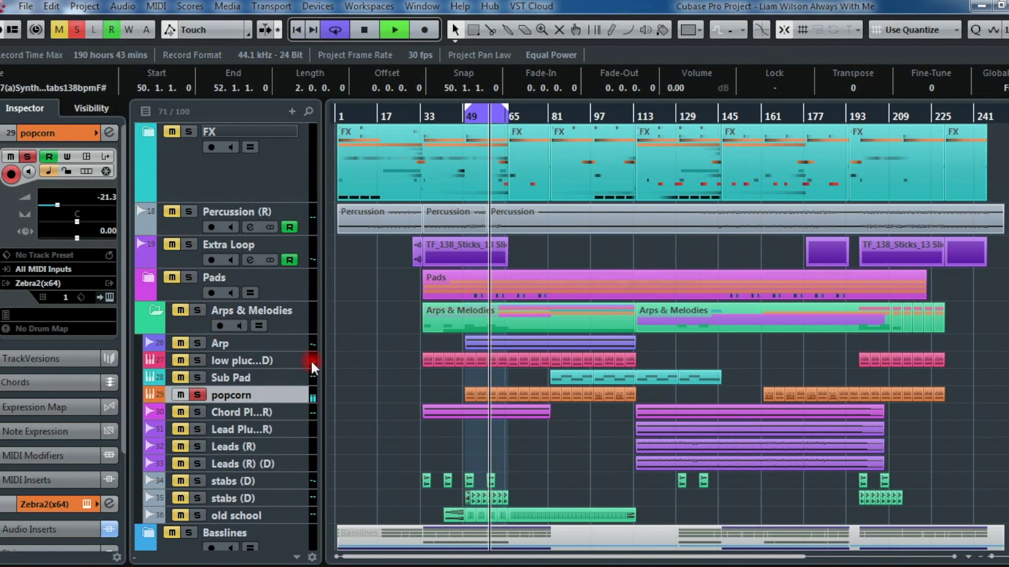
pyautogui.scroll(-2, 320, 384)
pyautogui.scroll(-4, 320, 384)
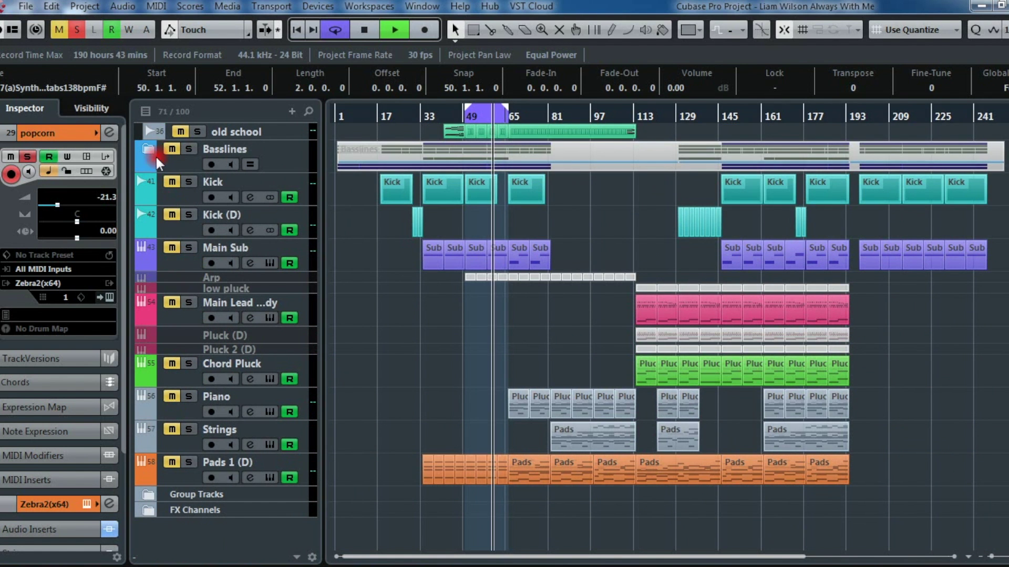
pyautogui.scroll(4, 252, 290)
pyautogui.click(153, 262)
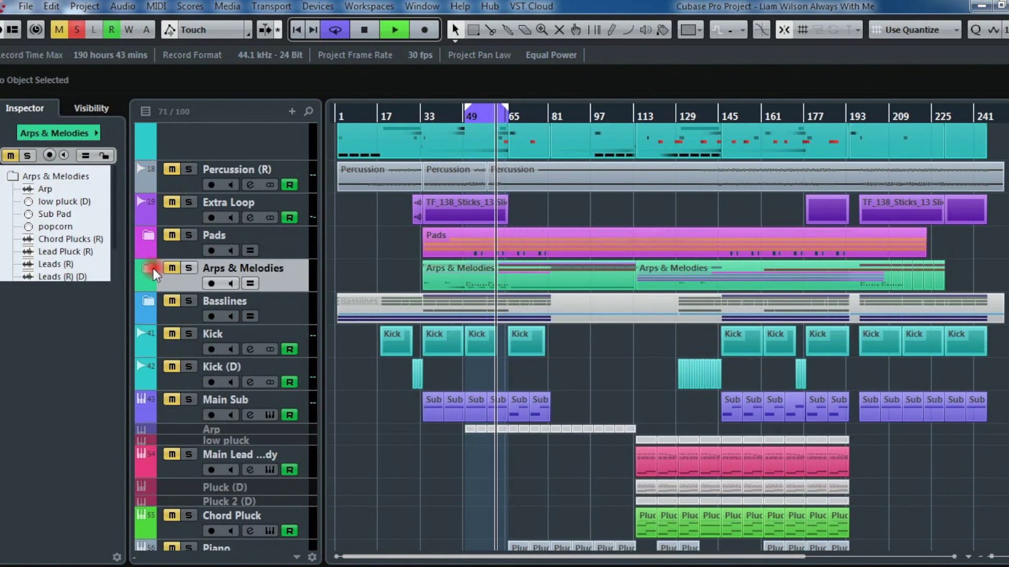
pyautogui.click(171, 334)
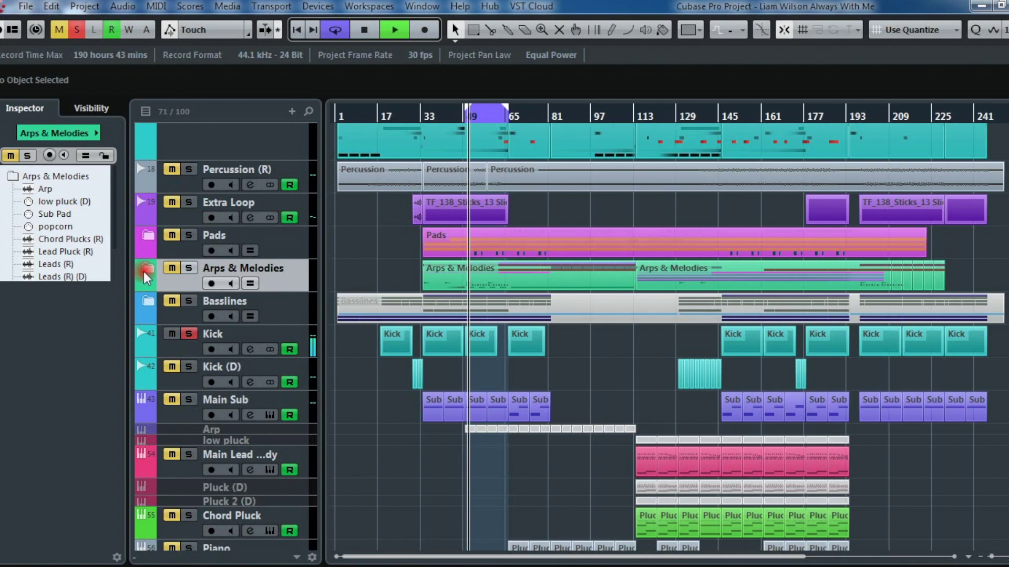
# Step: Expand the Arps & Melodies folder, add low pluck (D) and Arp to the soloed tracks, audition them together, and stop playback
pyautogui.click(145, 269)
pyautogui.click(181, 317)
pyautogui.click(180, 299)
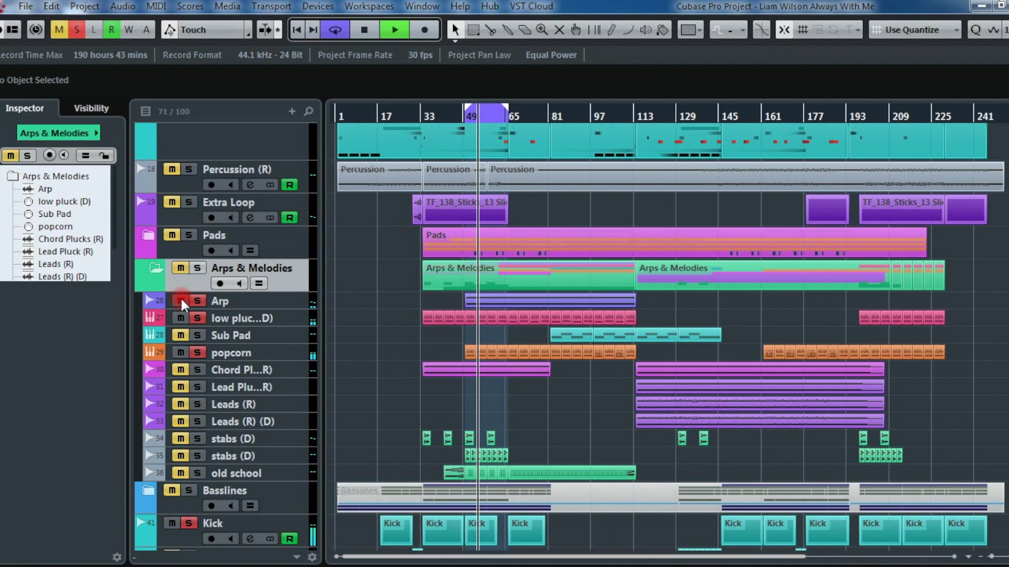
pyautogui.click(396, 350)
pyautogui.press('space')
# Step: Unsolo the popcorn and Arp tracks, and select the low pluck (D) track with its solo kept on
pyautogui.click(118, 256)
pyautogui.click(198, 351)
pyautogui.click(199, 311)
pyautogui.click(200, 298)
pyautogui.click(117, 313)
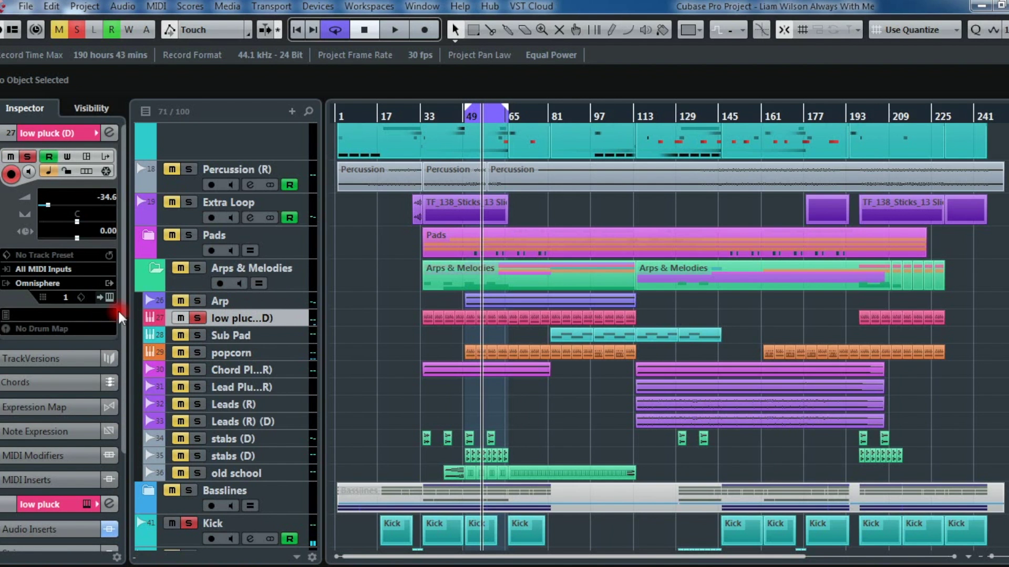
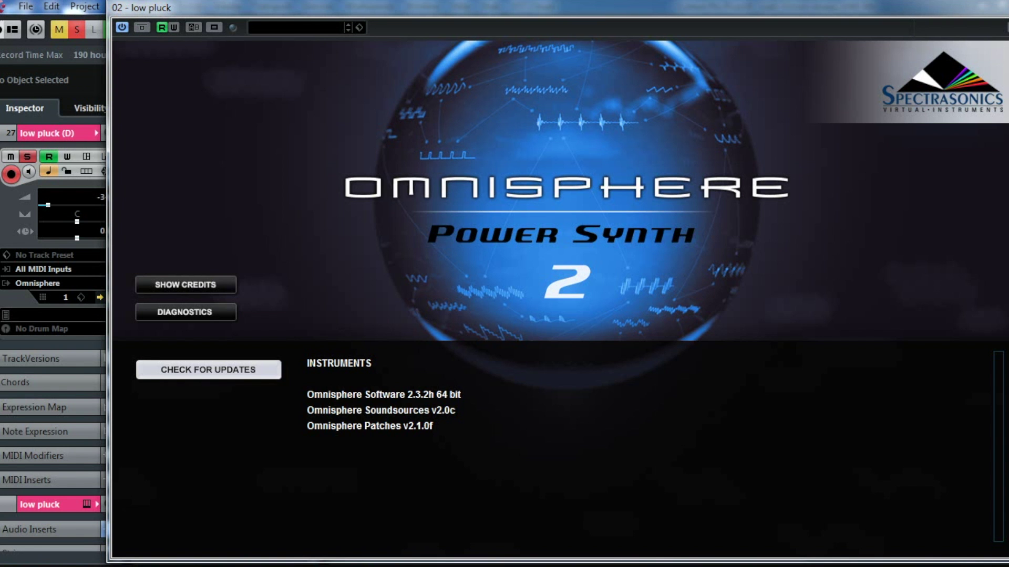
# Step: Show the low pluck's Omnisphere main page with the Octavio Seq patch and close the instrument window
pyautogui.click(543, 235)
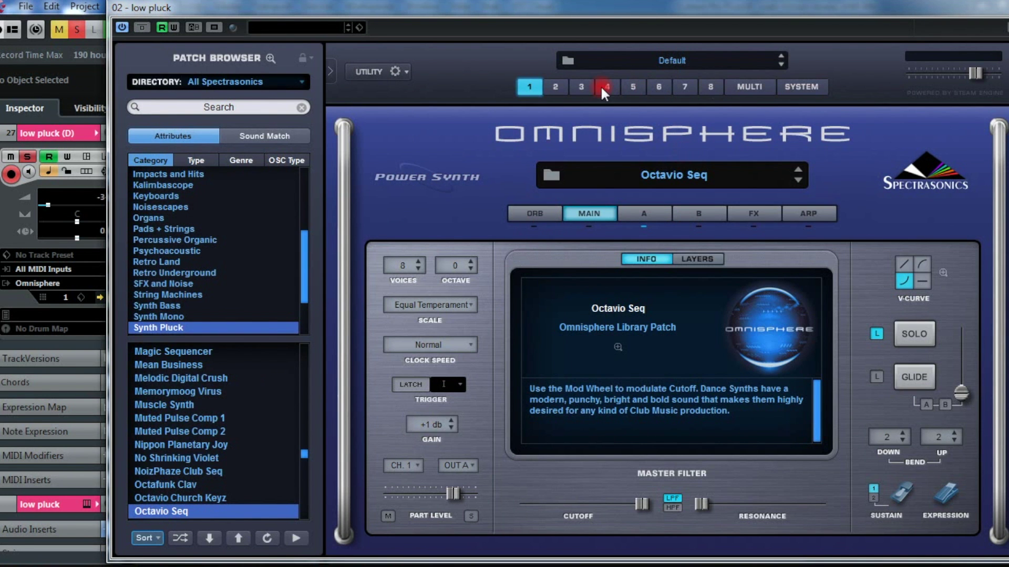
pyautogui.click(917, 14)
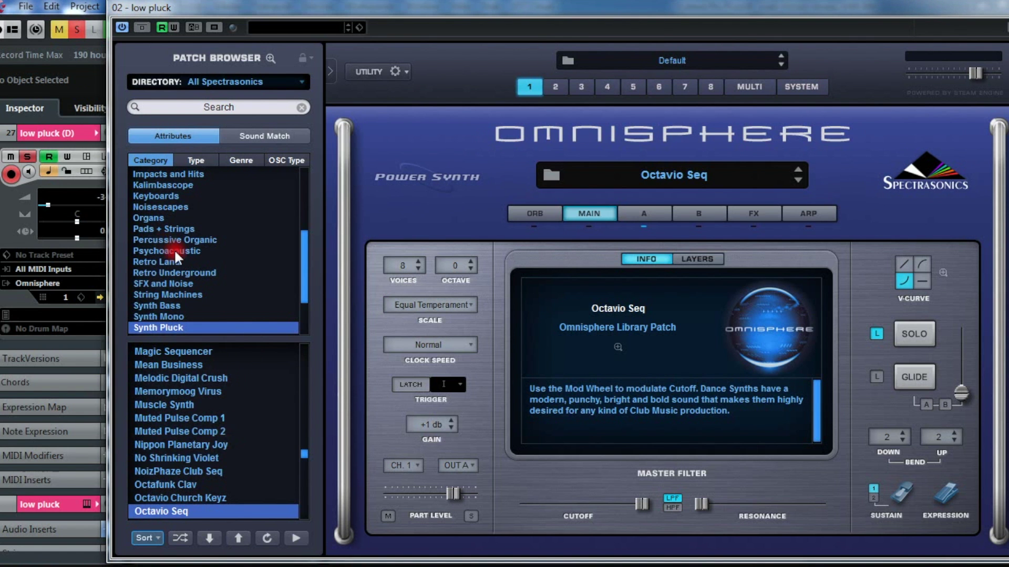
pyautogui.click(995, 7)
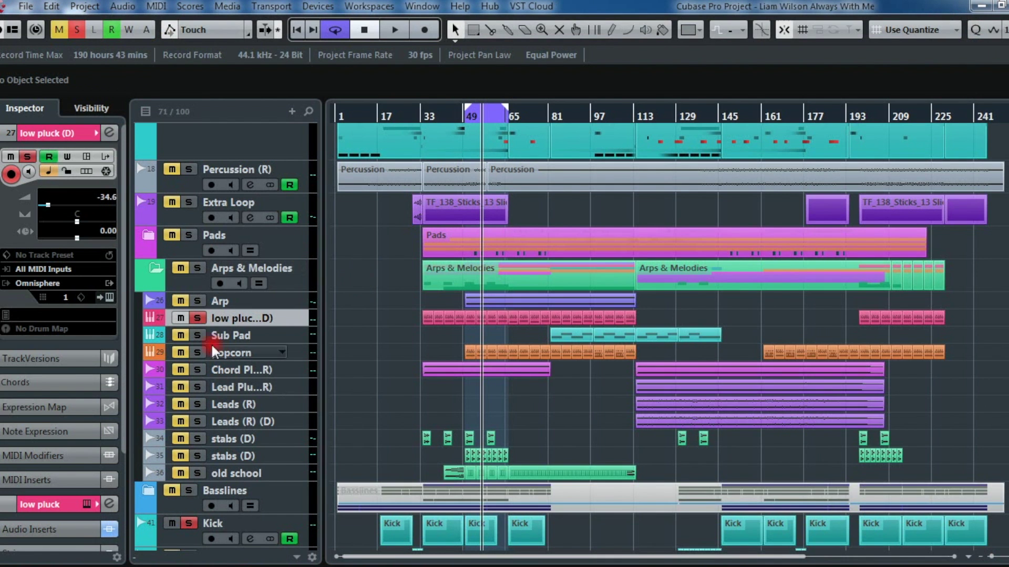
# Step: Unsolo the Kick, add popcorn and Chord Plucks (R) to the soloed low pluck (D) during playback, and stop
pyautogui.click(189, 524)
pyautogui.click(188, 523)
pyautogui.scroll(-5, 425, 428)
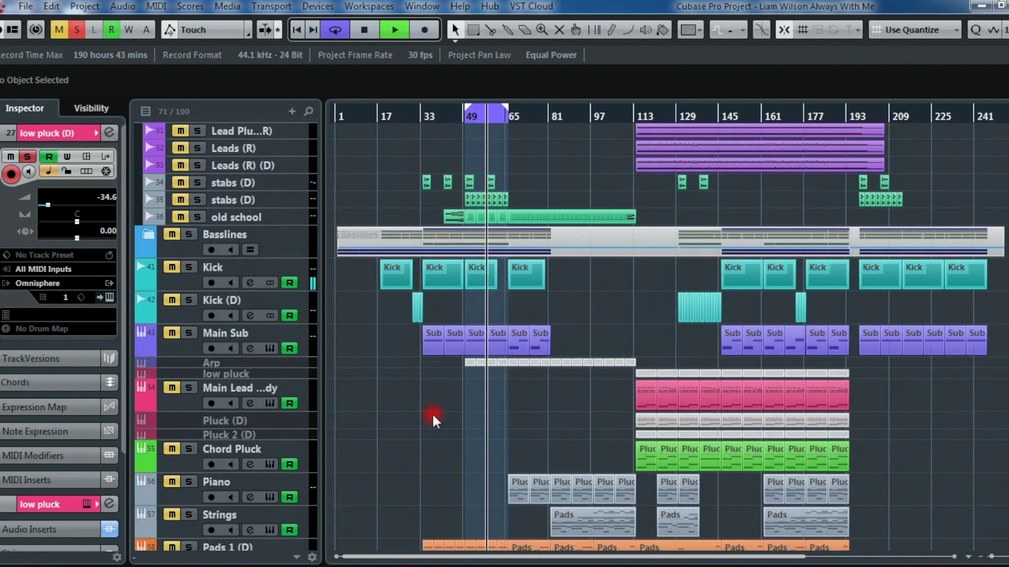
pyautogui.scroll(5, 367, 380)
pyautogui.click(197, 353)
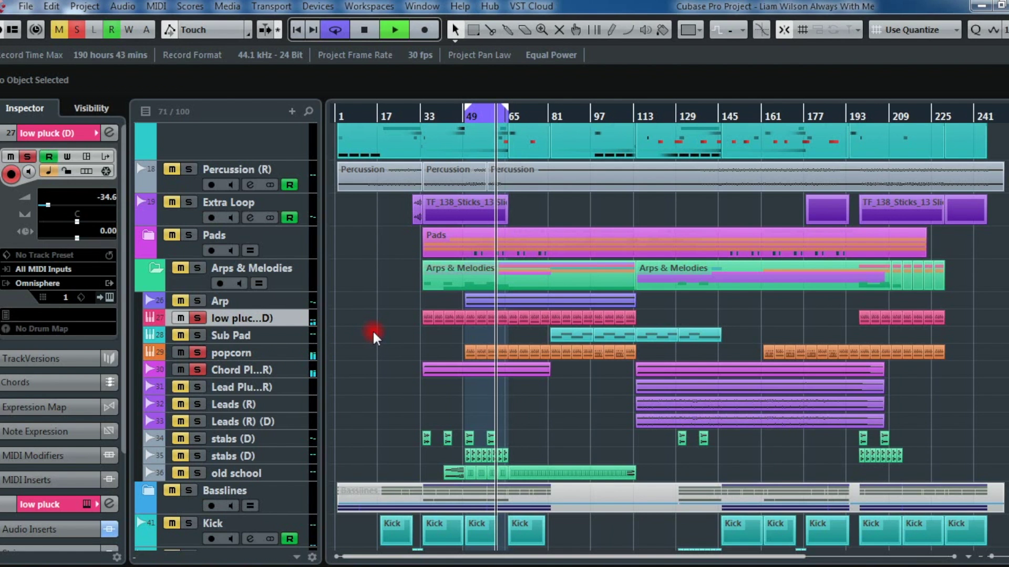
pyautogui.press('space')
# Step: Leave only Chord Plucks (R) soloed, enlarge its track with its first clip selected, and audition it briefly
pyautogui.click(193, 319)
pyautogui.click(198, 352)
pyautogui.click(242, 369)
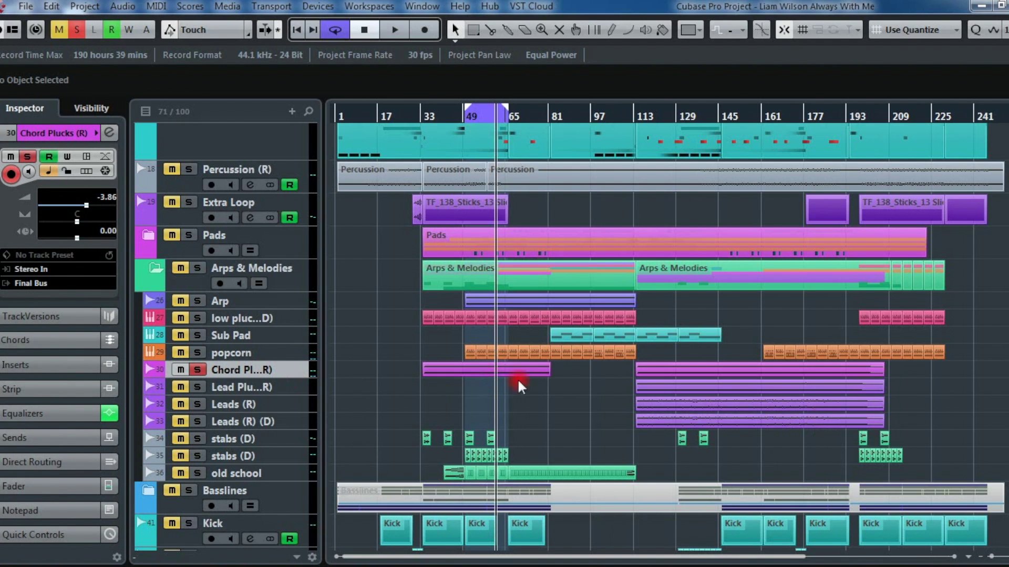
pyautogui.click(536, 371)
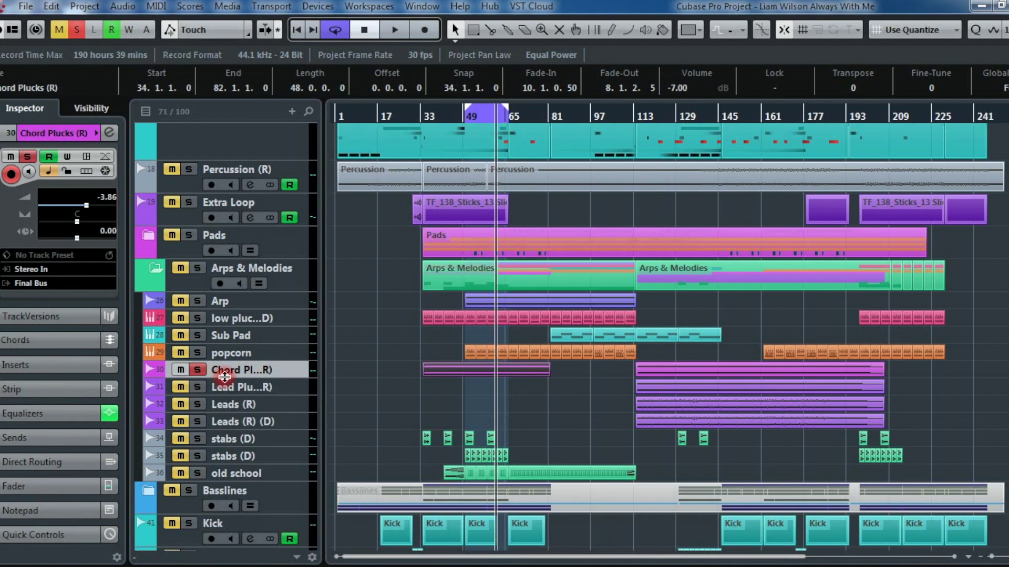
pyautogui.moveTo(225, 377); pyautogui.dragTo(225, 405)
pyautogui.press('space')
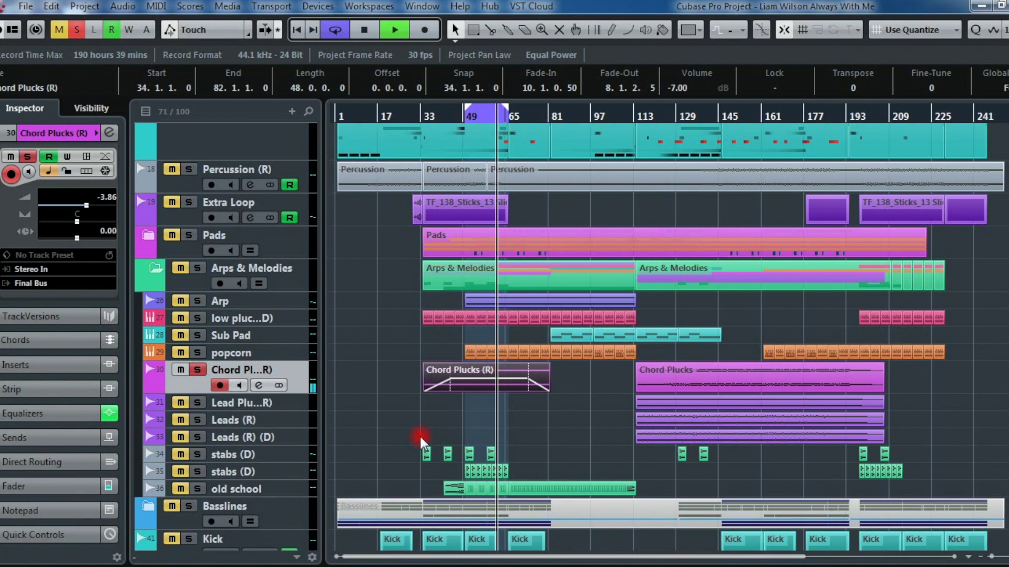
pyautogui.press('space')
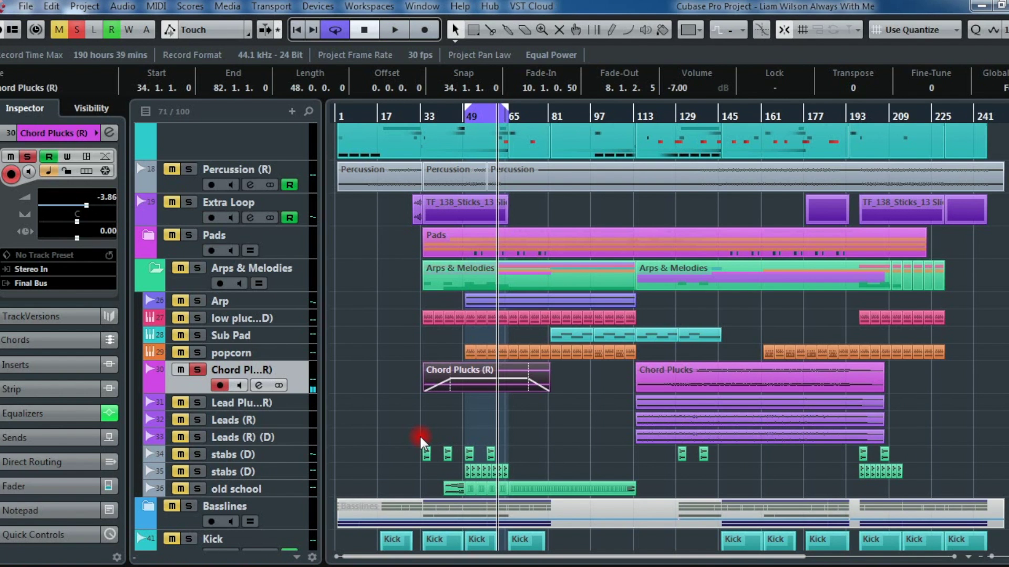
# Step: Replay the soloed Chord Plucks (R) from the left locator, stop, then unsolo the track and reduce its height
pyautogui.click(416, 401)
pyautogui.press('KP_1')
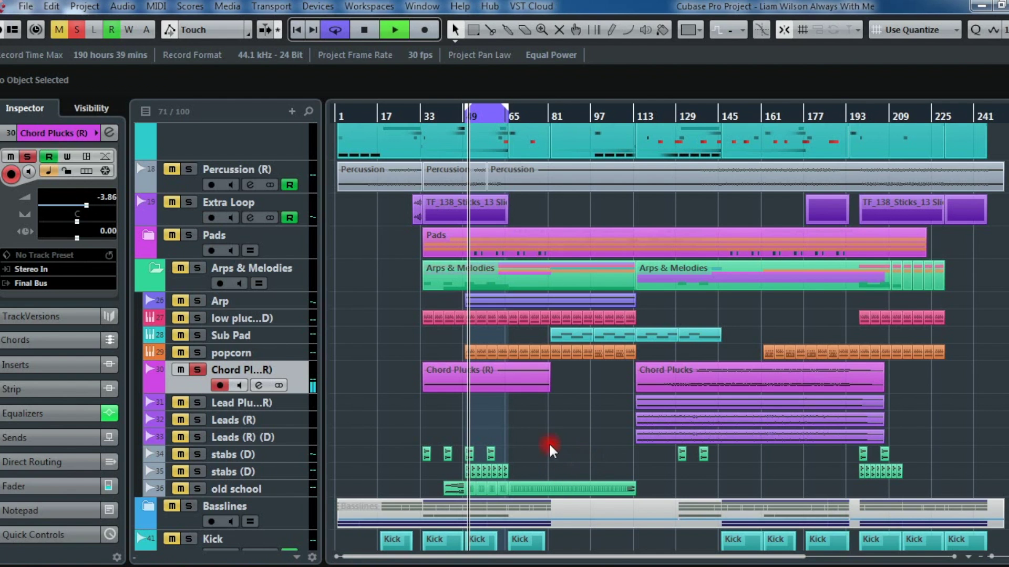
pyautogui.press('space')
pyautogui.click(203, 373)
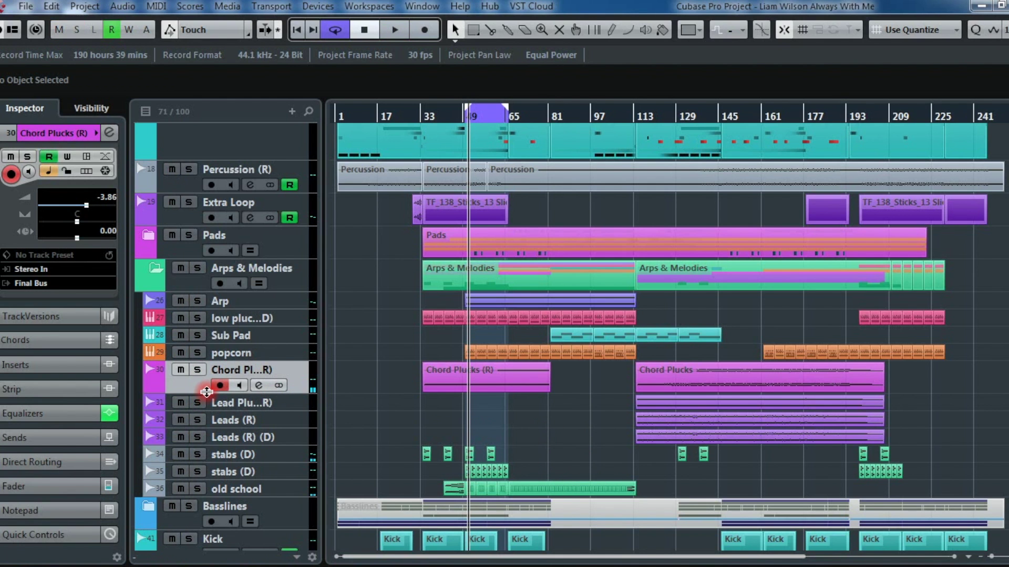
pyautogui.moveTo(204, 394); pyautogui.dragTo(204, 379)
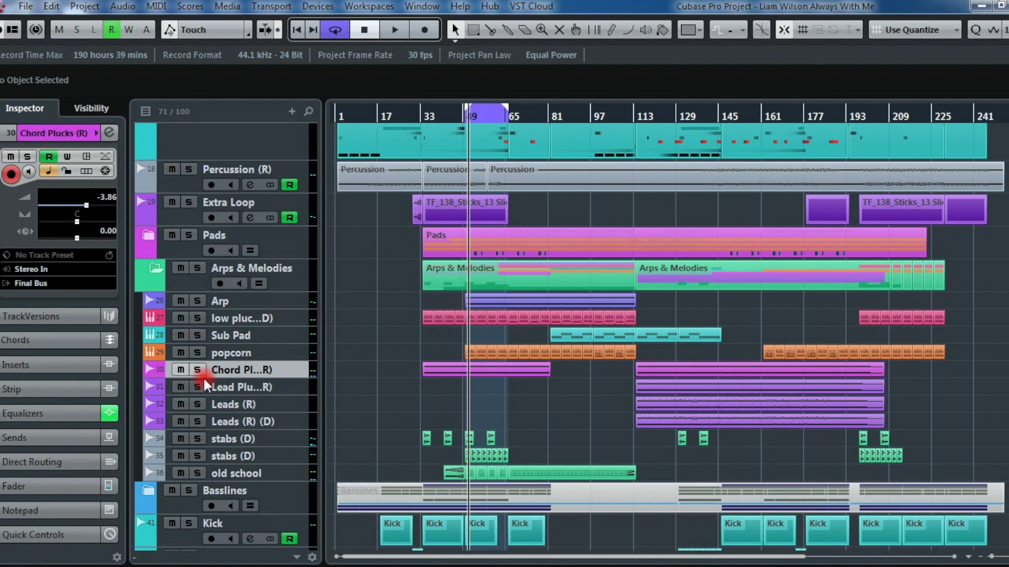
# Step: Play the full arrangement from just after bar 129 with the Arps & Melodies folder expanded, stop, and collapse the folder
pyautogui.click(247, 300)
pyautogui.click(157, 266)
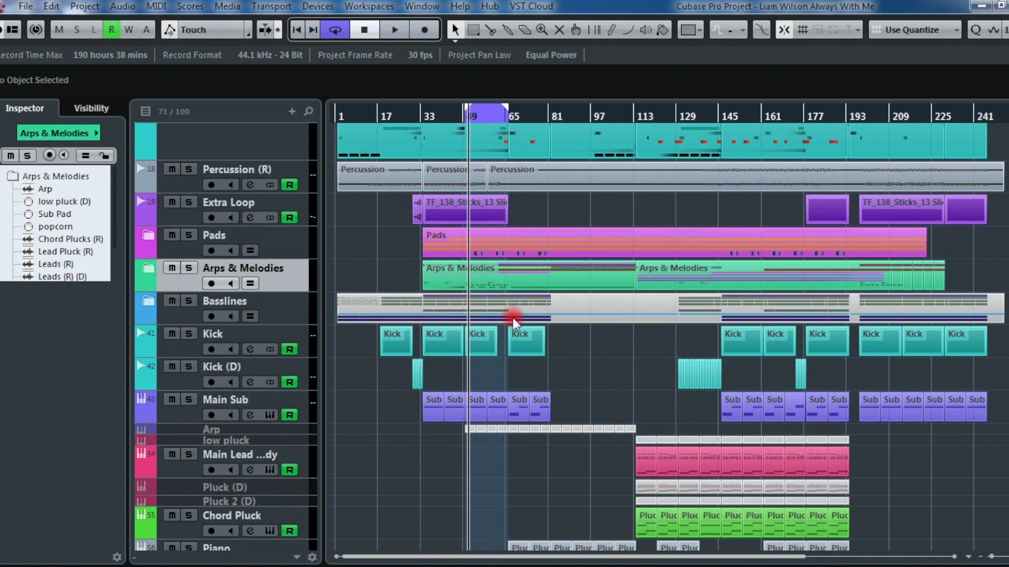
pyautogui.click(148, 269)
pyautogui.click(686, 121)
pyautogui.press('space')
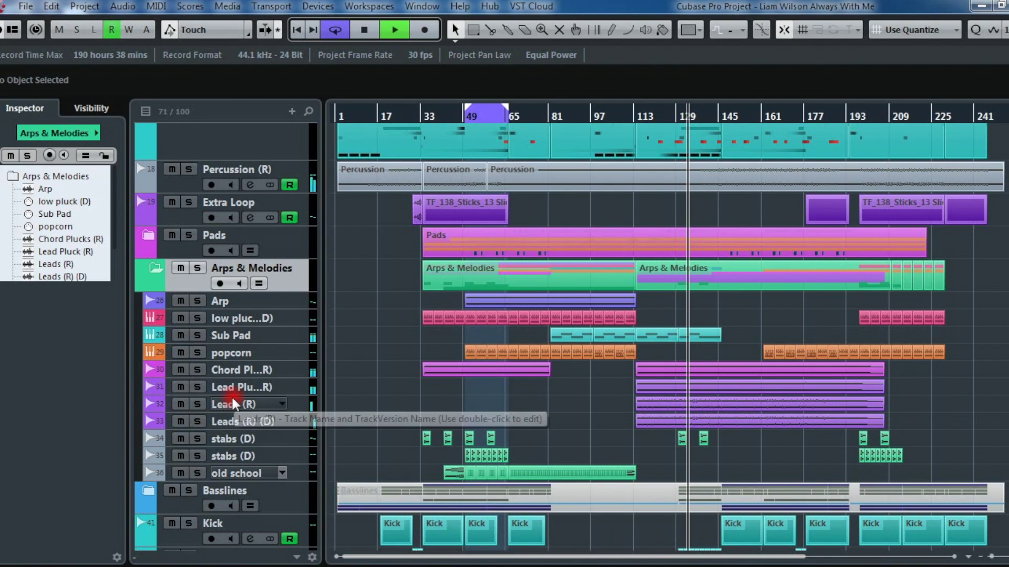
pyautogui.press('space')
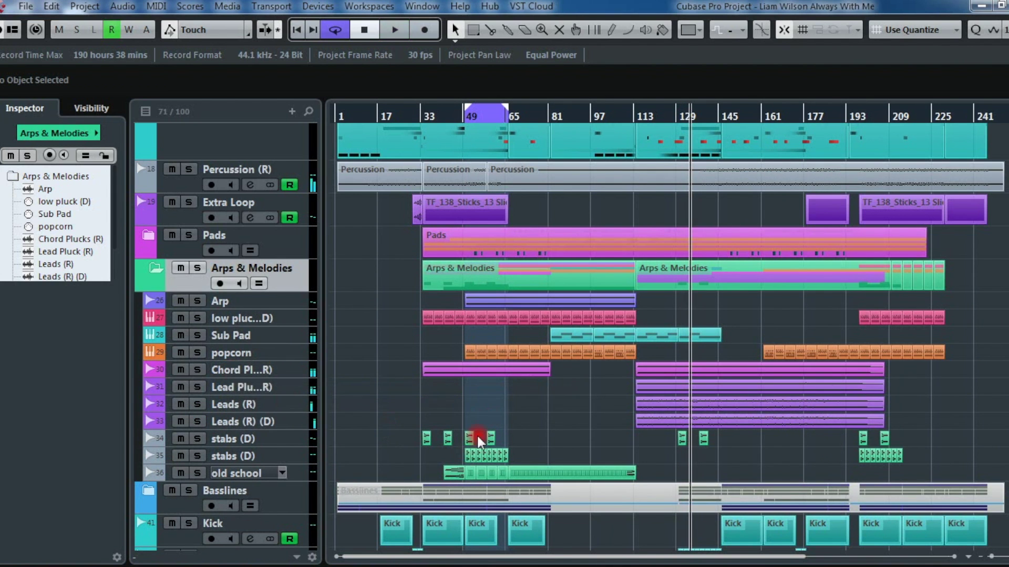
pyautogui.click(151, 269)
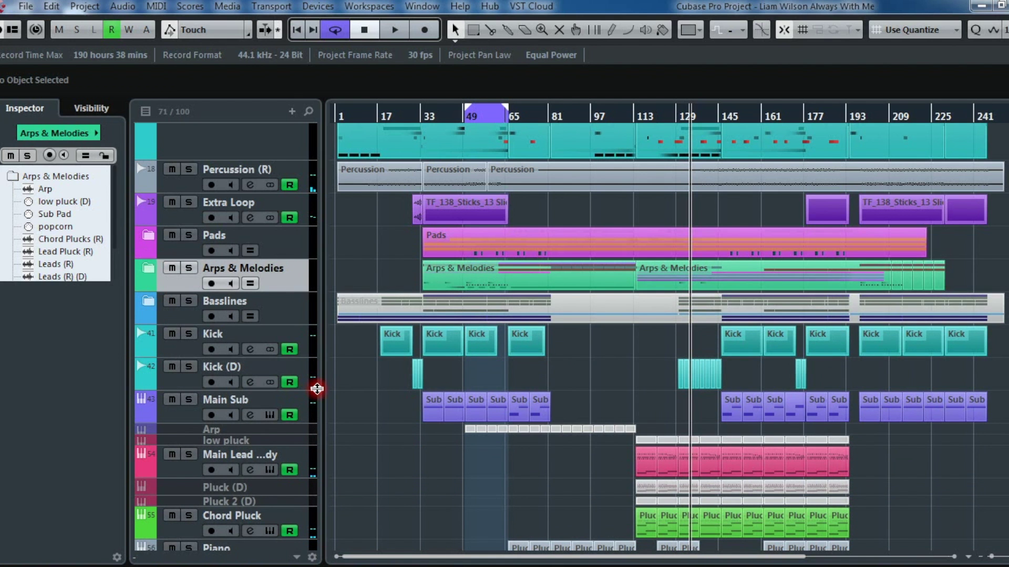
# Step: Solo the Main Sub track, audition it from the left locator, and stop playback
pyautogui.scroll(-3, 368, 454)
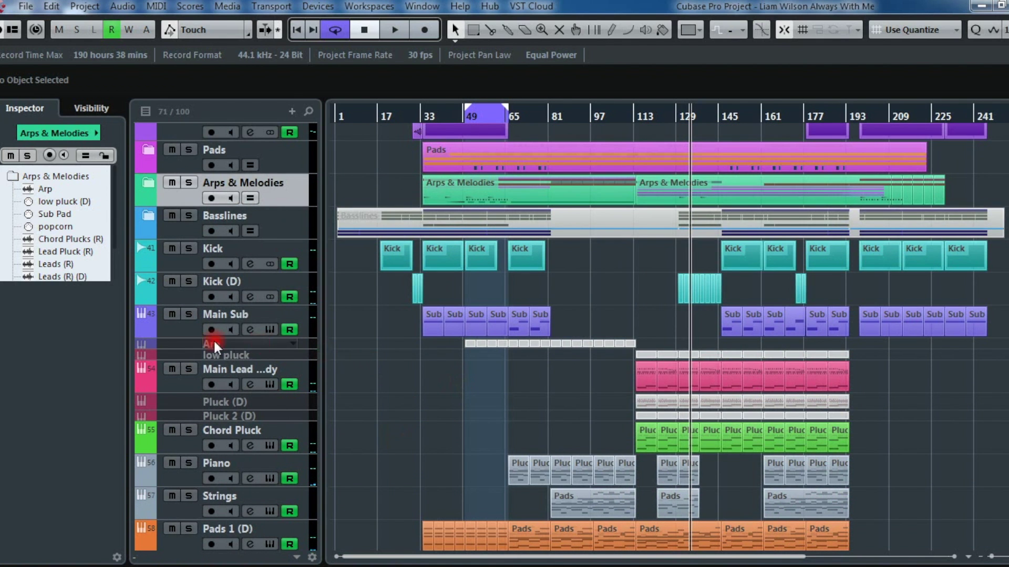
pyautogui.click(173, 319)
pyautogui.click(189, 314)
pyautogui.press('space')
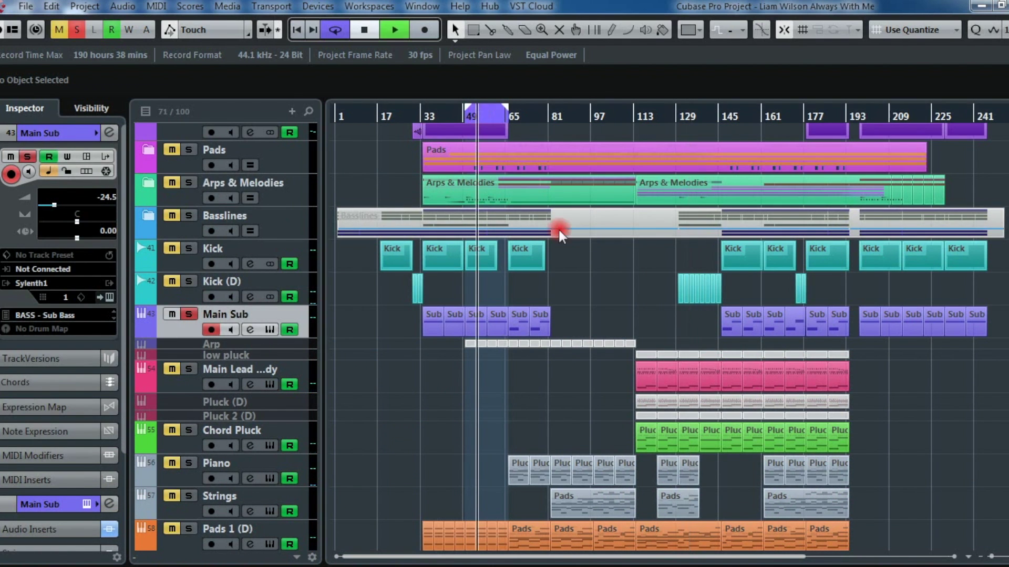
pyautogui.press('space')
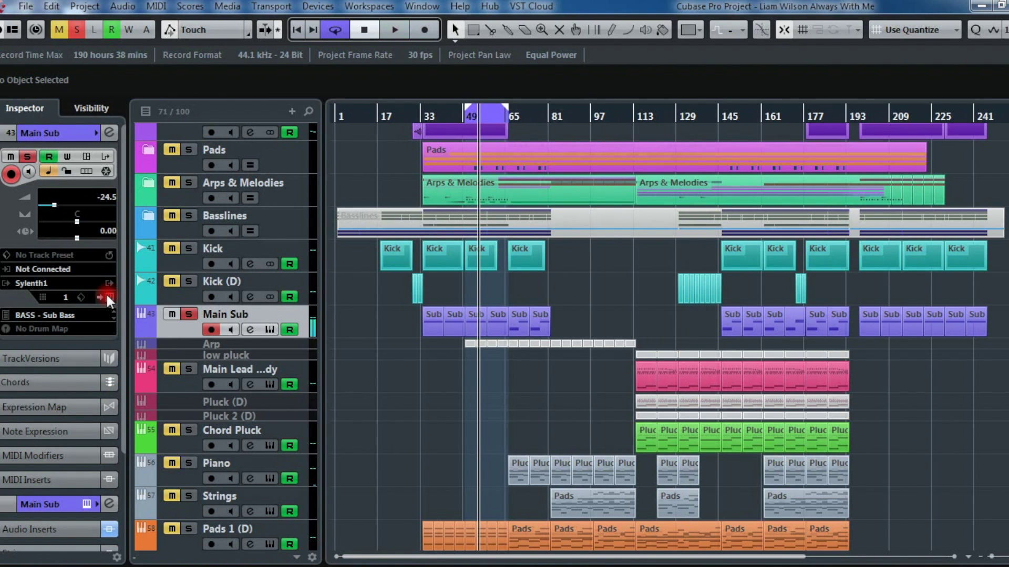
# Step: Reduce the Main Sub track's height and move the Basslines folder below Kick (D), directly above Main Sub
pyautogui.moveTo(192, 339); pyautogui.dragTo(191, 321)
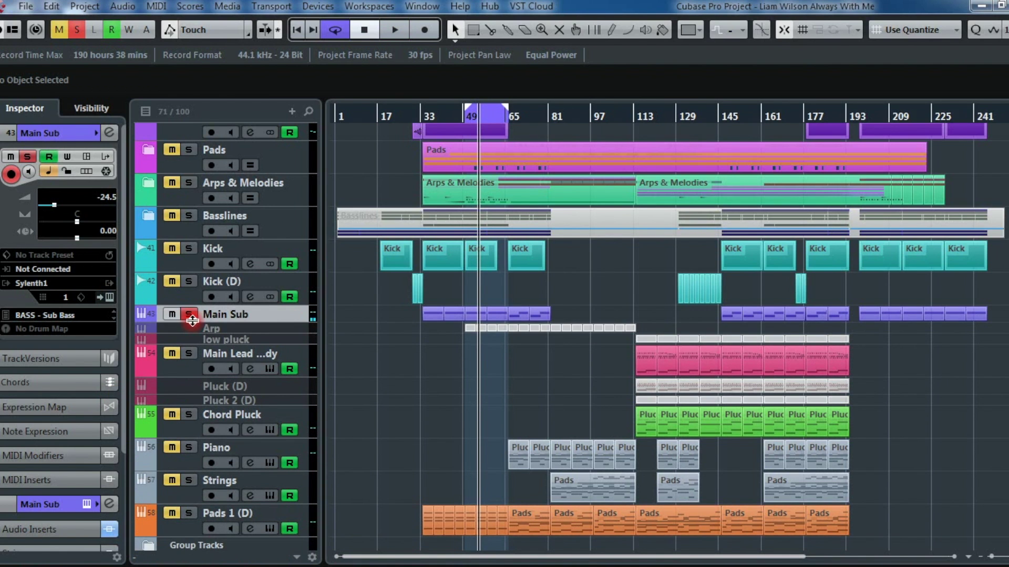
pyautogui.moveTo(181, 225); pyautogui.dragTo(185, 286)
pyautogui.click(172, 309)
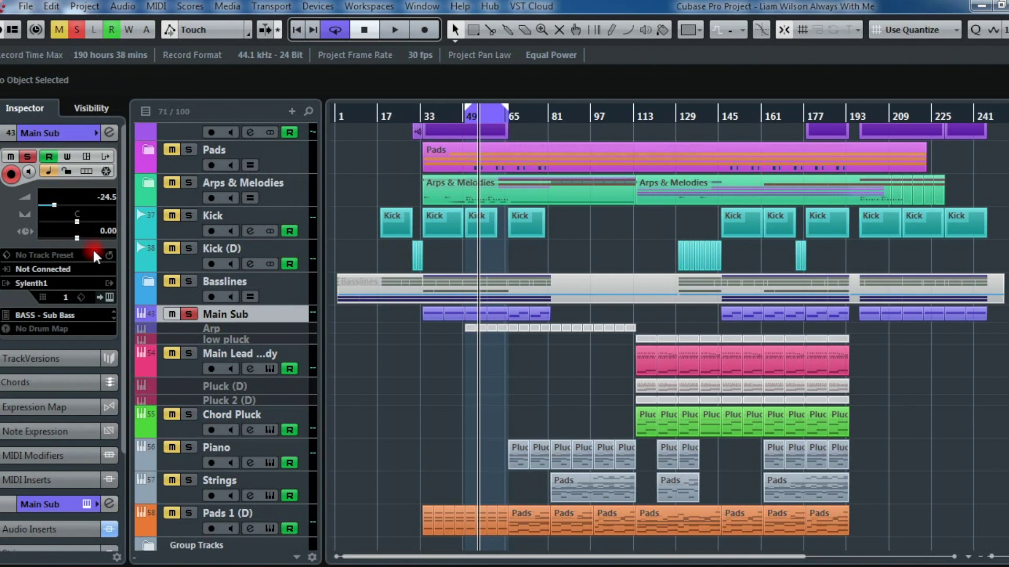
# Step: Audition the soloed Main Sub again, expand the Basslines folder during playback, and stop
pyautogui.press('space')
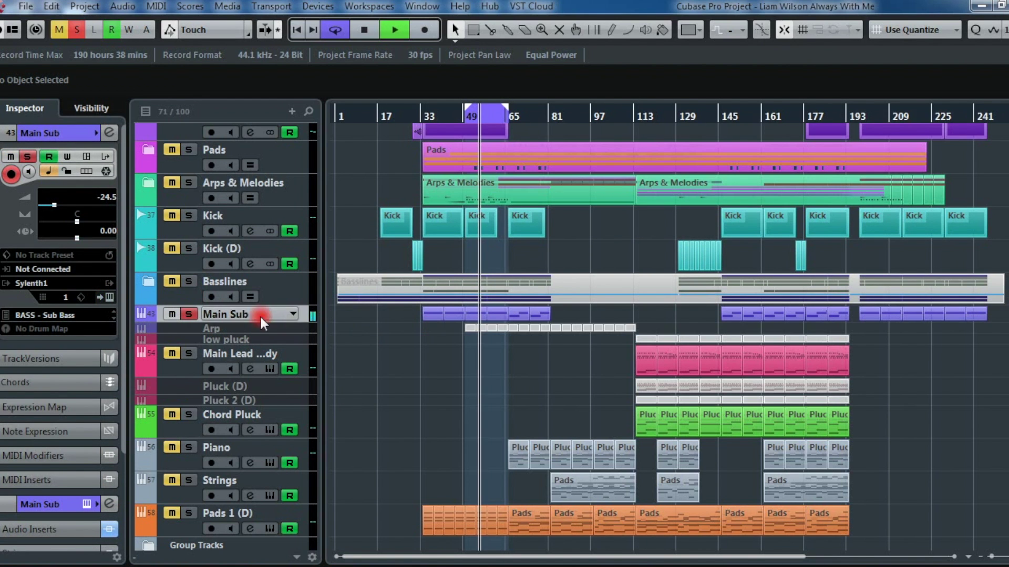
pyautogui.click(142, 280)
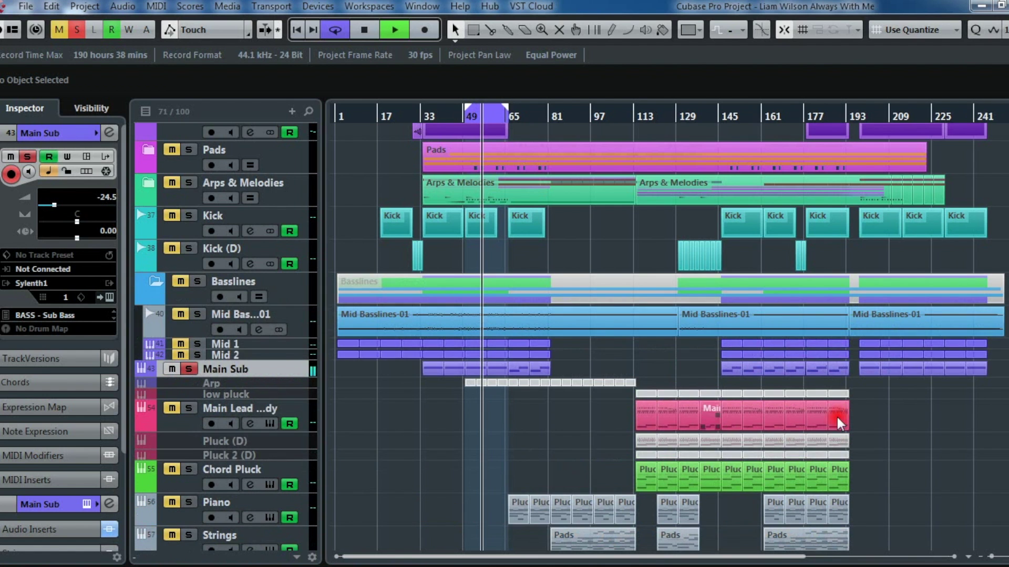
pyautogui.press('space')
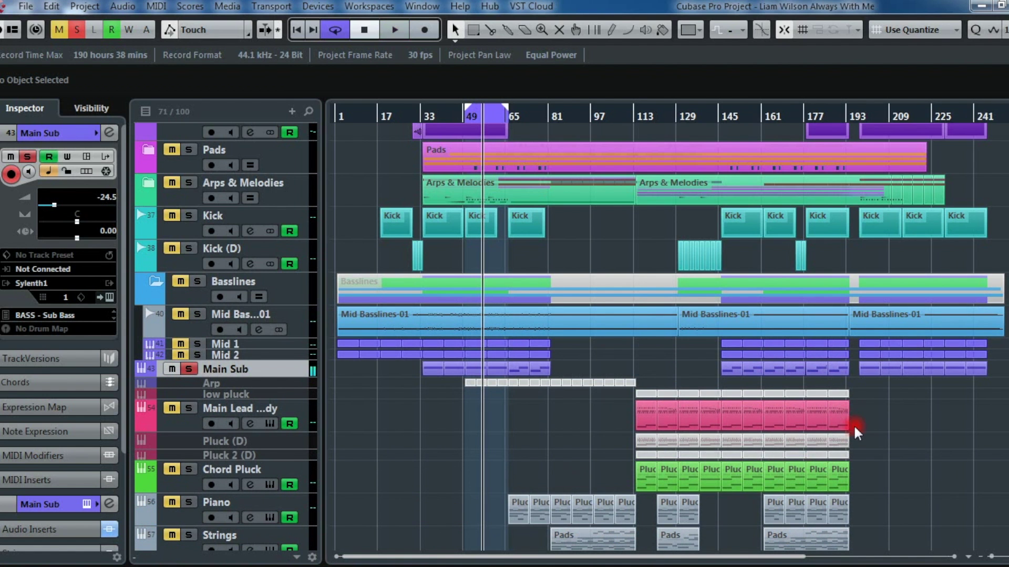
# Step: Increase the heights of the Mid 1 and Mid 2 tracks and unsolo Main Sub
pyautogui.click(227, 360)
pyautogui.click(231, 347)
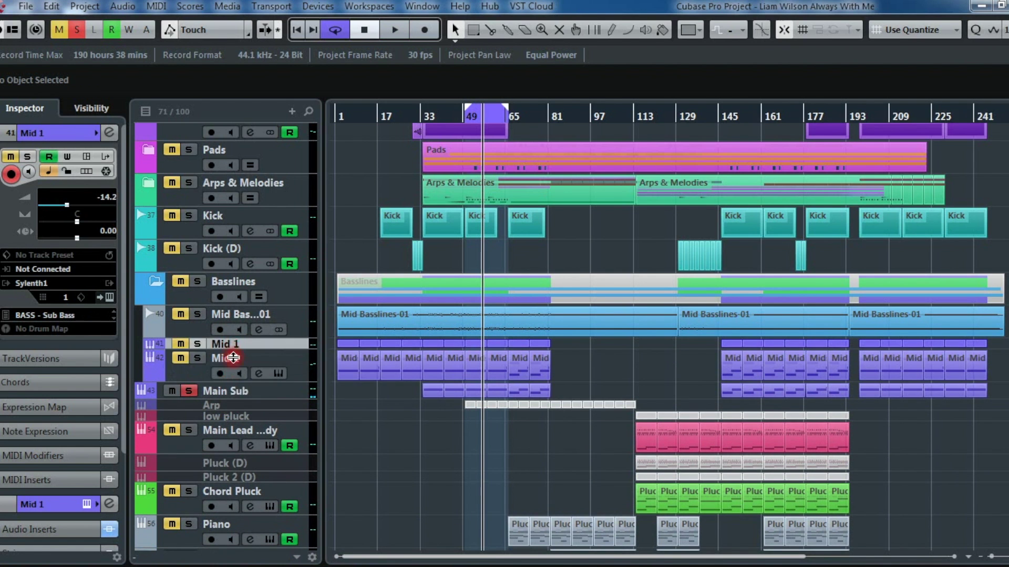
pyautogui.click(192, 395)
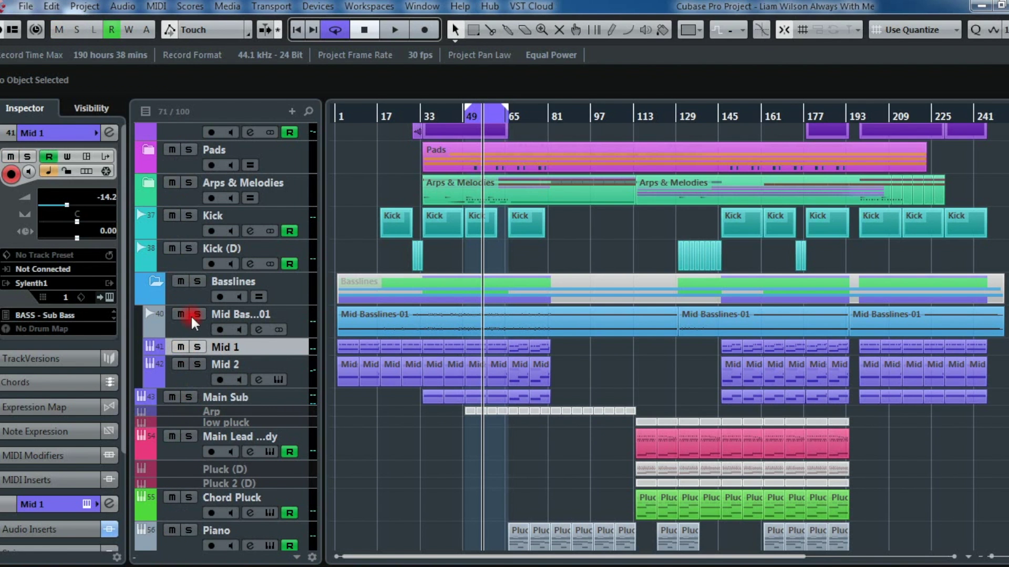
# Step: Solo the Mid Basslines (R) 01 track, audition it, and stop playback
pyautogui.click(195, 316)
pyautogui.press('space')
pyautogui.click(217, 329)
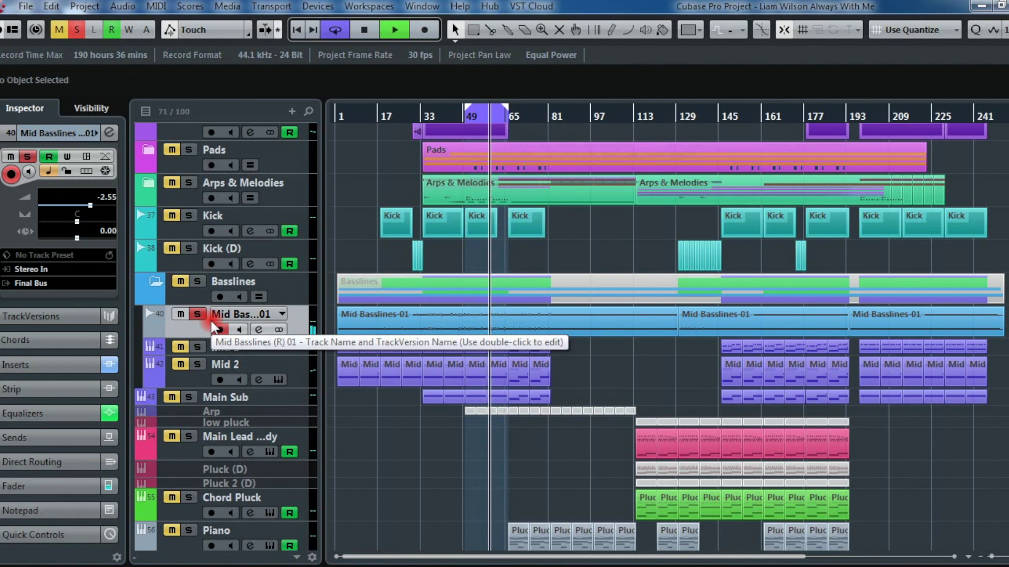
pyautogui.press('space')
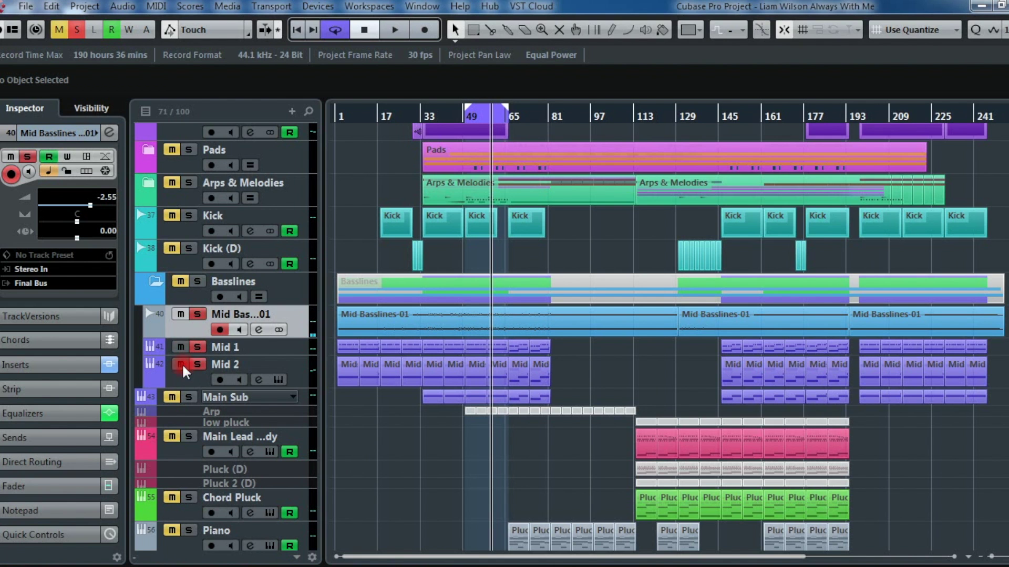
# Step: Audition Mid 1 and Mid 2 soloed together with Mid Basslines (R) 01, enlarging the track heights to show their clips
pyautogui.click(231, 368)
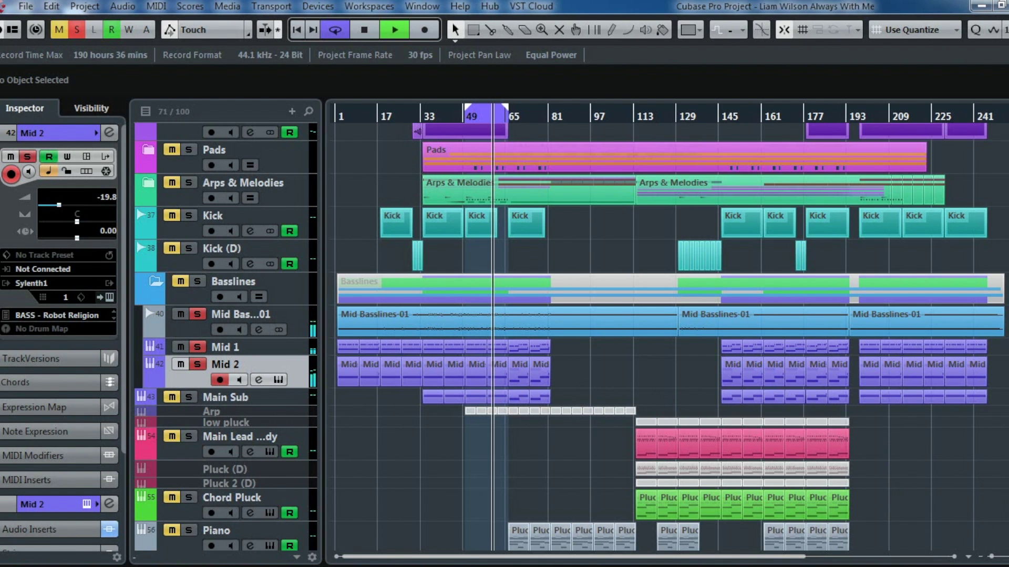
pyautogui.hotkey('shift', 'h')
pyautogui.hotkey('shift', 'h')
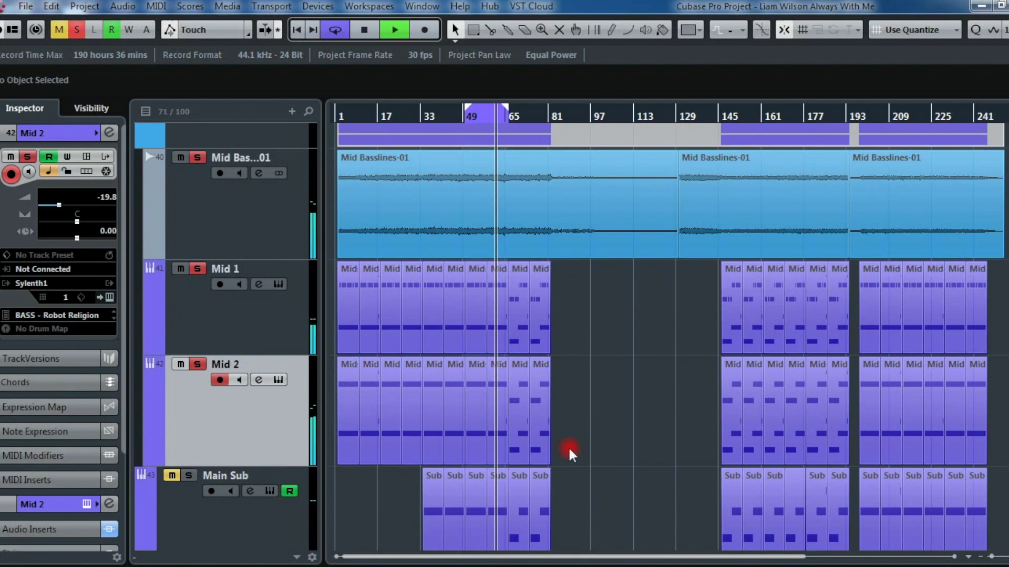
pyautogui.click(173, 321)
pyautogui.click(222, 427)
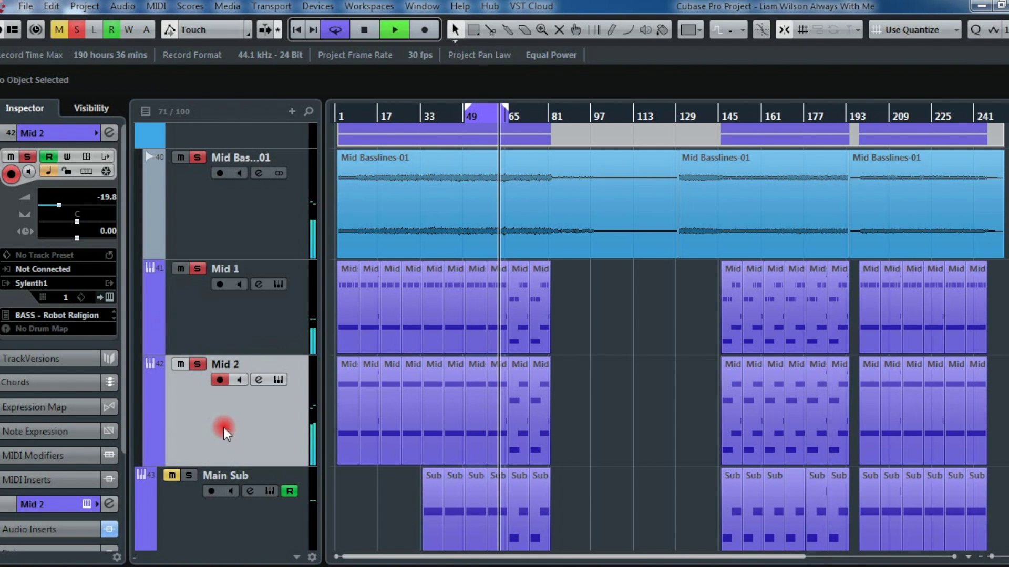
# Step: Unmute and solo Main Sub alongside the mid basslines, compare their clips while all play together, and stop playback
pyautogui.scroll(-3, 254, 401)
pyautogui.click(172, 304)
pyautogui.click(189, 305)
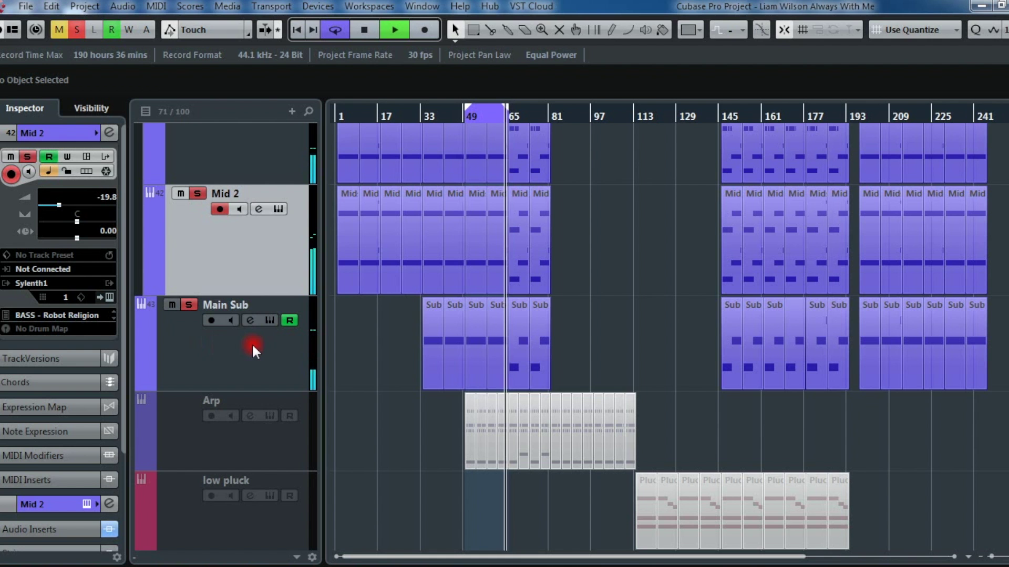
pyautogui.scroll(3, 652, 311)
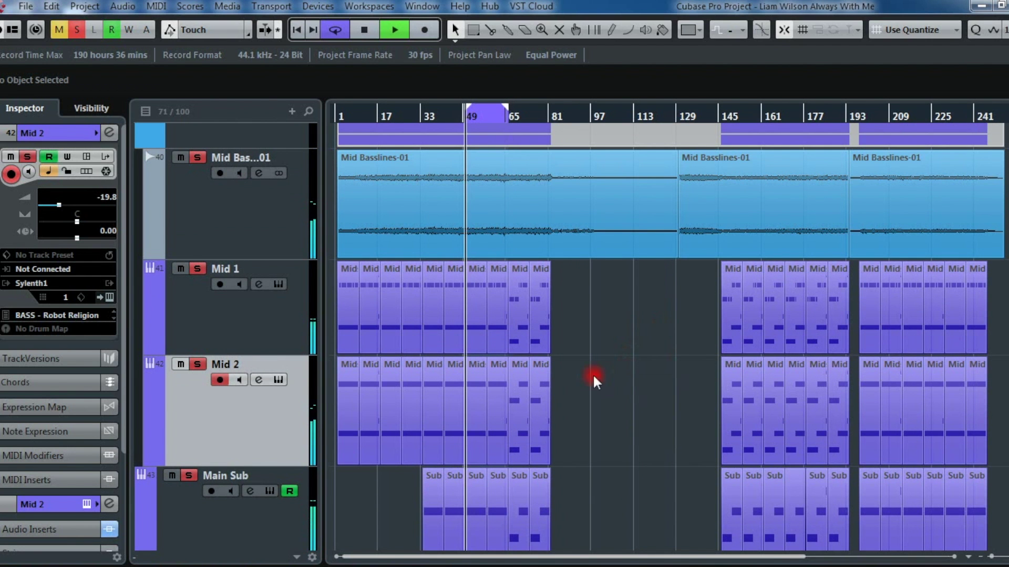
pyautogui.scroll(-3, 348, 345)
pyautogui.scroll(-2, 370, 353)
pyautogui.scroll(5, 383, 347)
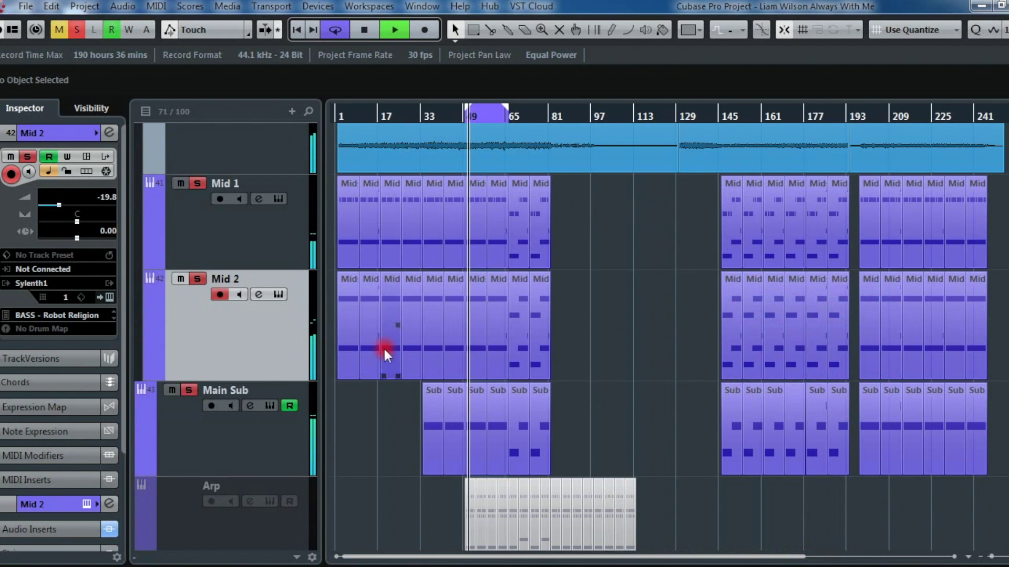
pyautogui.press('space')
# Step: Select the Mid Basslines (R) 01 track and look through the project's track visibility list and the bassline tracks
pyautogui.click(262, 151)
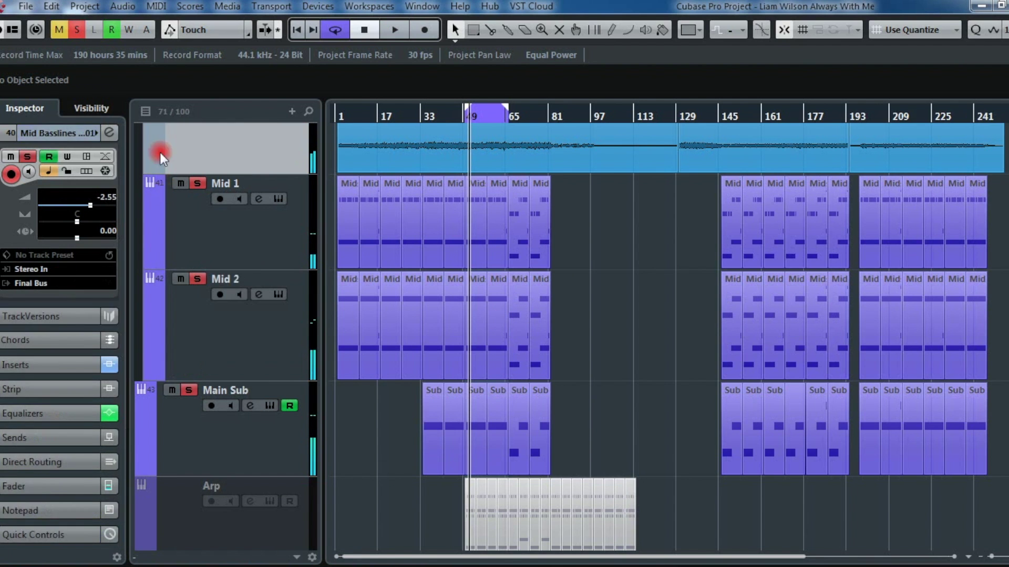
pyautogui.click(93, 110)
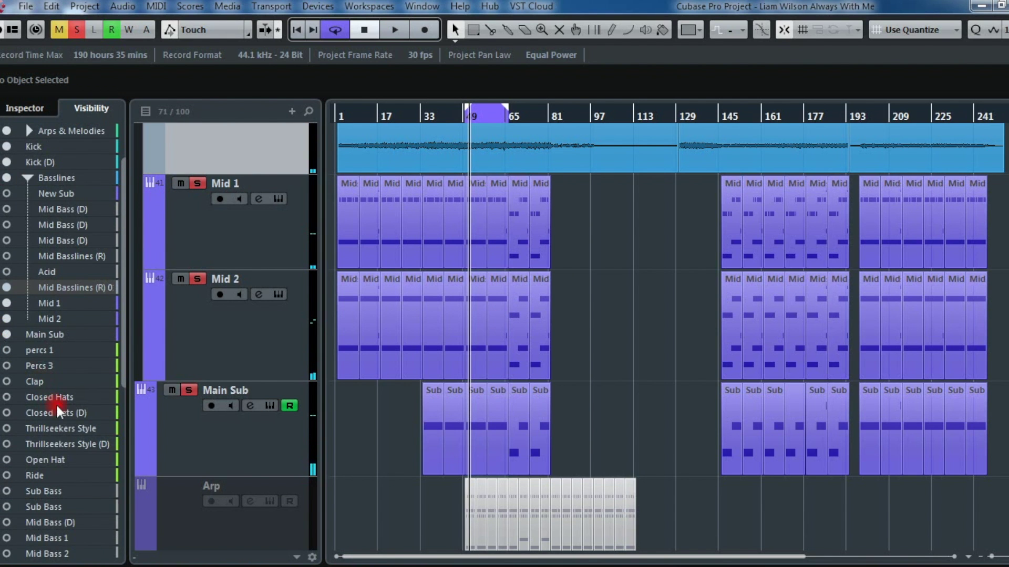
pyautogui.scroll(-3, 59, 395)
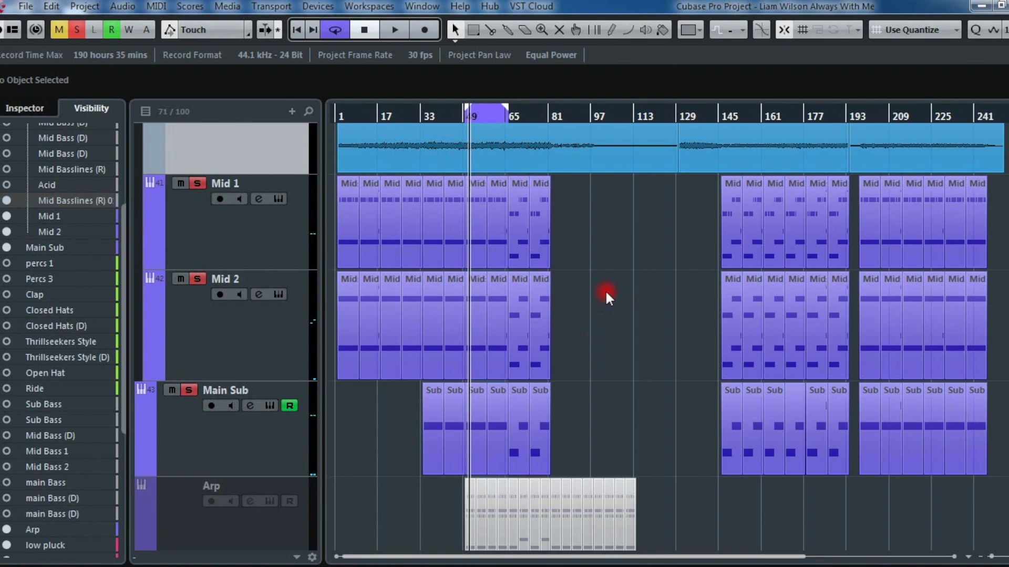
pyautogui.scroll(3, 604, 288)
pyautogui.scroll(-3, 477, 357)
pyautogui.scroll(4, 191, 252)
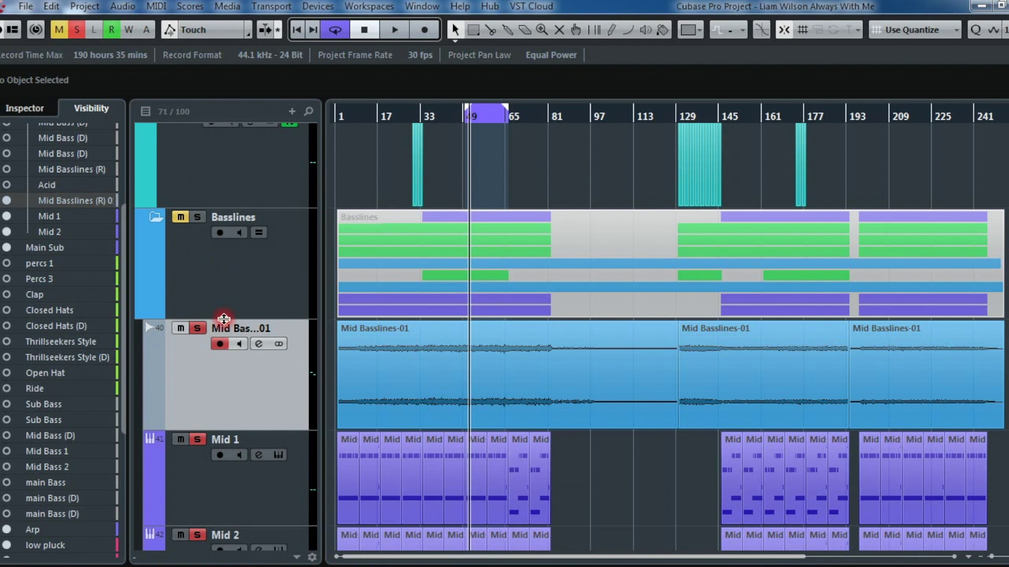
# Step: Play the soloed basslines, inspect the inserts and equalizer in Mid Basslines (R) 01's channel settings, stop playback, and close the settings
pyautogui.press('space')
pyautogui.press('h')
pyautogui.press('h')
pyautogui.press('h')
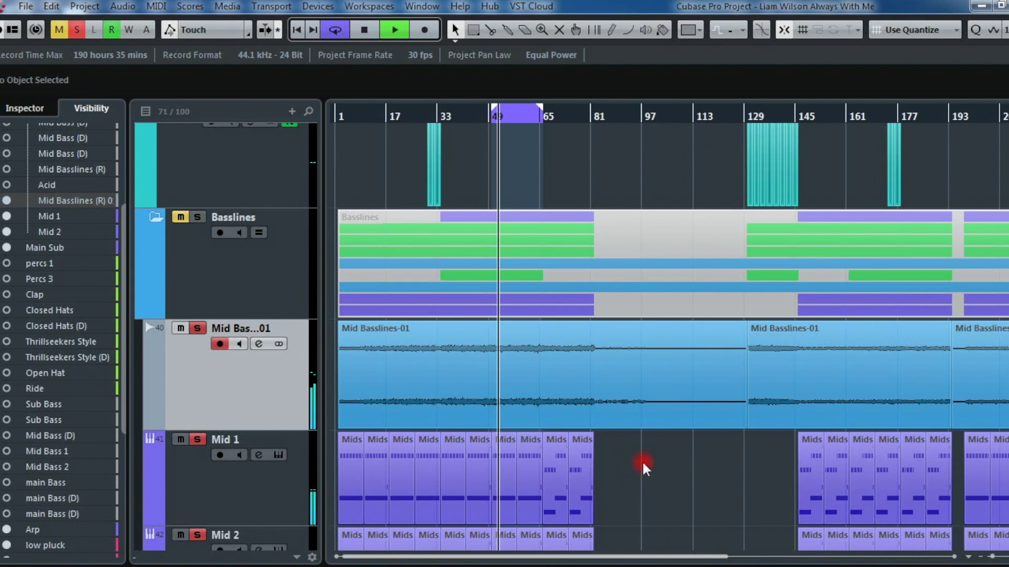
pyautogui.press('h')
pyautogui.press('h')
pyautogui.click(258, 343)
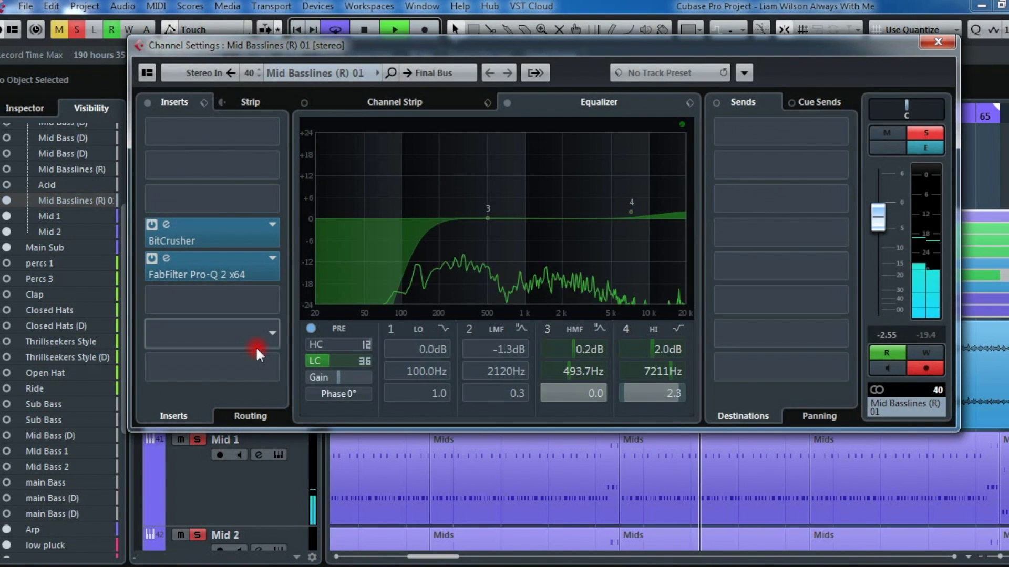
pyautogui.press('space')
pyautogui.click(937, 42)
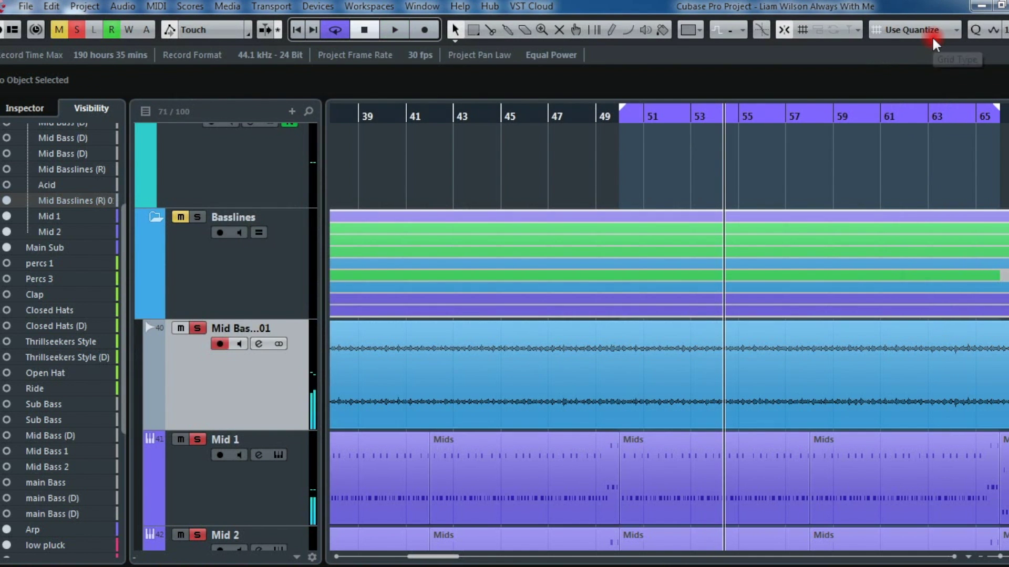
# Step: Examine the notes of Mid 1's Mids clip starting at bar 50 in the Key Editor, and close the editor
pyautogui.scroll(-3, 668, 165)
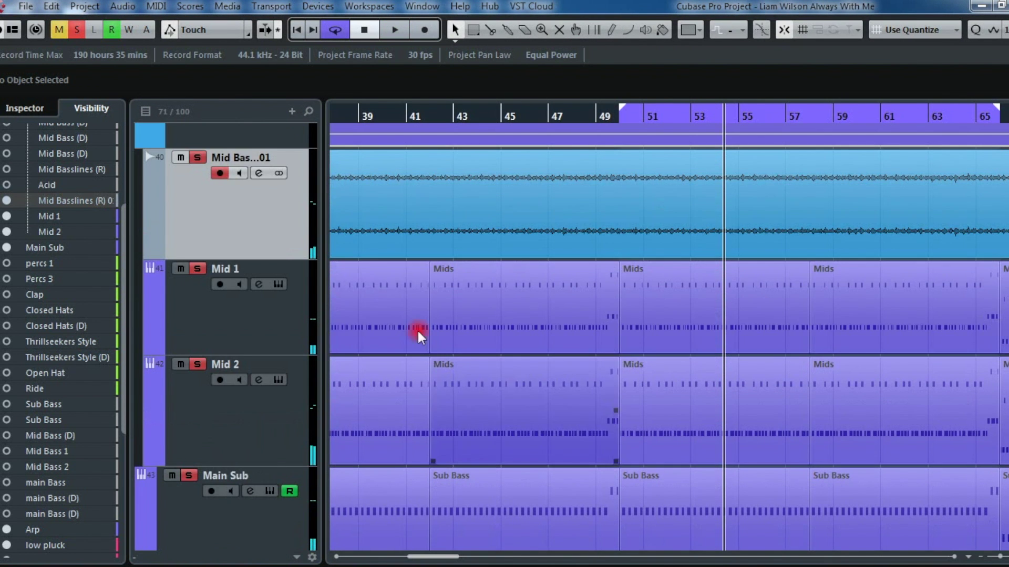
pyautogui.click(279, 304)
pyautogui.doubleClick(697, 282)
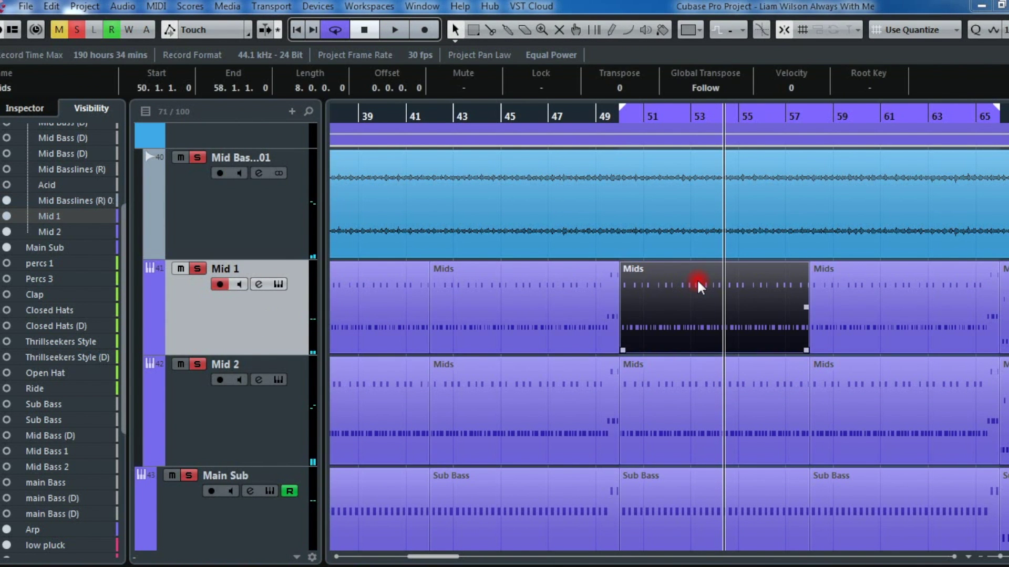
pyautogui.press('g')
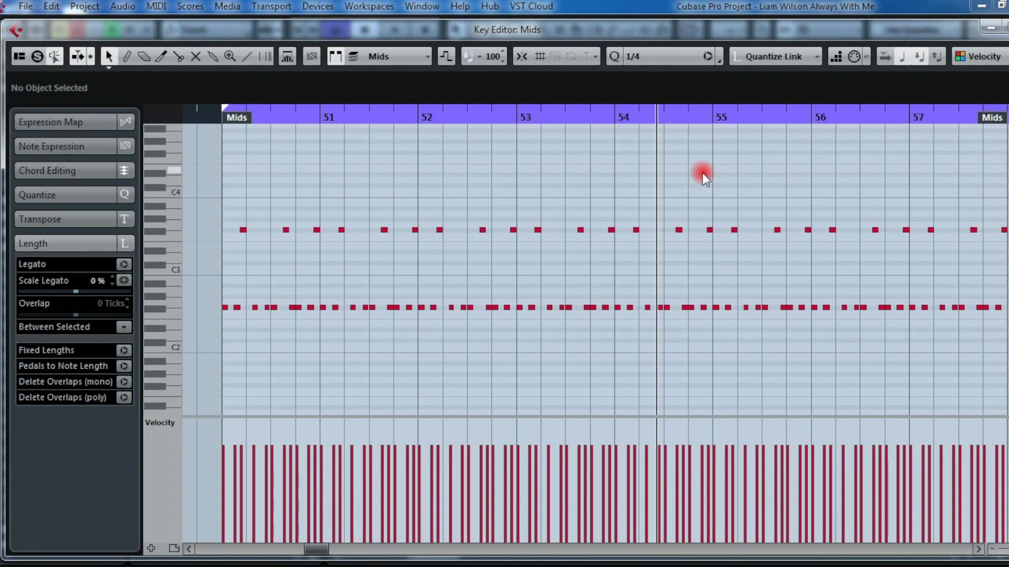
pyautogui.press('h')
pyautogui.press('h')
pyautogui.press('h')
pyautogui.press('h')
pyautogui.press('h')
pyautogui.press('h')
pyautogui.press('h')
pyautogui.press('h')
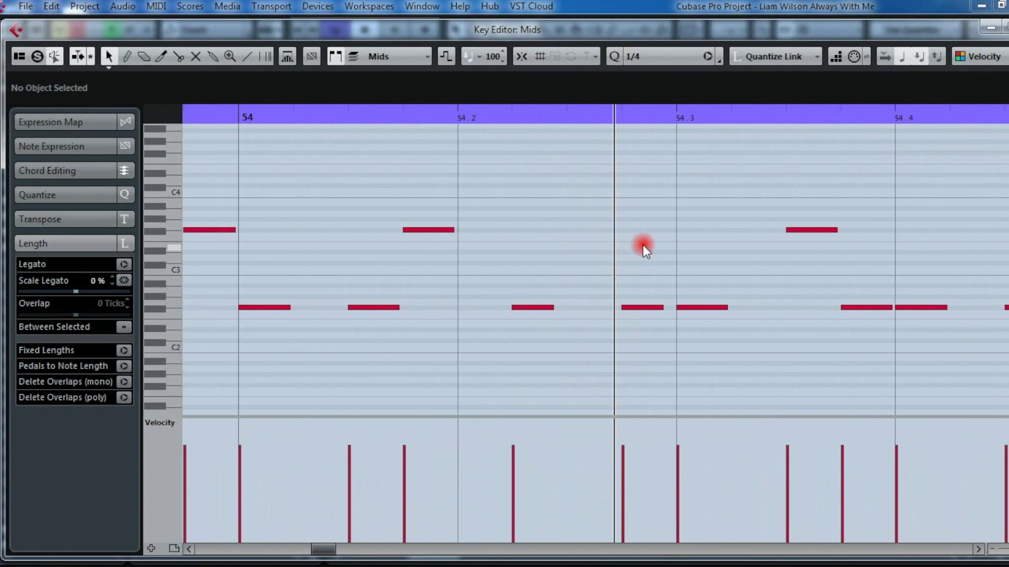
pyautogui.press('g')
pyautogui.press('g')
pyautogui.press('g')
pyautogui.press('g')
pyautogui.press('Return')
# Step: View the notes of Mid 2's Mids clip at bar 50, close the Key Editor, and briefly play the basslines
pyautogui.doubleClick(715, 413)
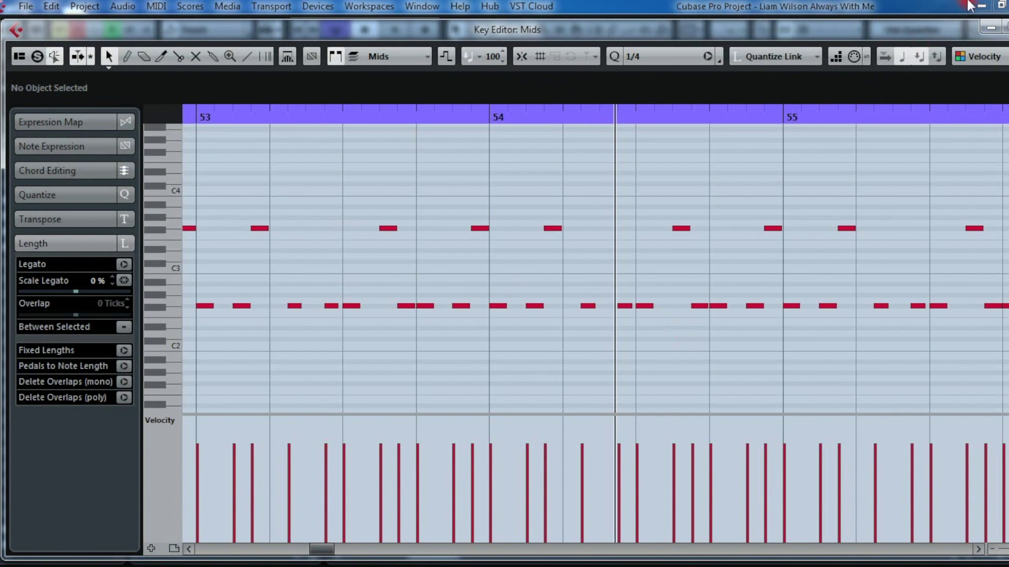
pyautogui.click(1007, 28)
pyautogui.press('space')
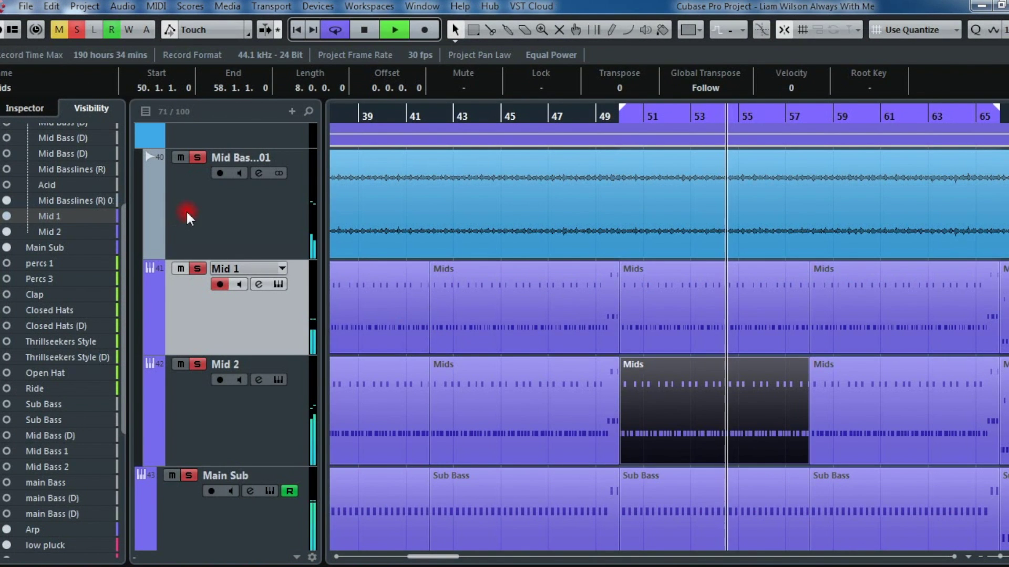
pyautogui.press('space')
# Step: Collapse the Basslines folder
pyautogui.scroll(4, 208, 253)
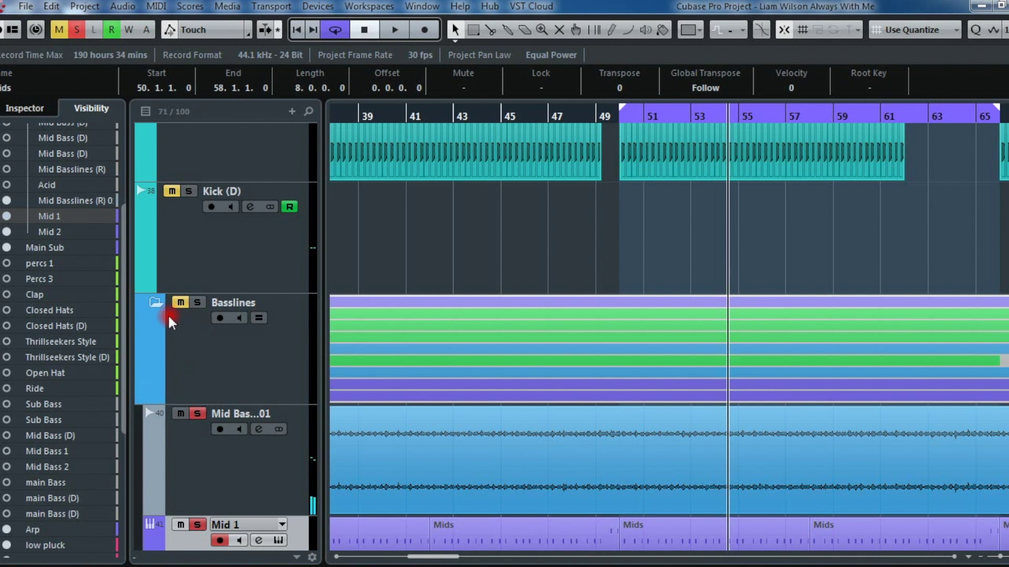
pyautogui.click(152, 302)
pyautogui.scroll(-4, 483, 270)
pyautogui.scroll(6, 477, 278)
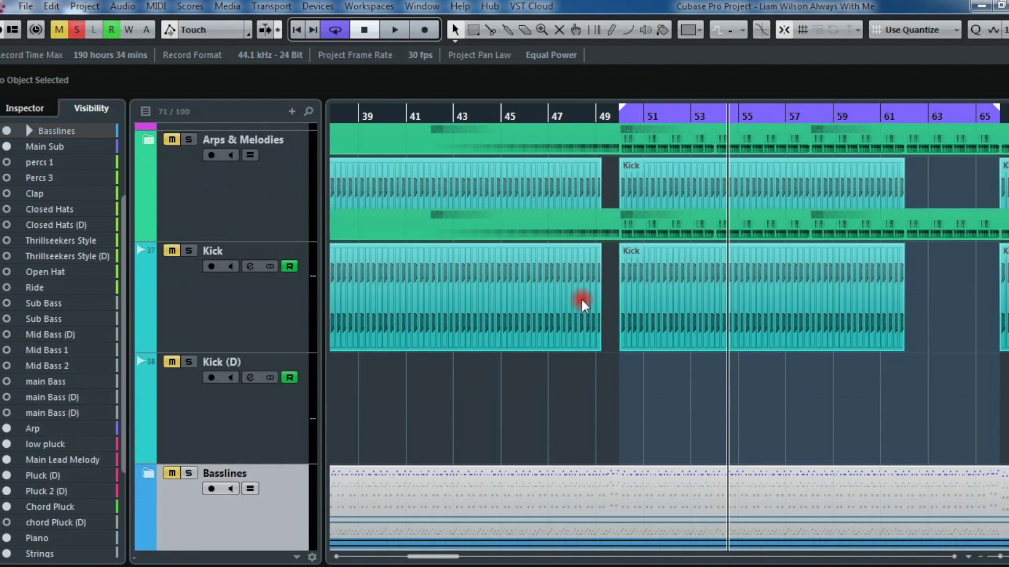
# Step: Solo the Kick track alongside the basslines, audition them while looking over the lower tracks, and stop playback
pyautogui.scroll(2, 581, 300)
pyautogui.click(177, 339)
pyautogui.press('space')
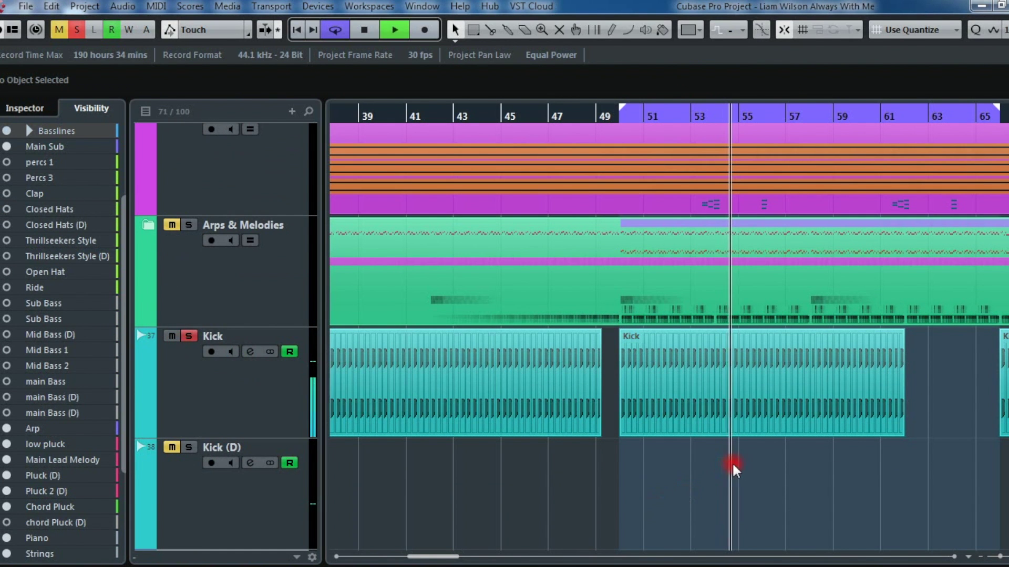
pyautogui.scroll(-4, 732, 461)
pyautogui.scroll(-2, 799, 327)
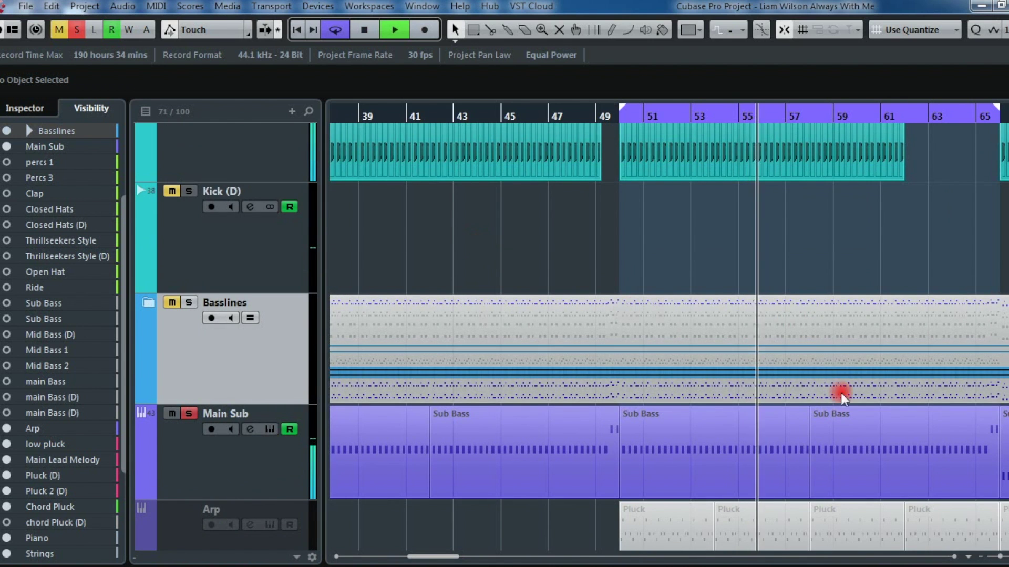
pyautogui.scroll(-3, 837, 394)
pyautogui.scroll(-6, 832, 398)
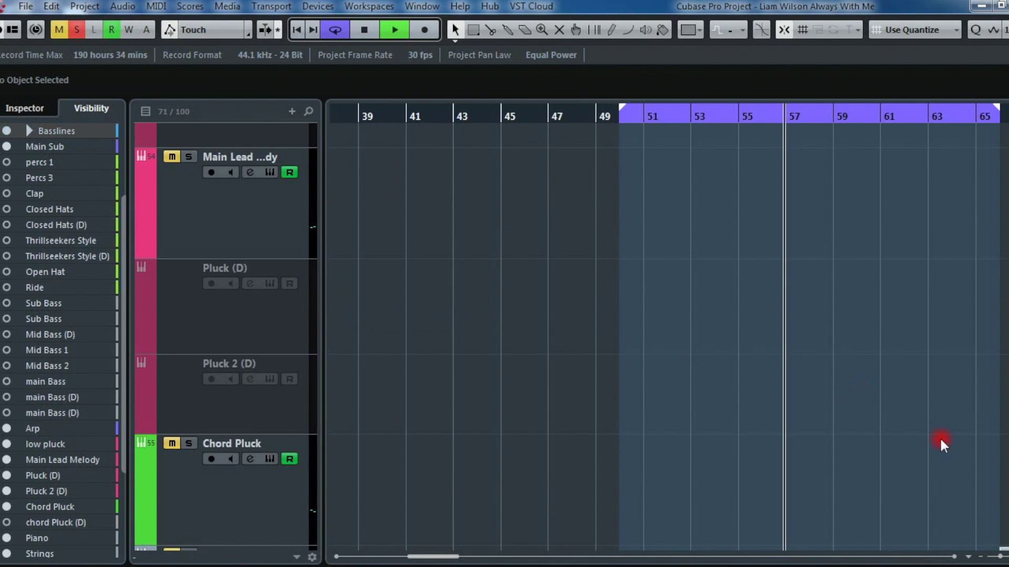
pyautogui.press('g')
pyautogui.press('g')
pyautogui.press('g')
pyautogui.press('g')
pyautogui.press('g')
pyautogui.press('space')
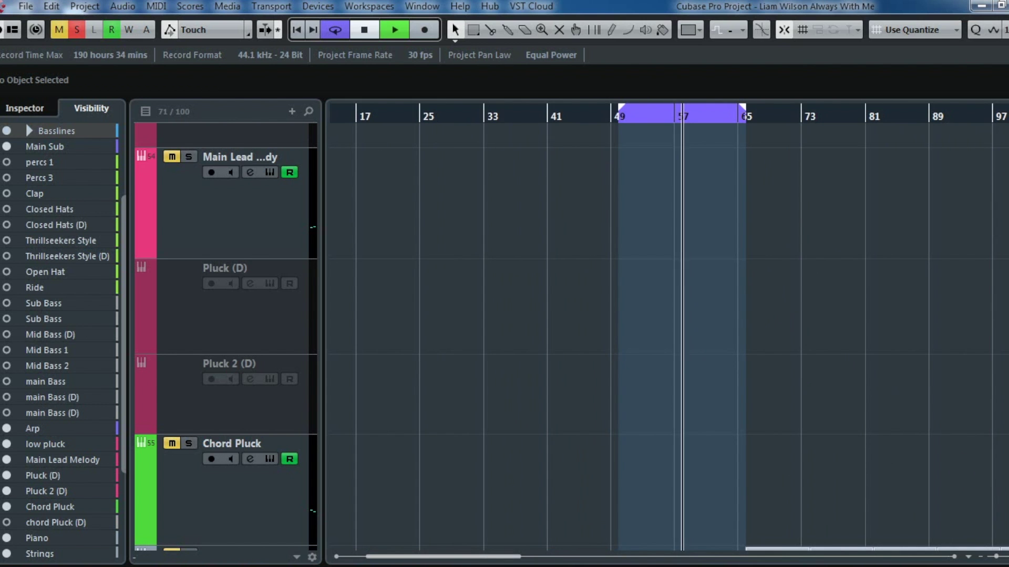
# Step: Shrink the track heights to fit the whole track list and clear all active solos
pyautogui.hotkey('shift', 'g')
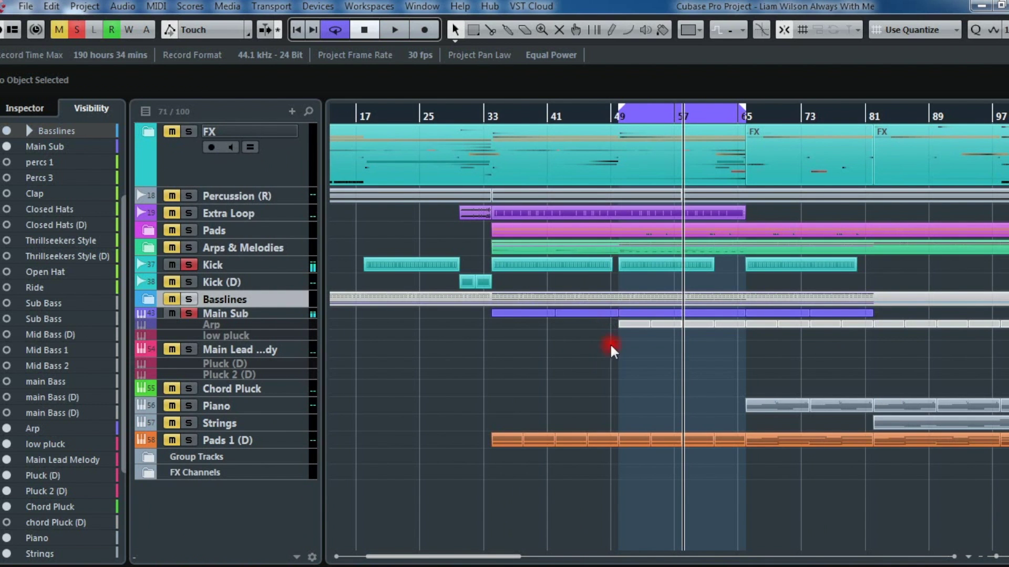
pyautogui.click(76, 29)
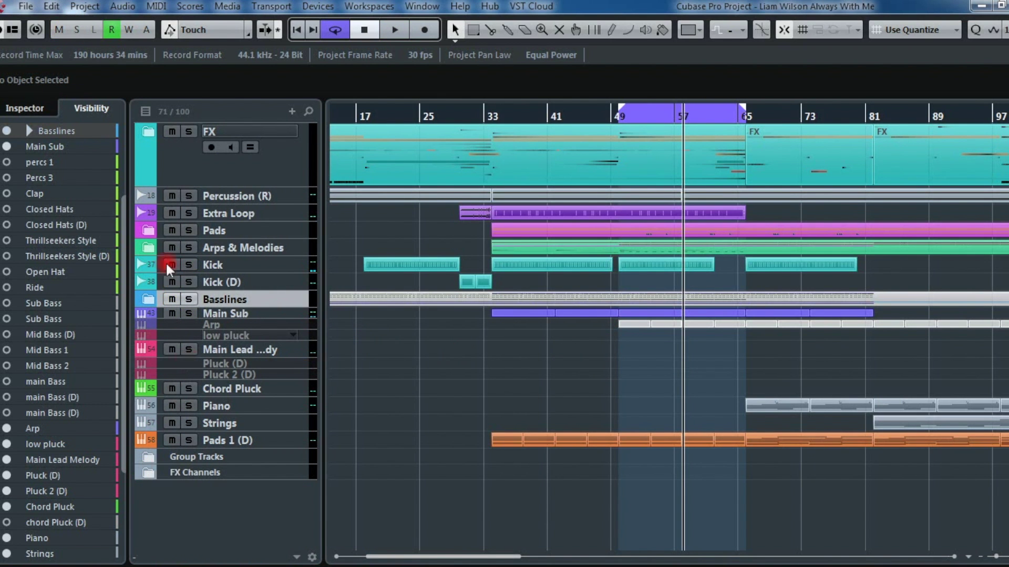
# Step: Expand the Pads folder and set the loop range to the first Piano clip on the Piano (R) track
pyautogui.click(140, 232)
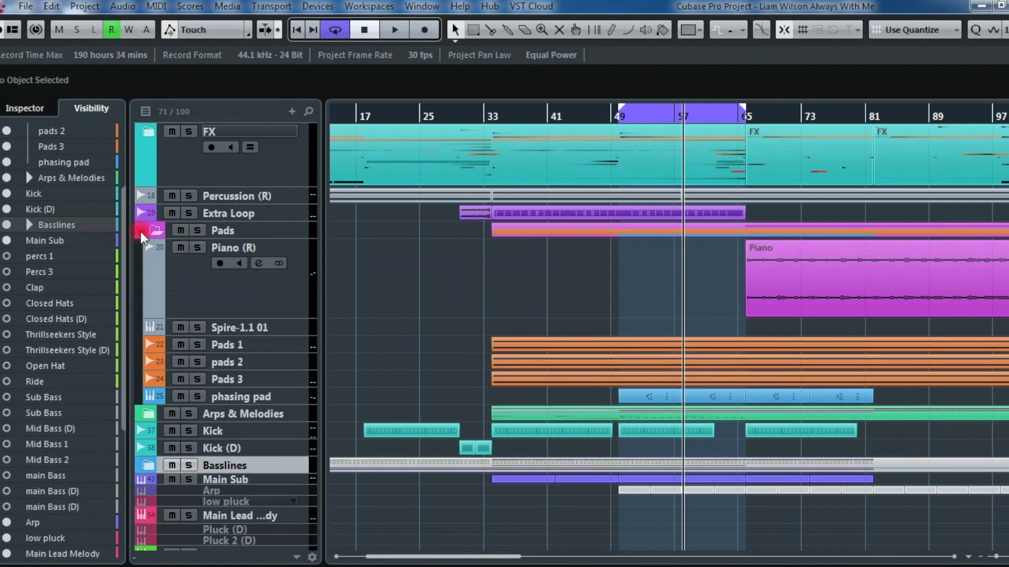
pyautogui.press('g')
pyautogui.press('g')
pyautogui.press('g')
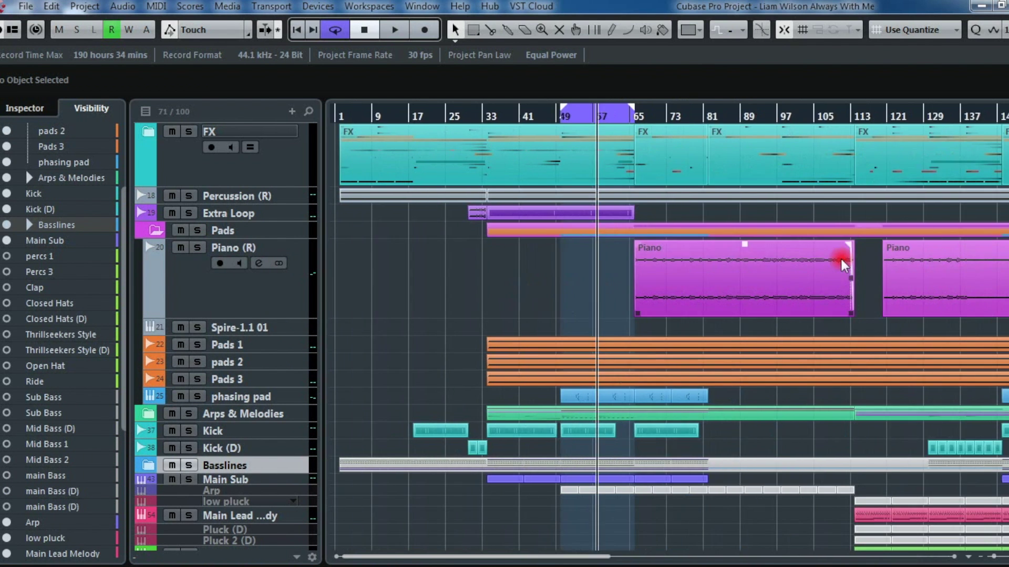
pyautogui.click(540, 282)
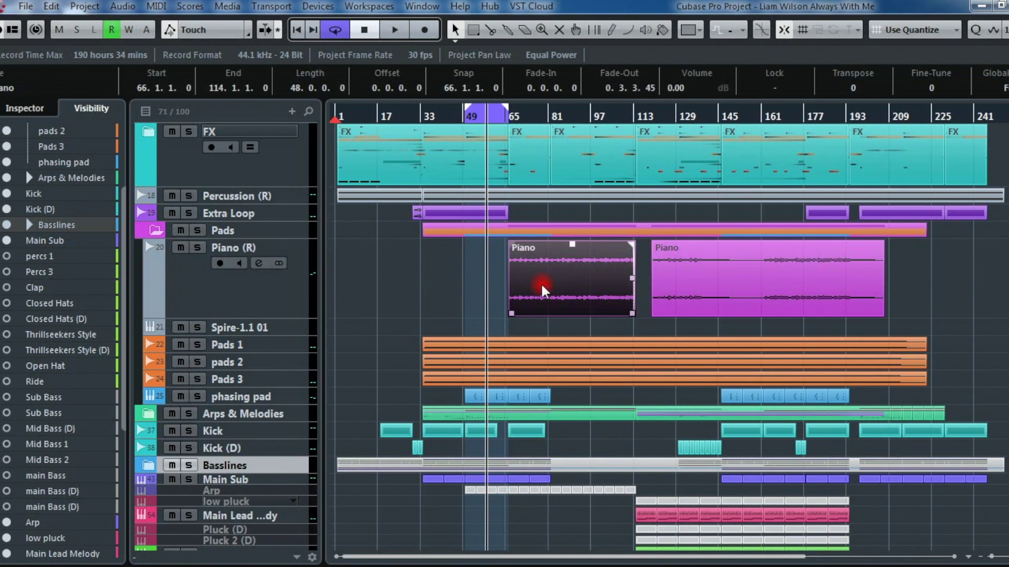
pyautogui.press('p')
pyautogui.click(431, 248)
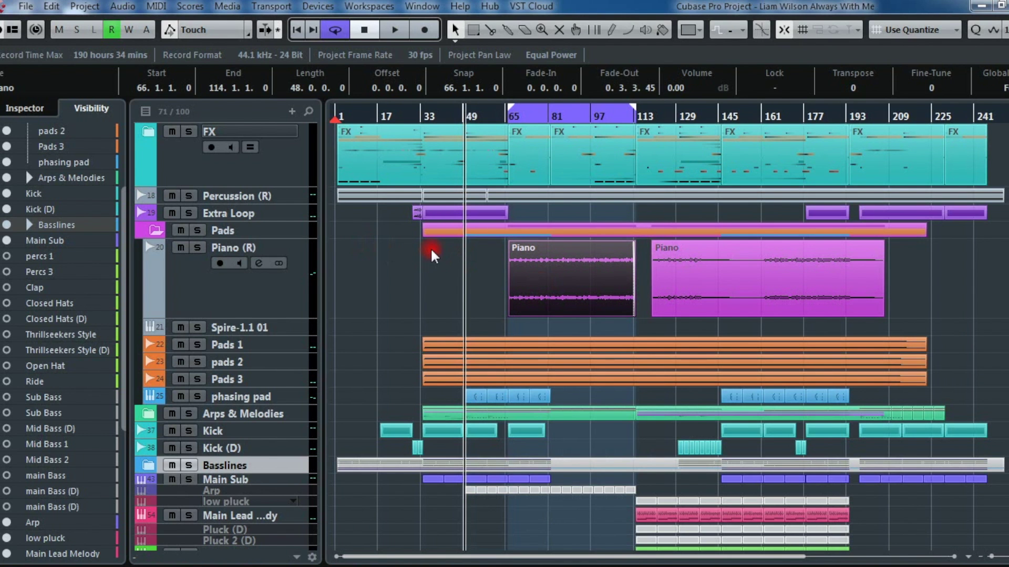
# Step: Audition the Piano (R) track soloed over the looped clip, stop playback, and unsolo it
pyautogui.press('space')
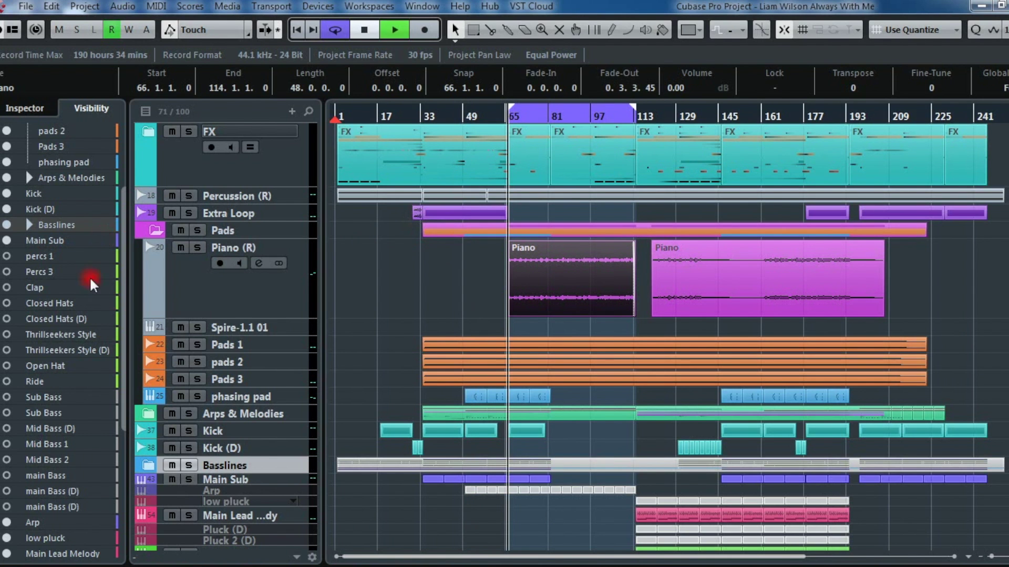
pyautogui.click(197, 253)
pyautogui.click(202, 281)
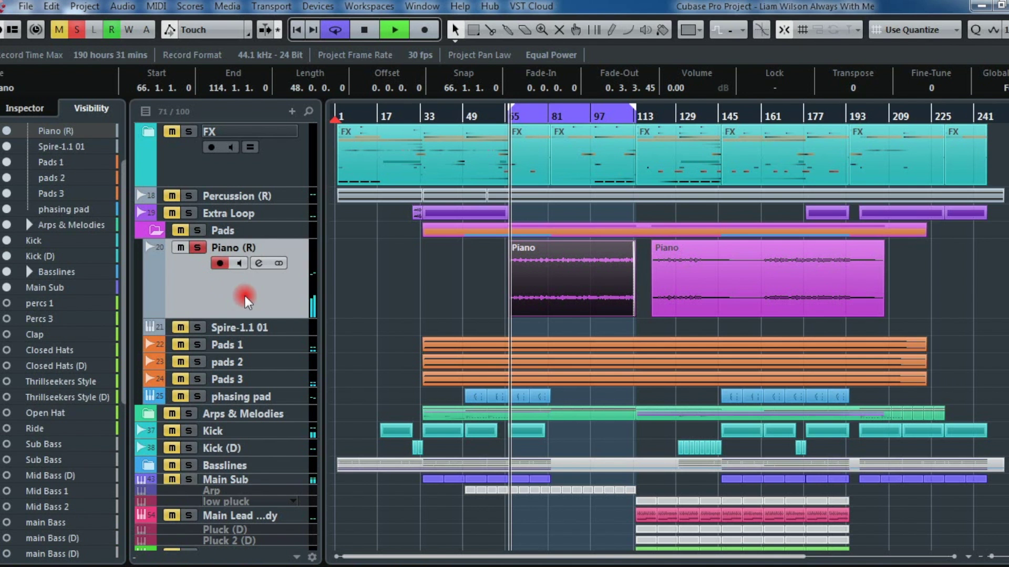
pyautogui.press('h')
pyautogui.press('h')
pyautogui.press('h')
pyautogui.press('h')
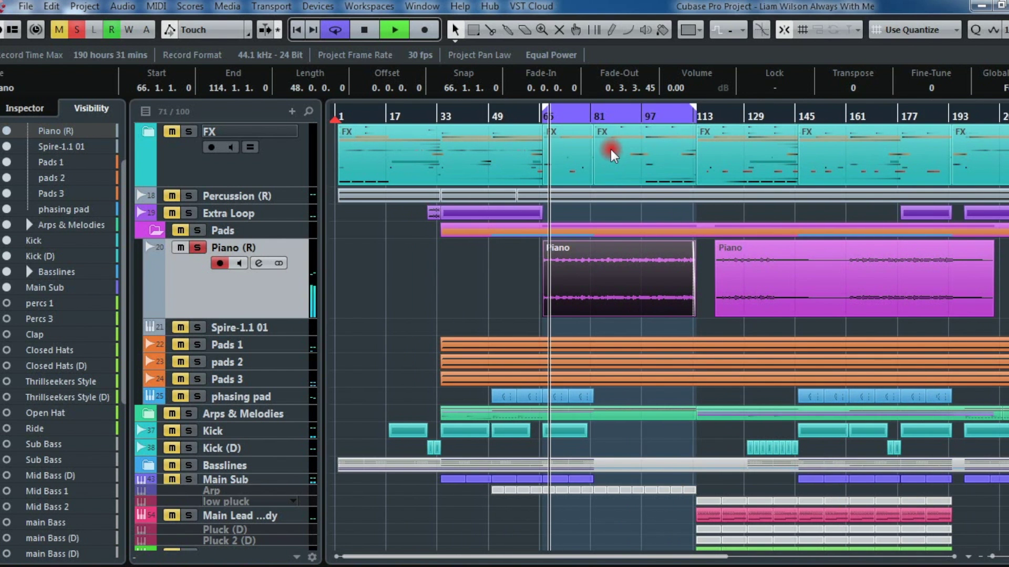
pyautogui.press('h')
pyautogui.press('h')
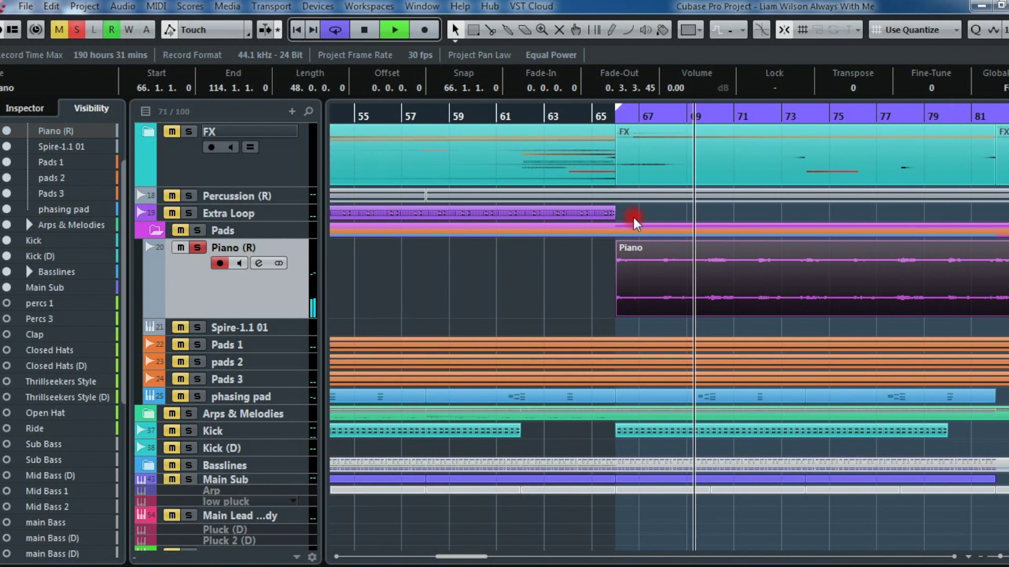
pyautogui.press('space')
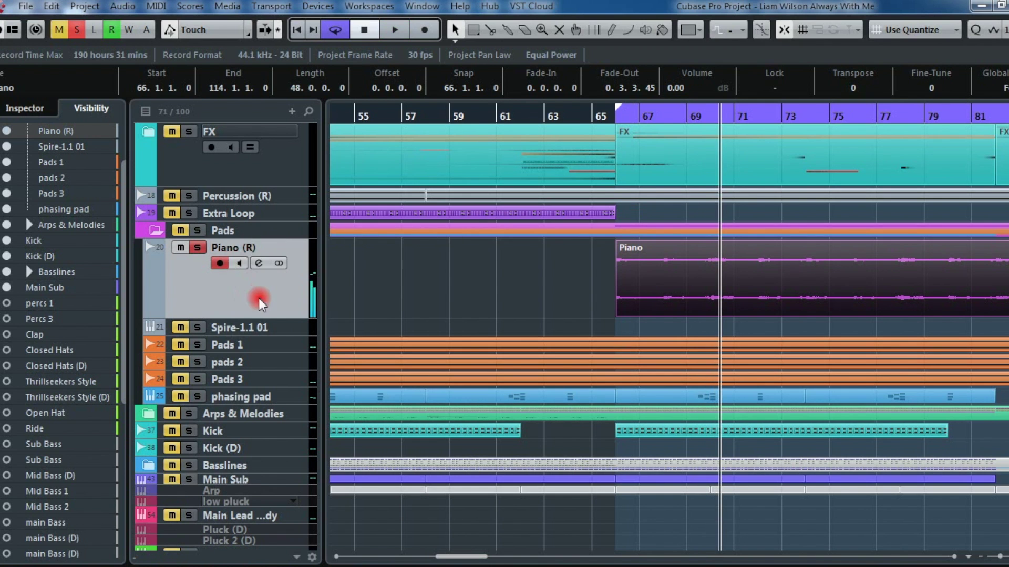
pyautogui.click(197, 248)
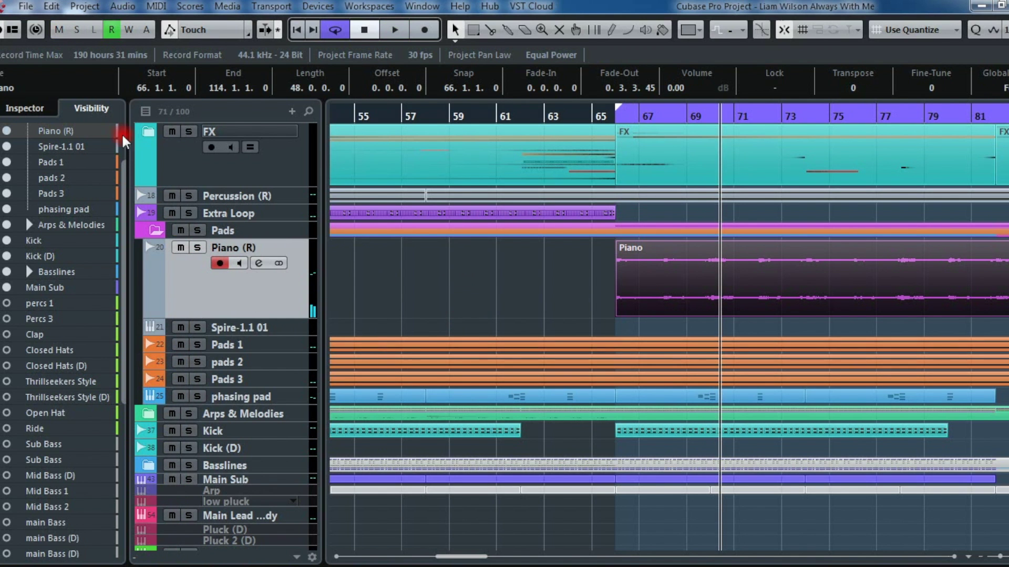
# Step: Check the Piano (R) track's inspector and look through the visibility list's bass, pluck, piano and pad tracks
pyautogui.click(27, 108)
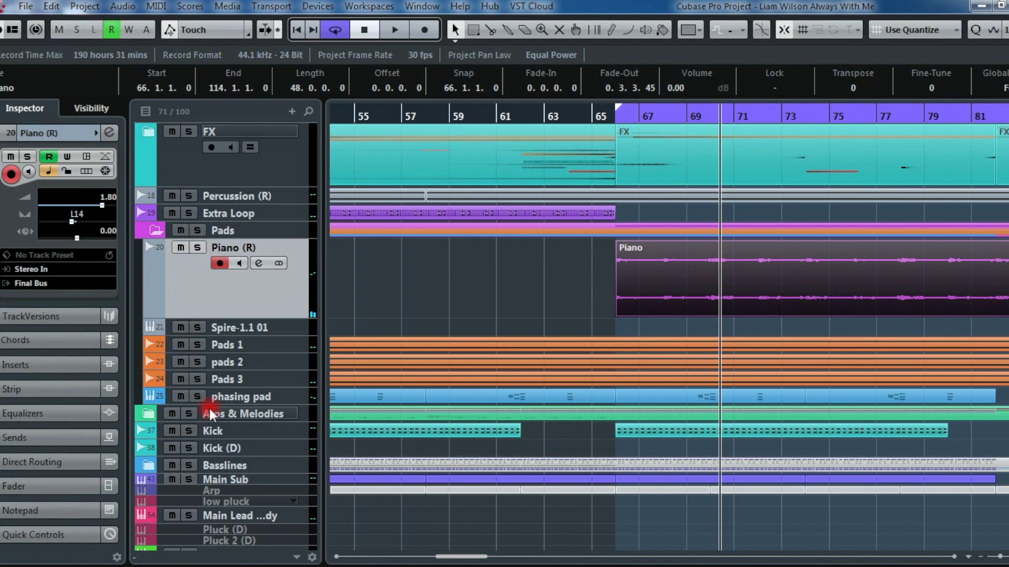
pyautogui.click(86, 112)
pyautogui.scroll(-4, 42, 278)
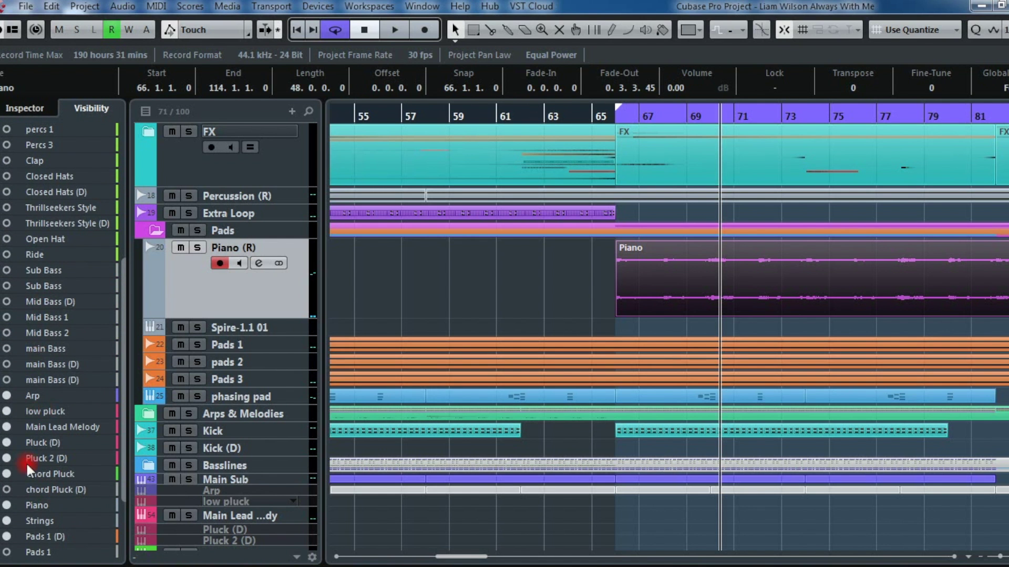
pyautogui.scroll(-2, 8, 515)
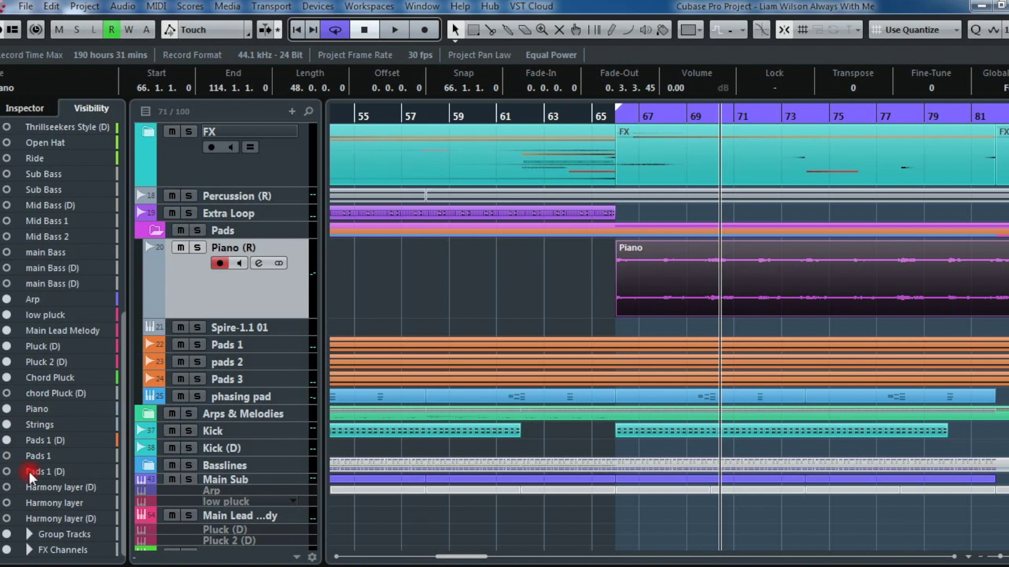
pyautogui.scroll(2, 33, 512)
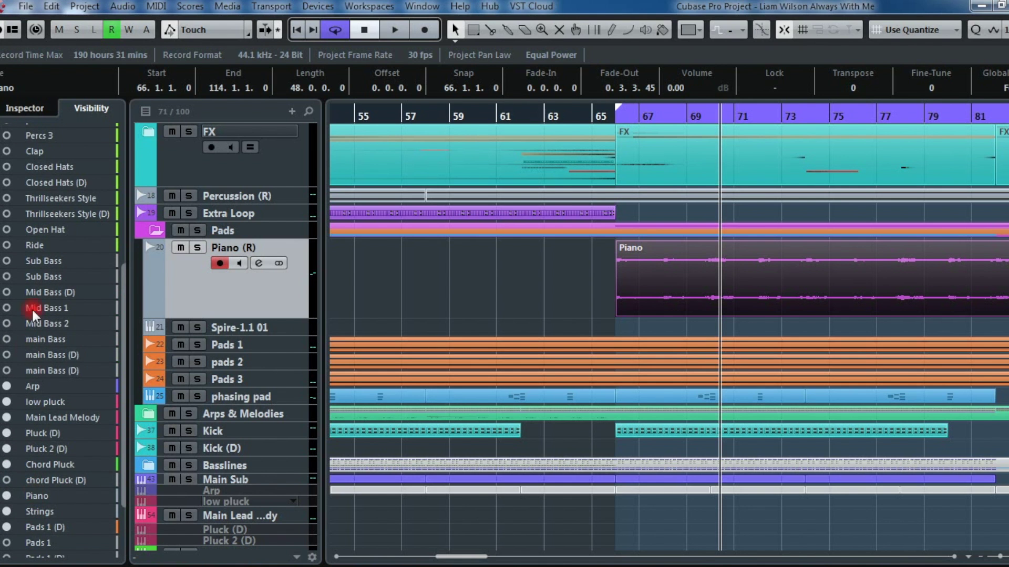
# Step: Show the hidden Pads 1 and Pads 1 (D) tracks near the end of the visibility list and deselect the clip
pyautogui.scroll(6, 54, 303)
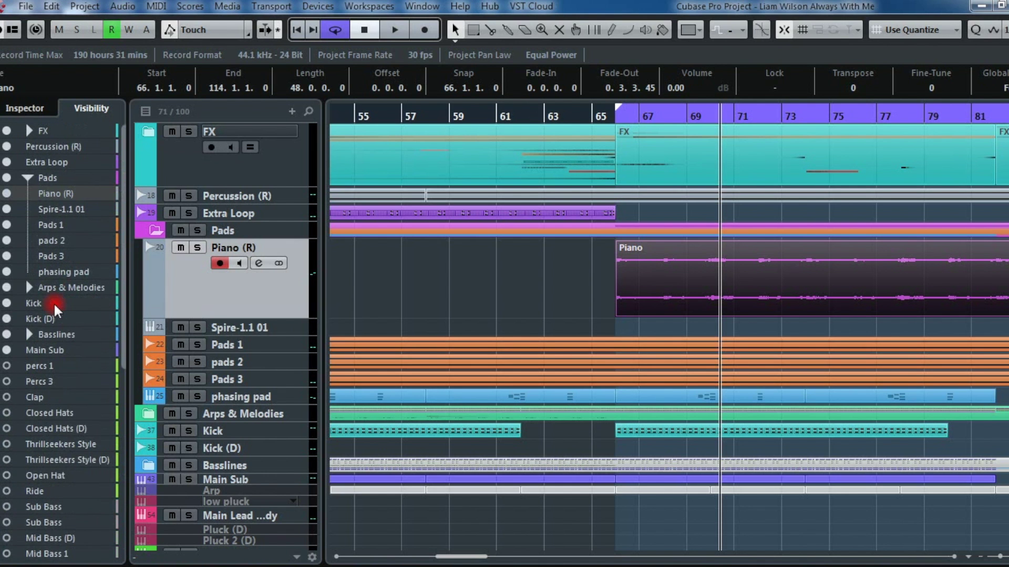
pyautogui.scroll(-7, 54, 304)
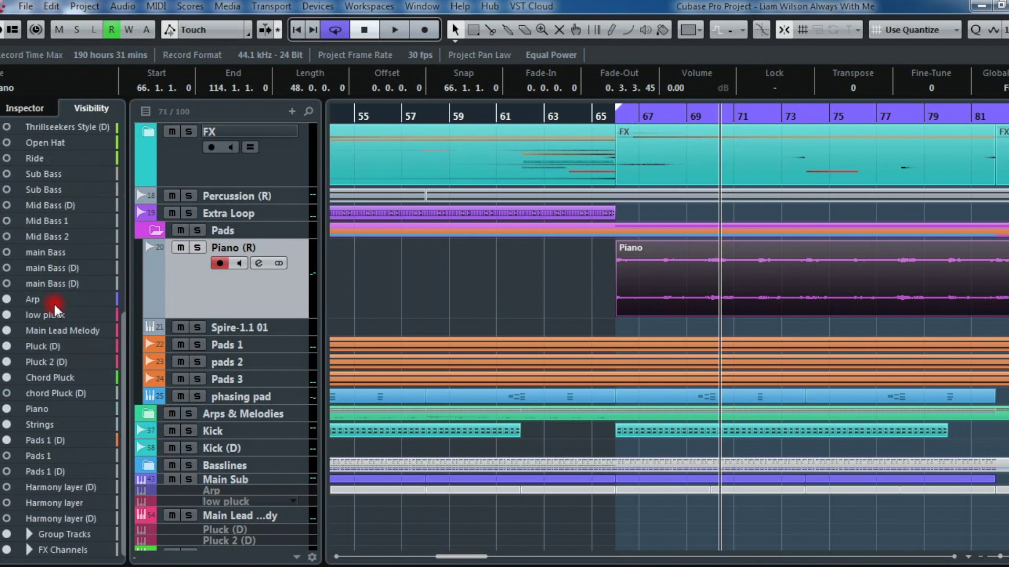
pyautogui.scroll(6, 6, 505)
pyautogui.scroll(-6, 7, 293)
pyautogui.click(6, 456)
pyautogui.click(6, 471)
pyautogui.scroll(7, 4, 477)
pyautogui.scroll(-7, 5, 477)
pyautogui.scroll(-3, 576, 284)
pyautogui.click(738, 429)
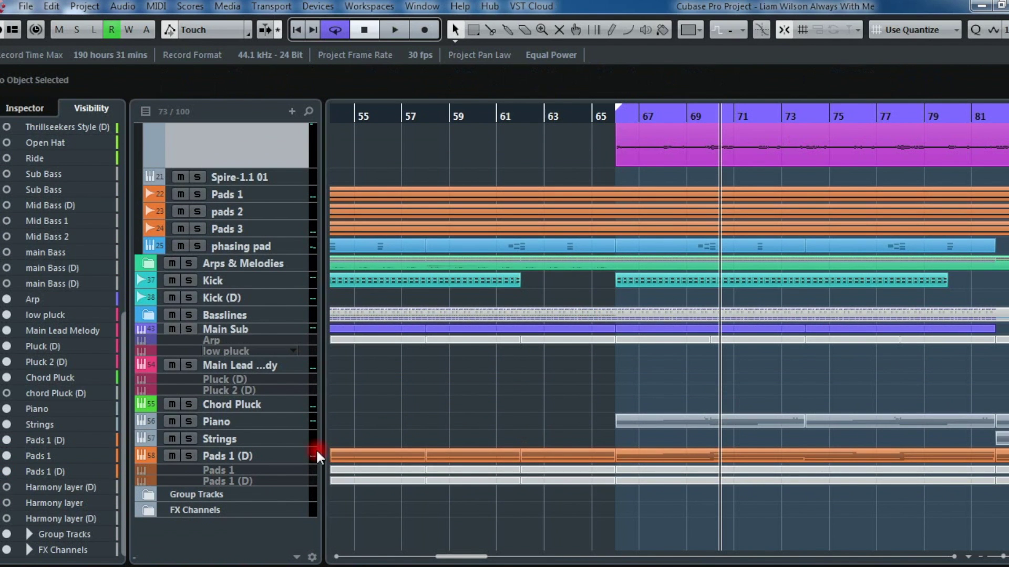
# Step: Inspect the Piano instrument track's equalizer and Magneto II insert in its channel settings, closing both windows
pyautogui.click(221, 421)
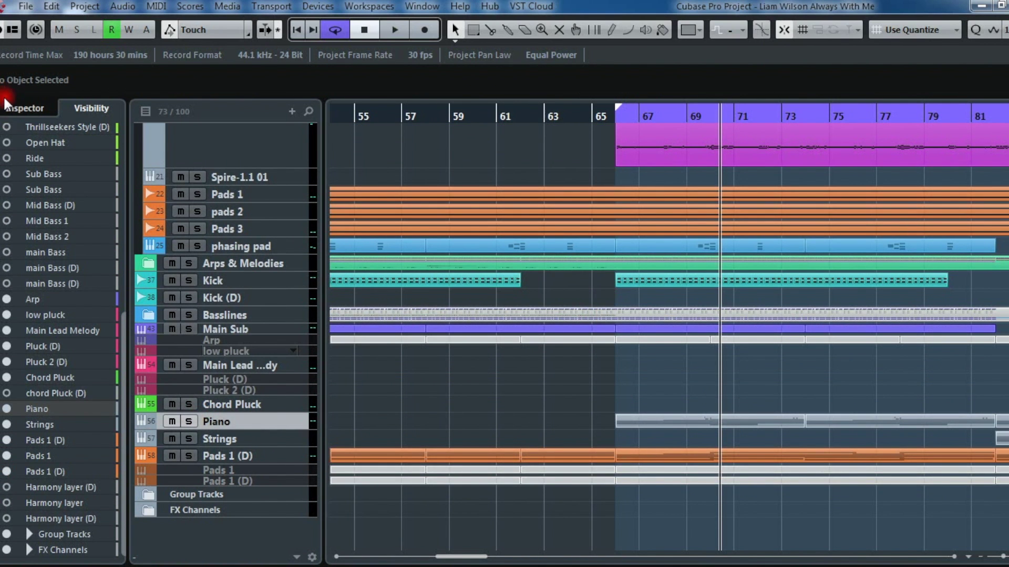
pyautogui.click(26, 108)
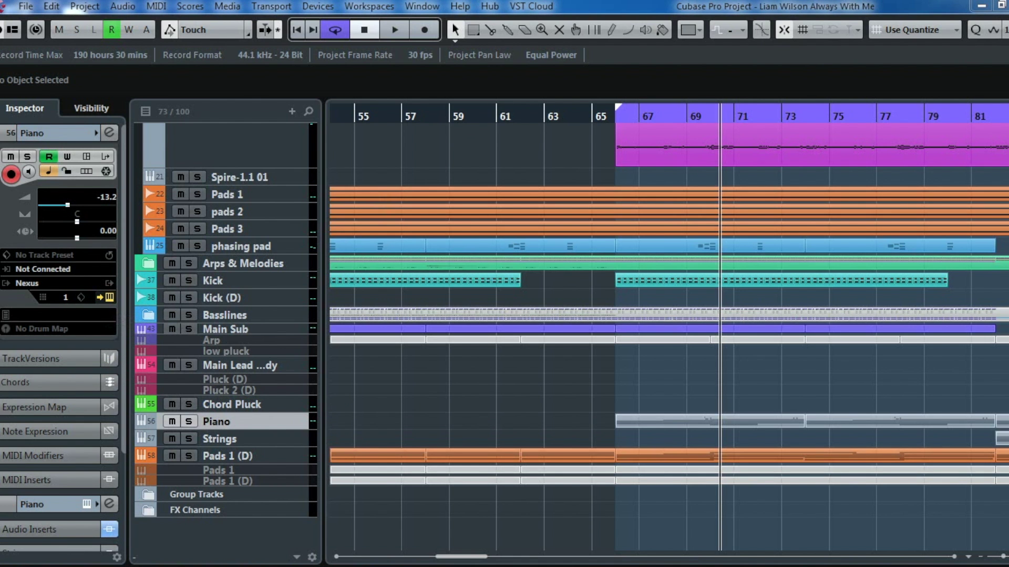
pyautogui.moveTo(1008, 98); pyautogui.dragTo(1008, 135)
pyautogui.click(108, 132)
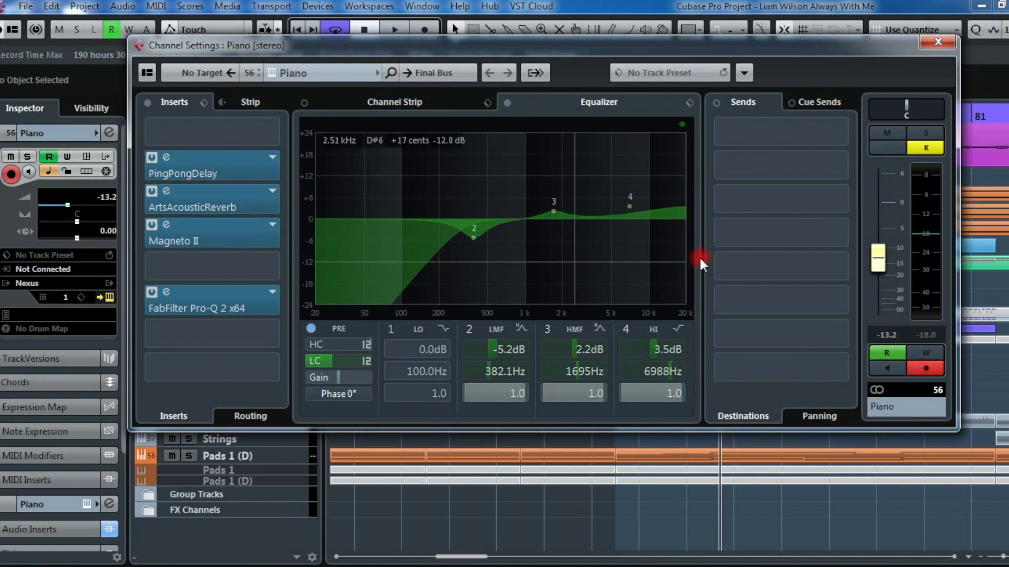
pyautogui.click(230, 236)
pyautogui.click(169, 225)
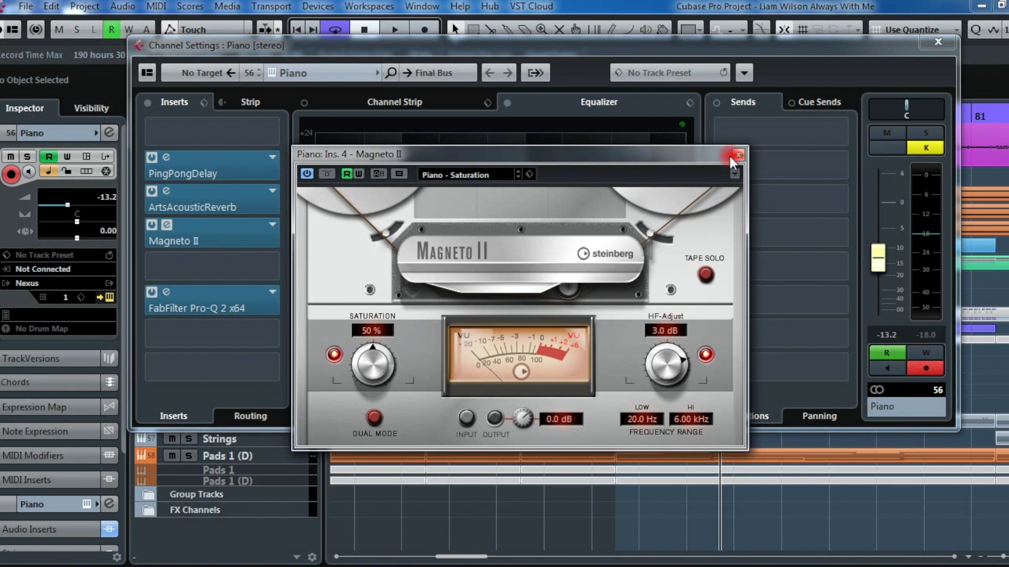
pyautogui.click(737, 154)
pyautogui.click(937, 42)
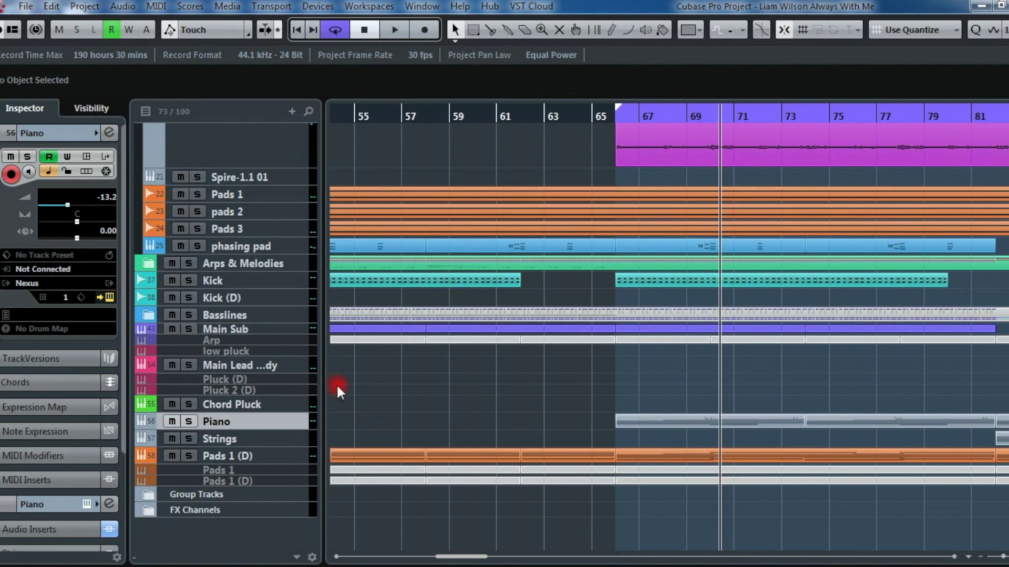
# Step: Audition the Piano instrument track soloed, unsolo it to hear the full mix, and stop playback
pyautogui.click(188, 421)
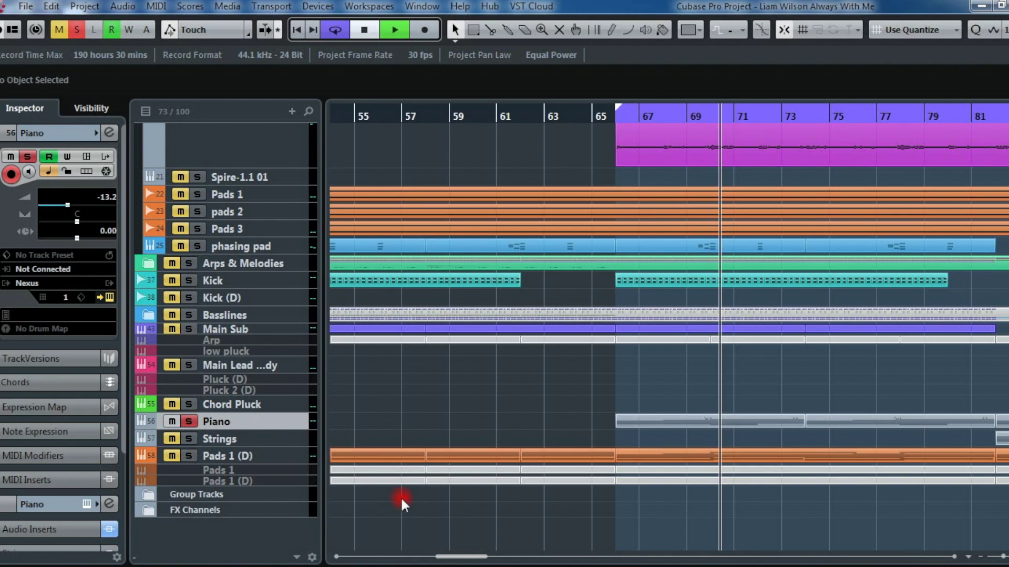
pyautogui.press('space')
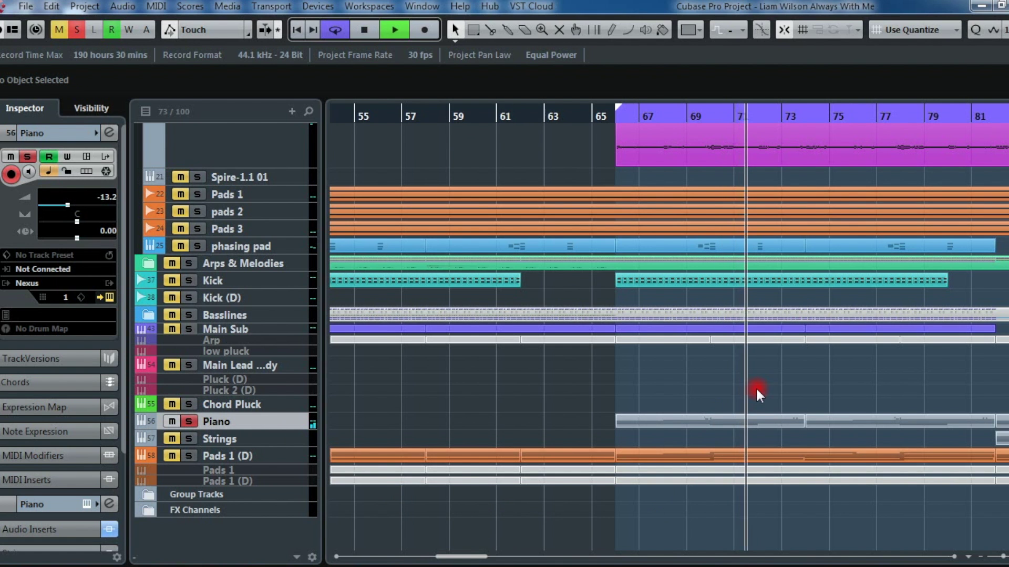
pyautogui.press('g')
pyautogui.press('g')
pyautogui.press('g')
pyautogui.press('g')
pyautogui.press('g')
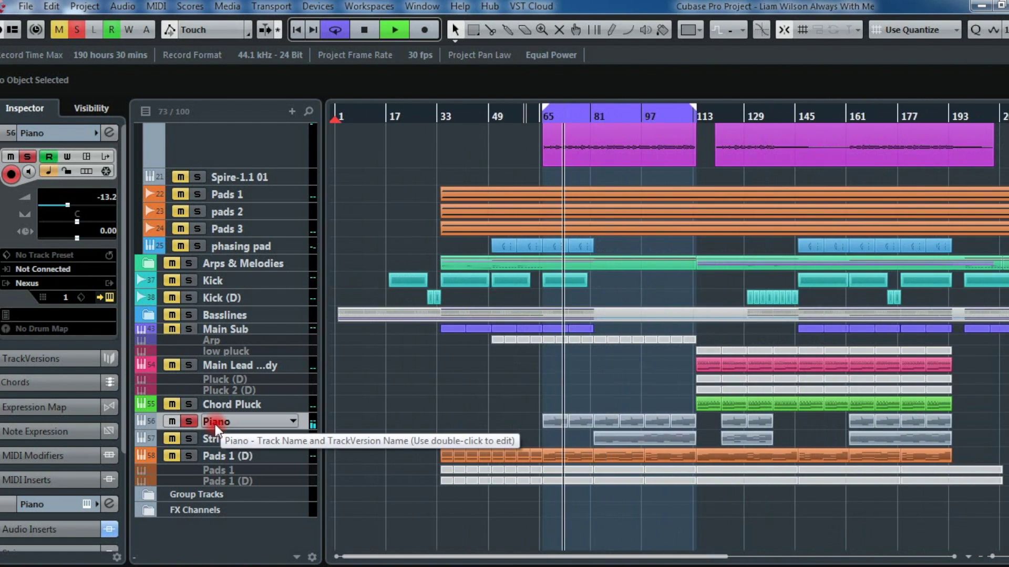
pyautogui.click(188, 420)
pyautogui.scroll(3, 490, 390)
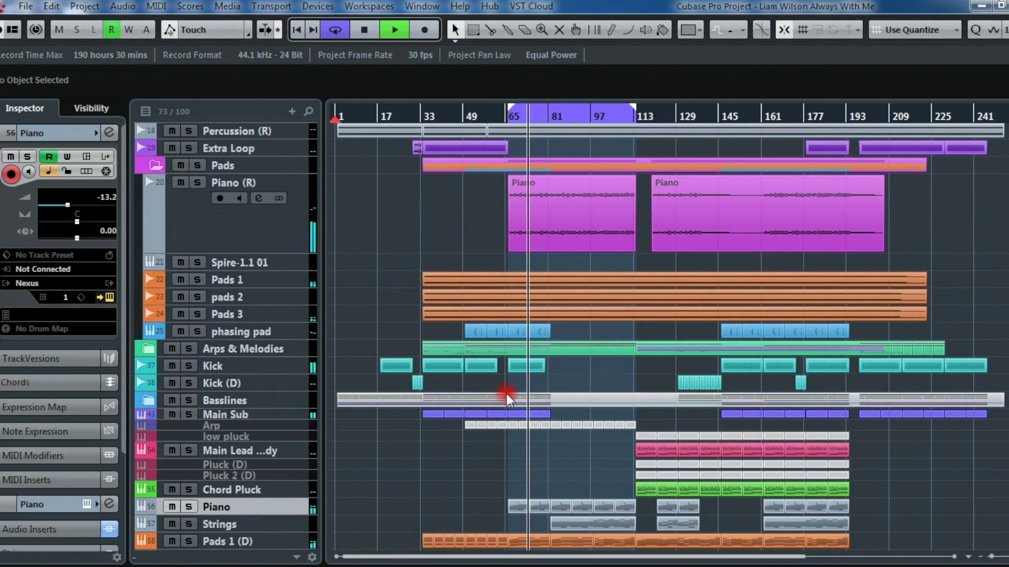
pyautogui.press('space')
# Step: Reduce the Piano (R) track's height and solo Pads 1, pads 2 and Pads 3 together
pyautogui.click(219, 237)
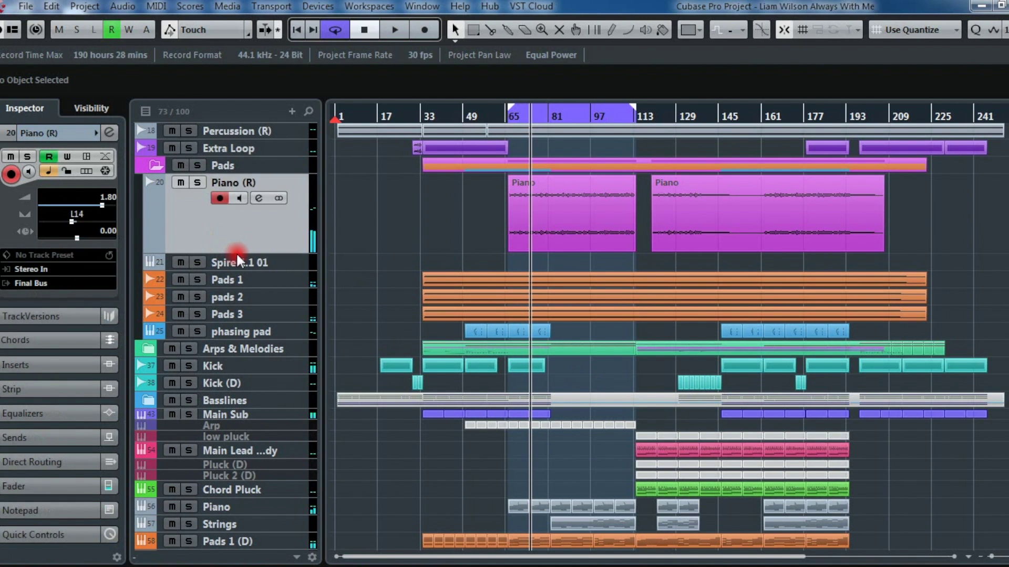
pyautogui.moveTo(237, 252); pyautogui.dragTo(231, 164)
pyautogui.click(226, 211)
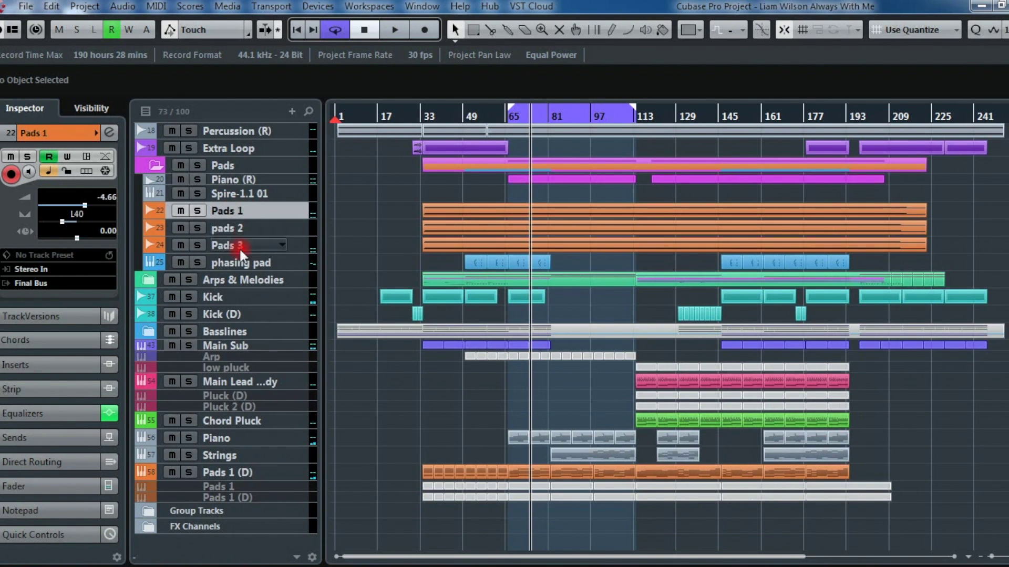
pyautogui.keyDown('shift'); pyautogui.click(213, 242); pyautogui.keyUp('shift')
pyautogui.click(197, 245)
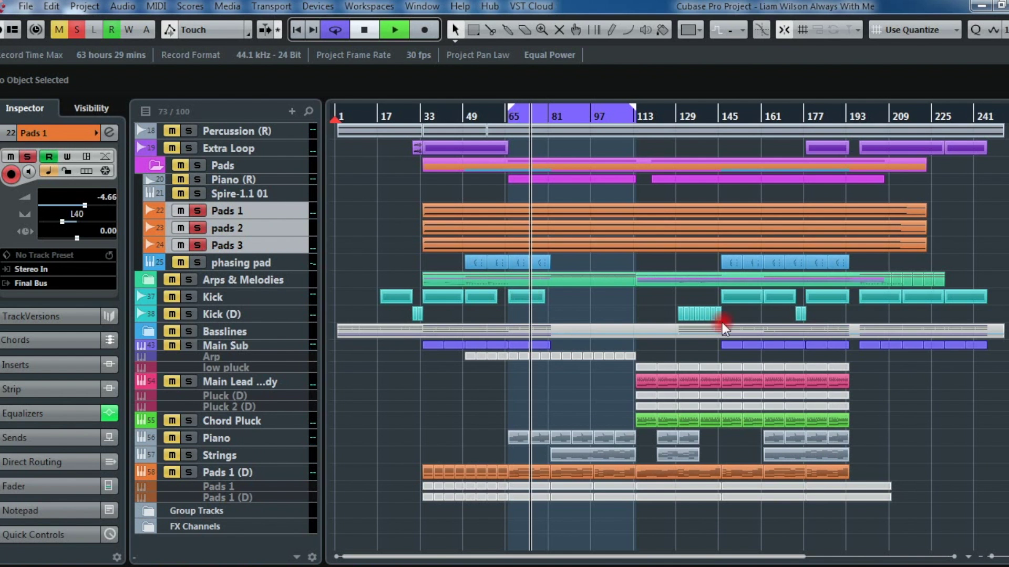
# Step: Play the three soloed pad tracks, continue from about bar 93, and stop playback
pyautogui.press('space')
pyautogui.press('g')
pyautogui.press('g')
pyautogui.press('h')
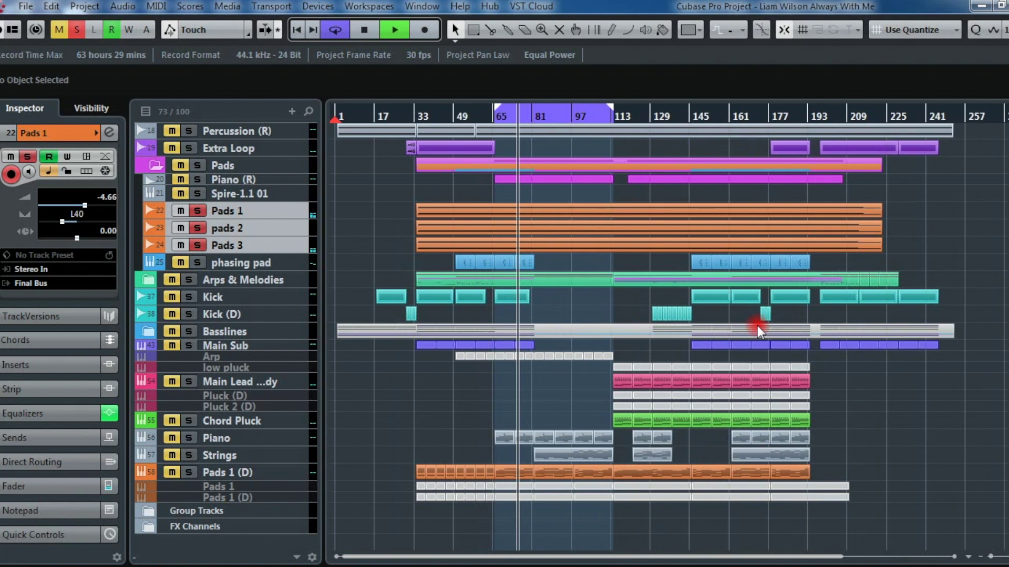
pyautogui.click(563, 116)
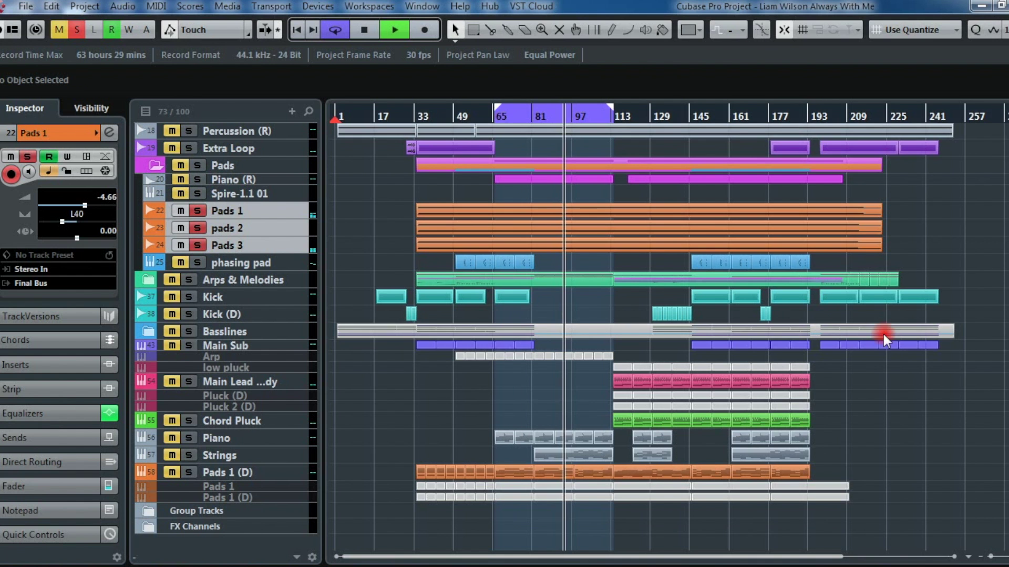
pyautogui.press('space')
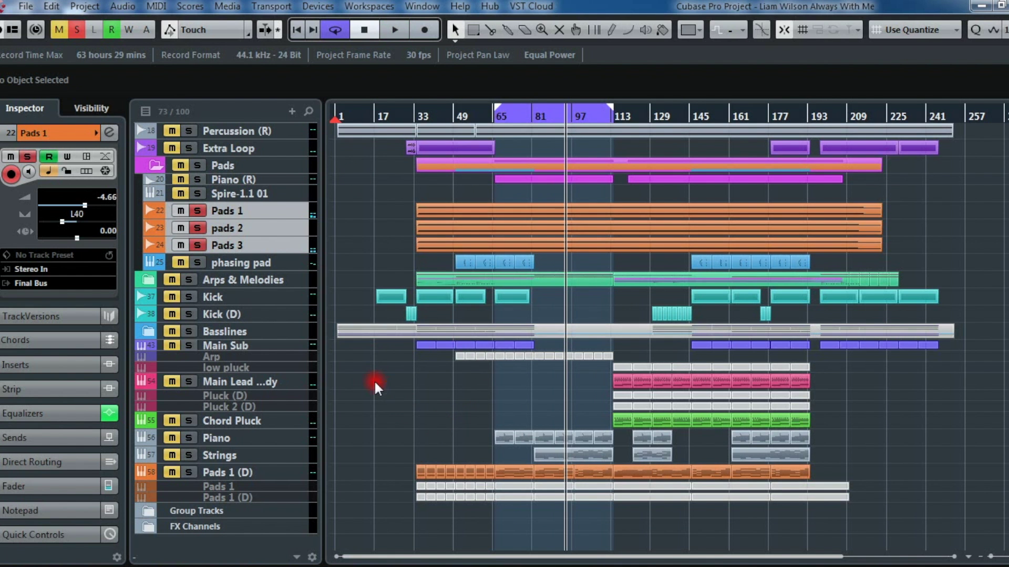
# Step: Check the Pads 1 track's equalizer and inserts in its channel settings, close them, and clear all solos
pyautogui.click(109, 132)
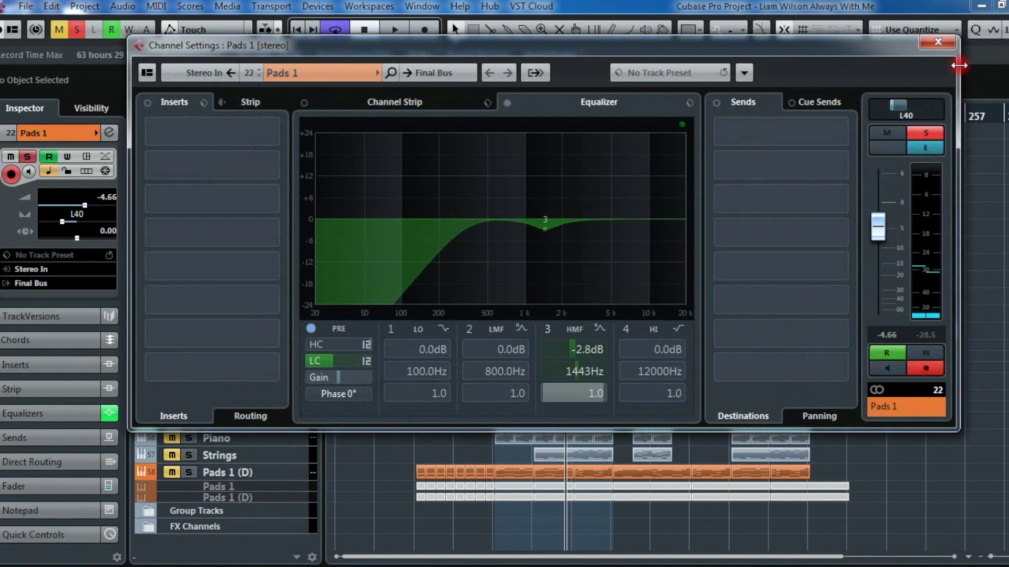
pyautogui.click(938, 42)
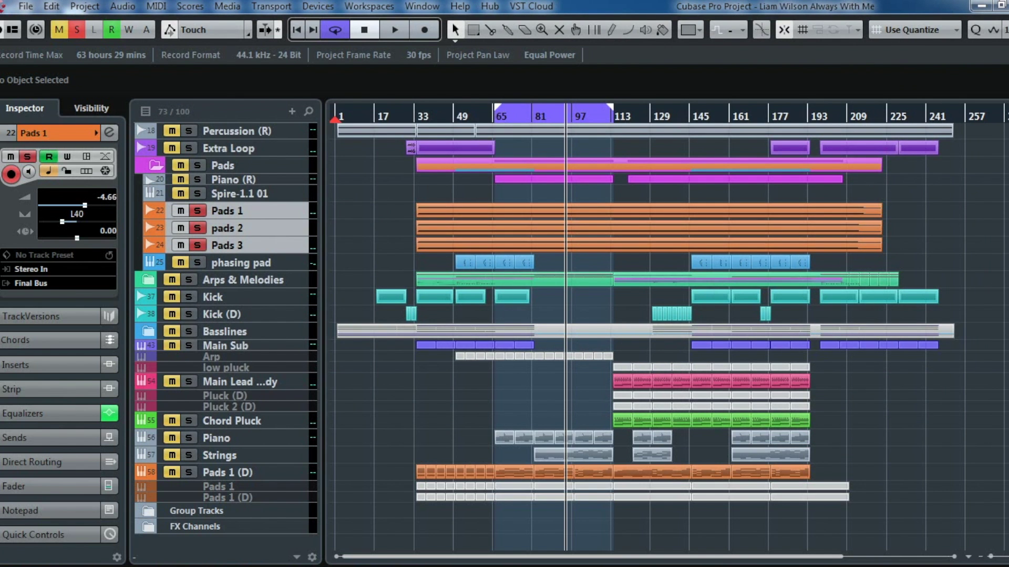
pyautogui.click(78, 27)
# Step: Solo the phasing pad track and set the loop range to its two Pluck clips starting at bar 66
pyautogui.click(197, 263)
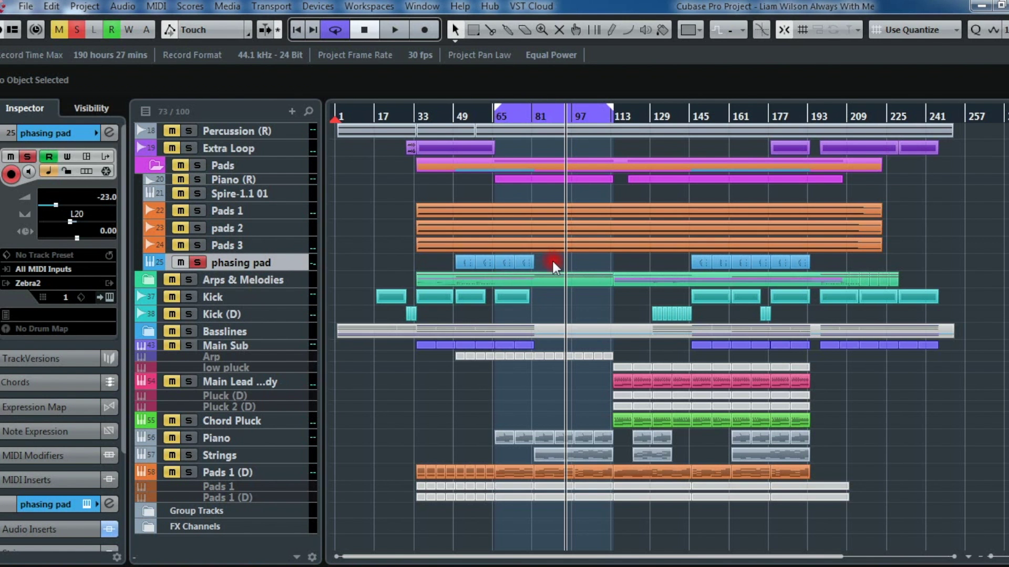
pyautogui.click(504, 265)
pyautogui.press('p')
pyautogui.press('l')
pyautogui.press('h')
pyautogui.press('h')
pyautogui.press('h')
pyautogui.press('h')
pyautogui.press('h')
pyautogui.press('h')
pyautogui.press('h')
pyautogui.press('h')
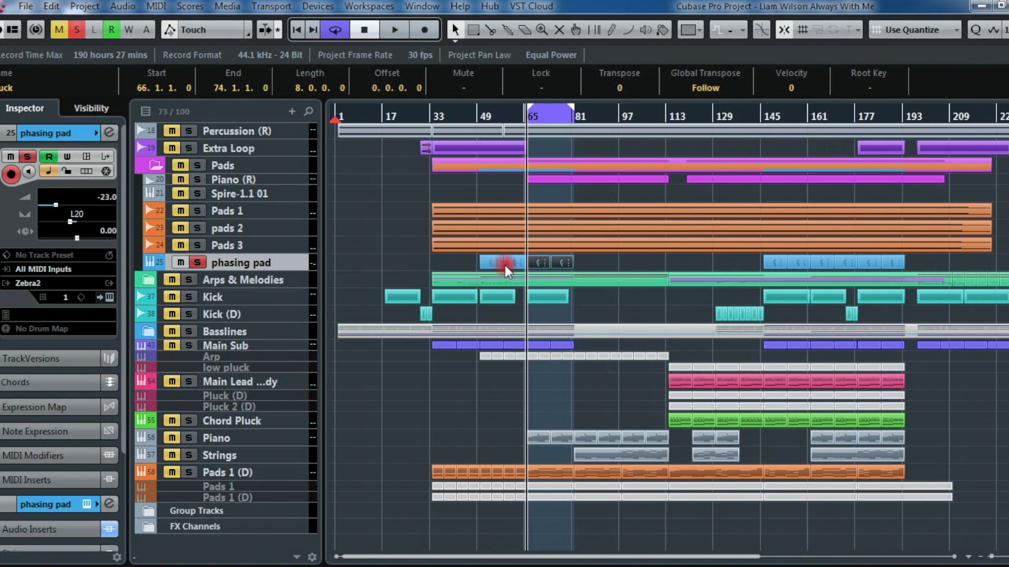
pyautogui.press('h')
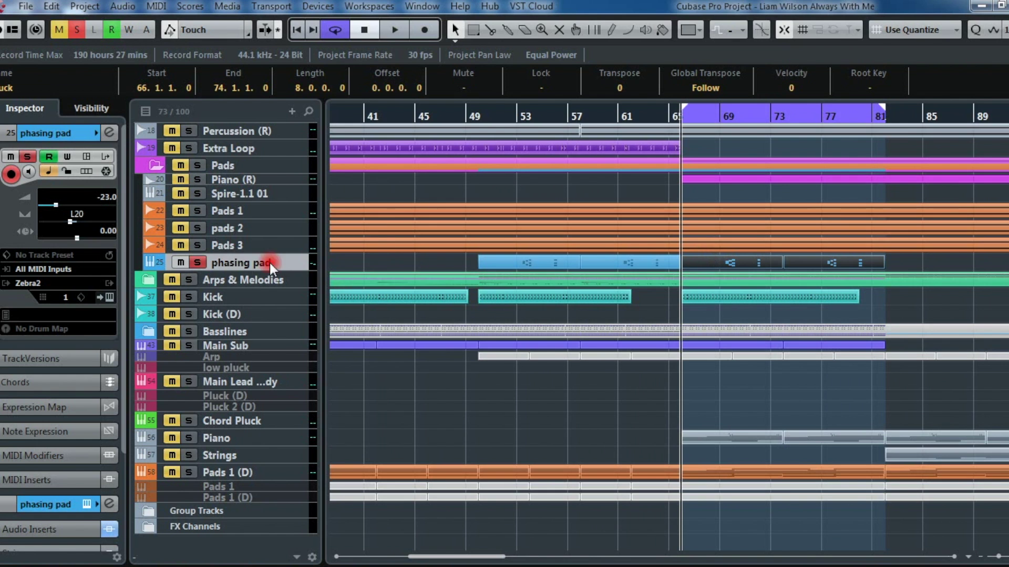
# Step: Enlarge the phasing pad track to show its clip notes and play it from about bar 69
pyautogui.click(253, 270)
pyautogui.moveTo(250, 269); pyautogui.dragTo(249, 366)
pyautogui.click(980, 301)
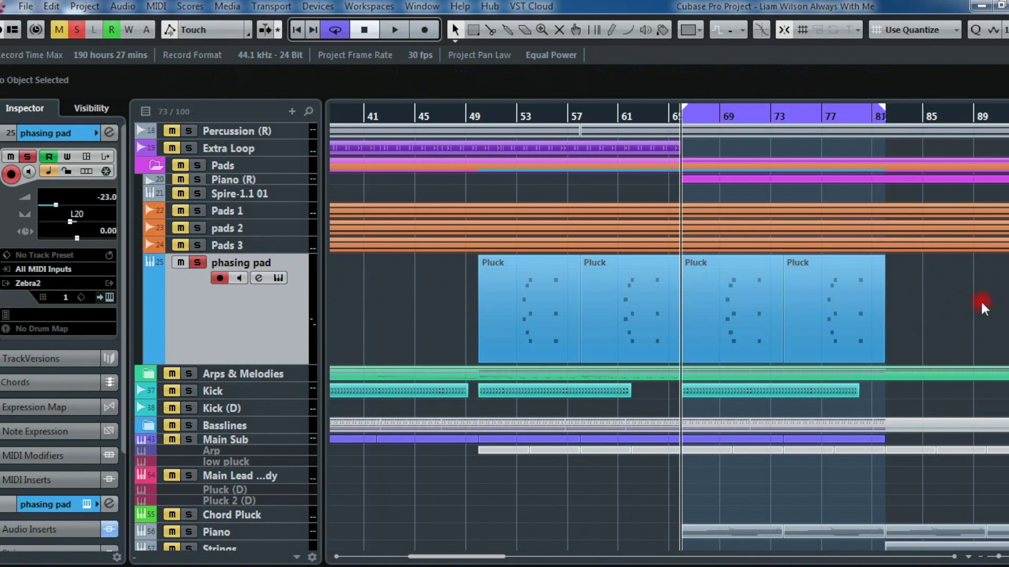
pyautogui.click(718, 117)
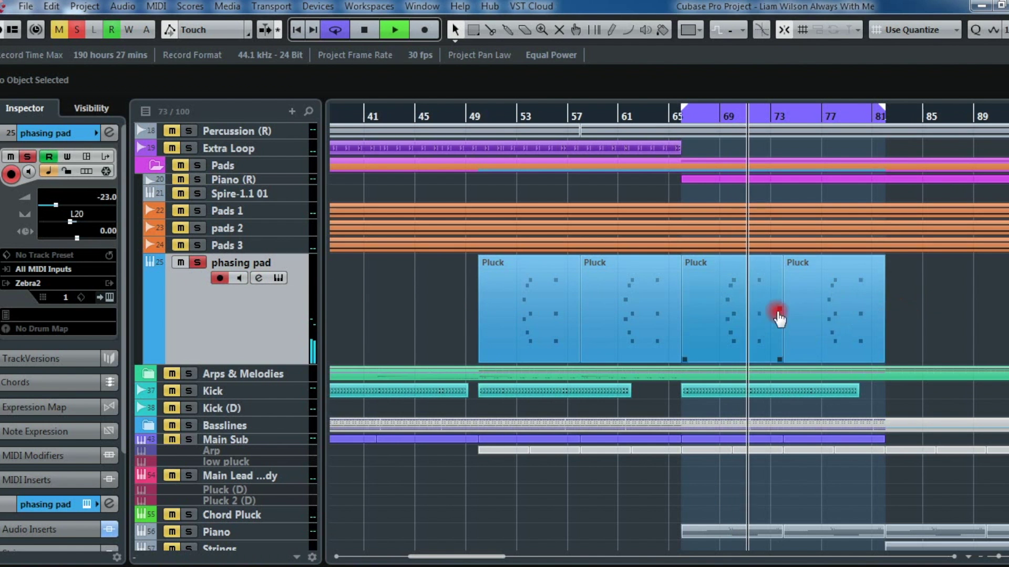
# Step: Examine the notes of the Pluck clip at bar 66 in the Key Editor during playback and close the editor
pyautogui.doubleClick(778, 317)
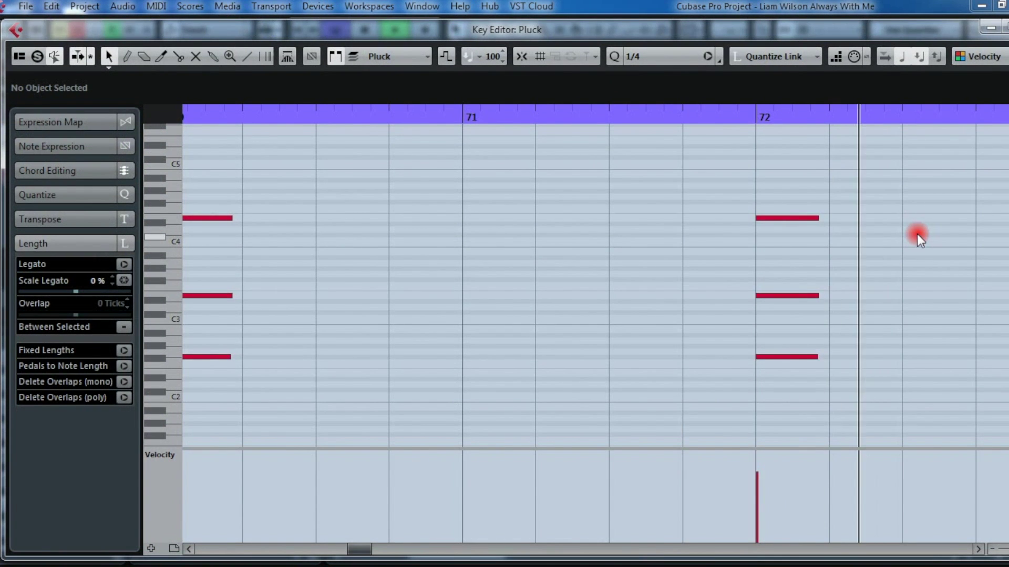
pyautogui.click(552, 118)
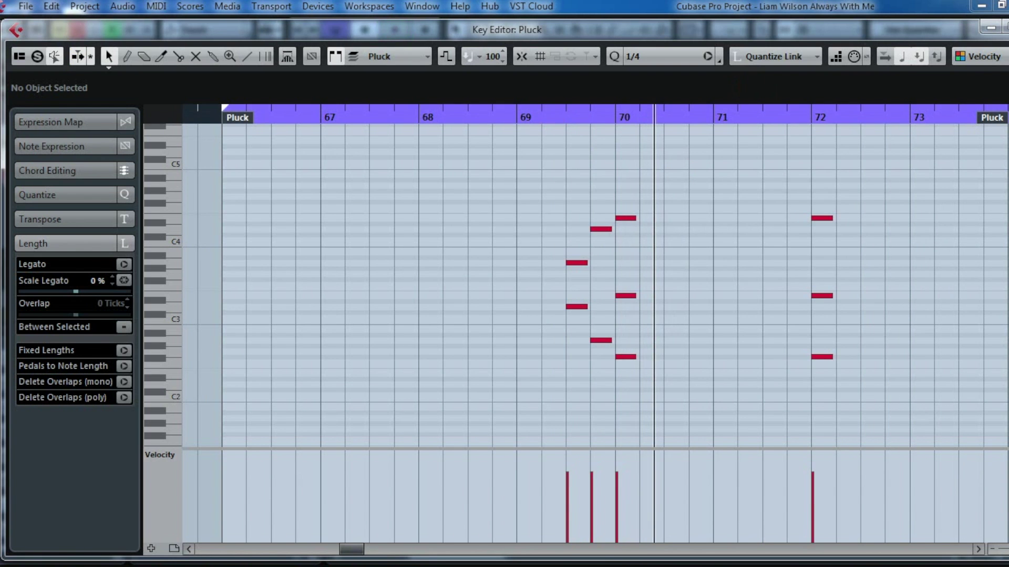
pyautogui.click(1007, 27)
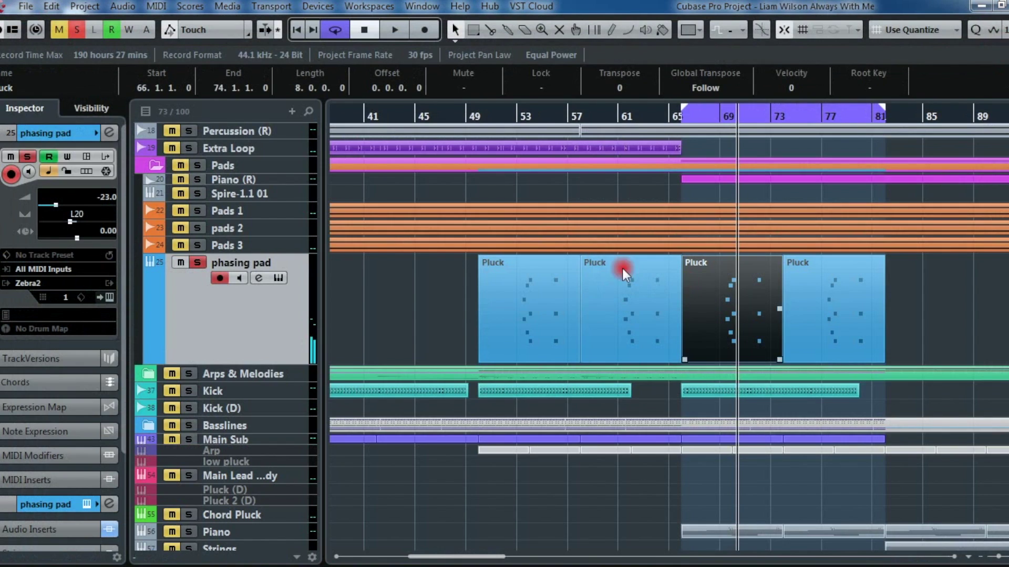
# Step: Add Pads 1, pads 2 and Pads 3 to the phasing pad solo, audition them together, and stop playback
pyautogui.click(250, 208)
pyautogui.keyDown('shift'); pyautogui.click(241, 244); pyautogui.keyUp('shift')
pyautogui.click(198, 245)
pyautogui.click(723, 116)
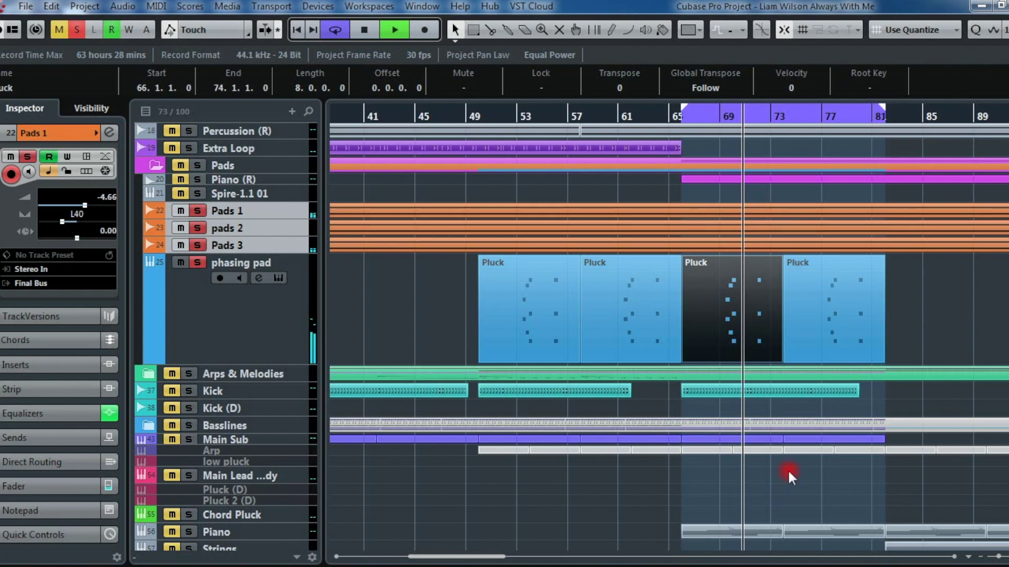
pyautogui.press('space')
pyautogui.click(897, 316)
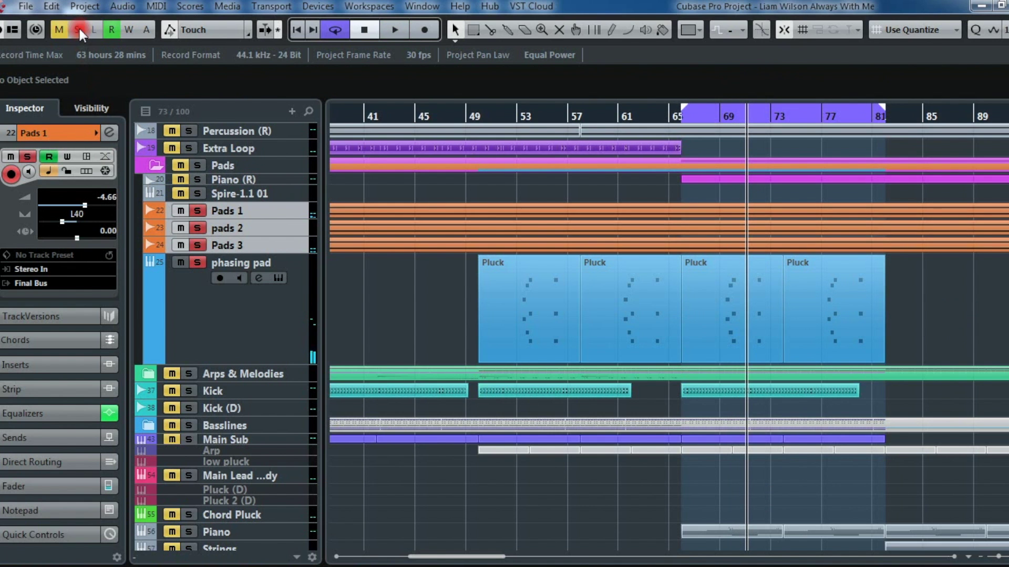
# Step: Clear all solos and shrink the phasing pad track to its minimum height
pyautogui.click(78, 31)
pyautogui.click(241, 323)
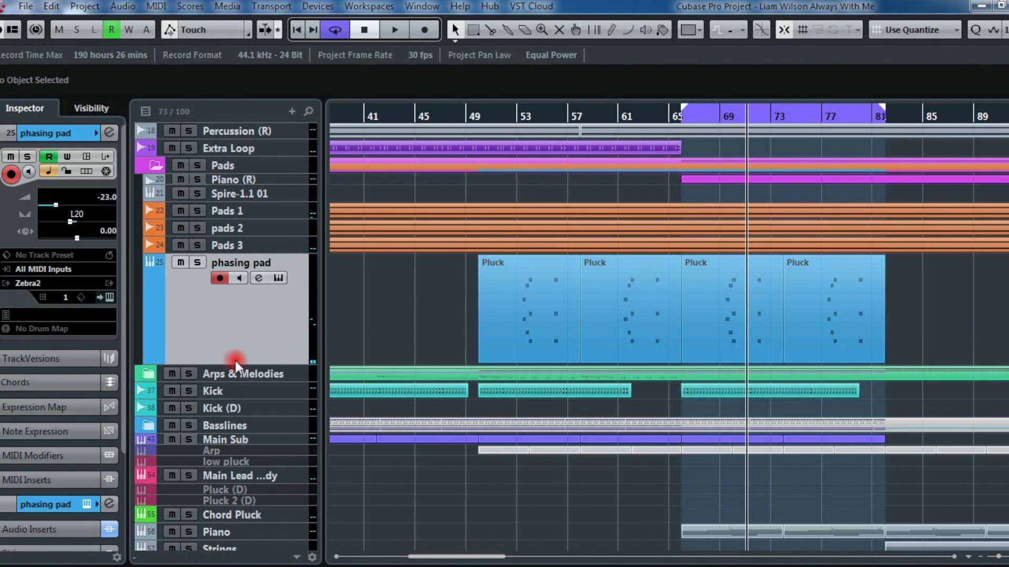
pyautogui.moveTo(235, 360); pyautogui.dragTo(232, 264)
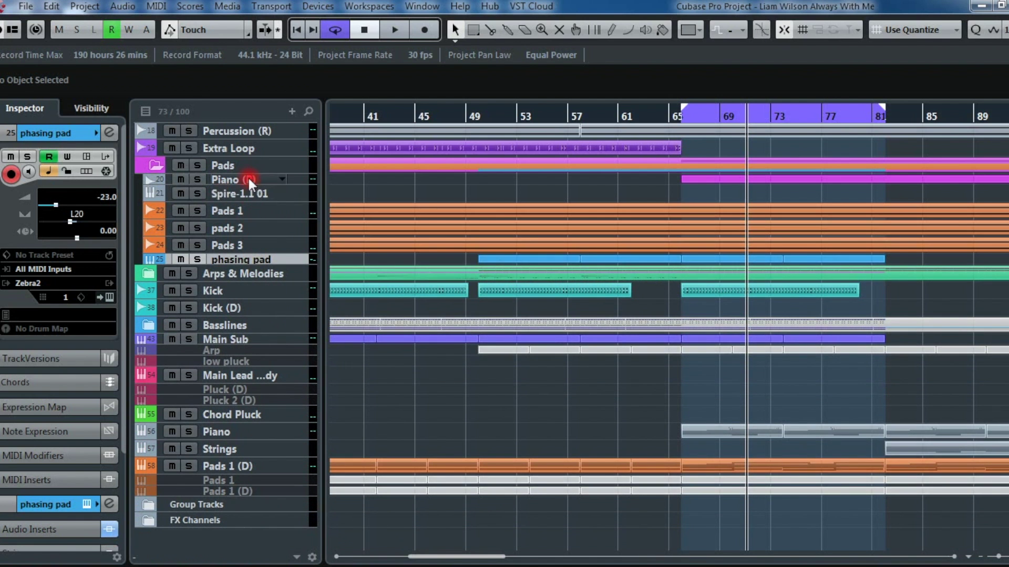
# Step: Shrink the tracks inside the Pads folder, collapse the folder, and show the full arrangement
pyautogui.keyDown('shift'); pyautogui.click(248, 179); pyautogui.keyUp('shift')
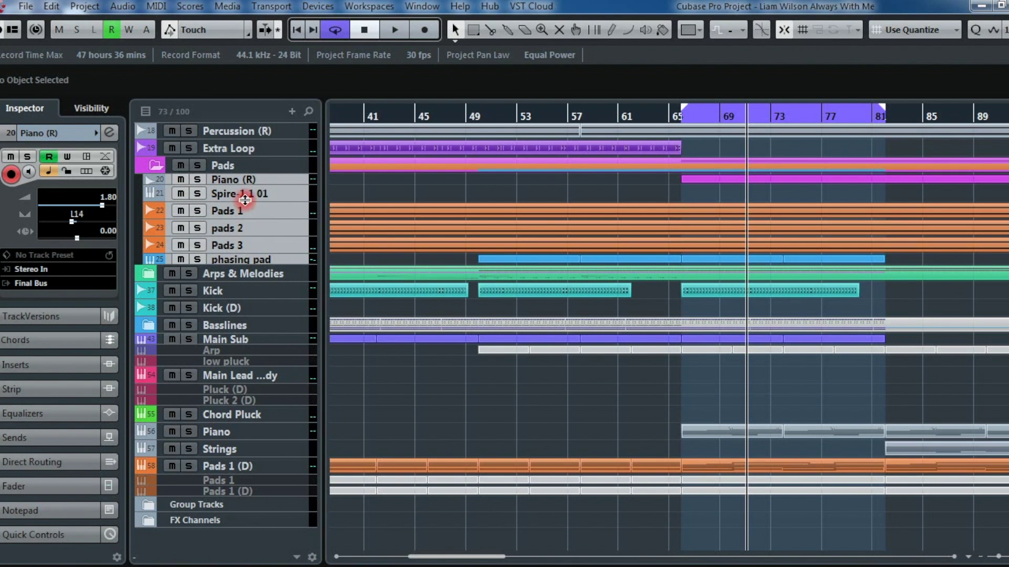
pyautogui.moveTo(245, 200); pyautogui.dragTo(244, 167)
pyautogui.press('g')
pyautogui.press('g')
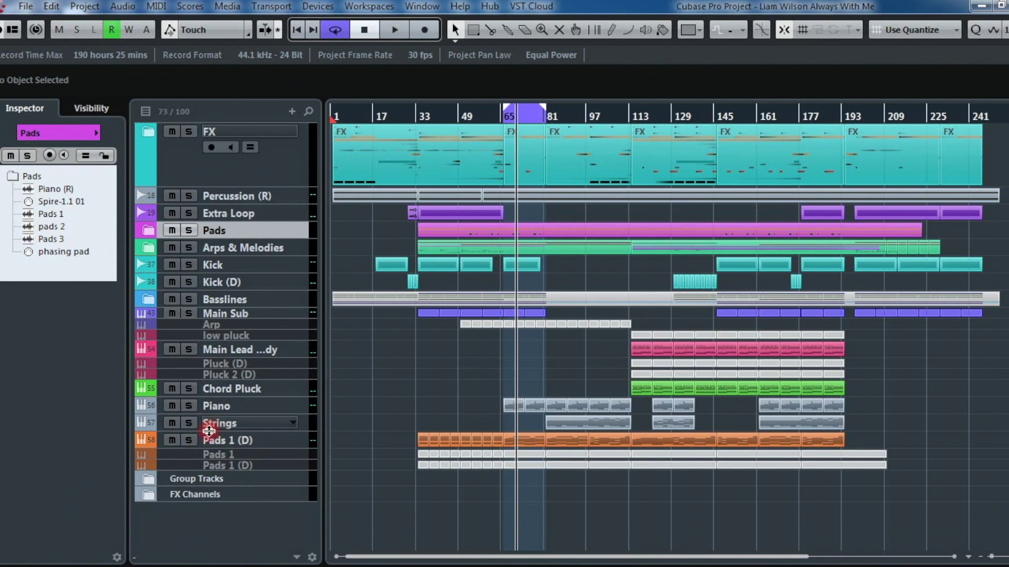
# Step: Hide the disabled Pads 1 and Pads 1 (D) tracks below the active Pads 1 (D) track
pyautogui.click(213, 439)
pyautogui.click(227, 455)
pyautogui.rightClick(229, 460)
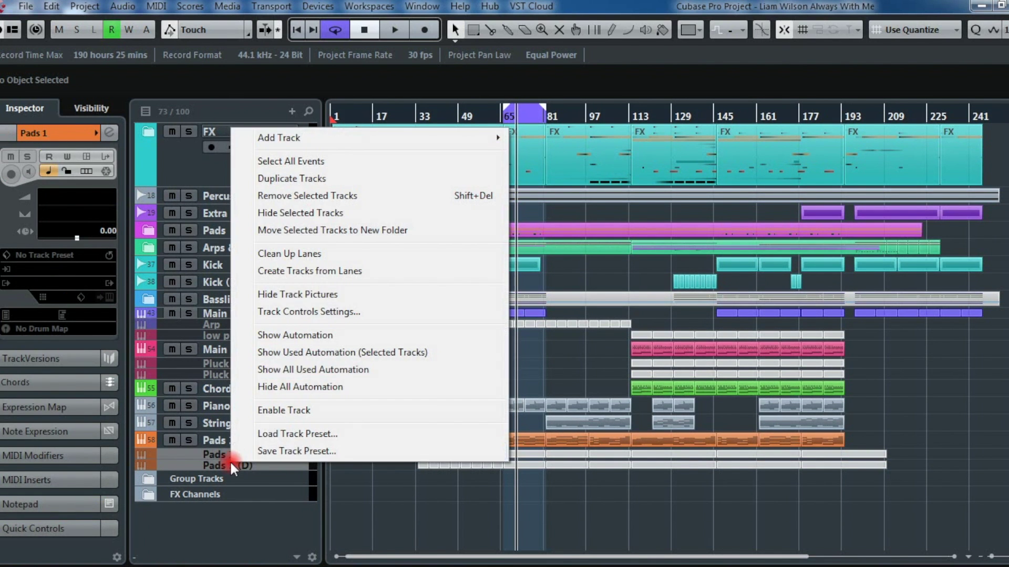
pyautogui.click(296, 215)
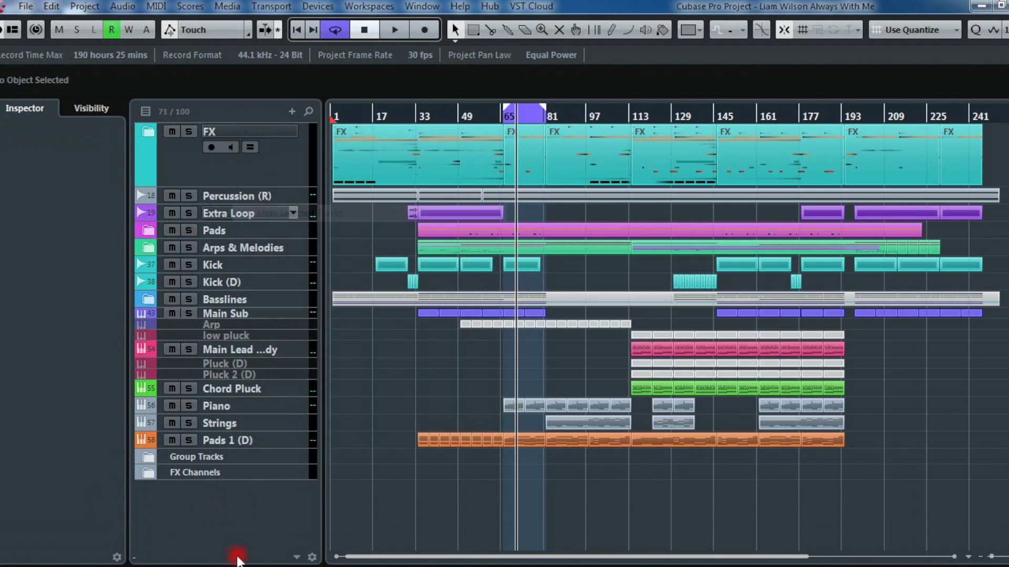
# Step: Solo Pads 1 (D), look at its Nexus instrument, close the plug-in window, and audition the track from around bar 92
pyautogui.click(188, 440)
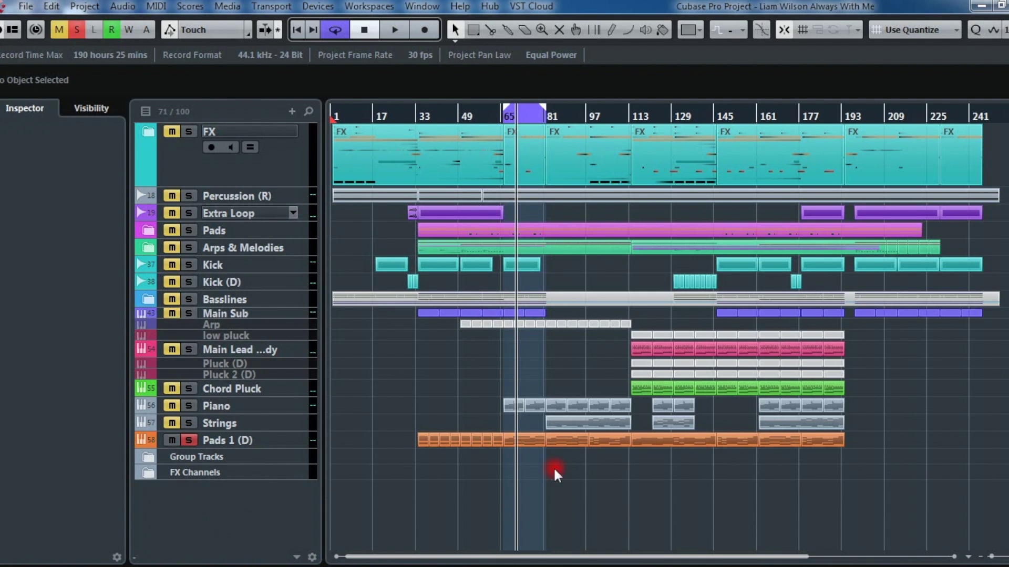
pyautogui.click(270, 440)
pyautogui.click(108, 296)
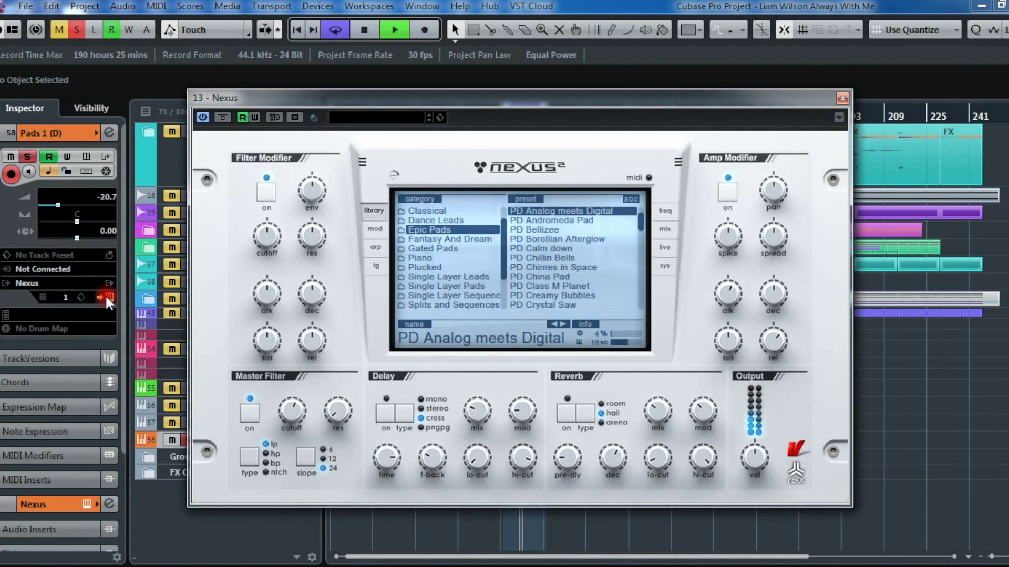
pyautogui.click(842, 98)
pyautogui.click(573, 115)
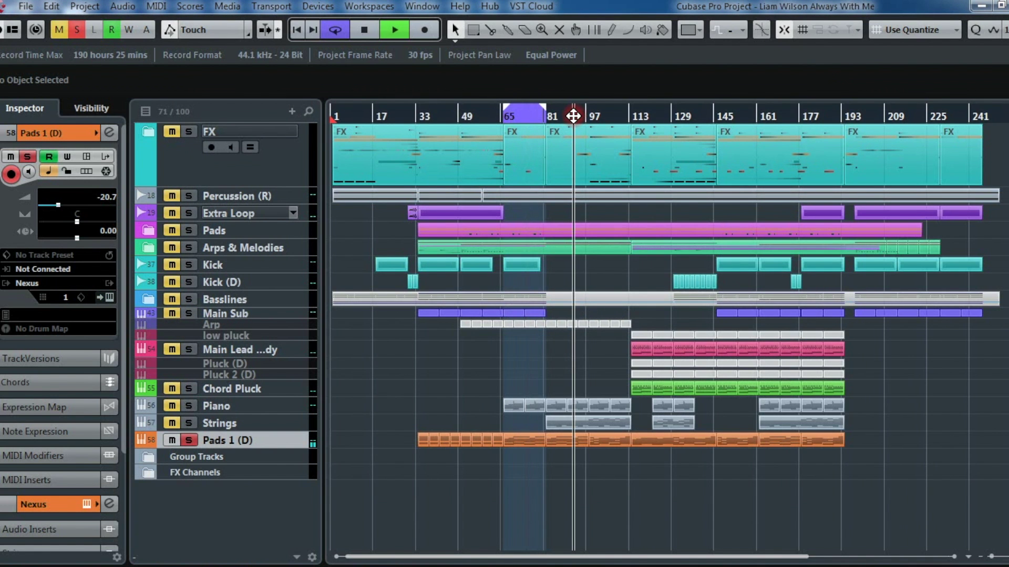
pyautogui.press('h')
pyautogui.press('h')
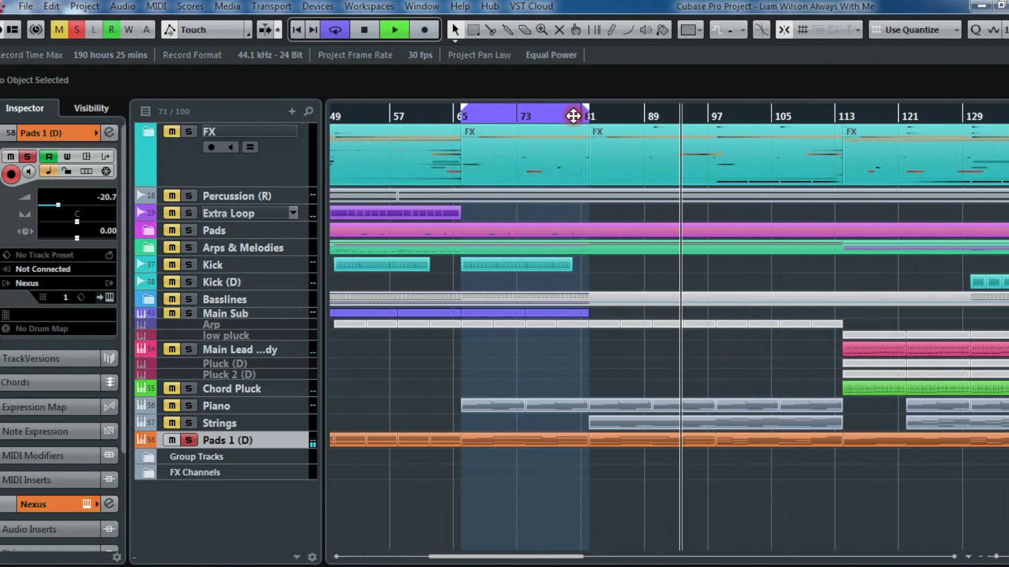
pyautogui.press('h')
# Step: Switch the solo from Pads 1 (D) to Strings, audition the track, and stop playback
pyautogui.click(221, 423)
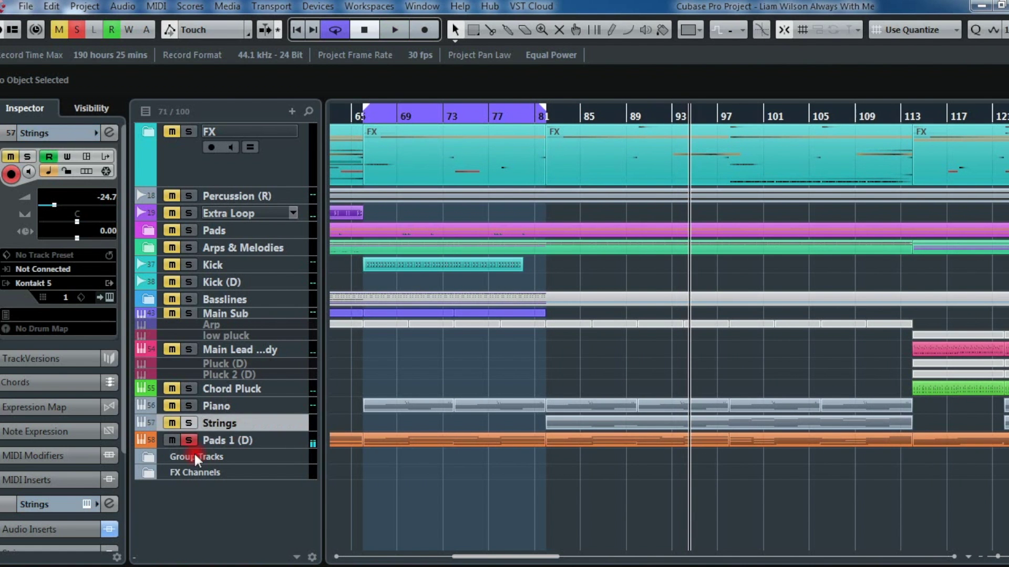
pyautogui.click(193, 447)
pyautogui.click(192, 423)
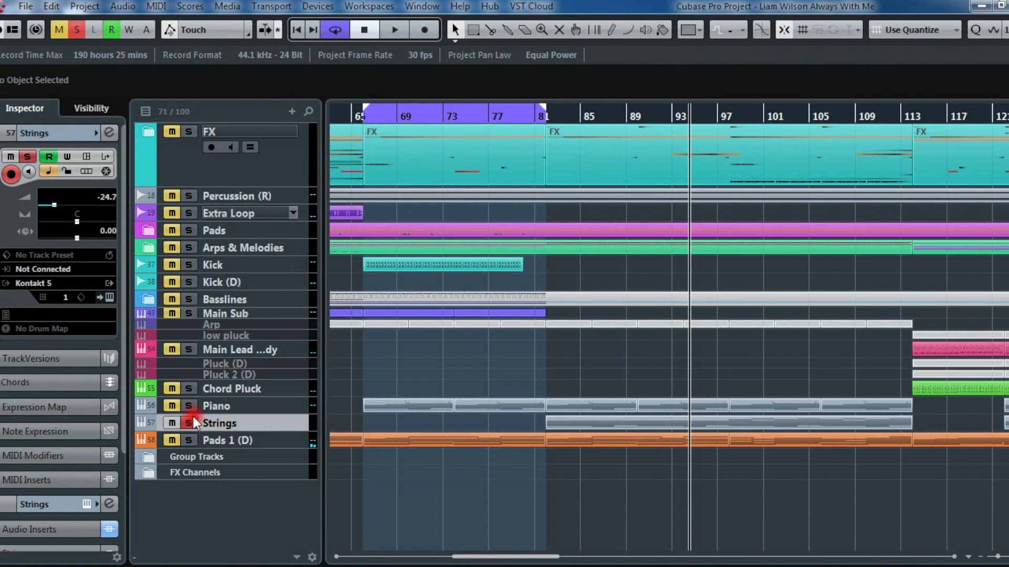
pyautogui.press('space')
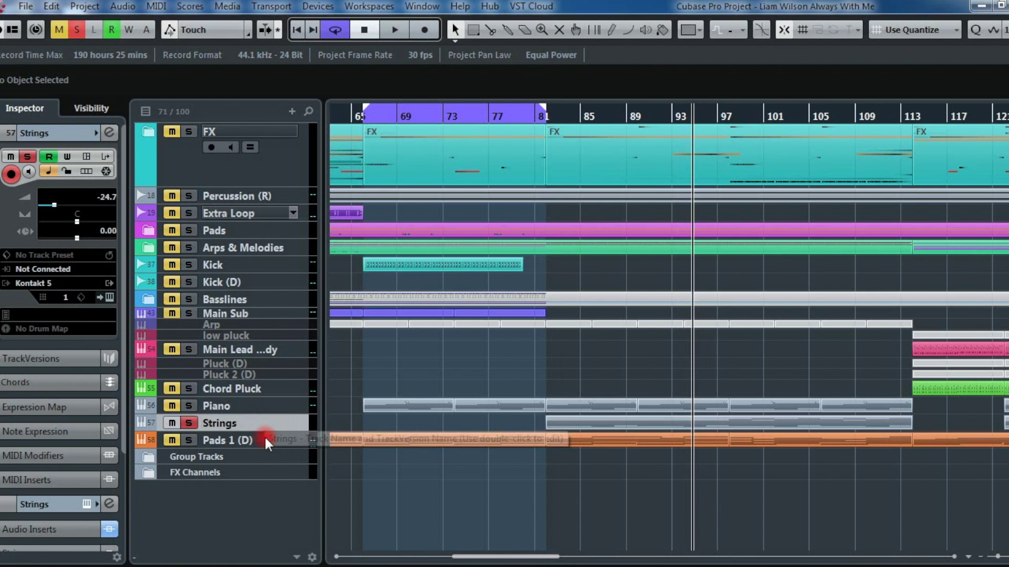
# Step: Remove the Strings solo, audition the full mix from around bar 105, and stop playback
pyautogui.click(189, 423)
pyautogui.press('g')
pyautogui.press('g')
pyautogui.press('g')
pyautogui.press('g')
pyautogui.press('g')
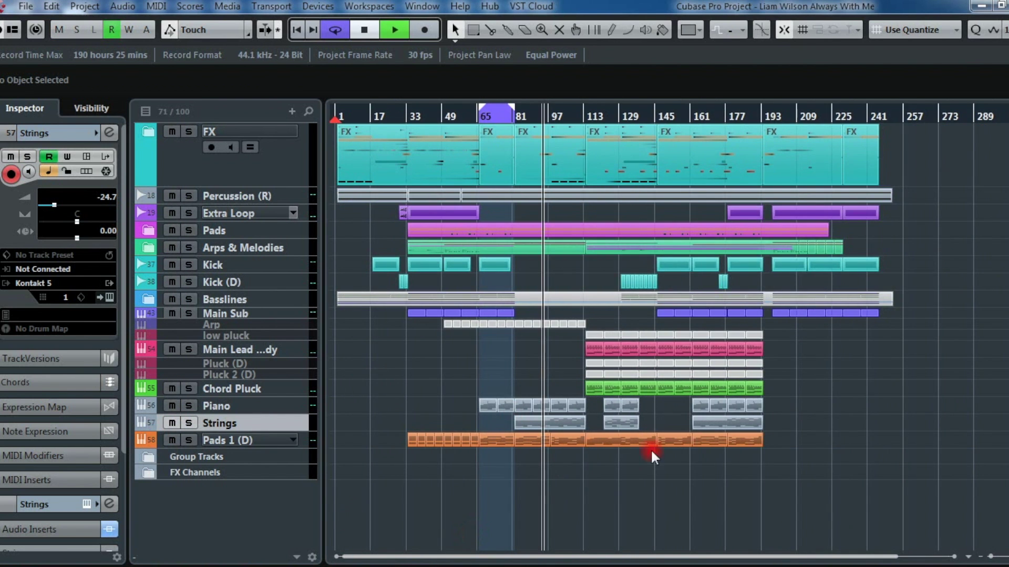
pyautogui.click(568, 116)
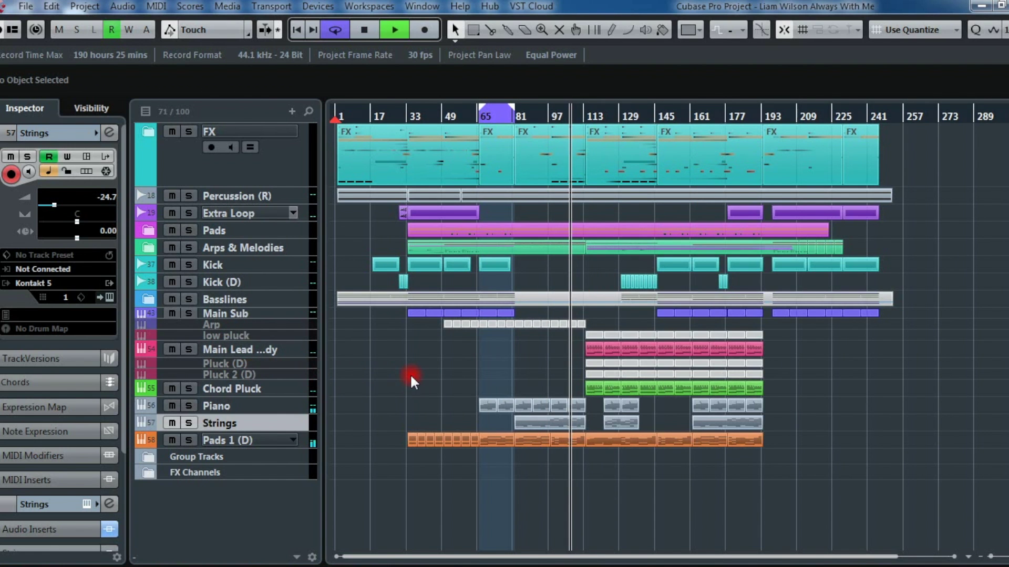
pyautogui.press('space')
# Step: Solo Main Lead Melody from around bar 114, add Chord Pluck to the solo, and stop playback
pyautogui.click(237, 349)
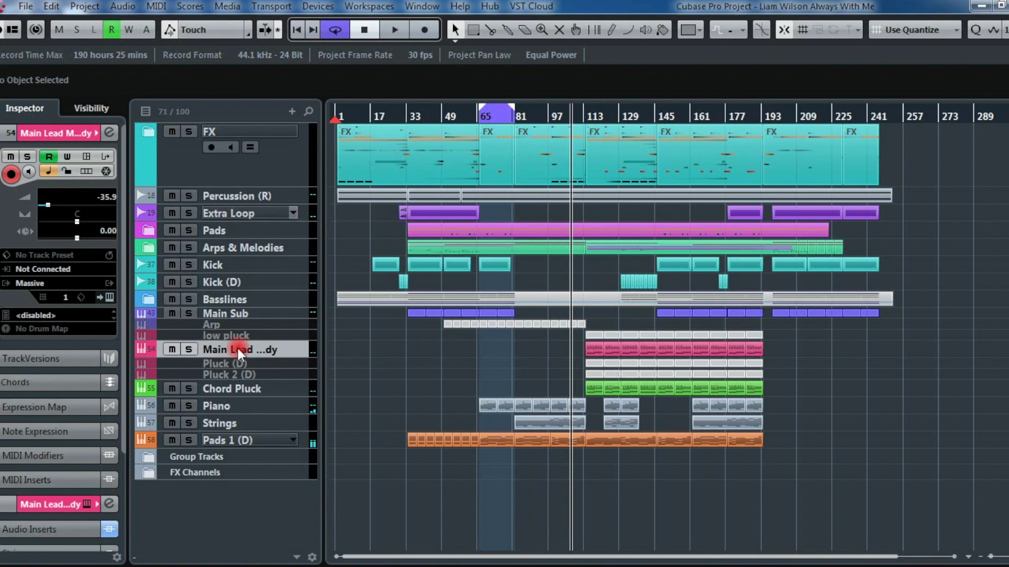
pyautogui.click(190, 350)
pyautogui.click(586, 116)
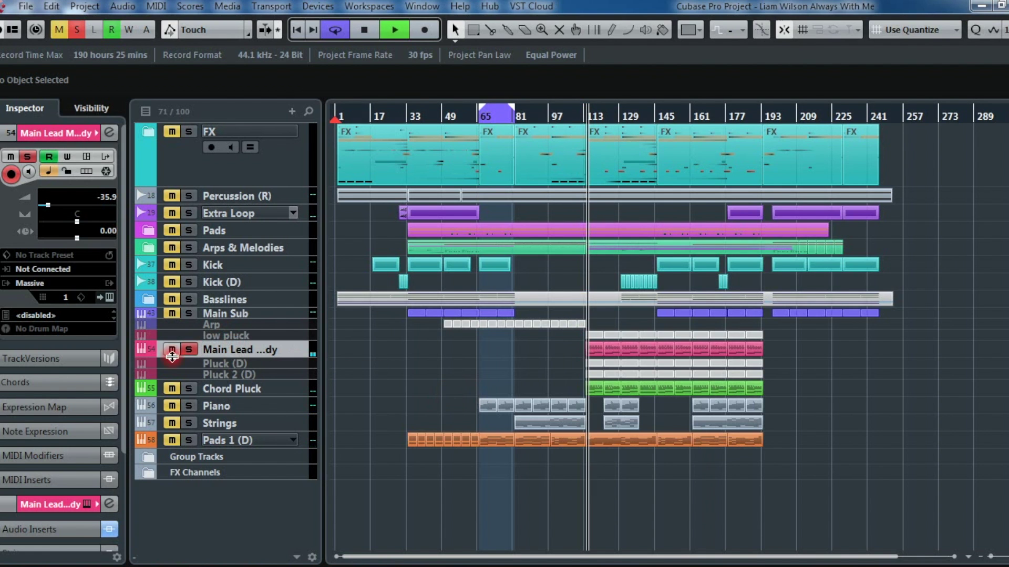
pyautogui.click(189, 389)
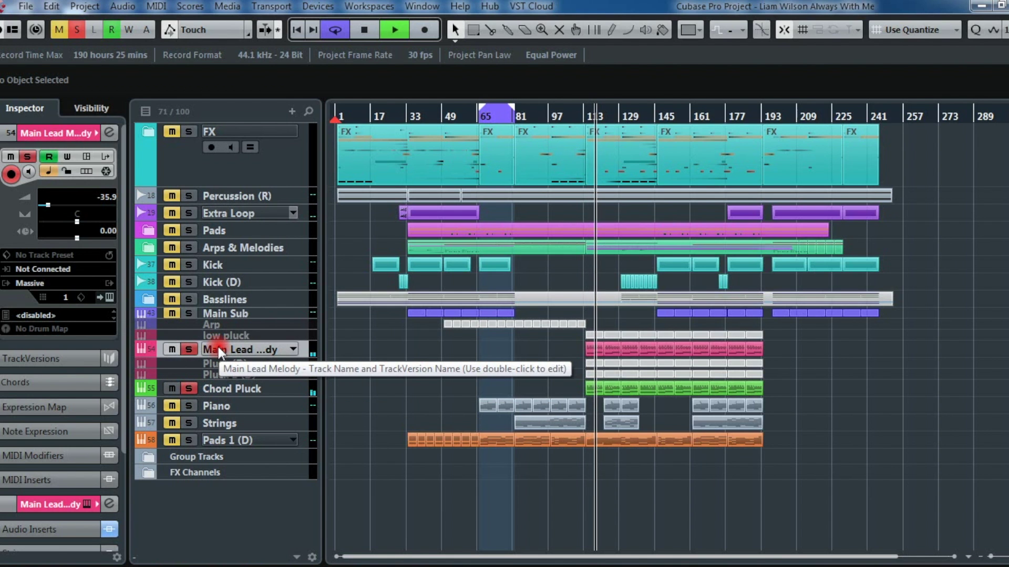
pyautogui.press('space')
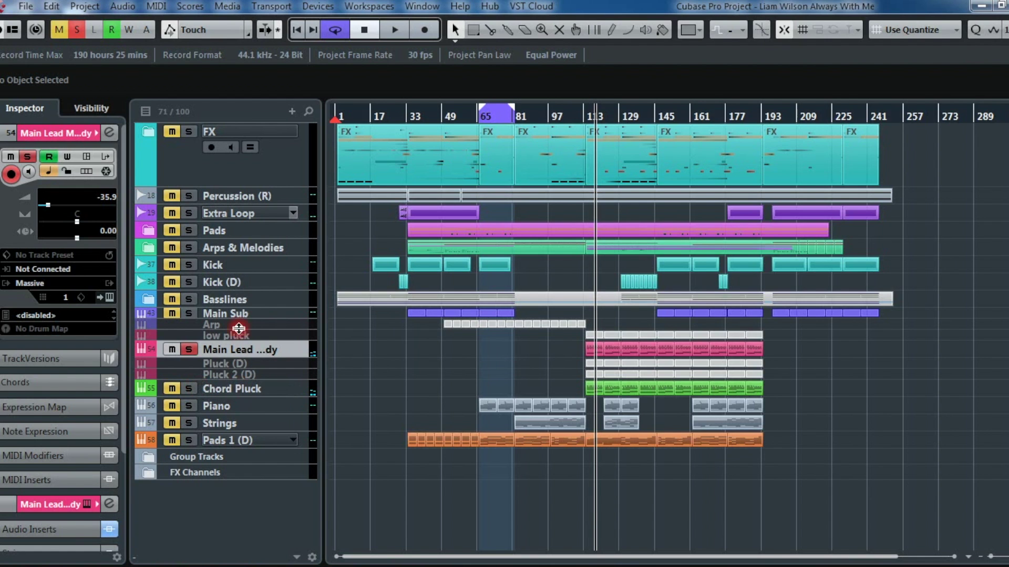
# Step: Look at the Massive instrument on the Main Lead Melody track and close its window
pyautogui.click(109, 297)
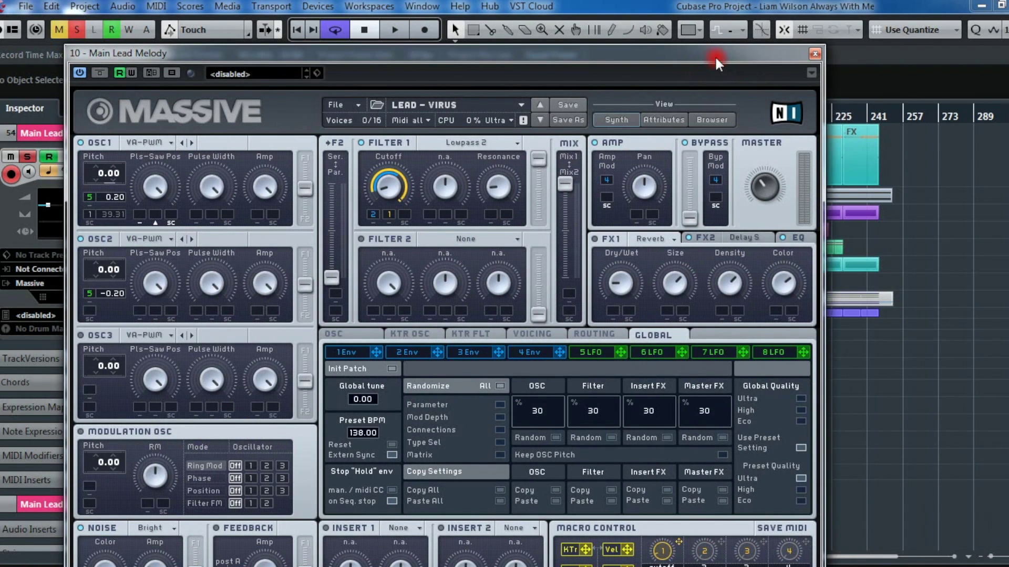
pyautogui.moveTo(716, 59); pyautogui.dragTo(807, 16)
pyautogui.click(833, 6)
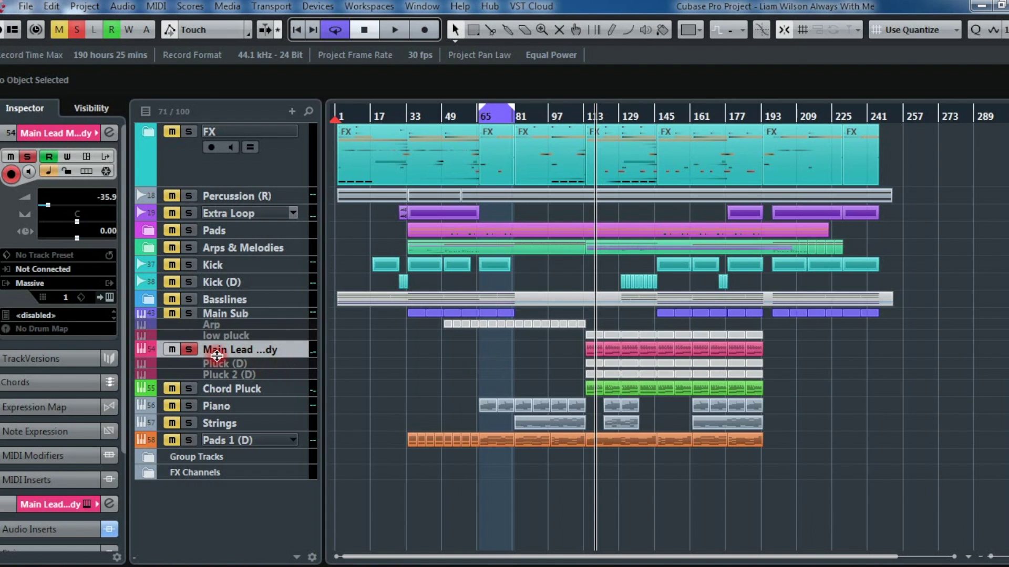
# Step: Enlarge the Main Lead Melody track, set the loop range to its first two clips, and glue them together
pyautogui.click(557, 351)
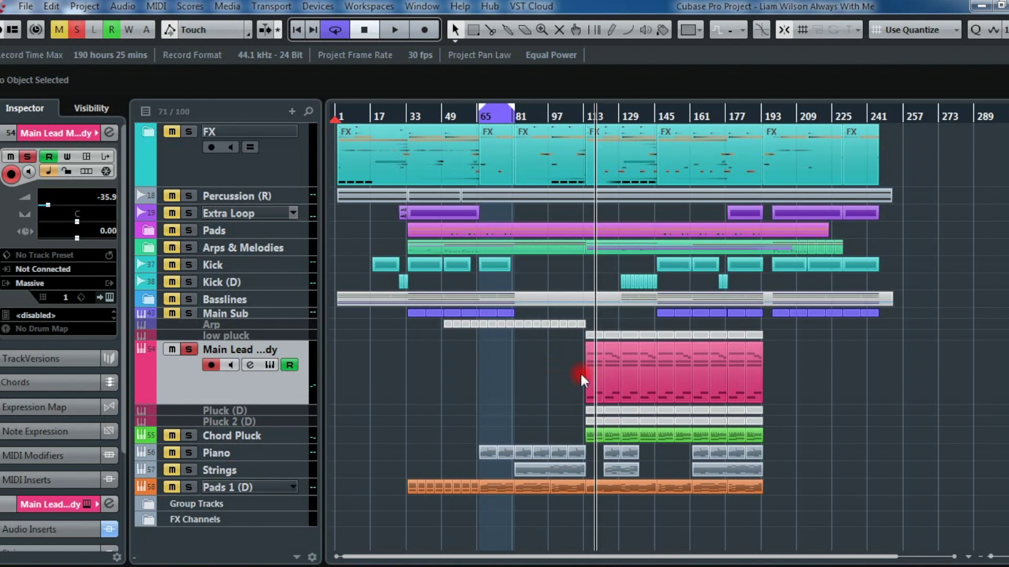
pyautogui.moveTo(617, 383); pyautogui.dragTo(621, 383)
pyautogui.press('p')
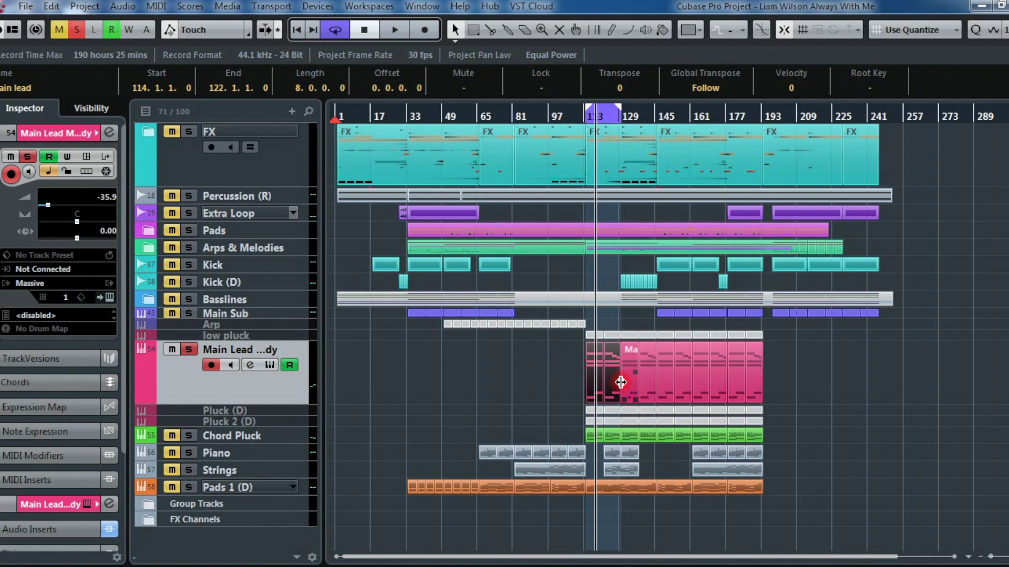
pyautogui.moveTo(620, 382); pyautogui.dragTo(601, 382)
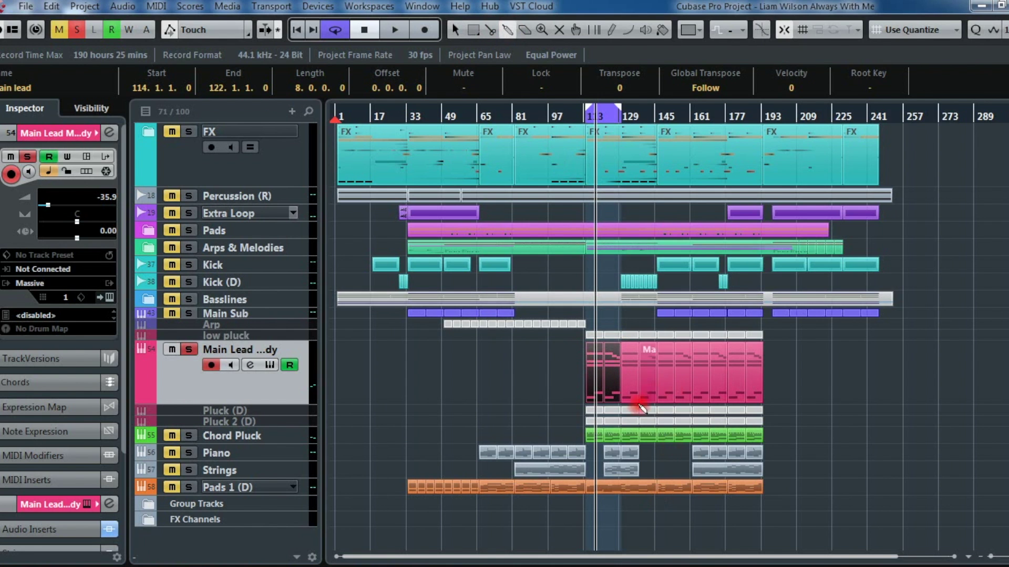
pyautogui.click(608, 379)
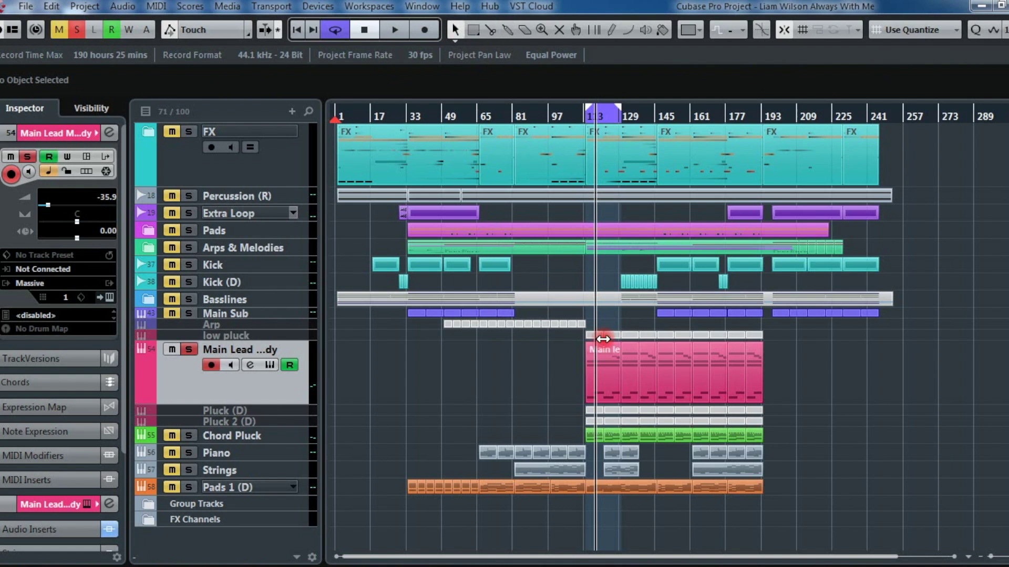
# Step: Examine the notes of the glued Main lead clip at bar 114 in the Key Editor during playback
pyautogui.doubleClick(612, 358)
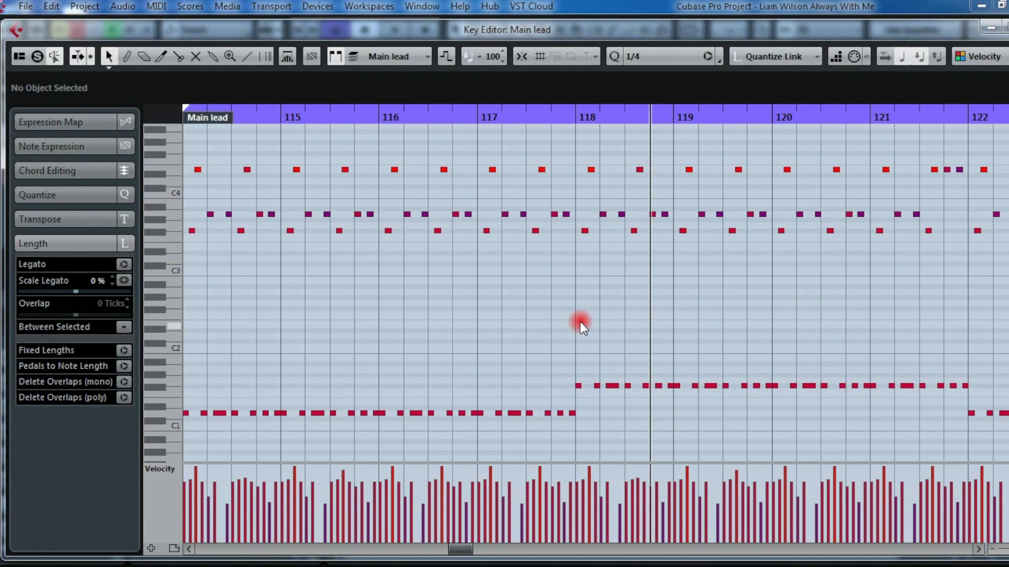
pyautogui.press('g')
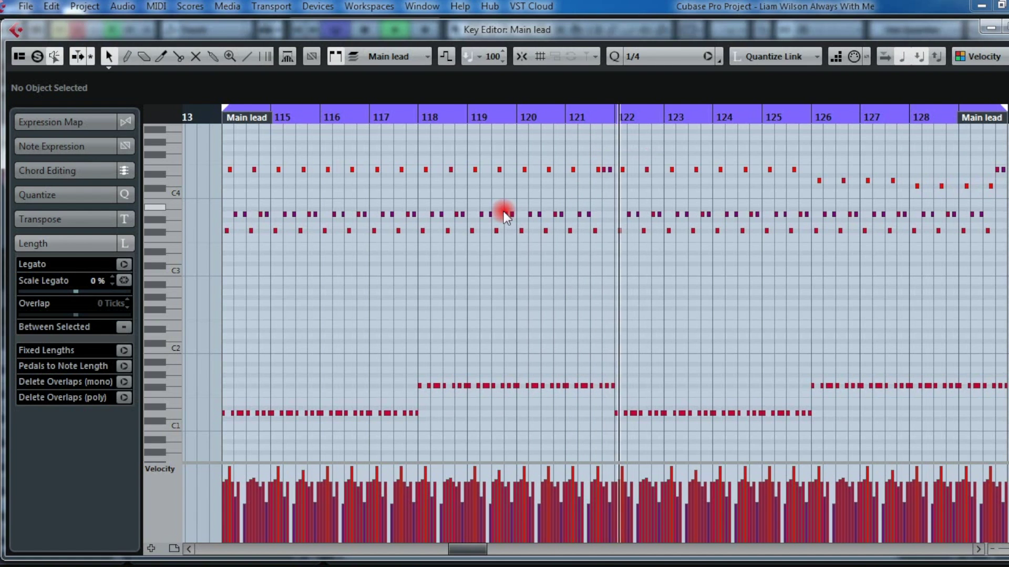
pyautogui.click(789, 118)
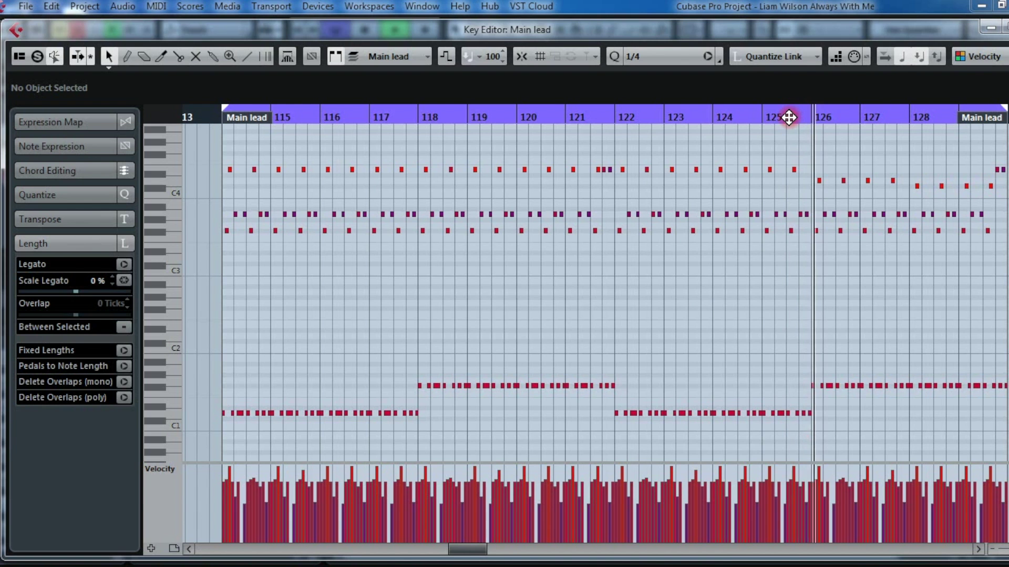
pyautogui.press('g')
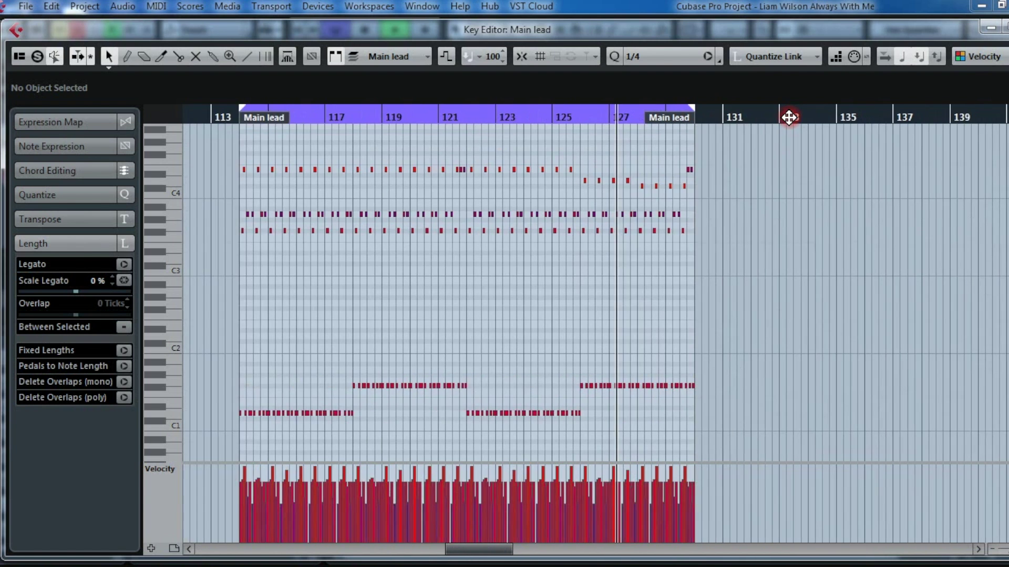
pyautogui.press('g')
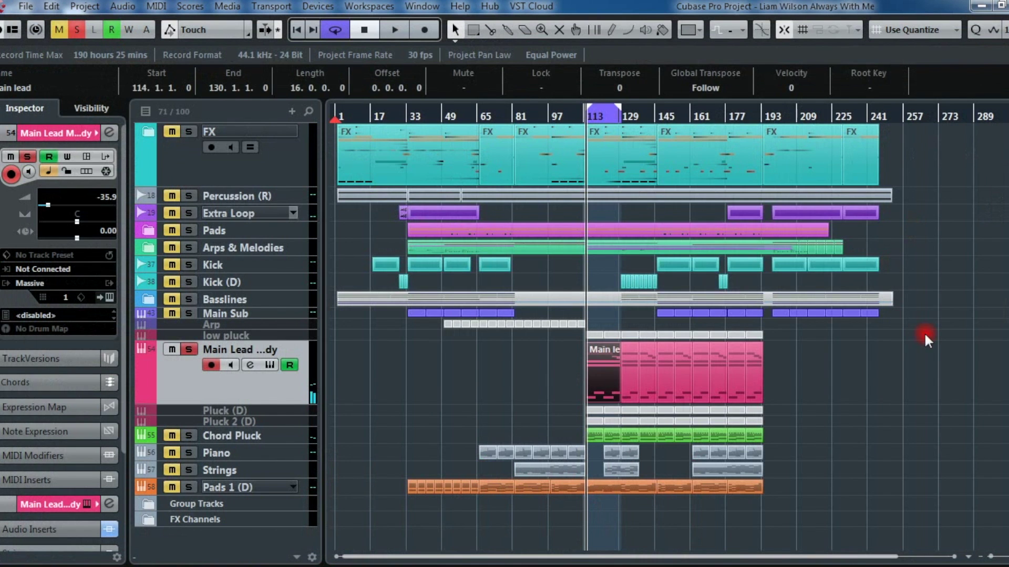
# Step: Shrink the Main Lead Melody track to its minimum height and clear its solo
pyautogui.click(502, 373)
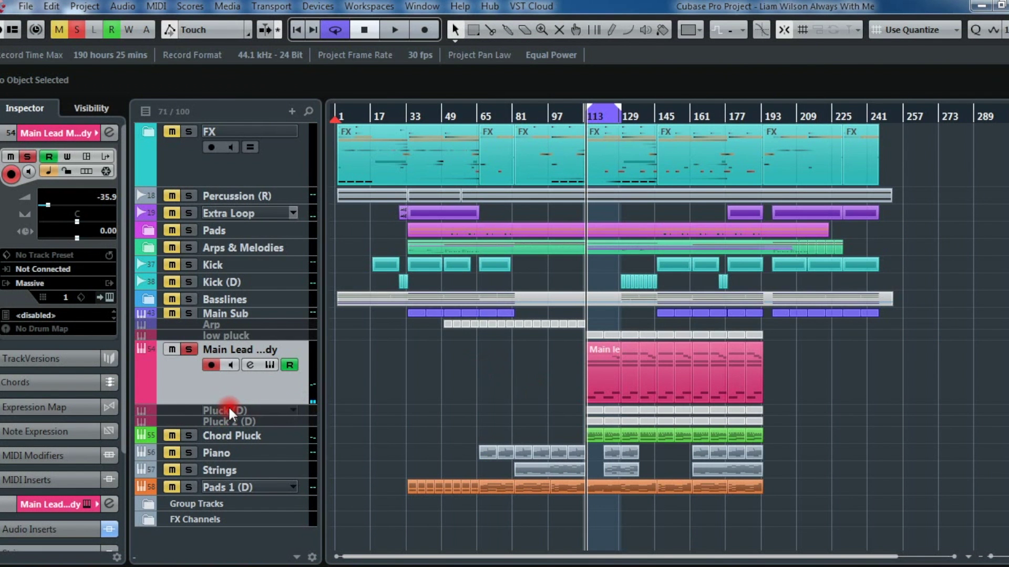
pyautogui.moveTo(229, 406); pyautogui.dragTo(236, 351)
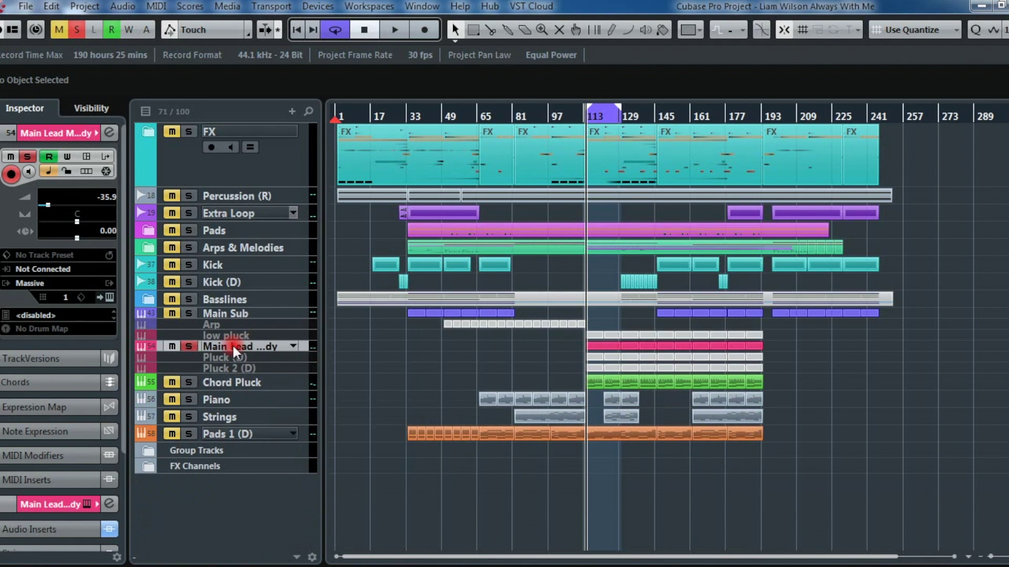
pyautogui.click(189, 346)
pyautogui.click(567, 485)
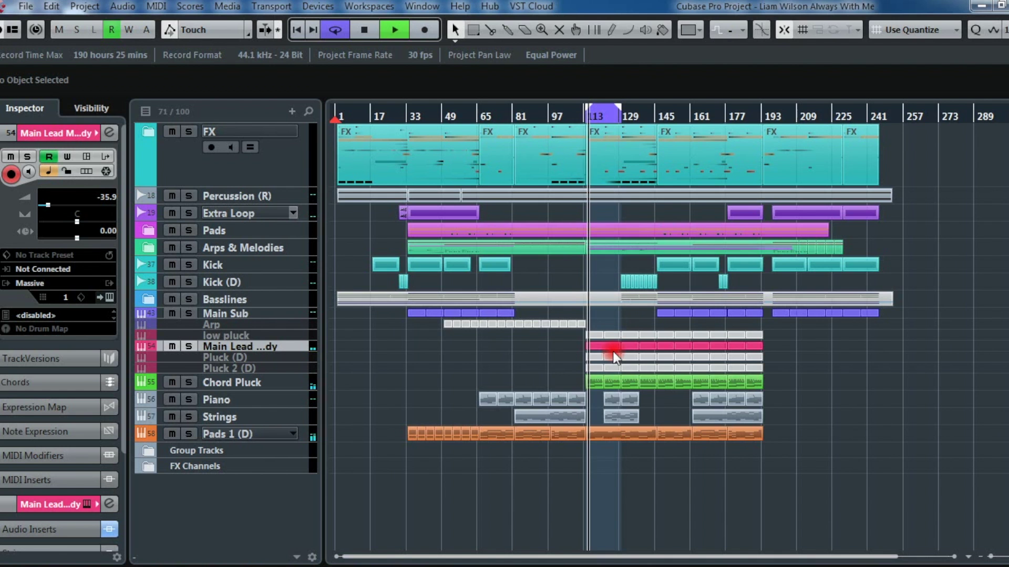
# Step: Expand the Pads and FX folders, and solo the vox (D) and main vox tracks during playback
pyautogui.click(145, 230)
pyautogui.click(874, 348)
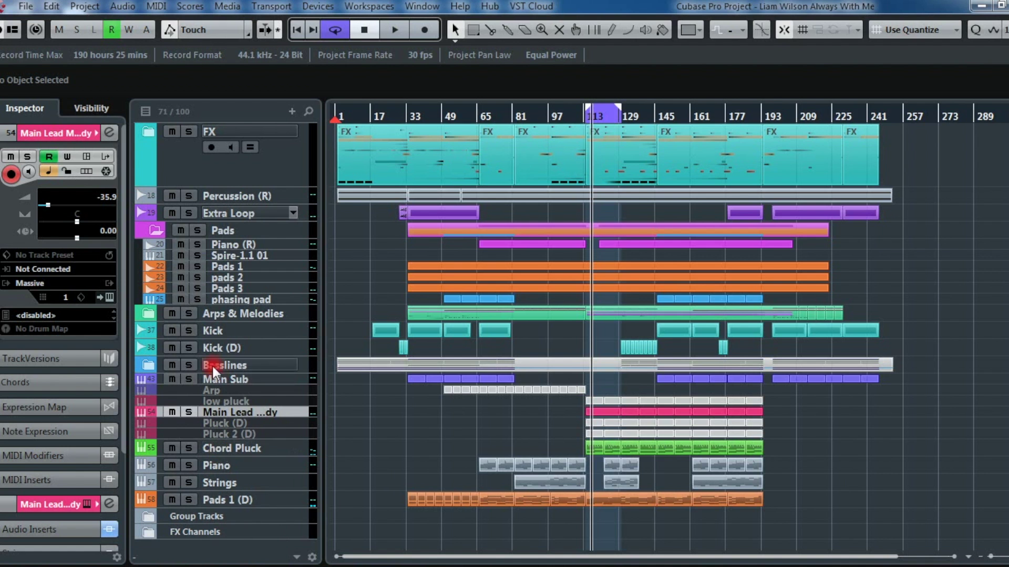
pyautogui.click(149, 130)
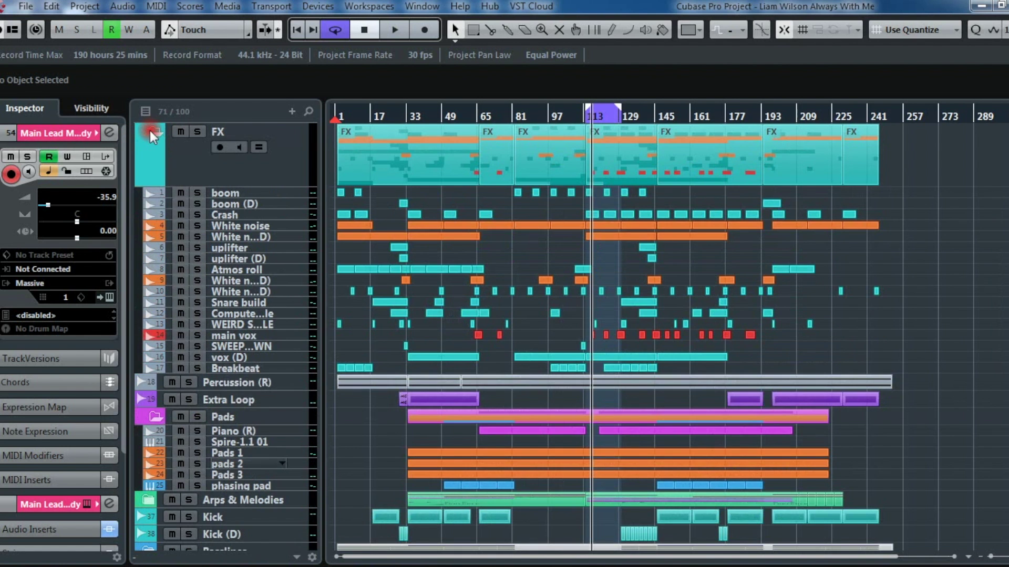
pyautogui.click(197, 357)
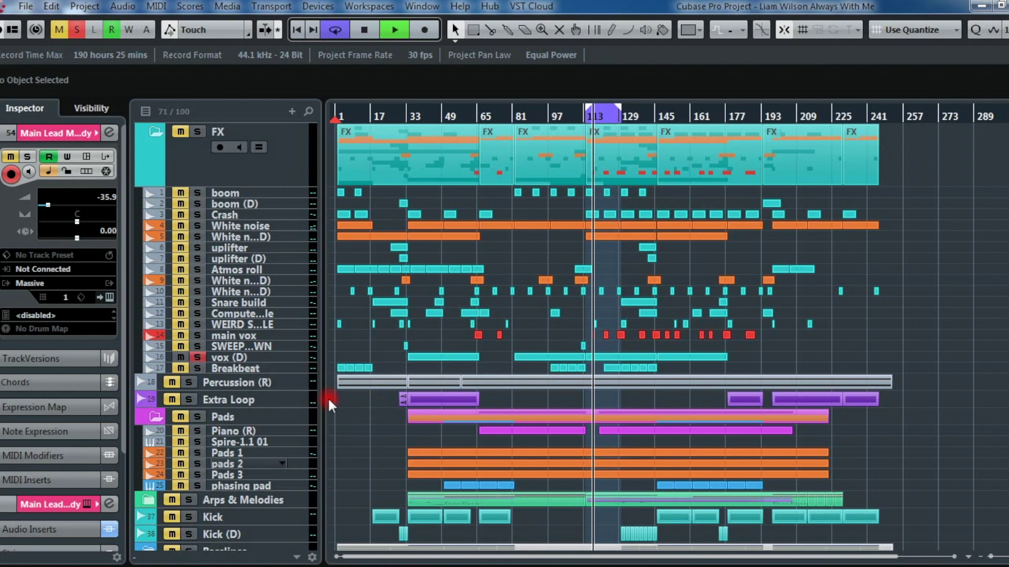
pyautogui.click(197, 336)
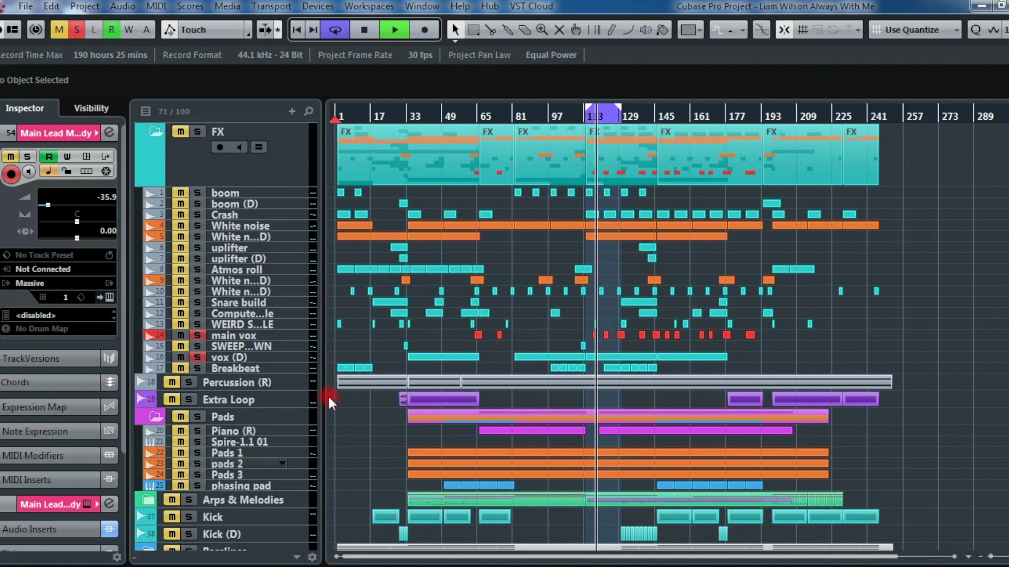
# Step: Stop playback, enlarge the track heights to show the vocal waveforms, and add the SWEEP...WN track to the main vox solo
pyautogui.click(257, 357)
pyautogui.moveTo(1007, 518); pyautogui.dragTo(1007, 536)
pyautogui.press('space')
pyautogui.scroll(4, 870, 385)
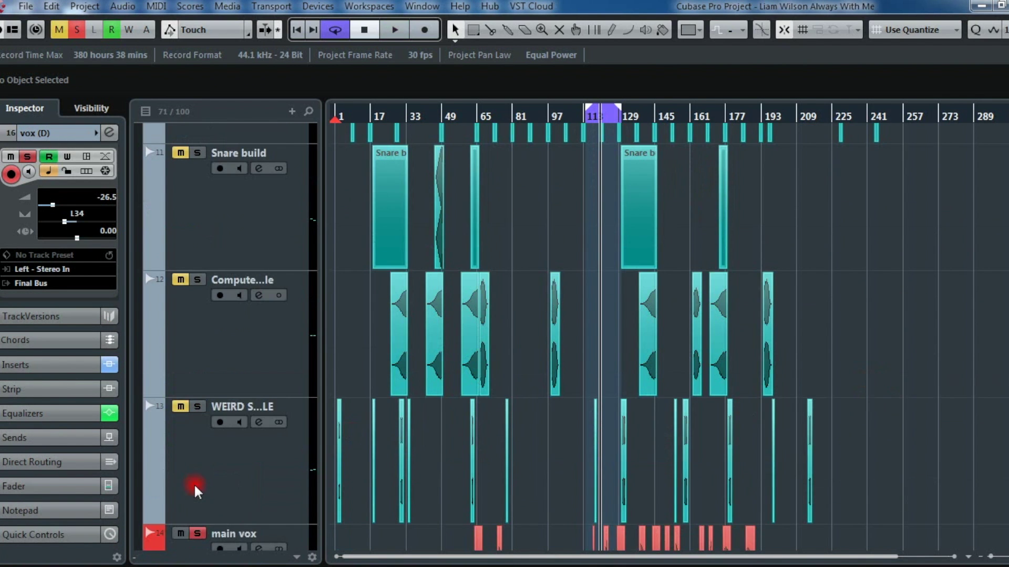
pyautogui.scroll(-8, 200, 489)
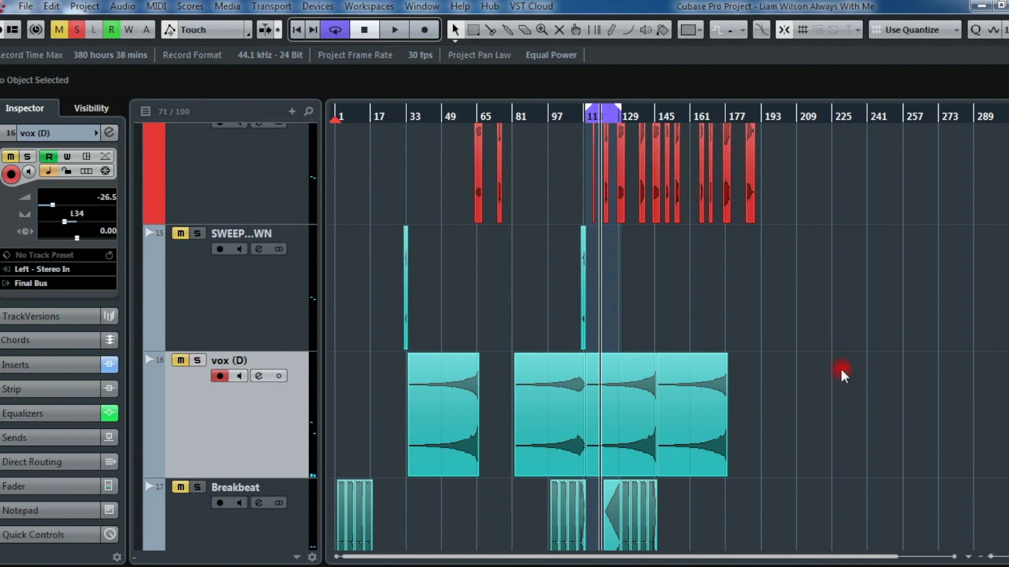
pyautogui.scroll(8, 553, 468)
pyautogui.scroll(-6, 553, 468)
pyautogui.click(182, 319)
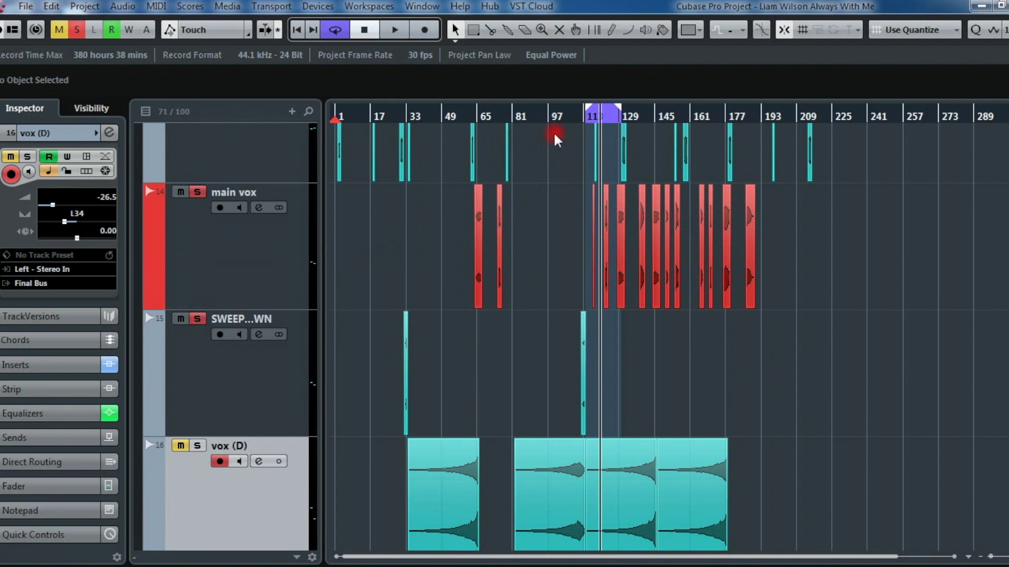
# Step: Play the loop from bar 113 and zoom in on the main vox clips between bars 113 and 129
pyautogui.click(588, 121)
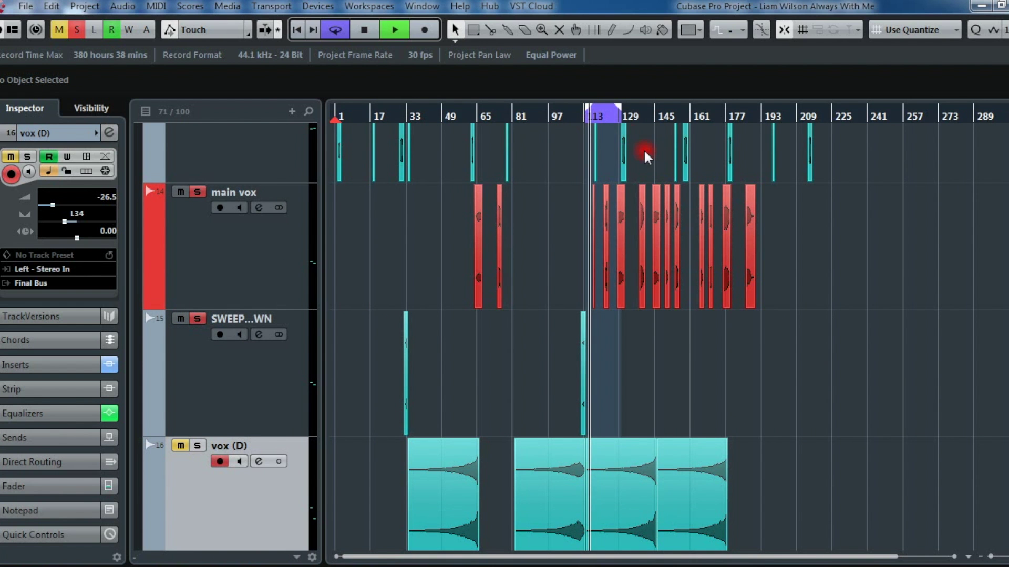
pyautogui.press('h')
pyautogui.press('h')
pyautogui.press('h')
pyautogui.press('h')
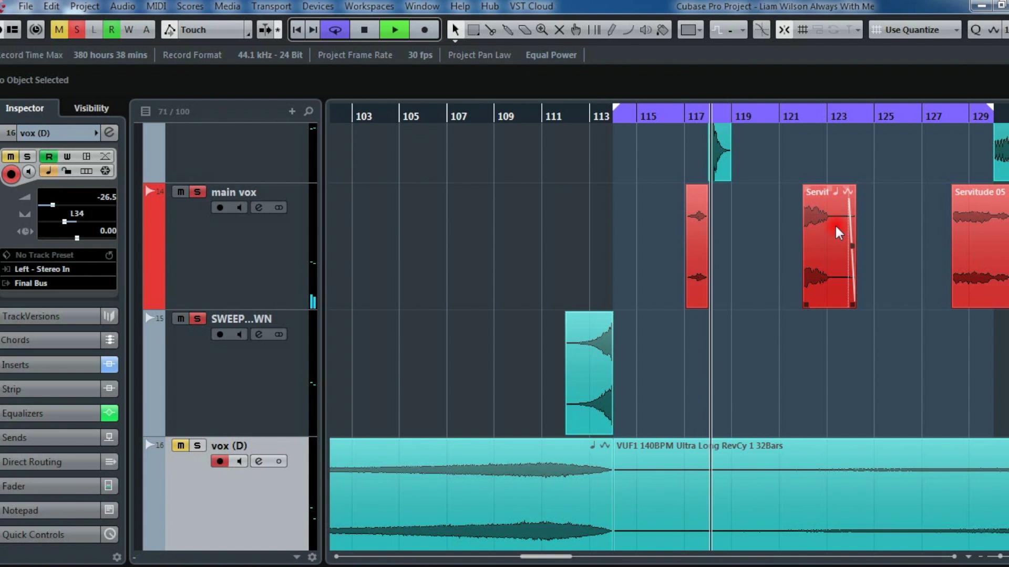
# Step: Inspect the main vox channel's inserts, equalizer and send while replaying the vocal from bar 117, and close its channel settings
pyautogui.click(269, 199)
pyautogui.click(259, 208)
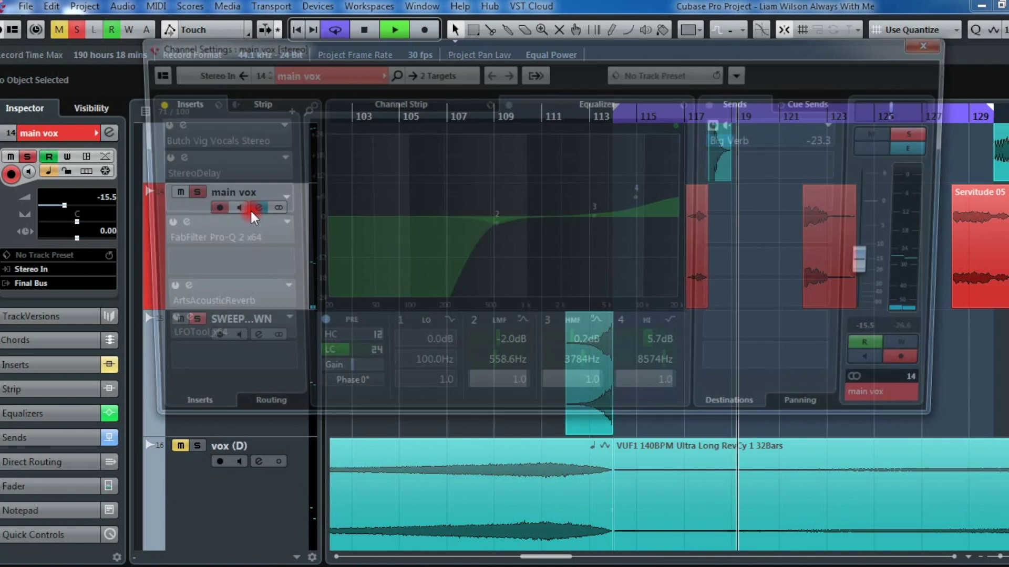
pyautogui.click(149, 103)
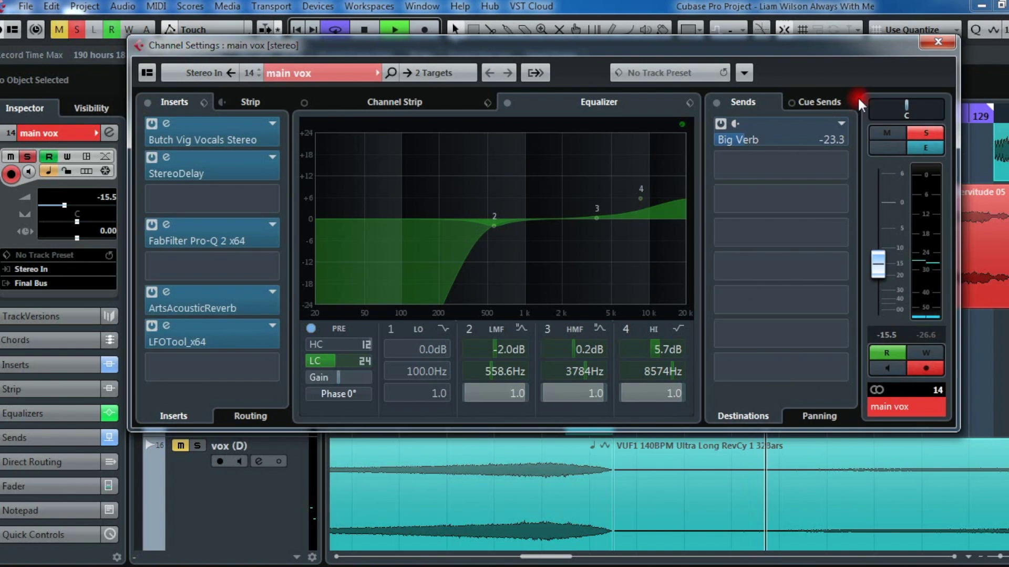
pyautogui.moveTo(795, 46); pyautogui.dragTo(1008, 101)
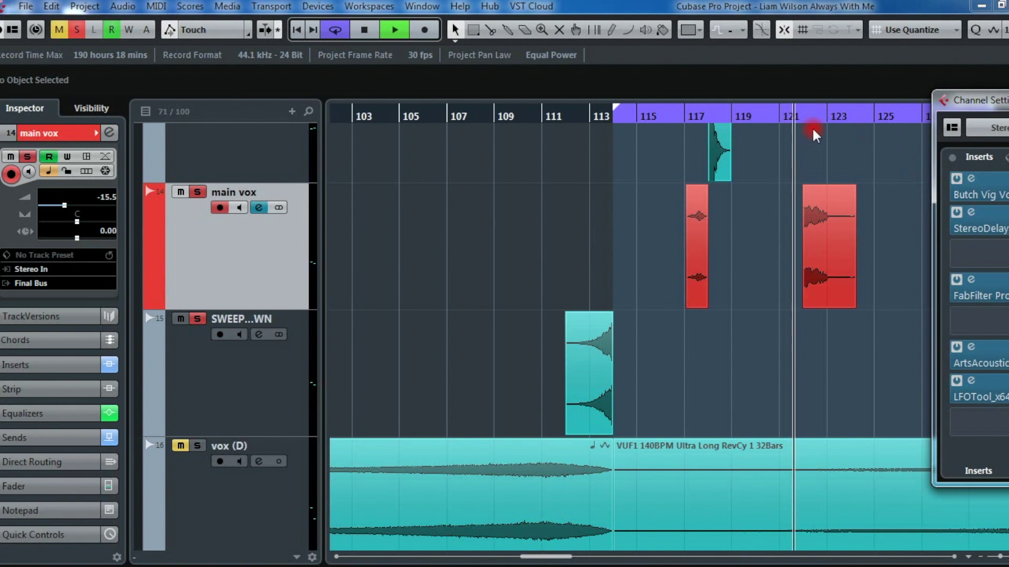
pyautogui.click(998, 102)
pyautogui.moveTo(998, 103); pyautogui.dragTo(343, 311)
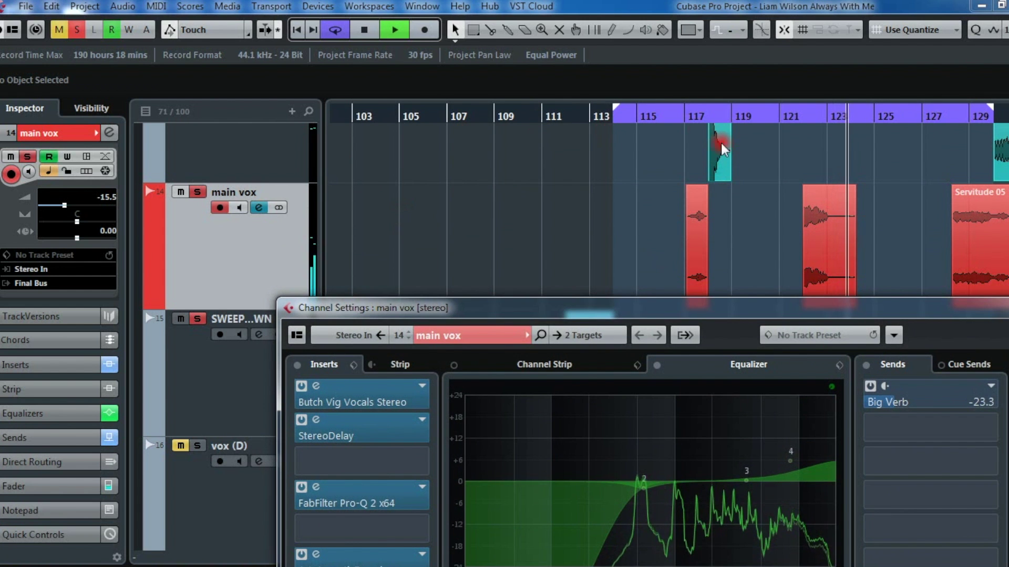
pyautogui.click(687, 116)
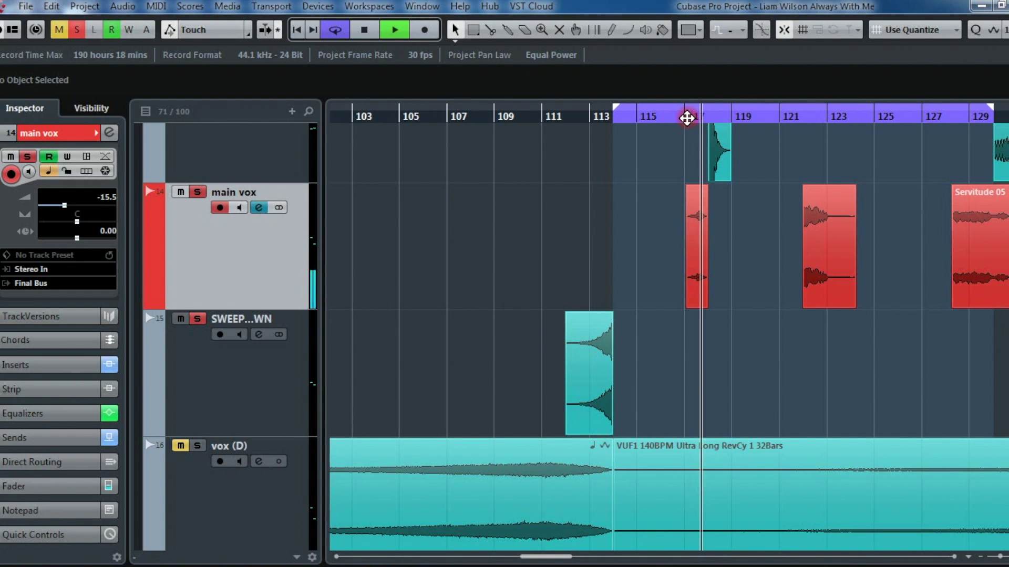
pyautogui.hotkey('alt', 'Tab')
pyautogui.moveTo(807, 308); pyautogui.dragTo(721, 61)
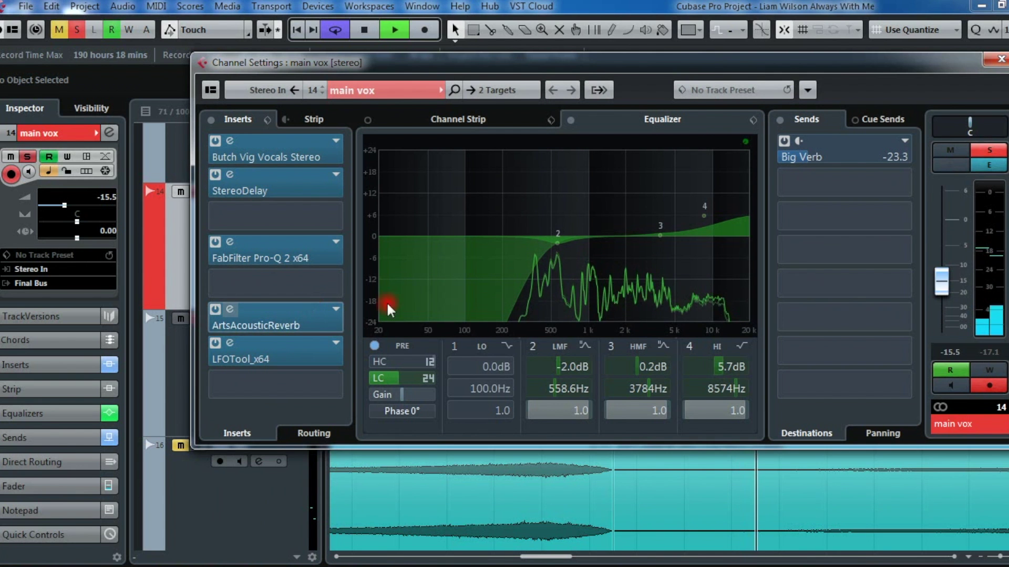
pyautogui.click(1001, 59)
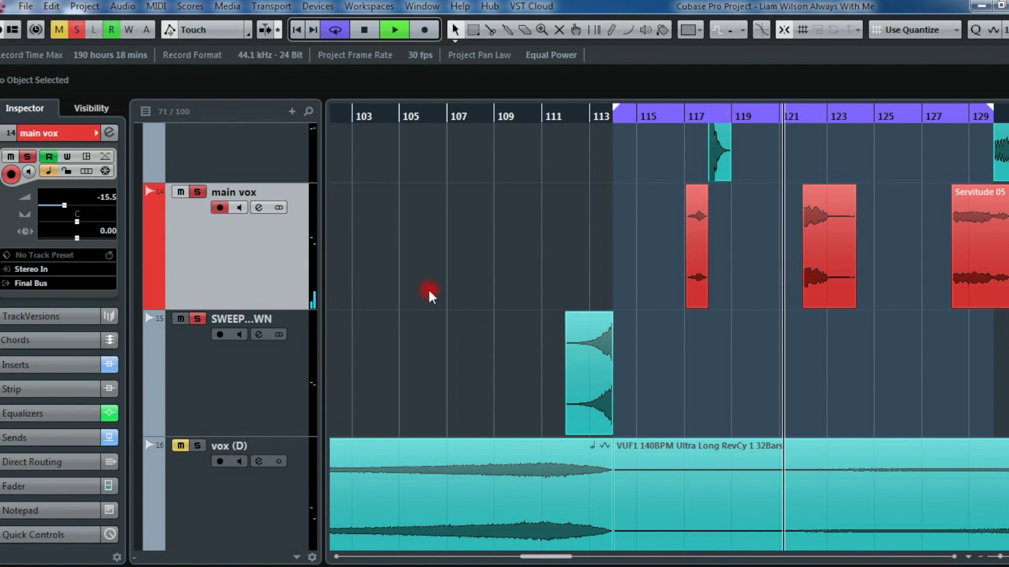
# Step: Stop playback, return all tracks to their compact heights with a wider timeline view, and remove the SWEEP...WN track from the solo
pyautogui.press('g')
pyautogui.press('g')
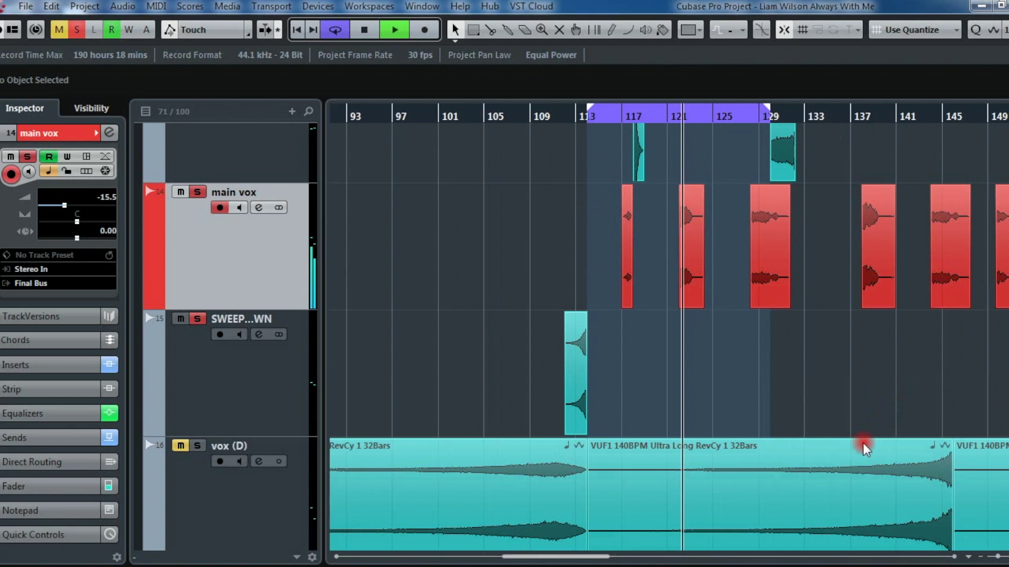
pyautogui.press('space')
pyautogui.hotkey('shift', 'g')
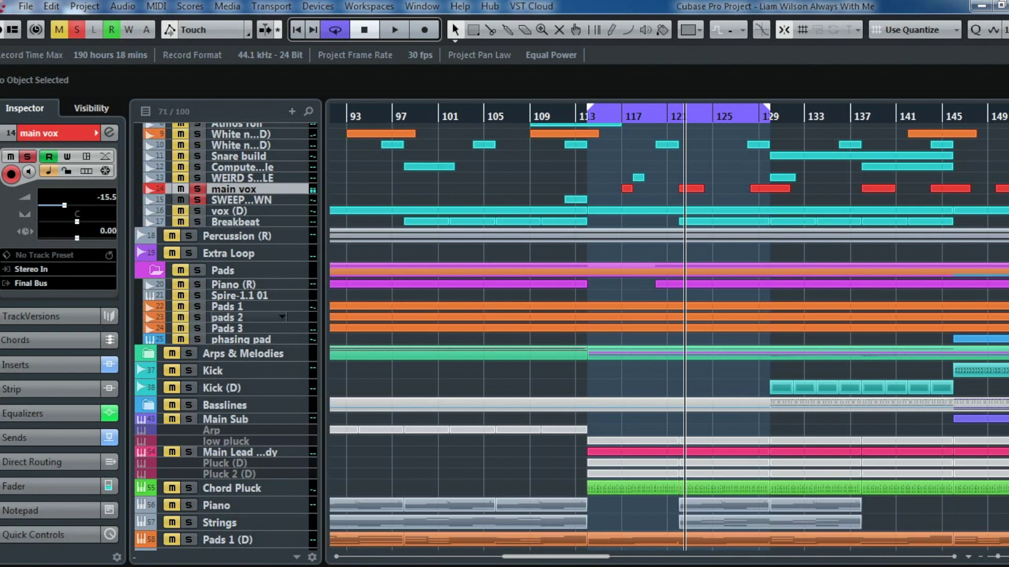
pyautogui.click(198, 198)
pyautogui.click(198, 190)
# Step: Solo the Pads folder's tracks from Piano (R) through phasing pad and play them from about bar 117
pyautogui.click(232, 286)
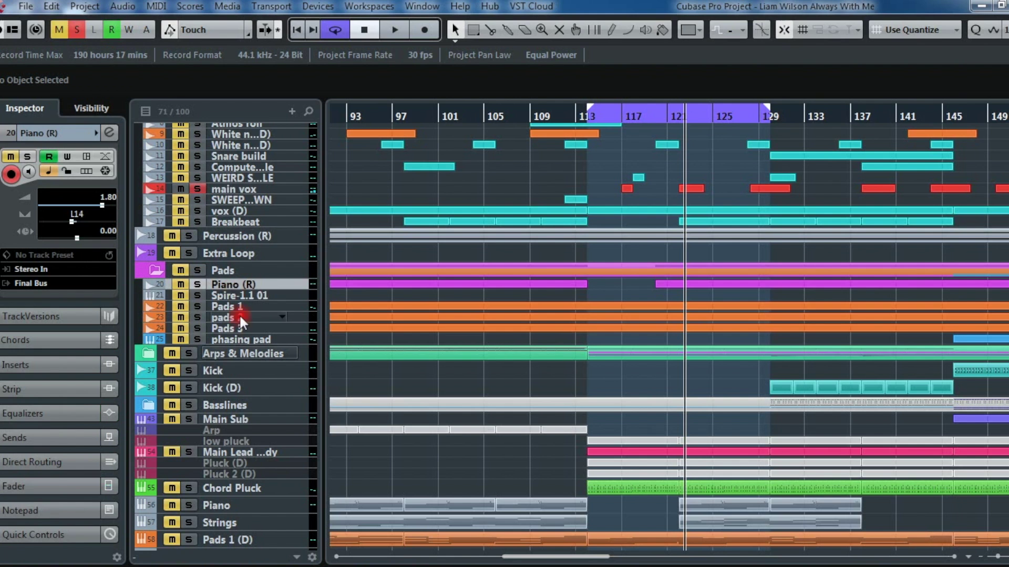
pyautogui.keyDown('shift'); pyautogui.click(234, 329); pyautogui.keyUp('shift')
pyautogui.click(197, 337)
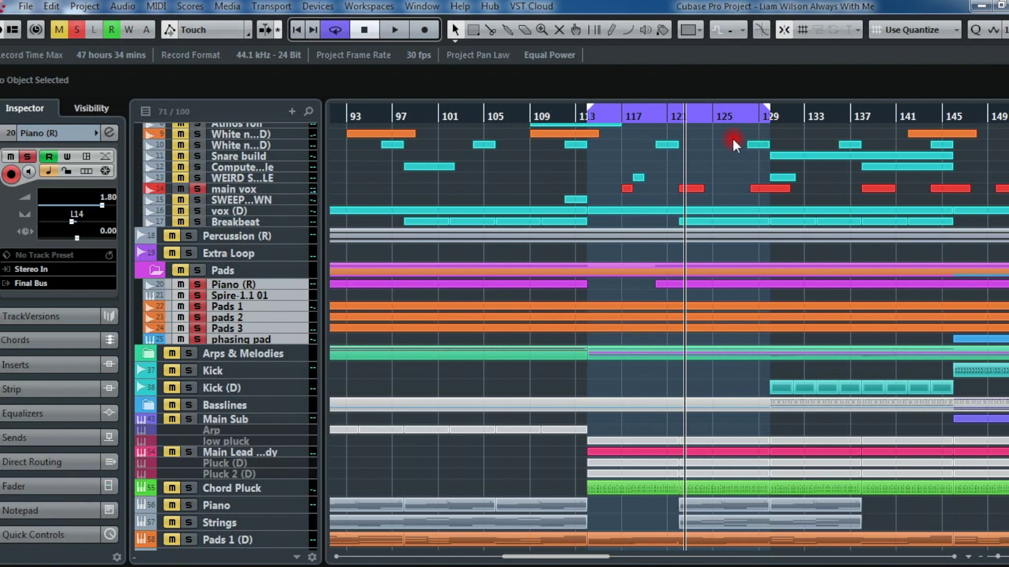
pyautogui.click(623, 123)
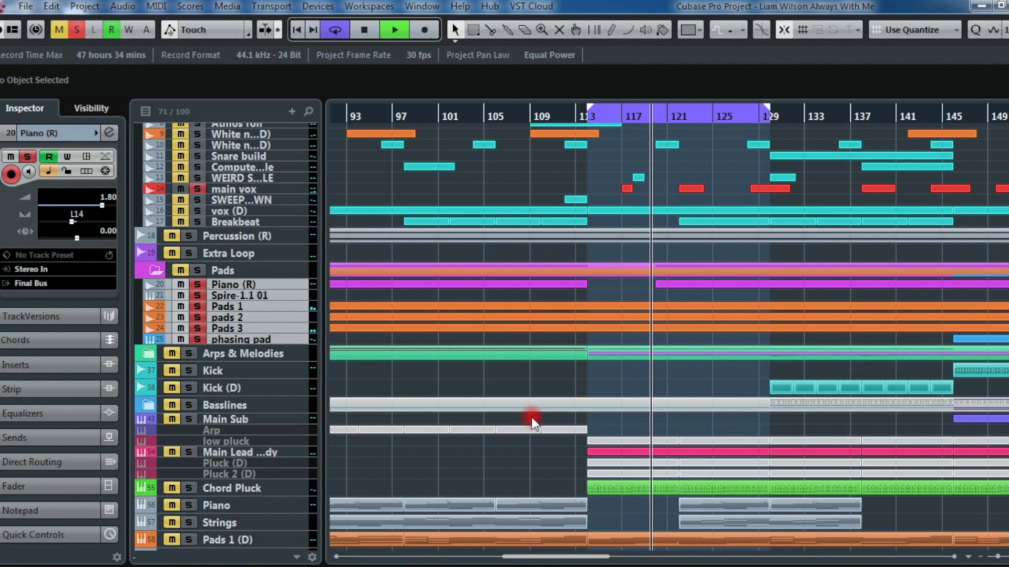
# Step: Add the Pads 1 (D), Piano and Main Lead Melody tracks to the solo and play them together with the pads
pyautogui.scroll(-3, 521, 455)
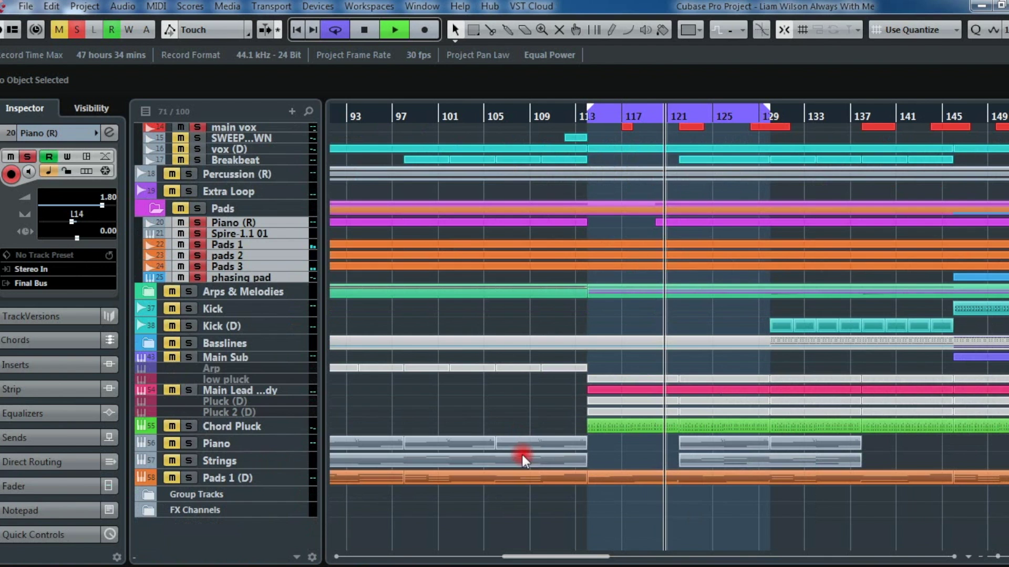
pyautogui.click(172, 477)
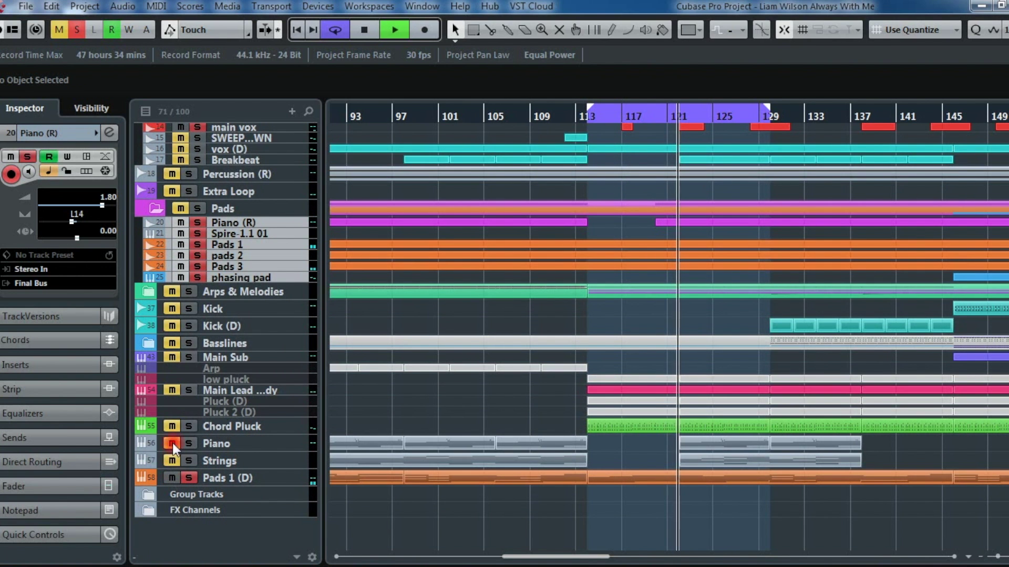
pyautogui.click(172, 442)
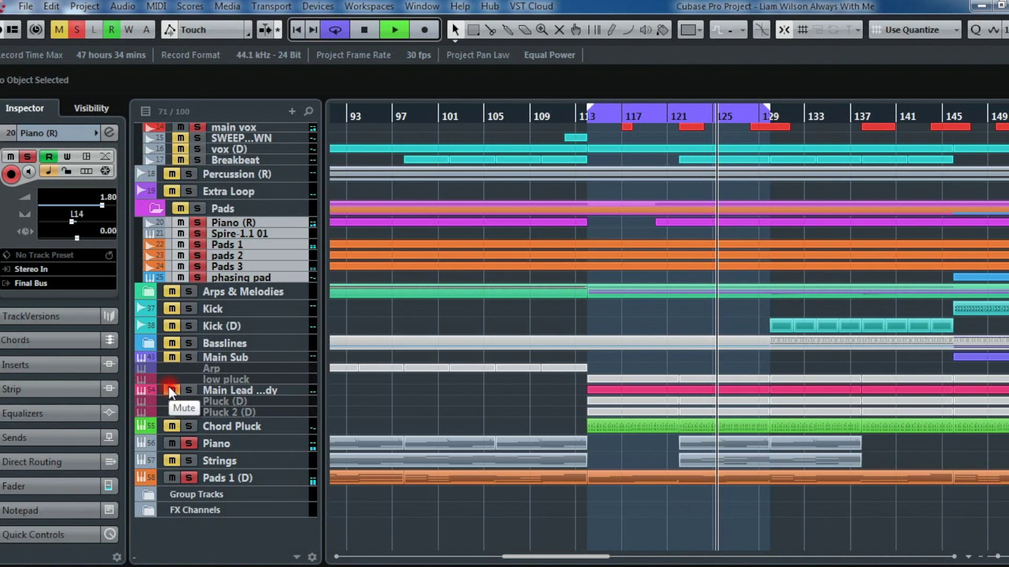
pyautogui.press('space')
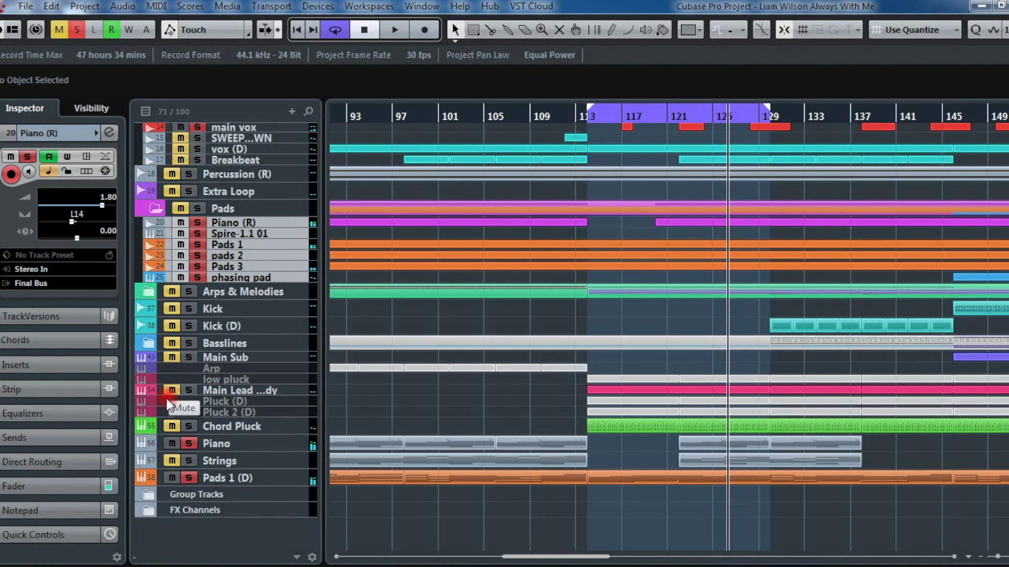
pyautogui.click(686, 408)
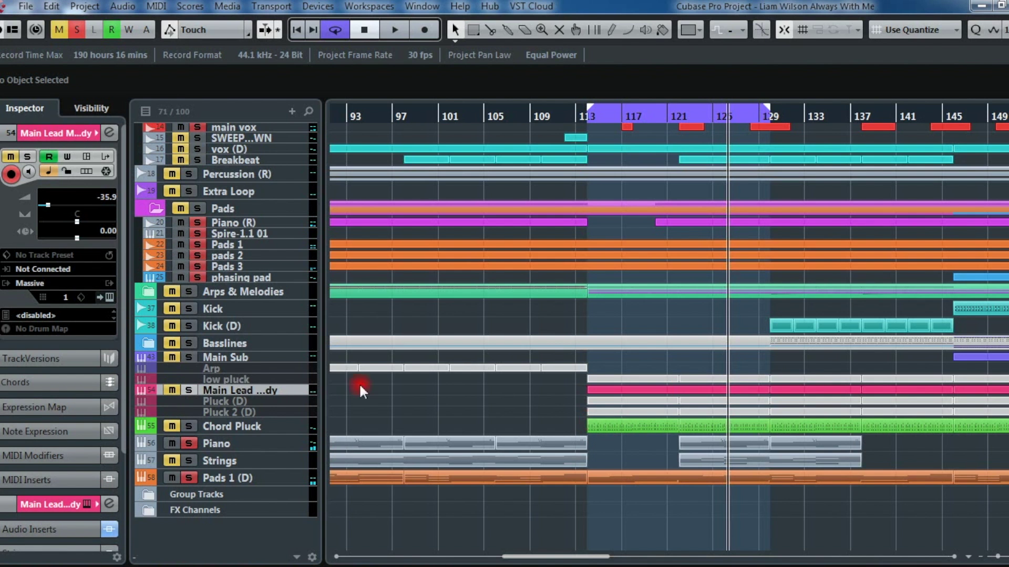
pyautogui.press('space')
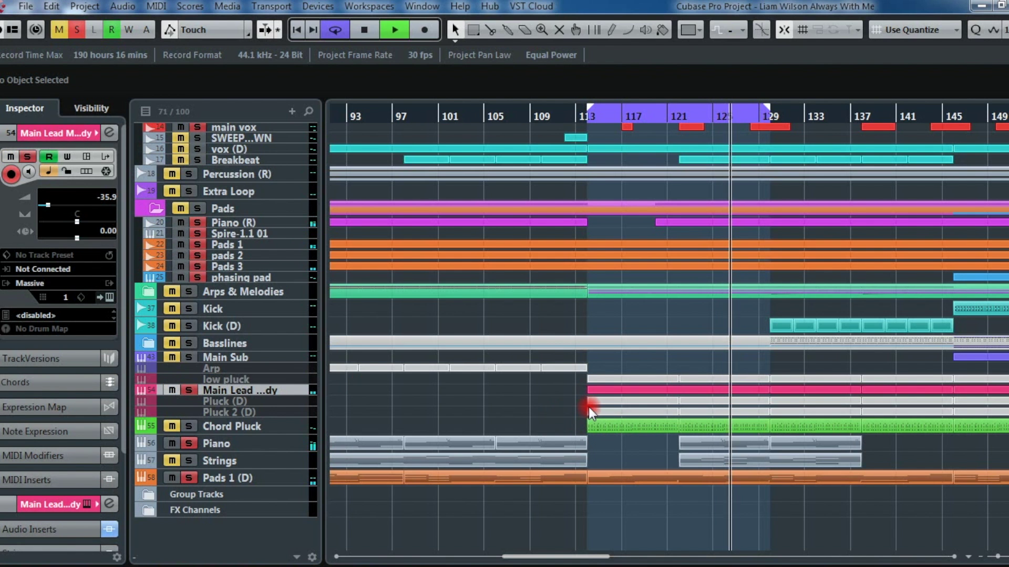
pyautogui.press('g')
pyautogui.press('g')
pyautogui.press('g')
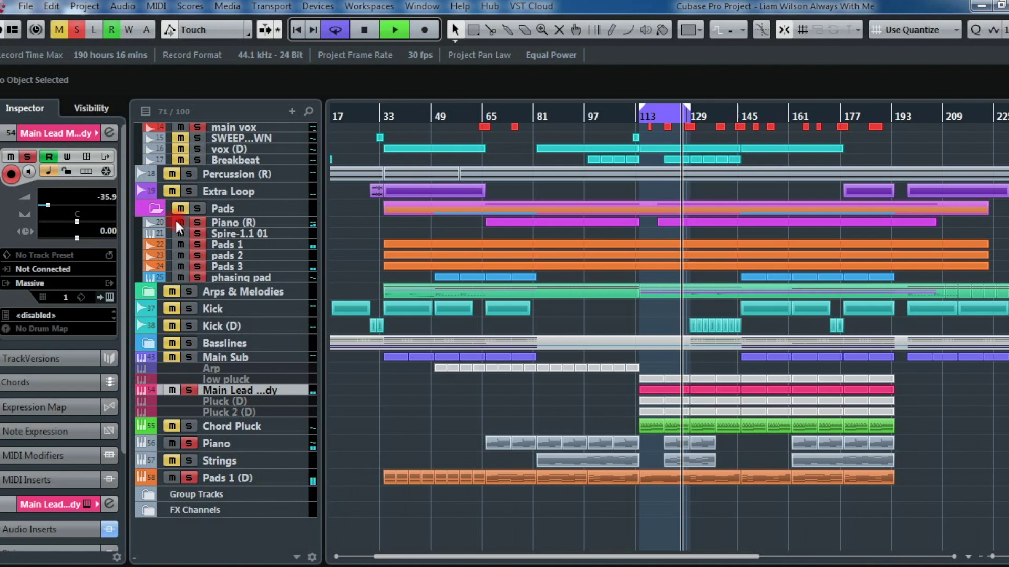
# Step: Expand the Arps & Melodies folder, add Lead Pluck (R), Leads (R) and Leads (R) (D) to the solo, and play the combination
pyautogui.press('space')
pyautogui.click(146, 292)
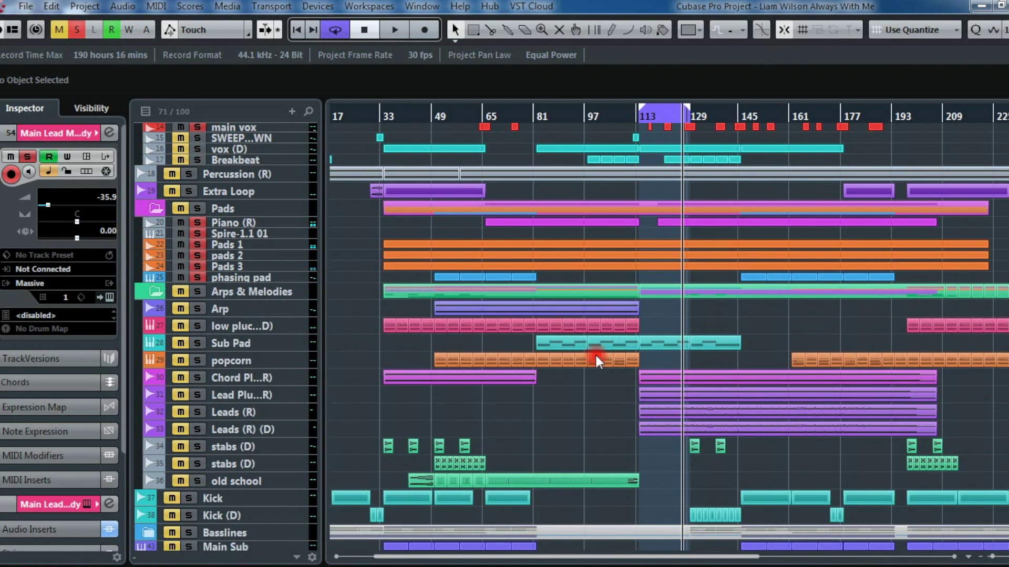
pyautogui.click(628, 346)
pyautogui.click(251, 236)
pyautogui.keyDown('shift'); pyautogui.click(263, 200); pyautogui.keyUp('shift')
pyautogui.click(198, 207)
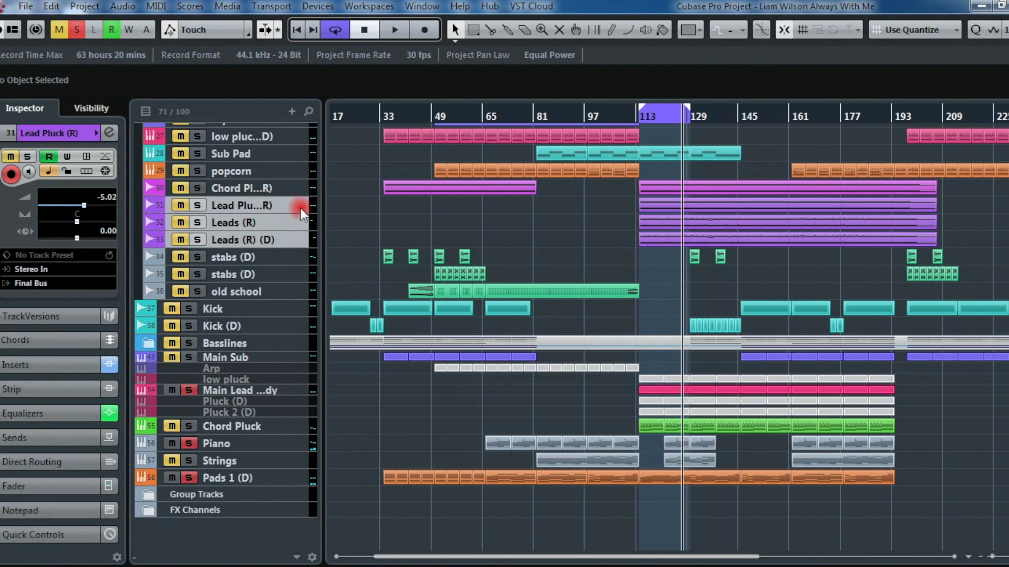
pyautogui.press('space')
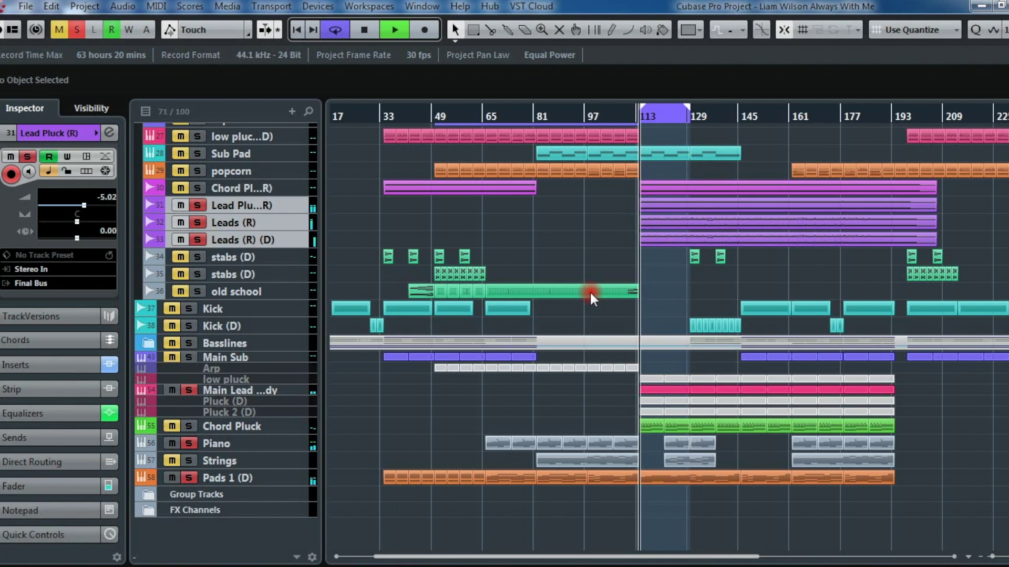
# Step: Stop playback, clear all mutes and solos, and view the Lead Pluck (R) channel's inserts and equalizer
pyautogui.press('space')
pyautogui.click(77, 31)
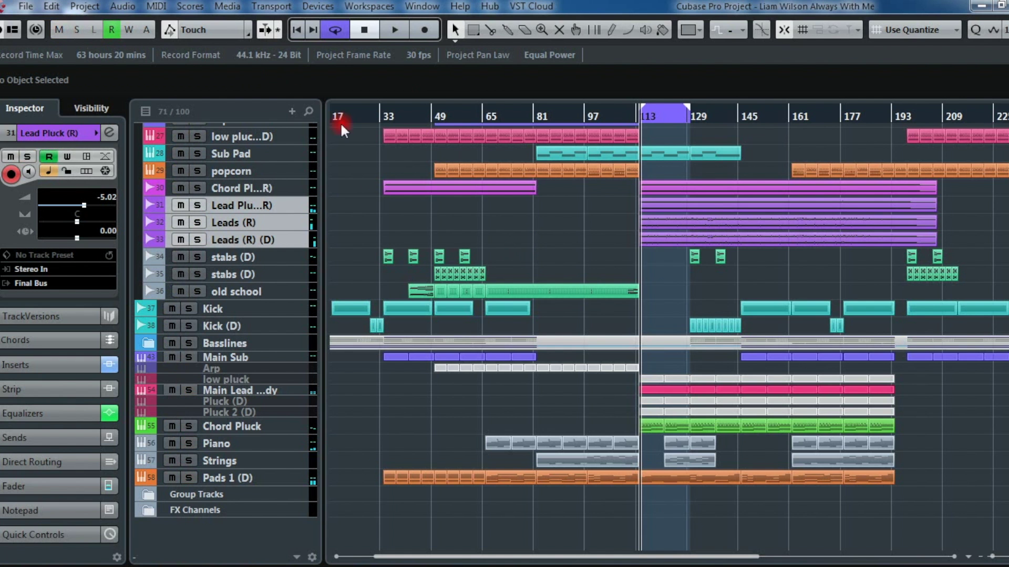
pyautogui.click(217, 209)
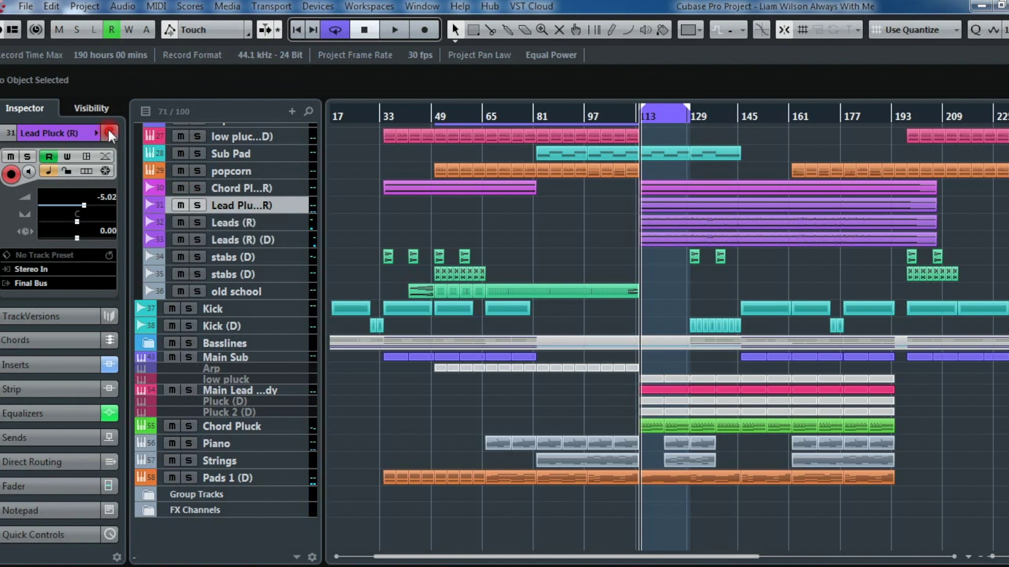
pyautogui.click(108, 132)
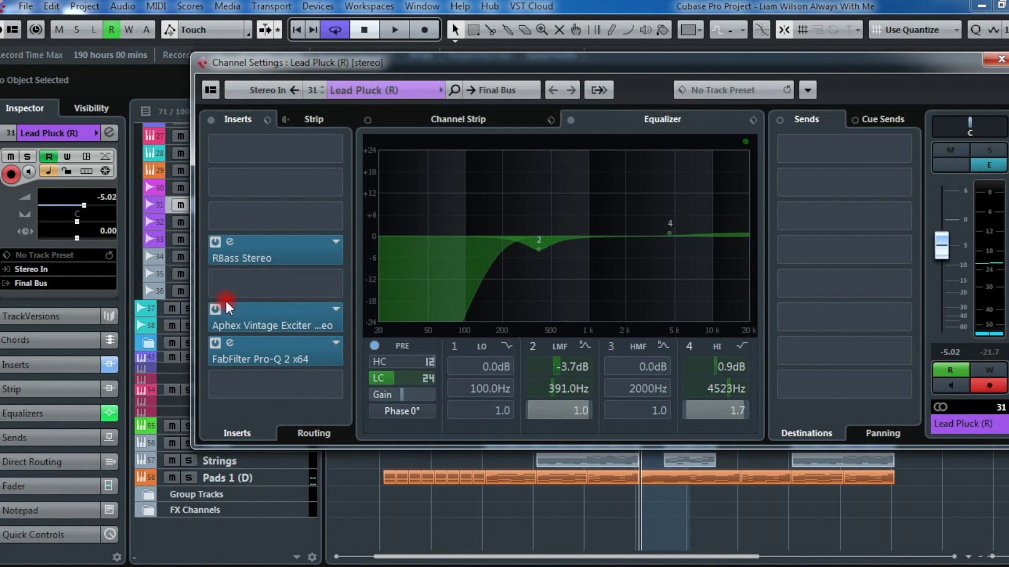
pyautogui.click(1001, 59)
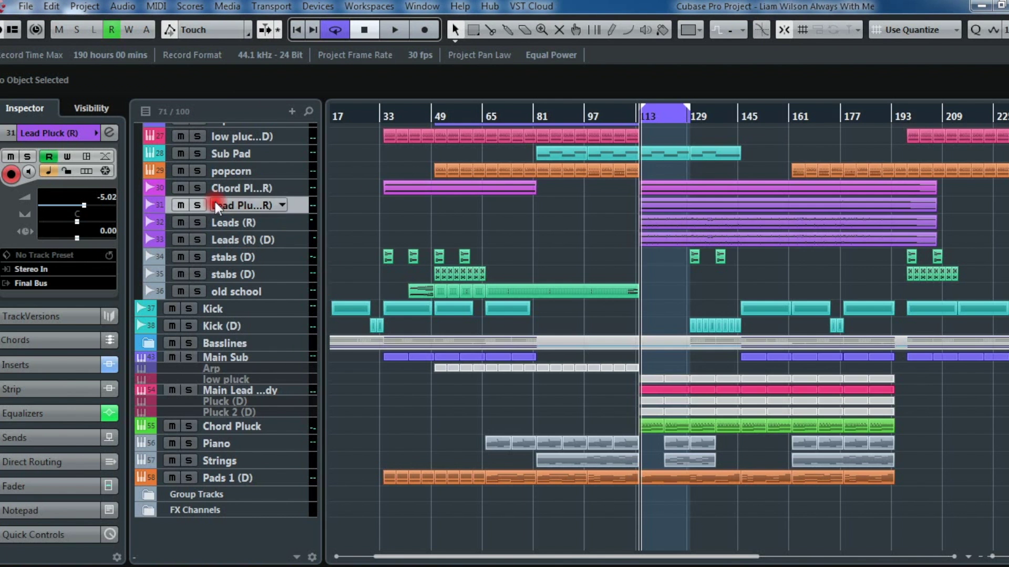
# Step: Solo Lead Pluck (R) and examine its RBass Stereo insert while playing, closing the plug-in and channel settings
pyautogui.click(197, 205)
pyautogui.press('space')
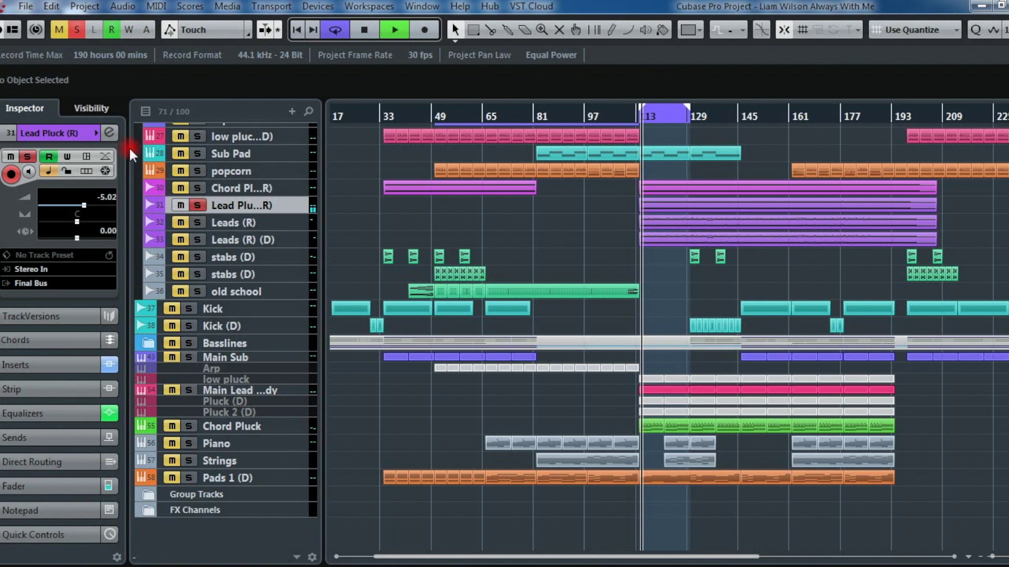
pyautogui.click(108, 131)
pyautogui.click(229, 241)
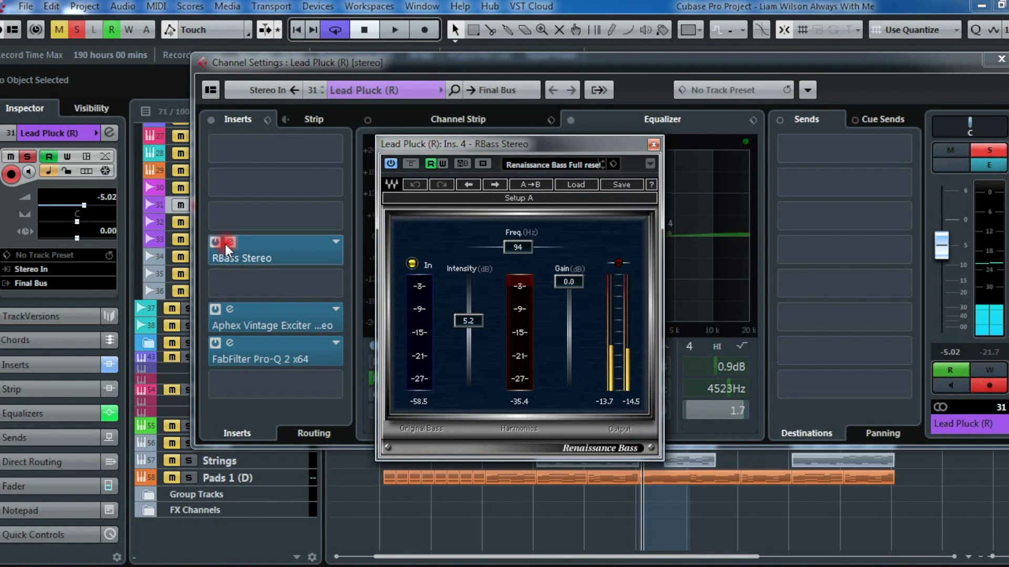
pyautogui.press('space')
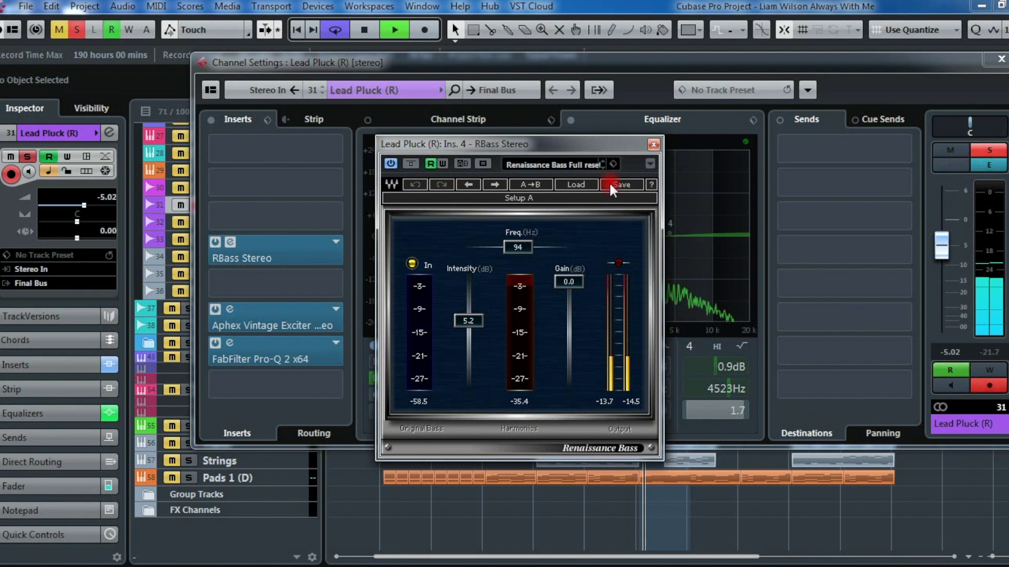
pyautogui.press('space')
pyautogui.click(653, 144)
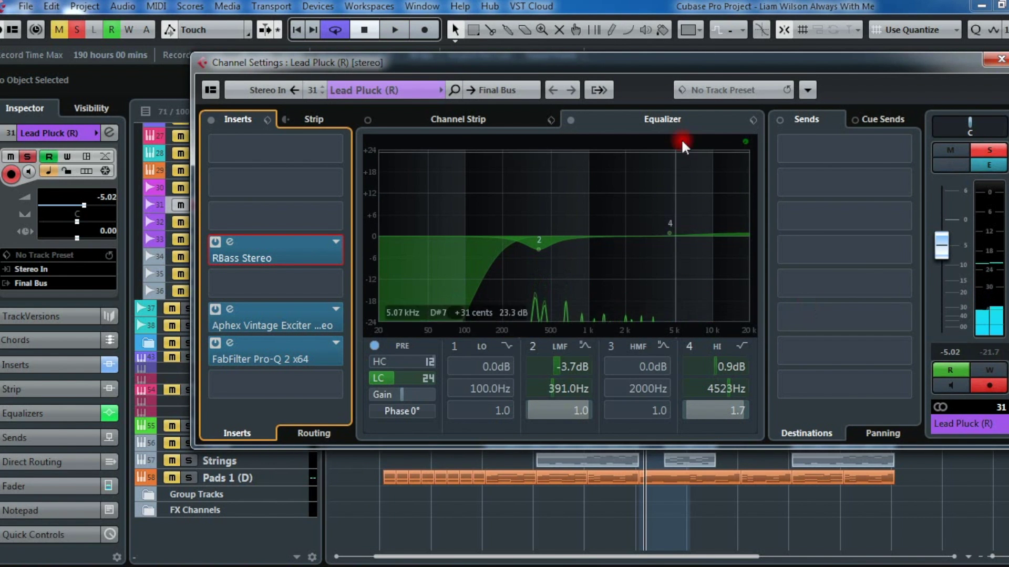
pyautogui.click(1001, 59)
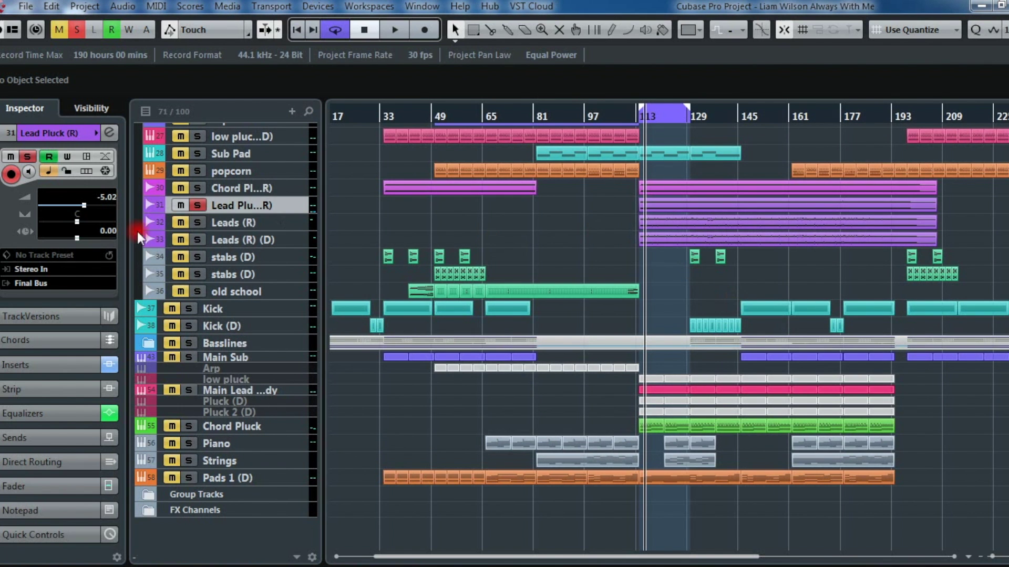
# Step: Add Leads (R) and Leads (R) (D) to the Lead Pluck (R) solo, briefly playing the layered leads
pyautogui.click(197, 223)
pyautogui.press('space')
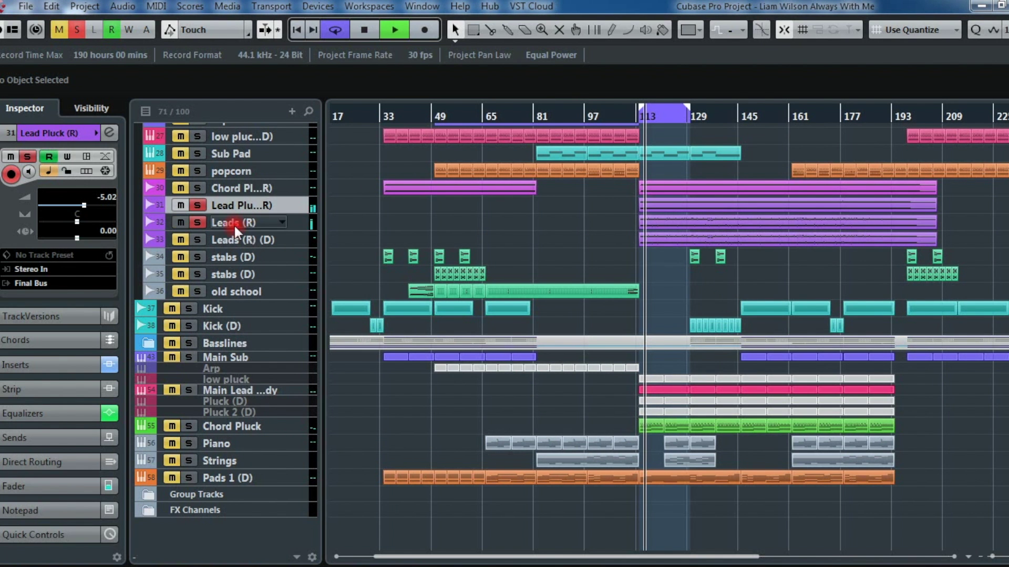
pyautogui.click(232, 226)
pyautogui.press('space')
pyautogui.click(197, 240)
pyautogui.click(228, 241)
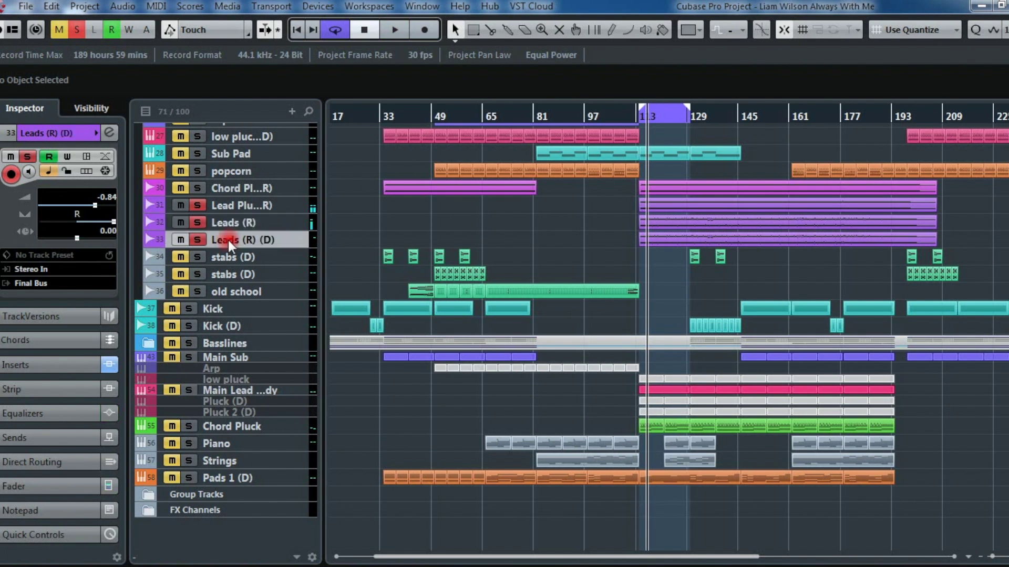
# Step: View the Leads (R) channel's FabFilter Pro-Q 2 insert and equalizer, close the channel settings, and briefly play the layered leads
pyautogui.click(226, 222)
pyautogui.click(108, 132)
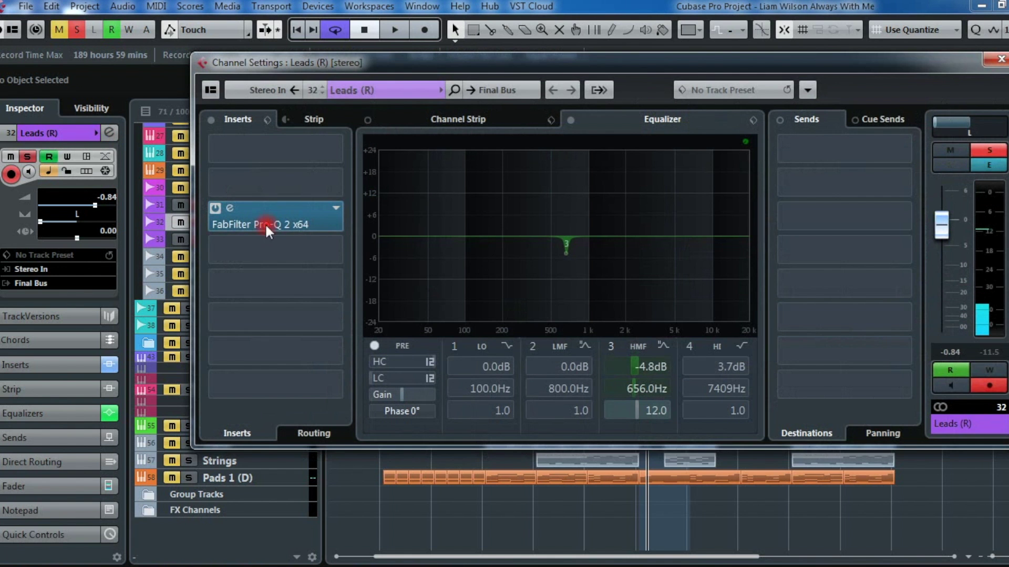
pyautogui.click(1000, 59)
pyautogui.press('space')
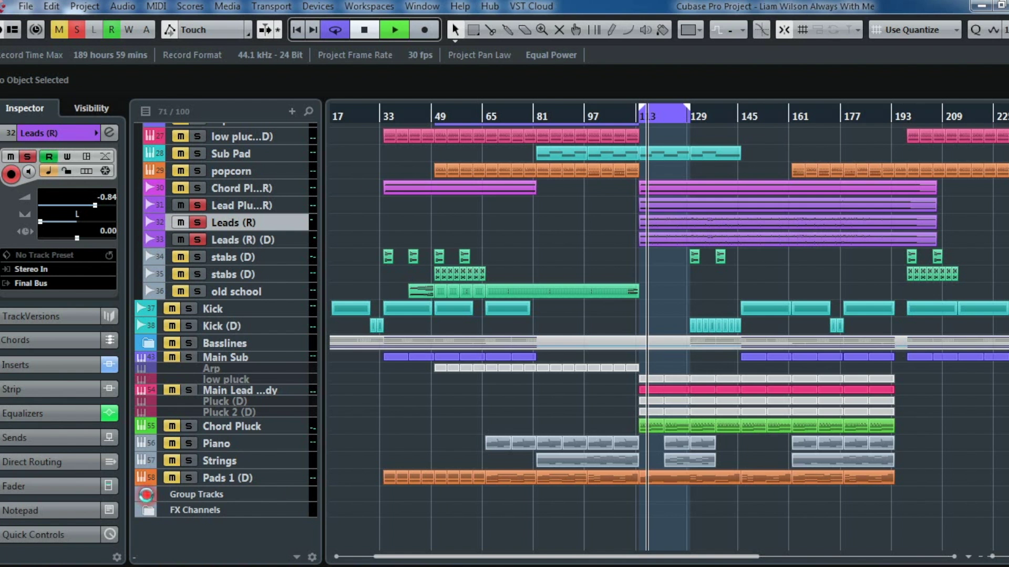
pyautogui.click(147, 494)
pyautogui.scroll(-3, 374, 446)
pyautogui.press('space')
pyautogui.scroll(6, 383, 338)
# Step: View the Leads (R) (D) channel's insert and equalizer settings, close them, and stop playback
pyautogui.click(245, 315)
pyautogui.click(107, 131)
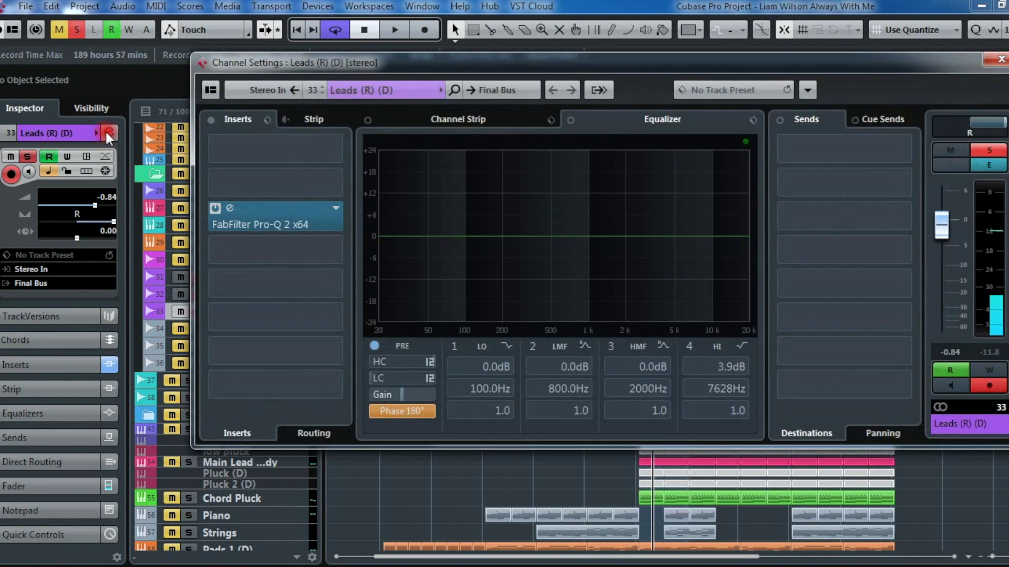
pyautogui.click(1000, 59)
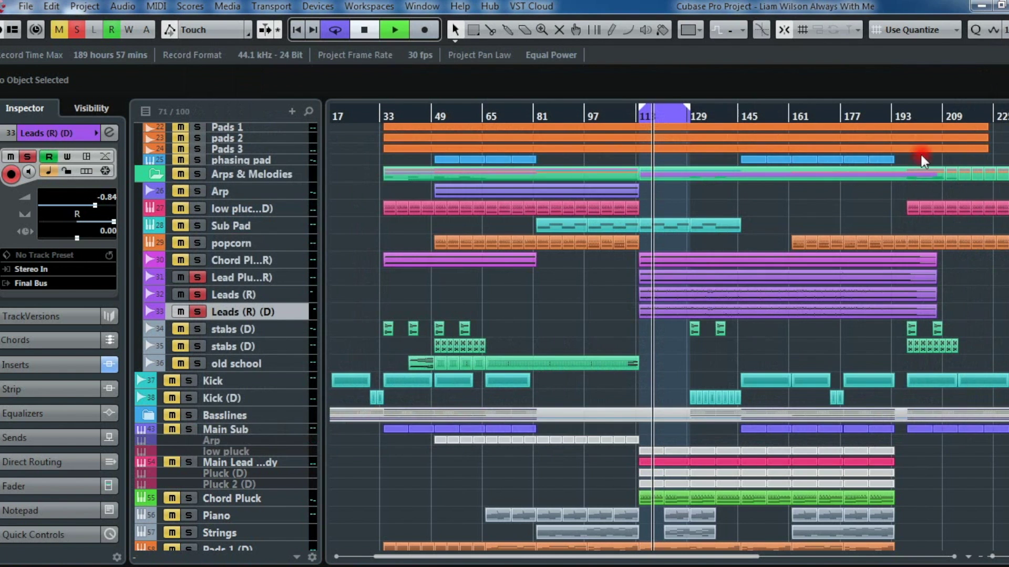
pyautogui.press('space')
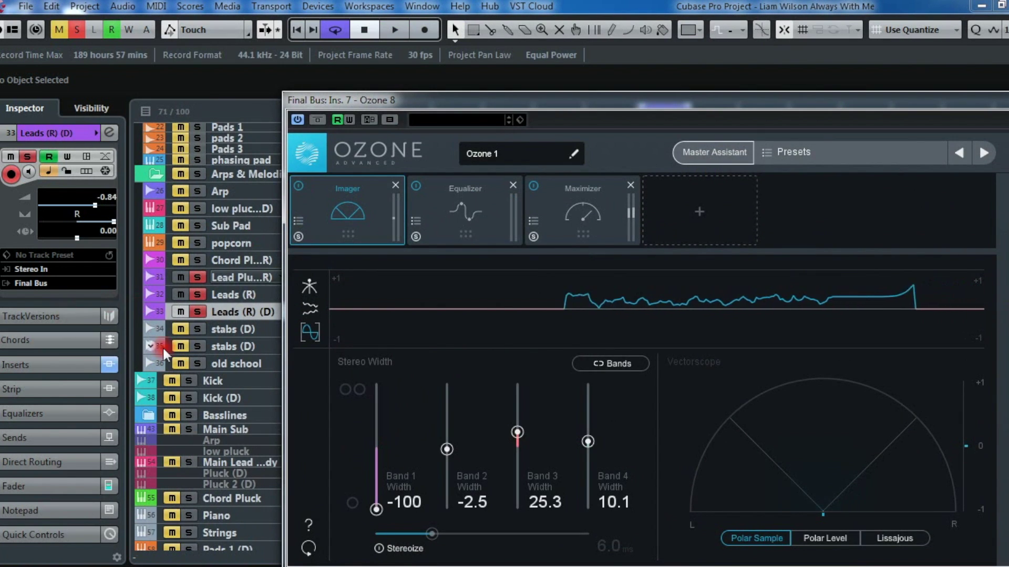
# Step: Solo only Leads (R), centre its pan, and play it to check the phase in Ozone 8's Imager, closing the plug-in
pyautogui.keyDown('ctrl'); pyautogui.click(198, 294); pyautogui.keyUp('ctrl')
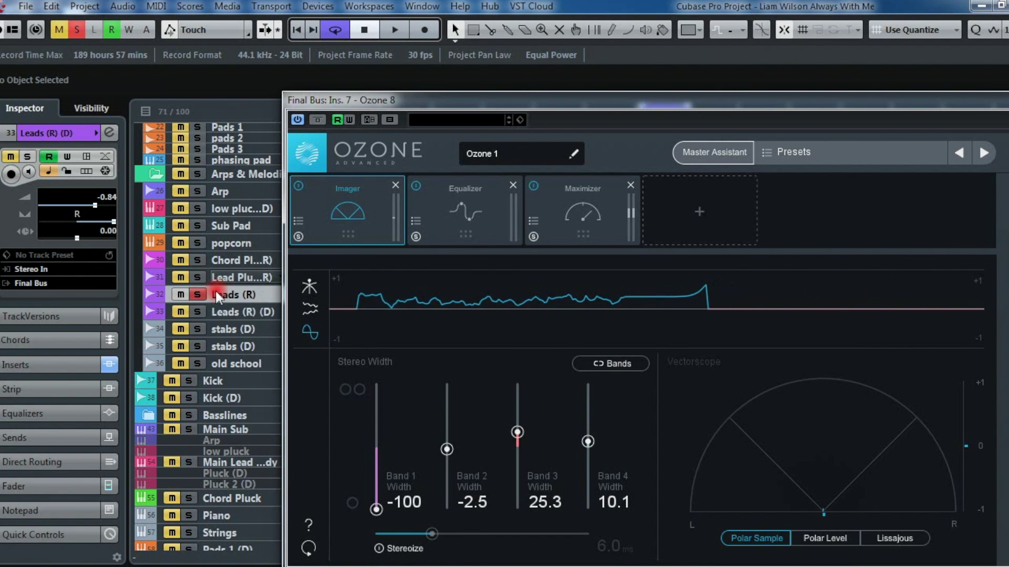
pyautogui.keyDown('ctrl'); pyautogui.click(80, 212); pyautogui.keyUp('ctrl')
pyautogui.press('space')
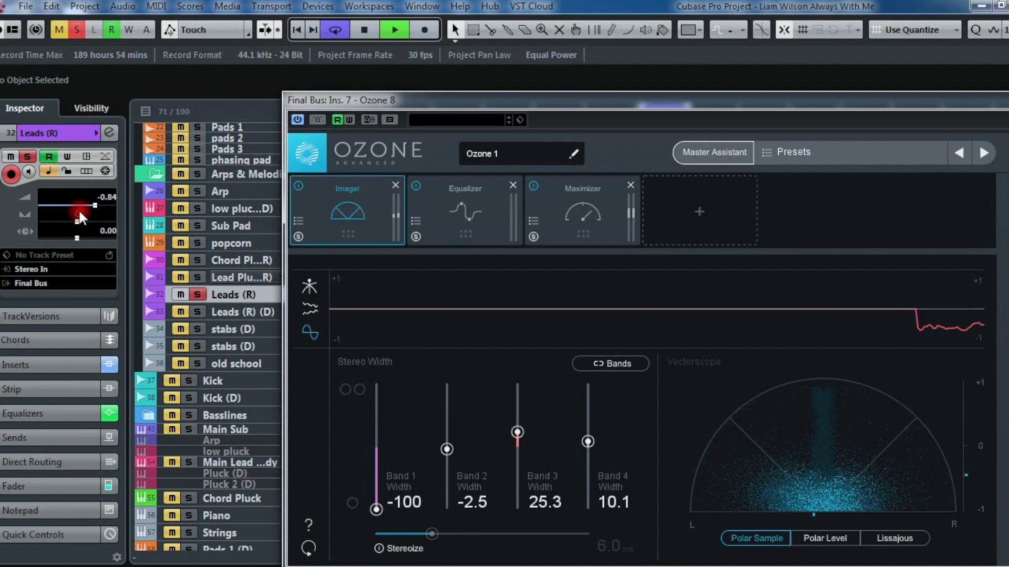
pyautogui.press('space')
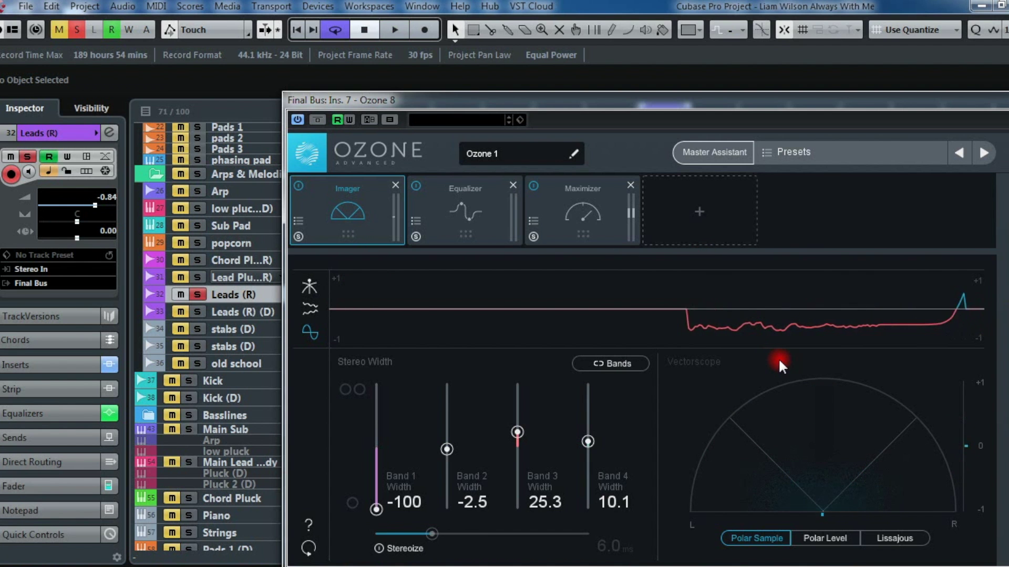
pyautogui.press('space')
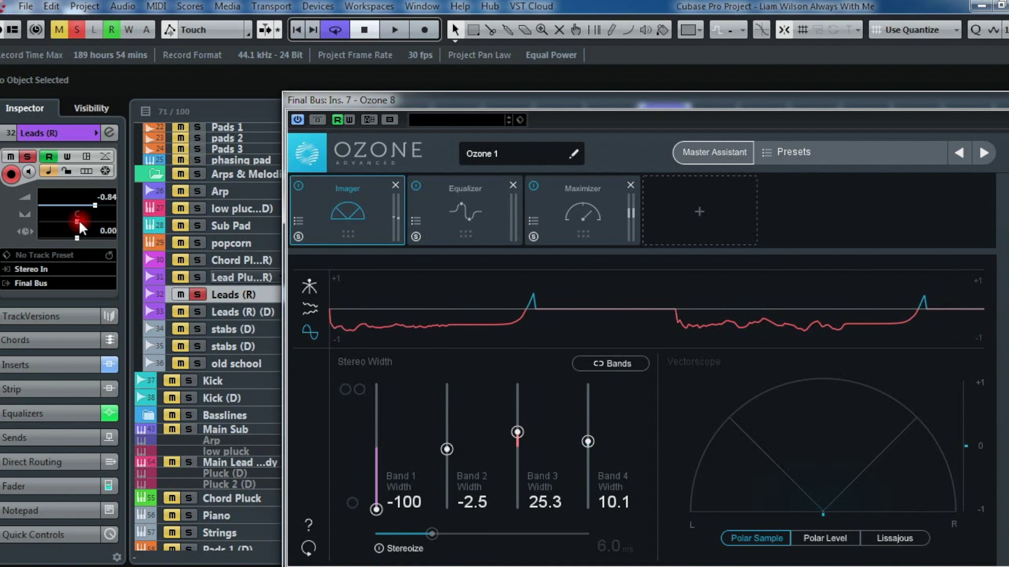
pyautogui.click(1005, 100)
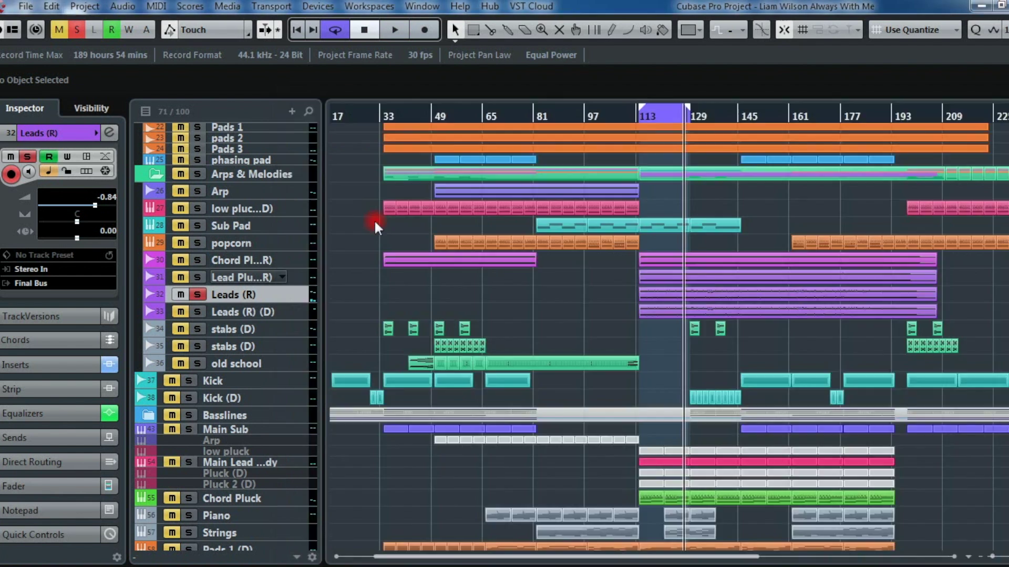
# Step: Add Leads (R) (D) to the Leads (R) solo, compare the two tracks' opposite panning, and play them together
pyautogui.click(250, 312)
pyautogui.click(195, 310)
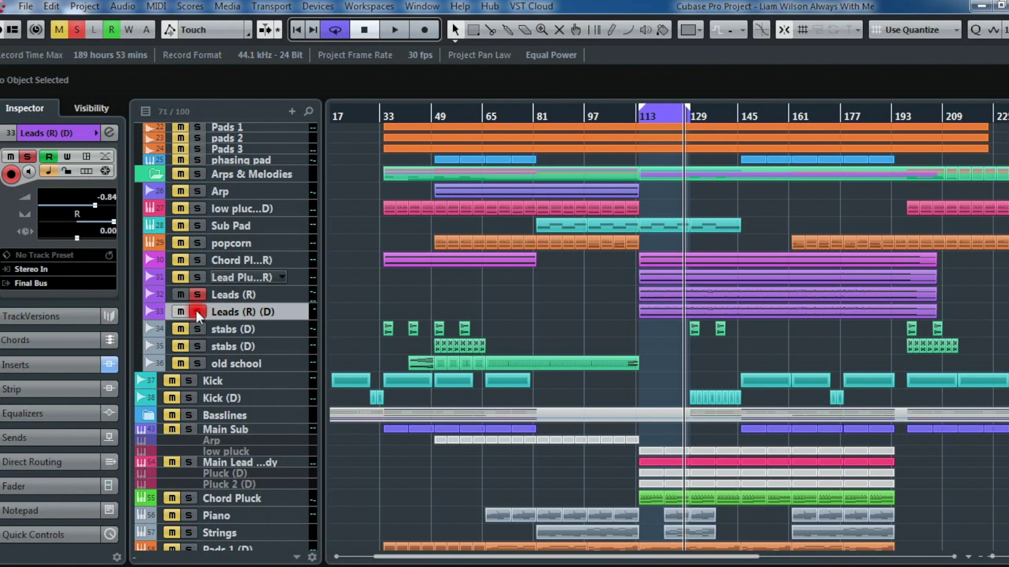
pyautogui.click(232, 298)
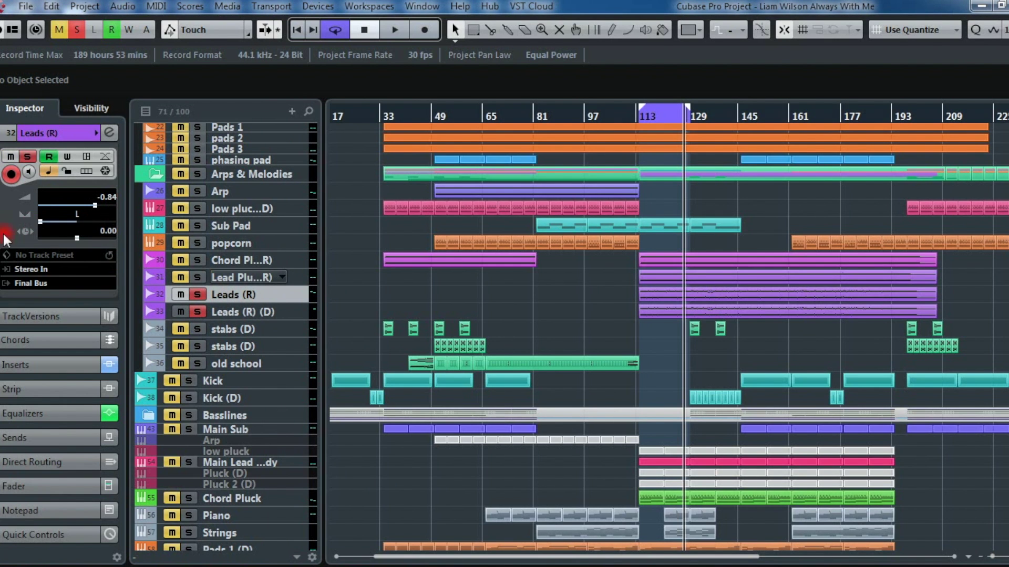
pyautogui.click(254, 312)
pyautogui.click(256, 295)
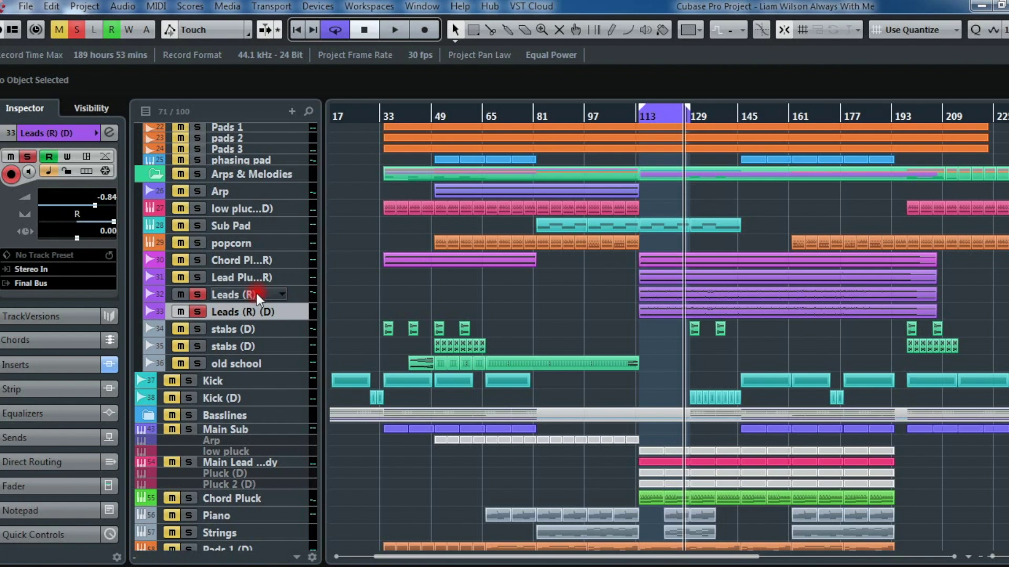
pyautogui.press('space')
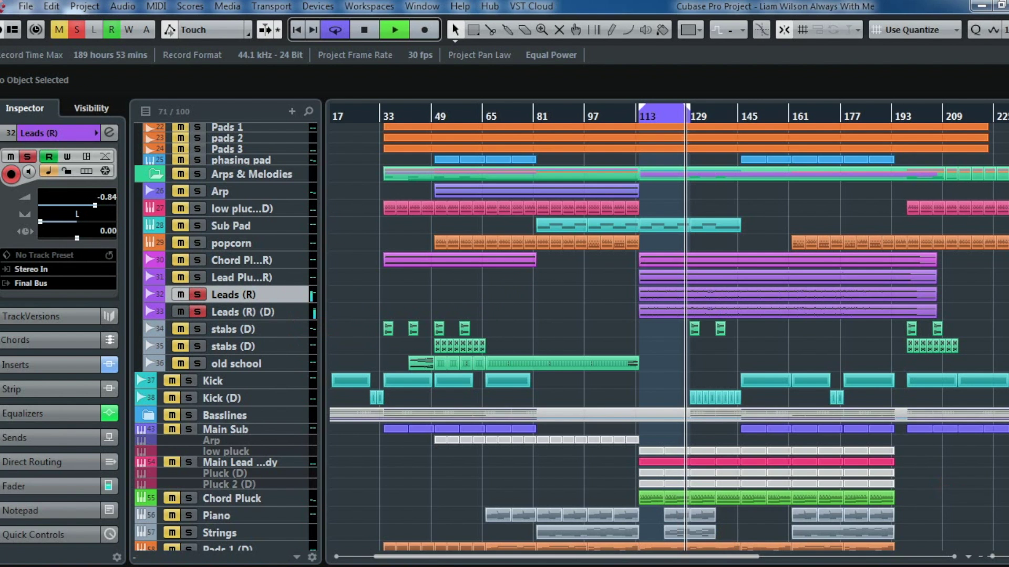
pyautogui.press('space')
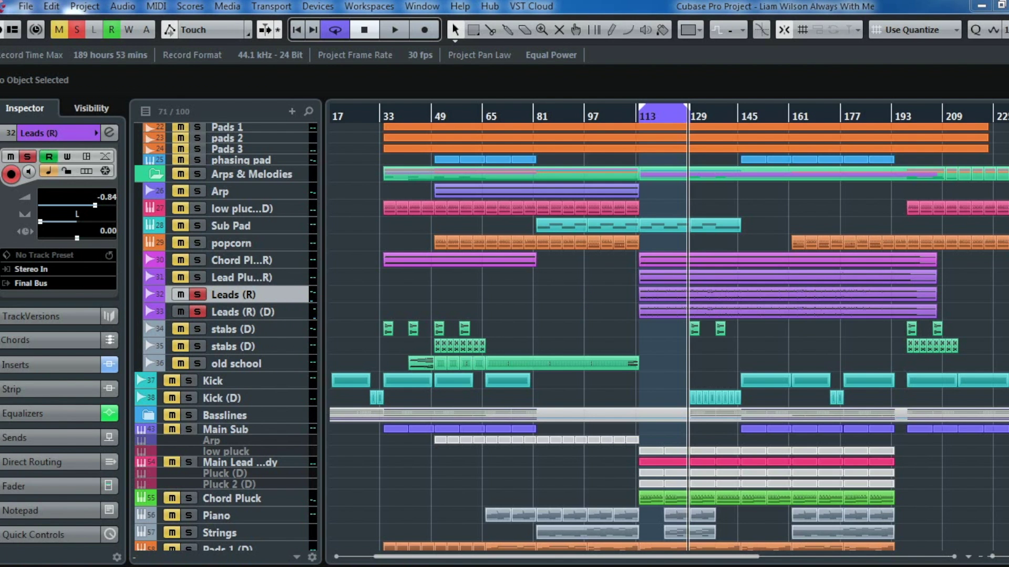
# Step: Play the two panned leads while examining the phase correlation trace in Ozone 8's Imager, then close the plug-in and stop playback
pyautogui.press('space')
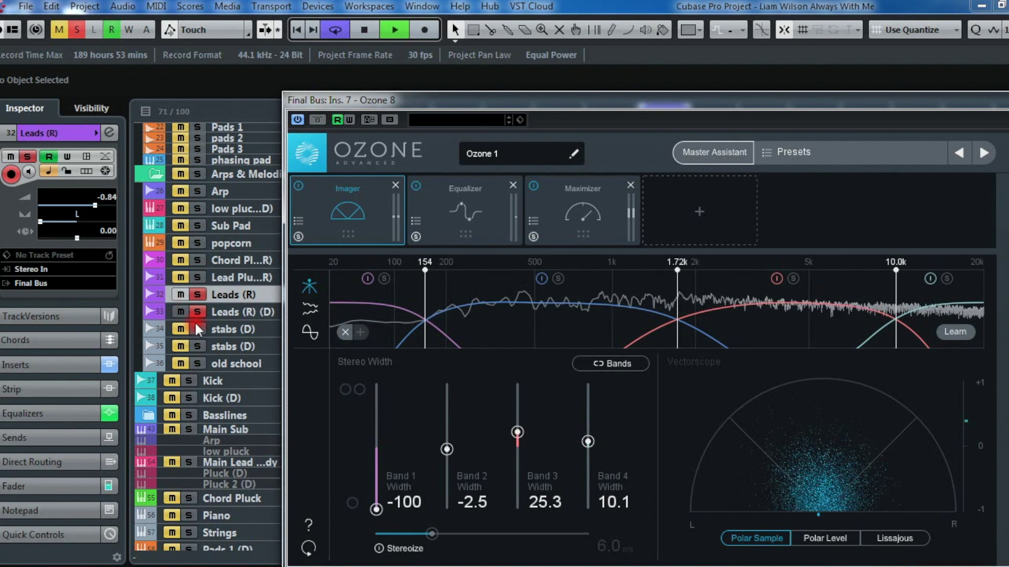
pyautogui.click(307, 329)
pyautogui.moveTo(931, 102); pyautogui.dragTo(600, 58)
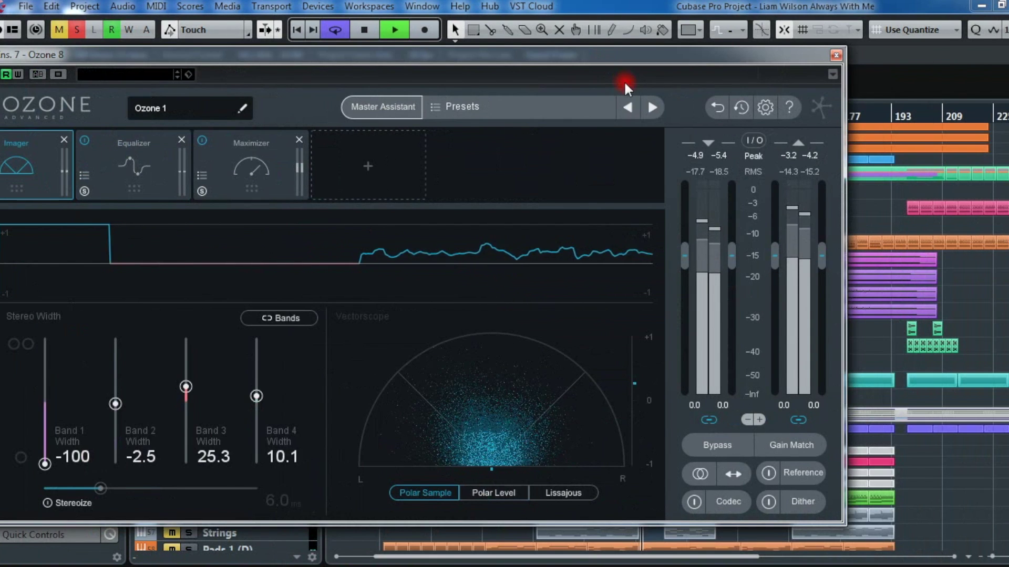
pyautogui.click(836, 55)
pyautogui.press('space')
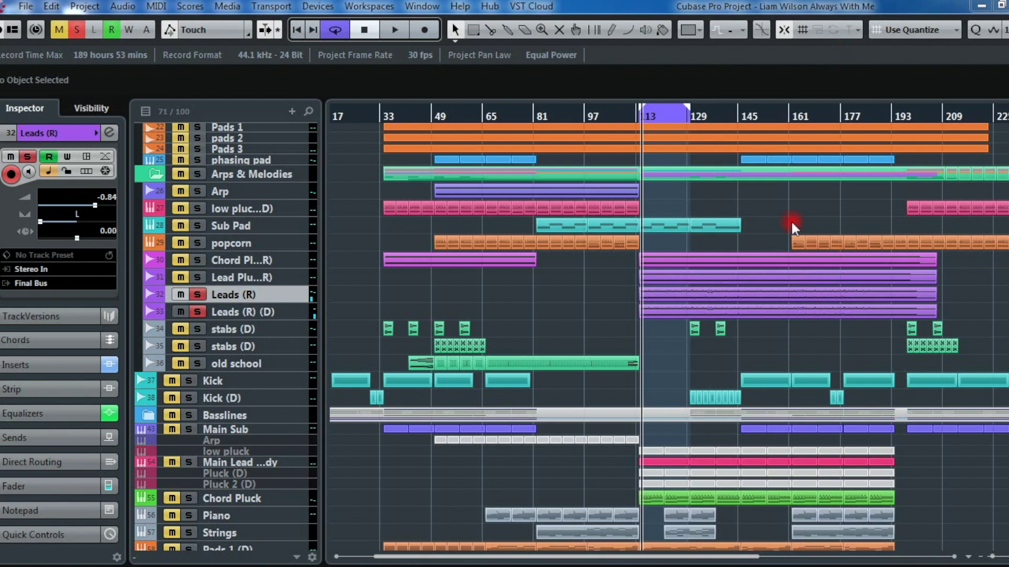
# Step: Clear all solos, hide the Percussion (R) and Extra Loop automation lanes, and collapse the Pads, Arps & Melodies and FX folders
pyautogui.click(74, 28)
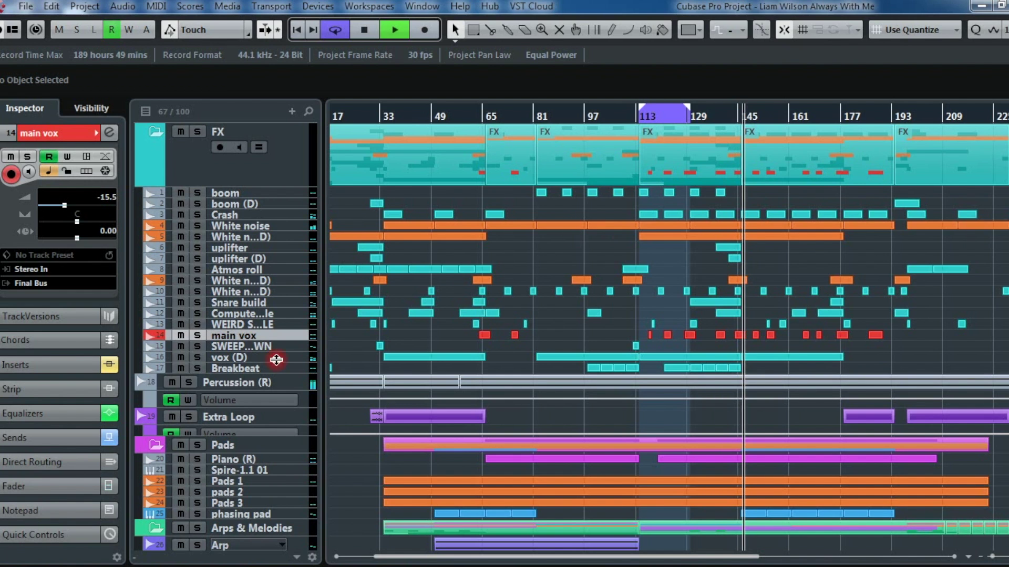
pyautogui.click(141, 383)
pyautogui.click(143, 400)
pyautogui.click(146, 422)
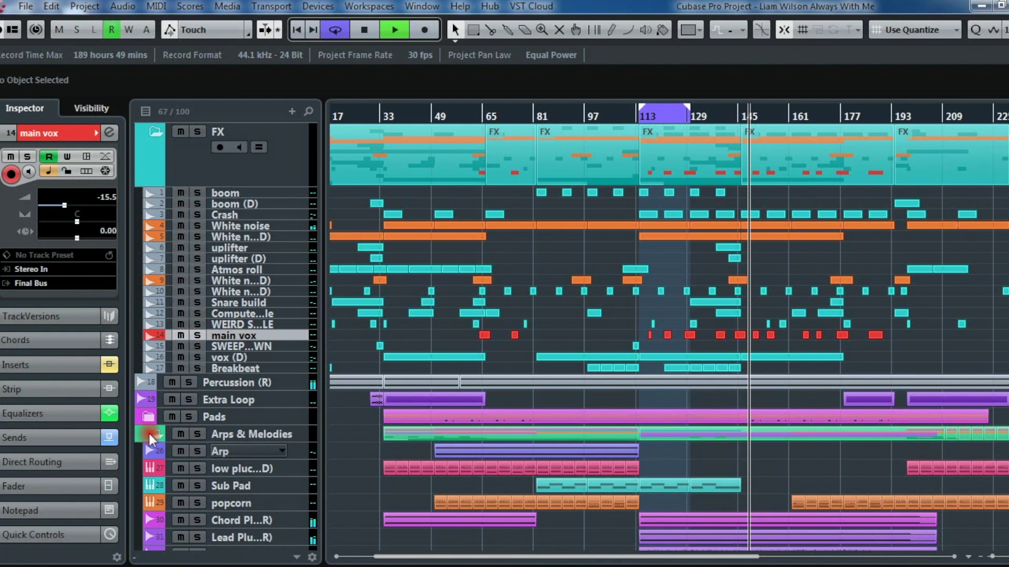
pyautogui.click(149, 434)
pyautogui.click(156, 131)
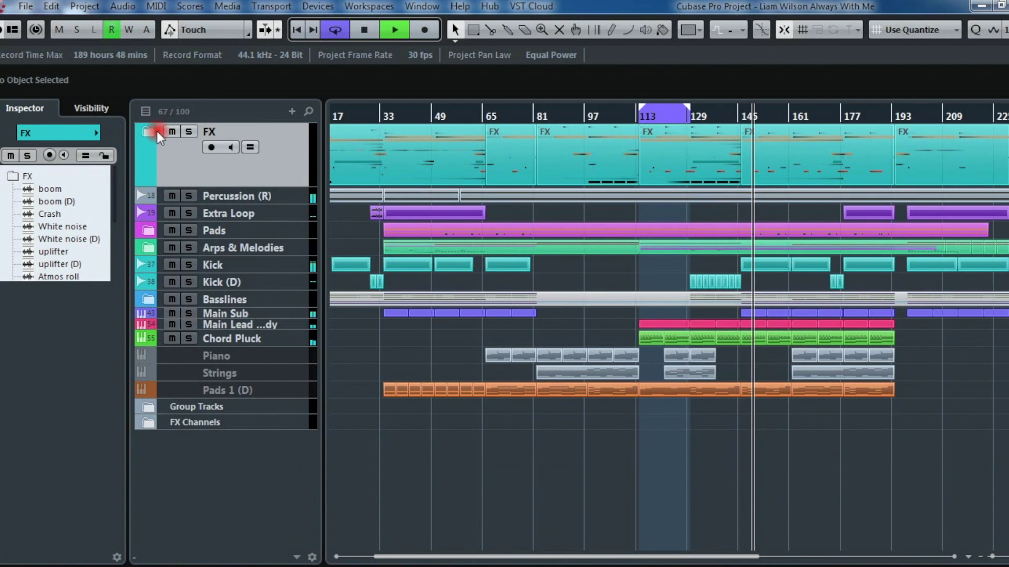
# Step: Briefly play the full mix from just after bar 145 and stop playback
pyautogui.press('space')
pyautogui.click(731, 114)
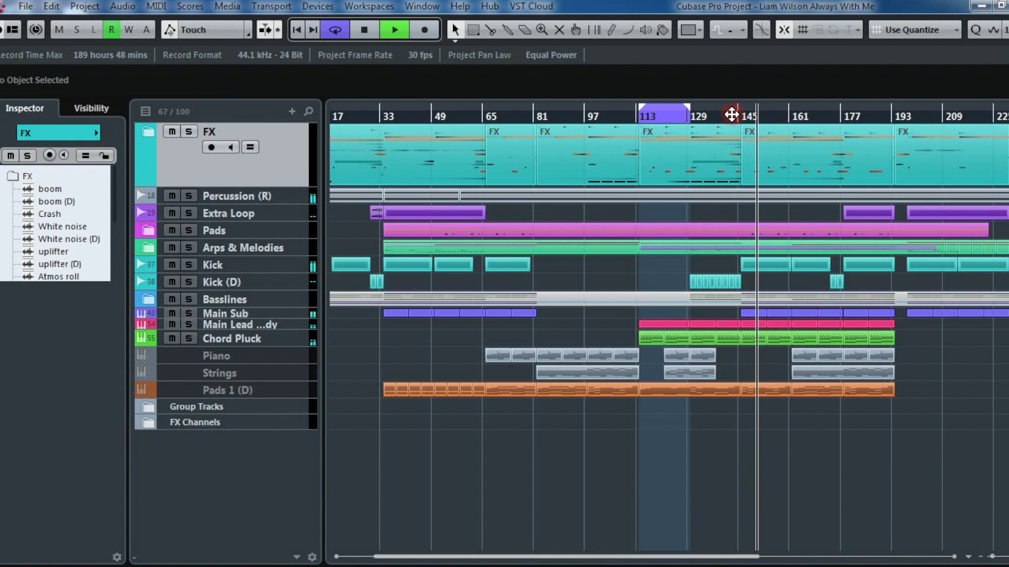
pyautogui.press('space')
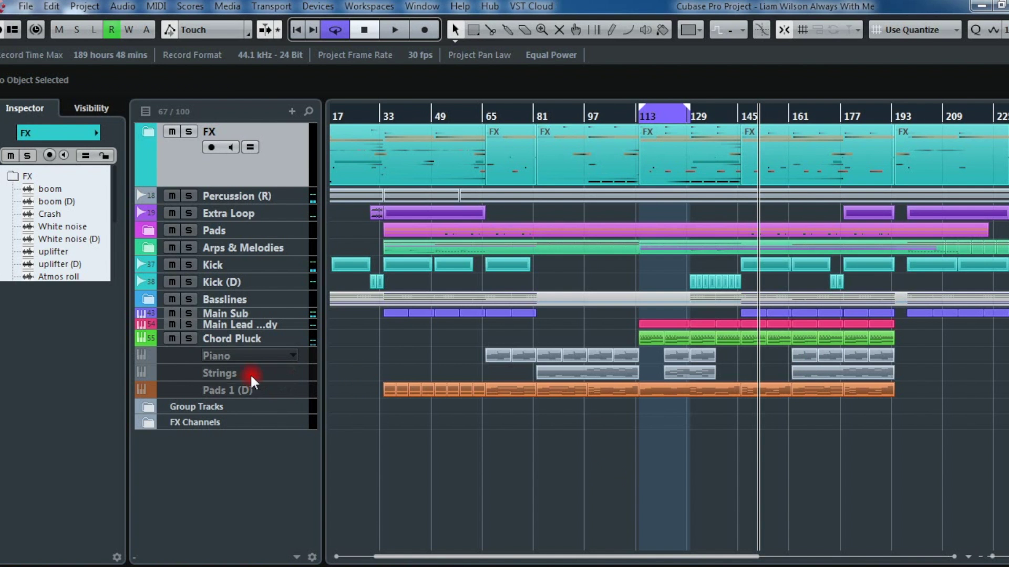
# Step: Hide the disabled Piano, Strings and Pads 1 (D) tracks and reduce the FX folder track's height to a single row
pyautogui.click(249, 355)
pyautogui.rightClick(249, 396)
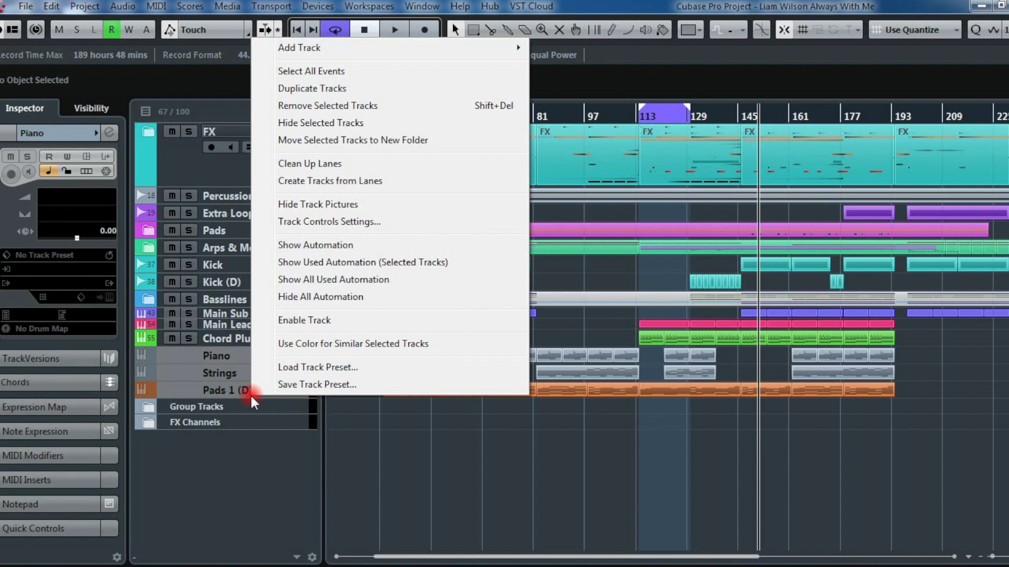
pyautogui.click(327, 122)
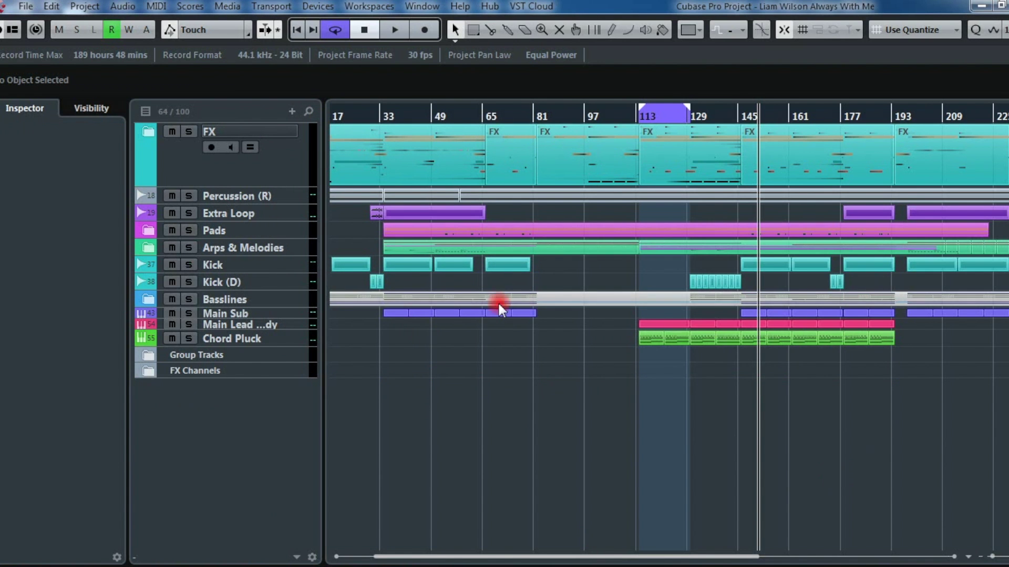
pyautogui.moveTo(249, 185); pyautogui.dragTo(251, 140)
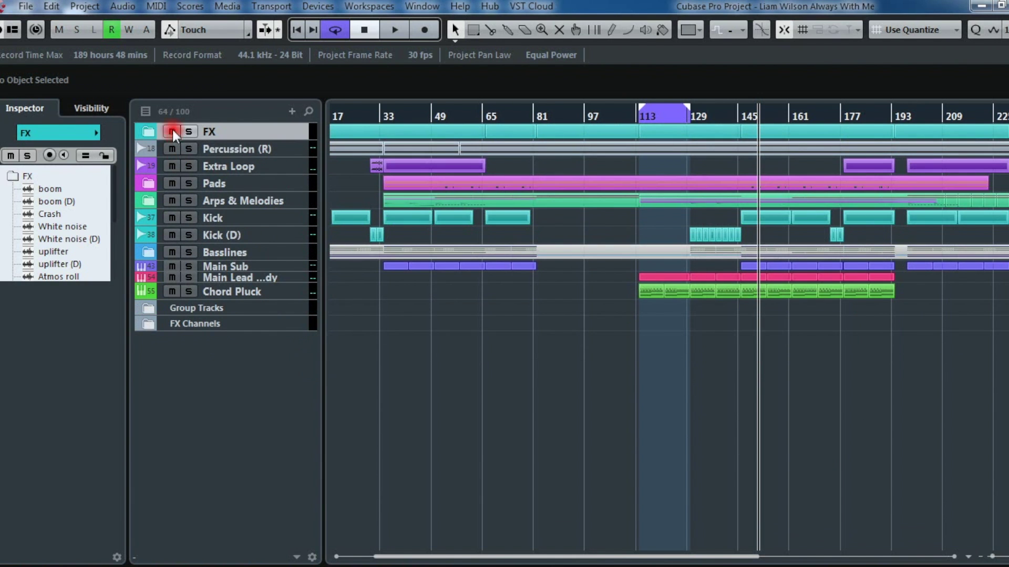
# Step: Expand the FX, Pads, Arps & Melodies and Basslines folders and look through the tracks they contain
pyautogui.click(151, 131)
pyautogui.click(148, 370)
pyautogui.scroll(-3, 149, 443)
pyautogui.click(151, 386)
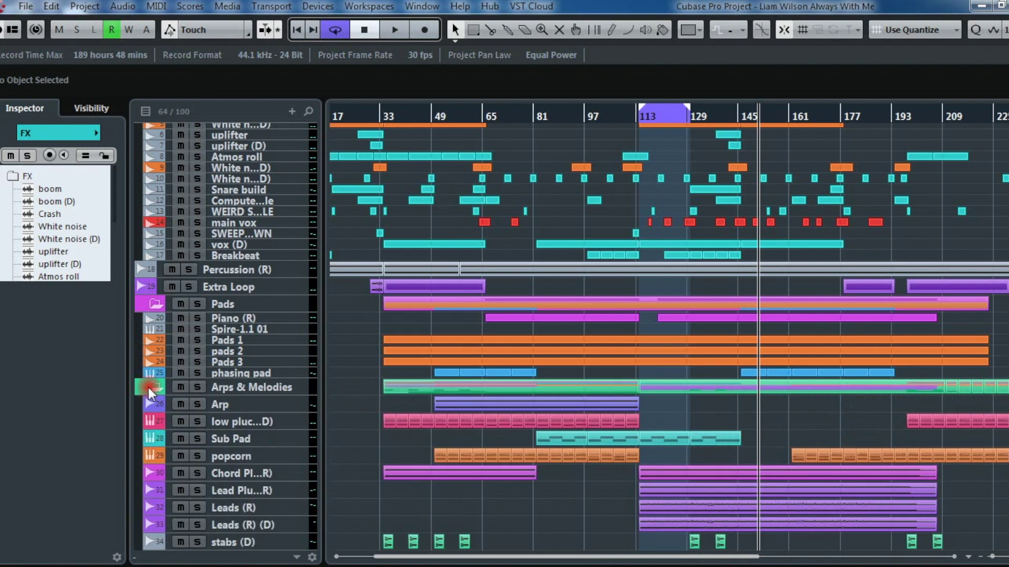
pyautogui.scroll(-8, 159, 434)
pyautogui.click(149, 459)
pyautogui.scroll(-5, 726, 388)
pyautogui.scroll(9, 726, 388)
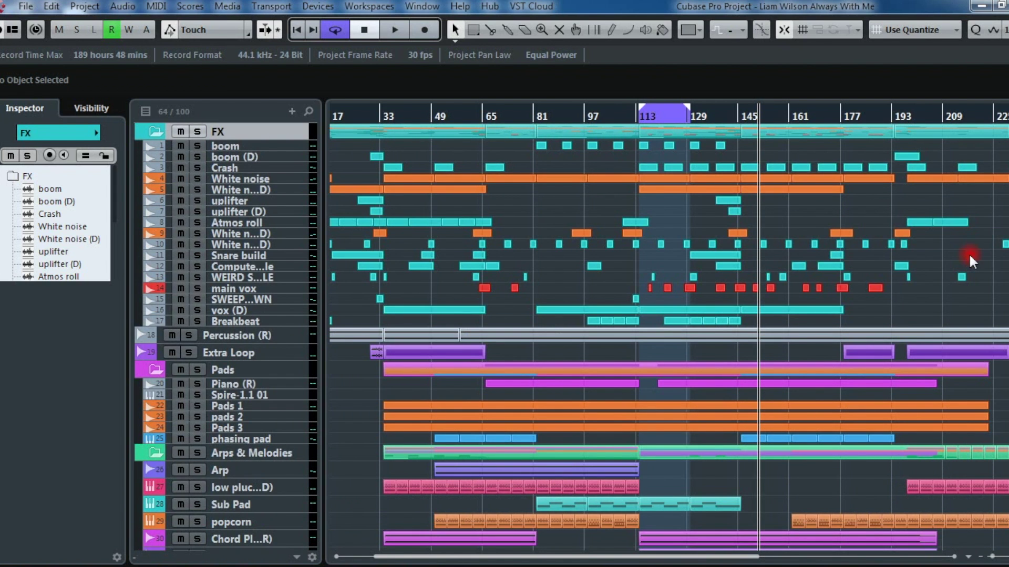
# Step: Collapse the Pads, Arps & Melodies, FX and Basslines folders
pyautogui.click(149, 372)
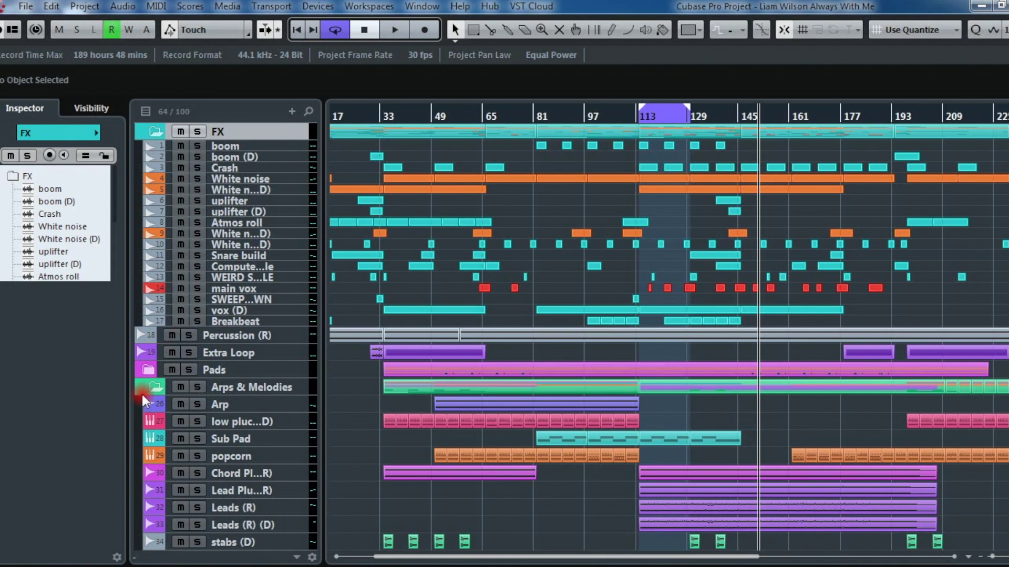
pyautogui.click(142, 391)
pyautogui.click(153, 389)
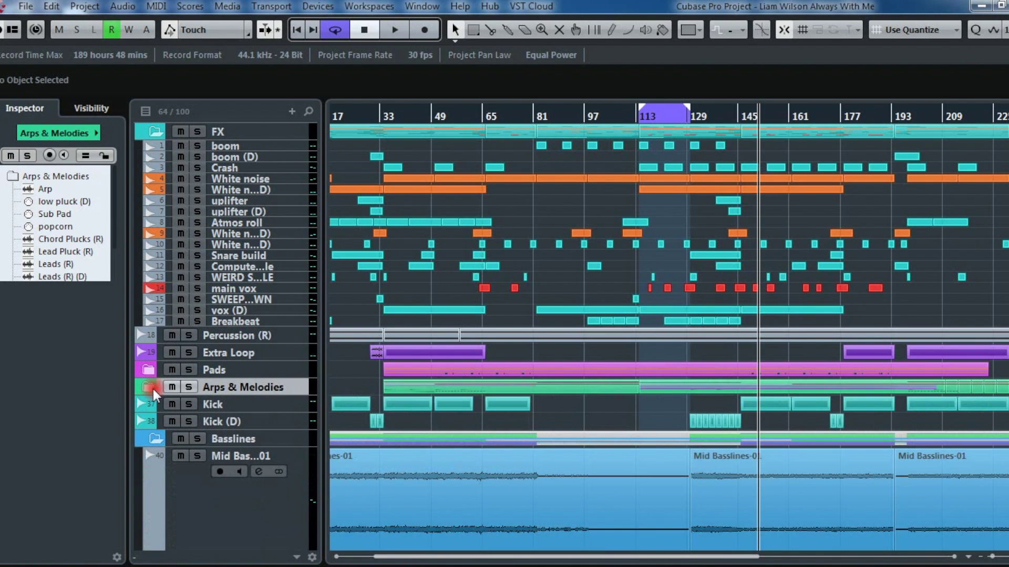
pyautogui.click(156, 126)
pyautogui.click(158, 252)
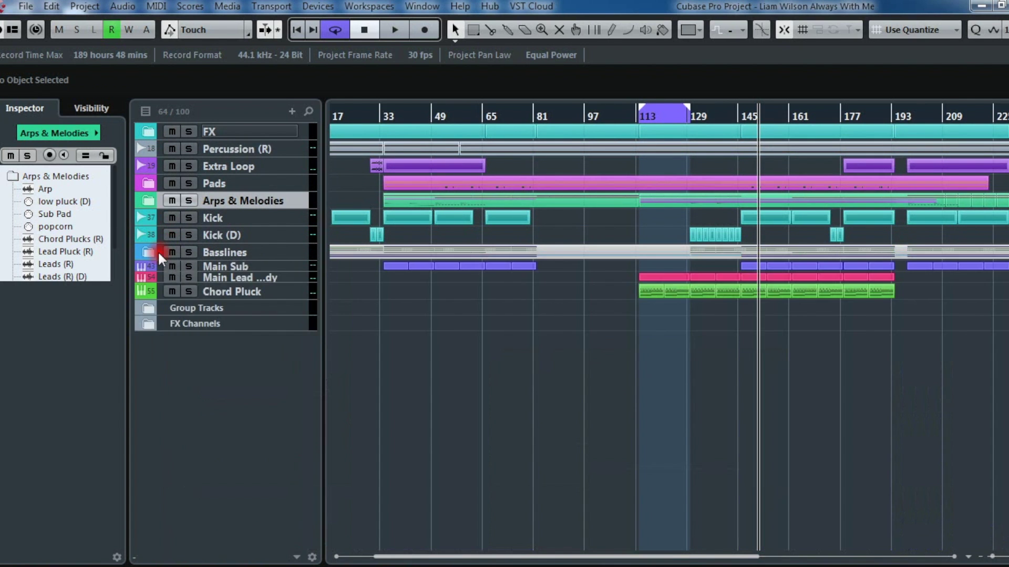